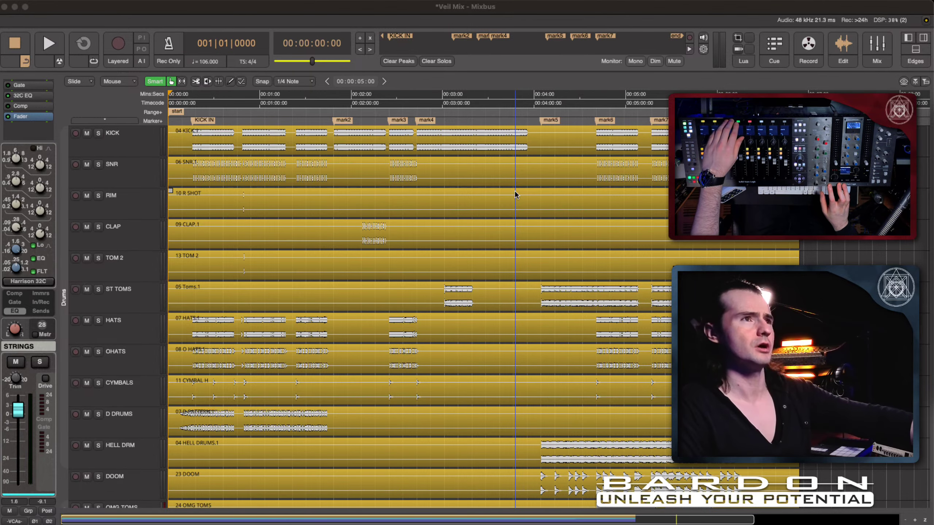
# Play the song from the start and hide the Mixbus 1-12 bus strips in the mixer
pyautogui.press('space')
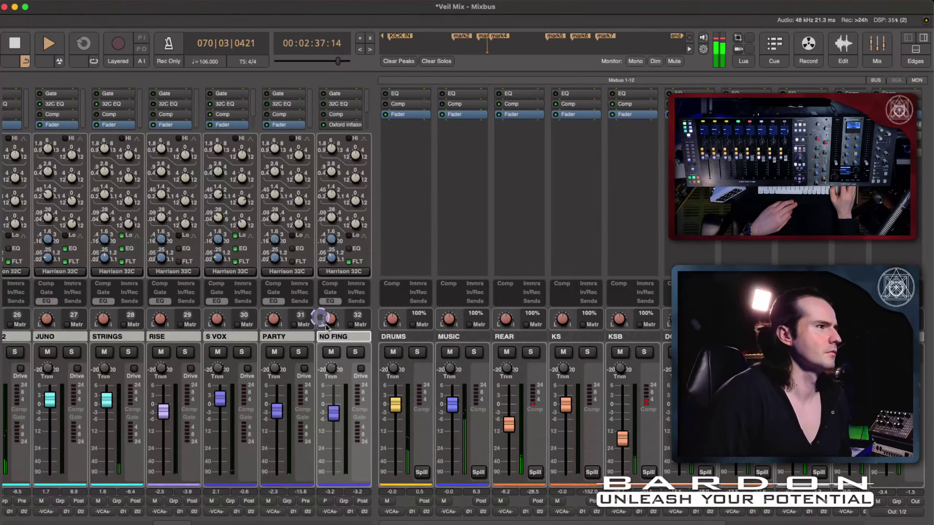
pyautogui.click(875, 80)
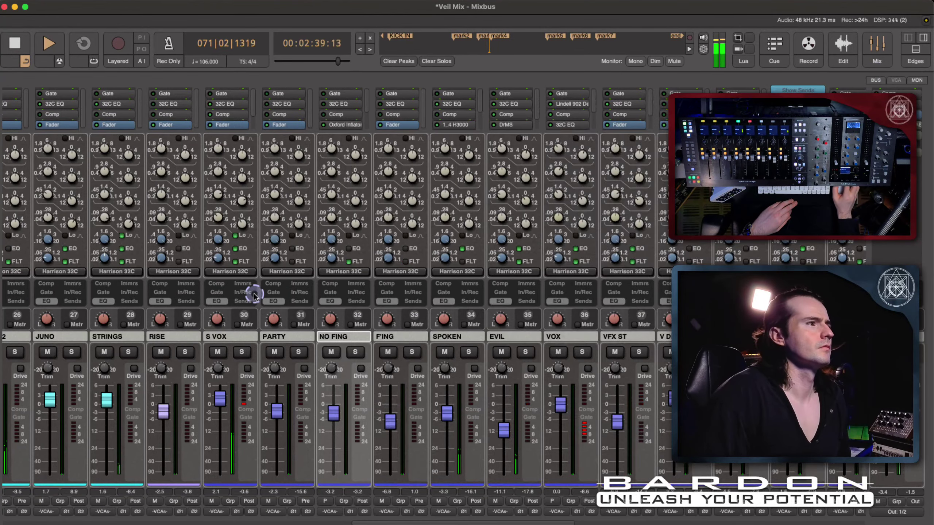
# Examine the channel strips from the vocals to the reverb returns and back to the synths while the song plays
pyautogui.hscroll(4, 277, 335)
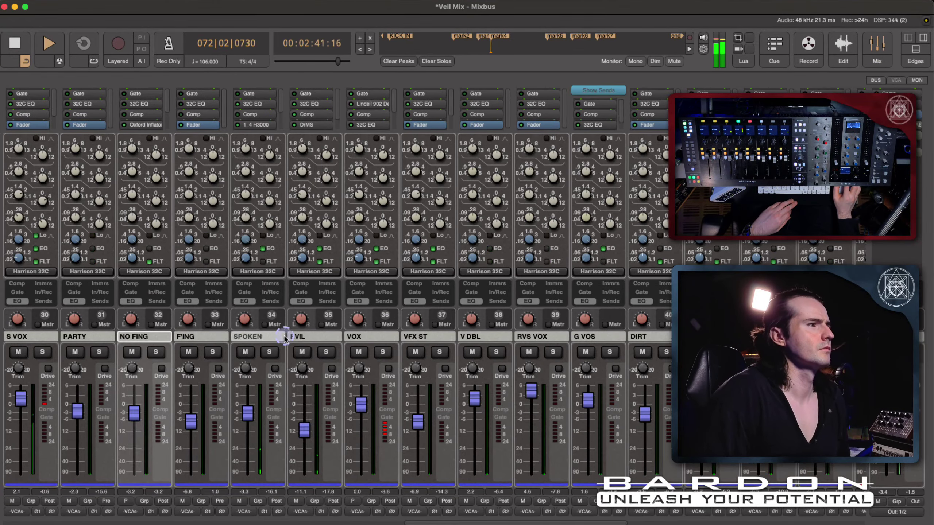
pyautogui.hscroll(2, 285, 338)
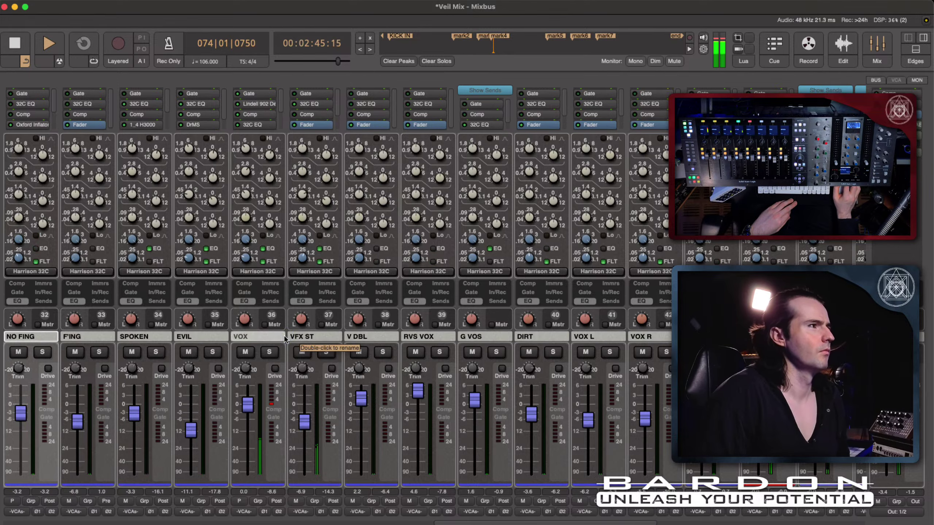
pyautogui.hscroll(1, 285, 338)
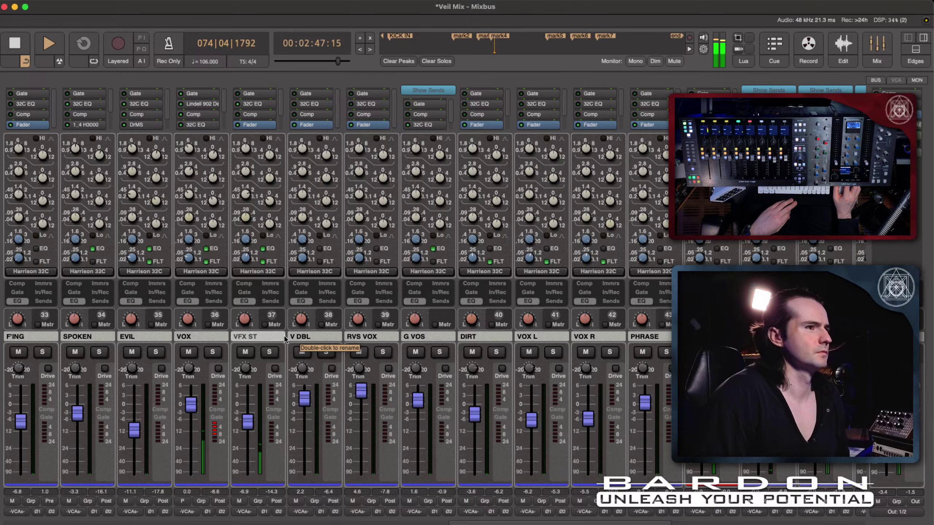
pyautogui.hscroll(1, 285, 338)
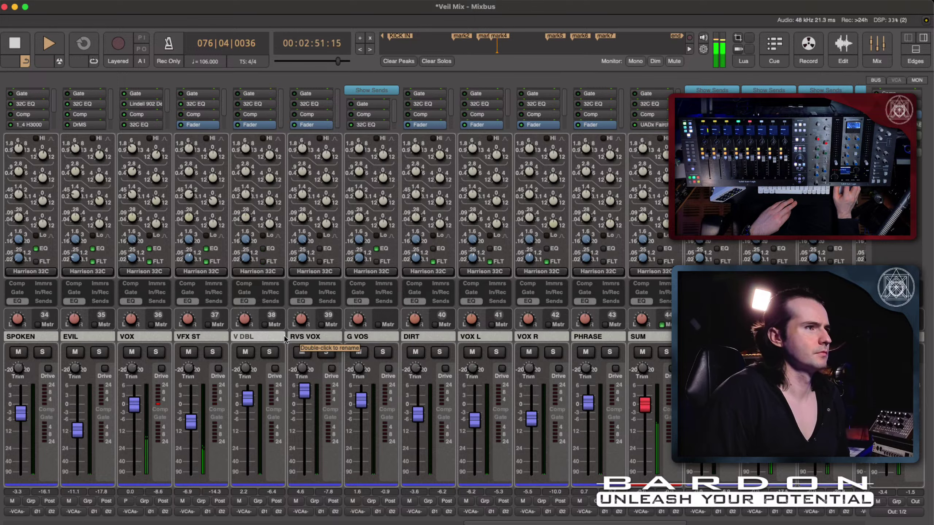
pyautogui.hscroll(1, 284, 336)
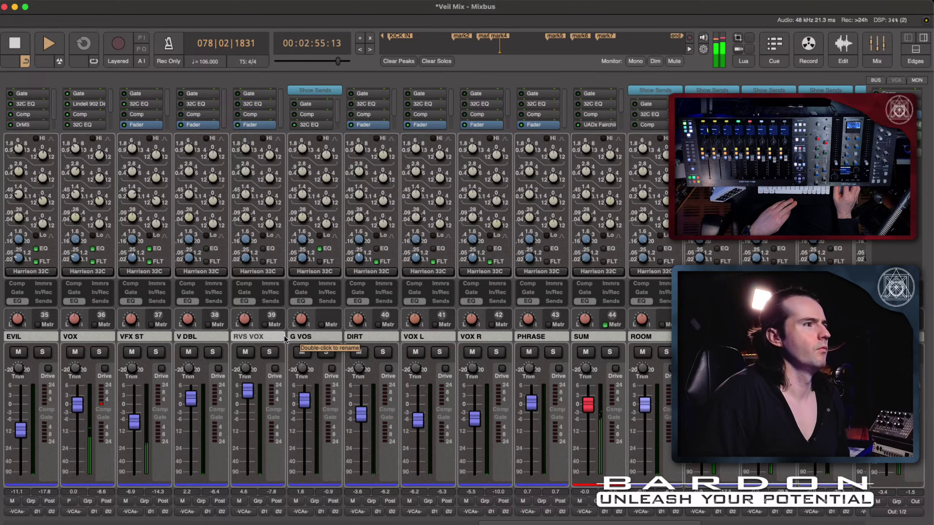
pyautogui.hscroll(4, 284, 336)
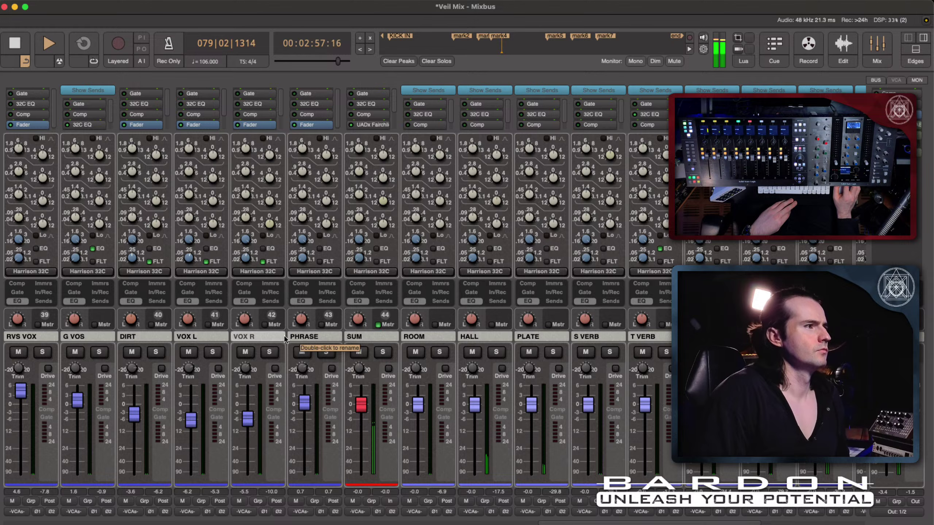
pyautogui.hscroll(-3, 284, 336)
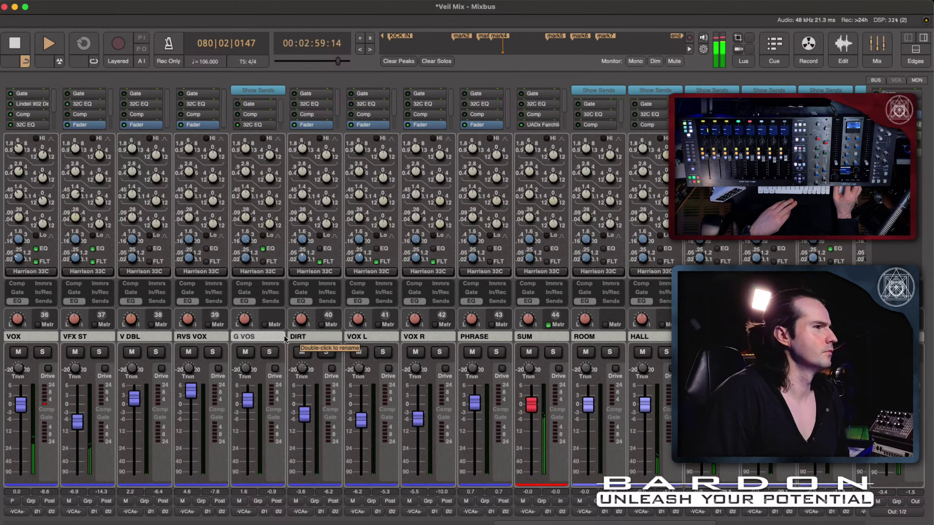
pyautogui.hscroll(-7, 284, 336)
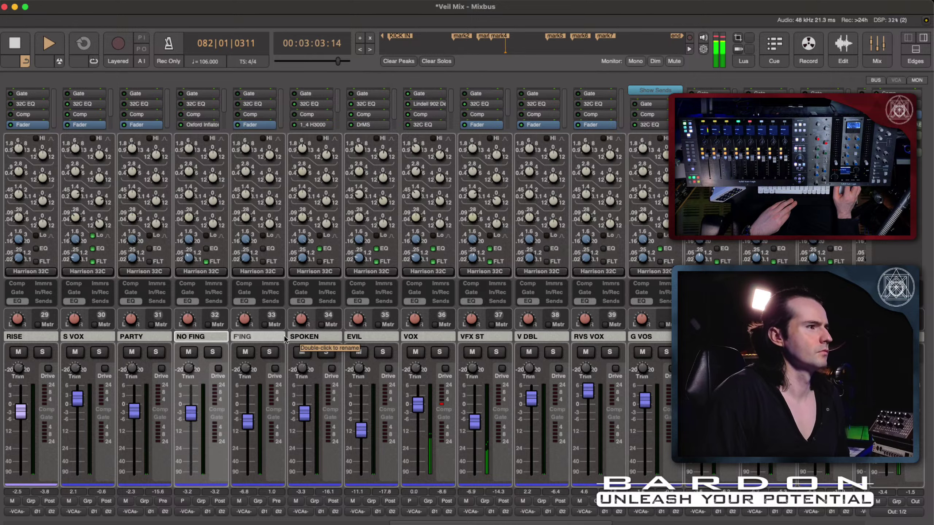
pyautogui.hscroll(-2, 284, 336)
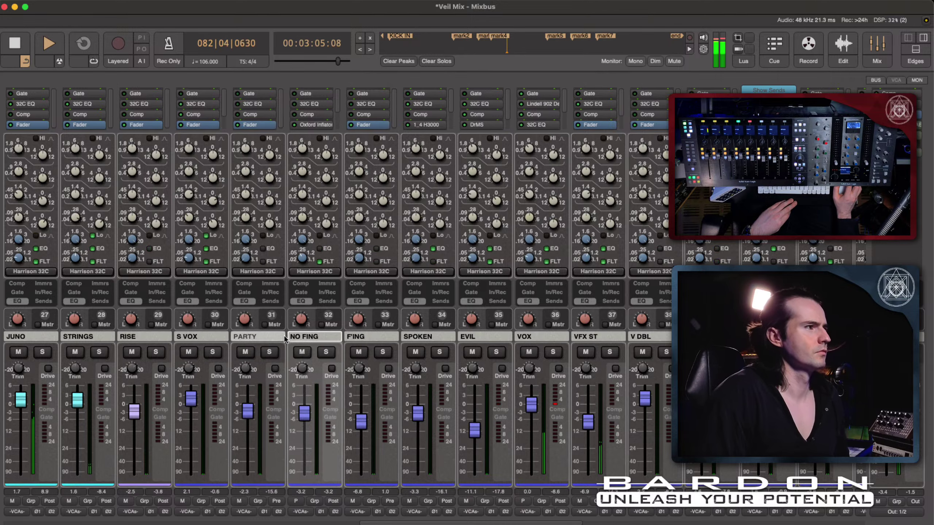
pyautogui.hscroll(-1, 285, 339)
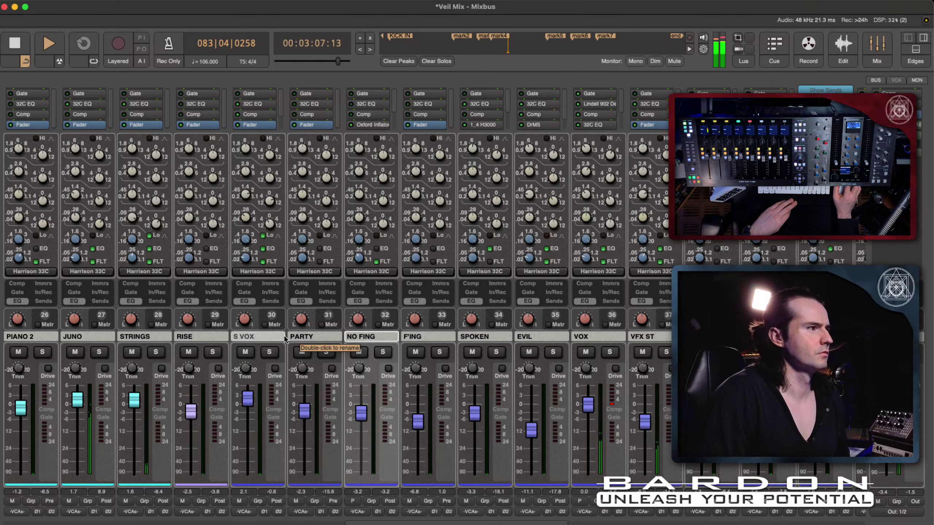
pyautogui.hscroll(-6, 285, 339)
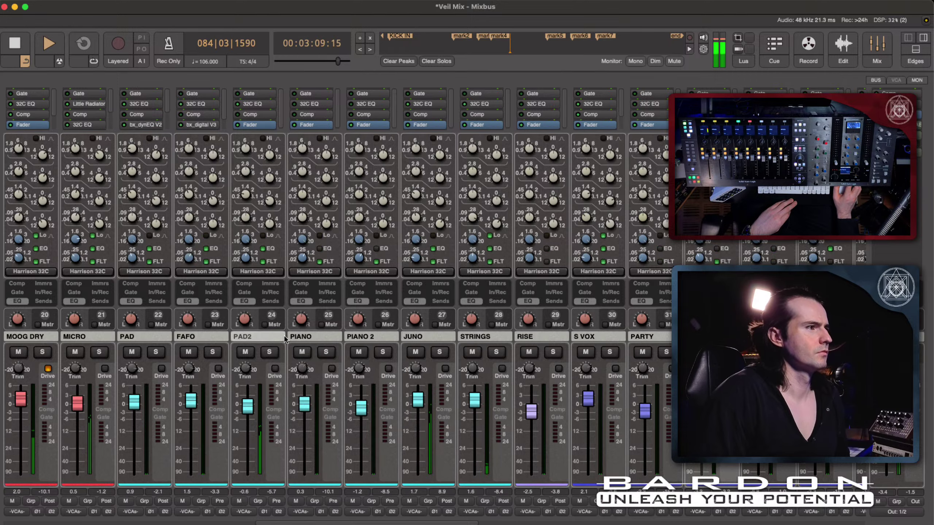
pyautogui.click(459, 336)
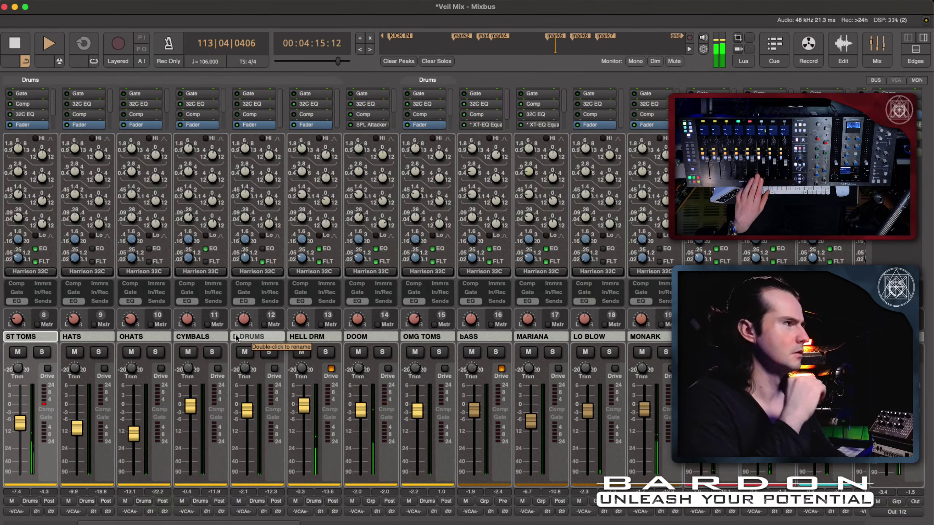
# Hide the EQ sections of the channel strips and review the plug-ins and sends across the mixer
pyautogui.click(17, 302)
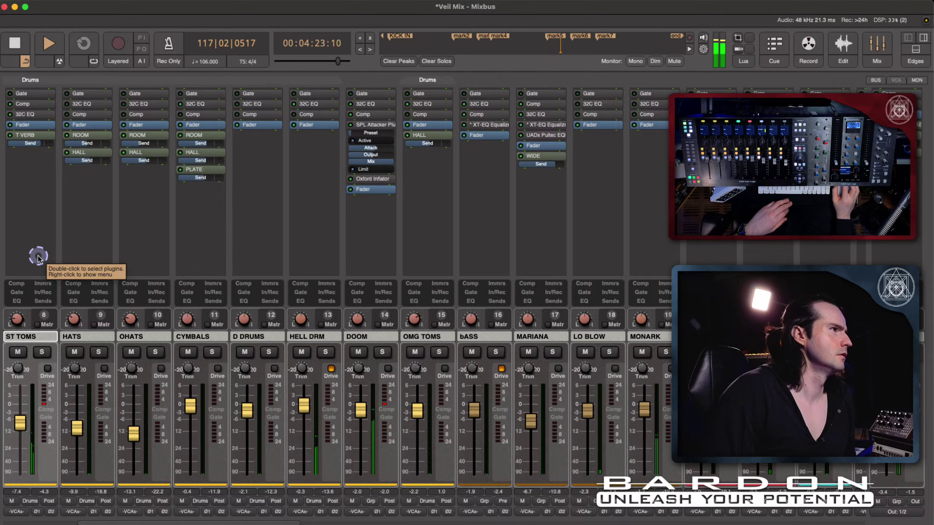
pyautogui.hscroll(15, 38, 258)
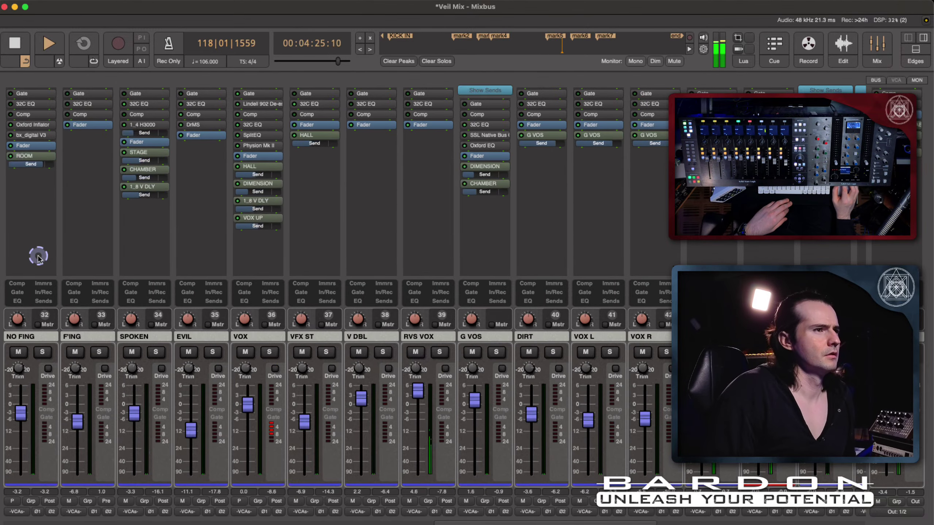
pyautogui.hscroll(5, 38, 258)
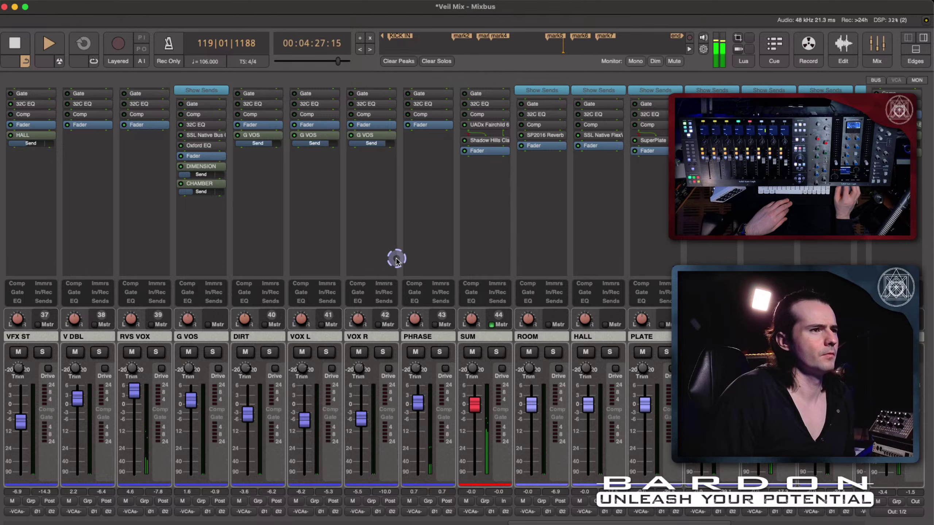
pyautogui.hscroll(-10, 396, 258)
pyautogui.hscroll(-8, 397, 259)
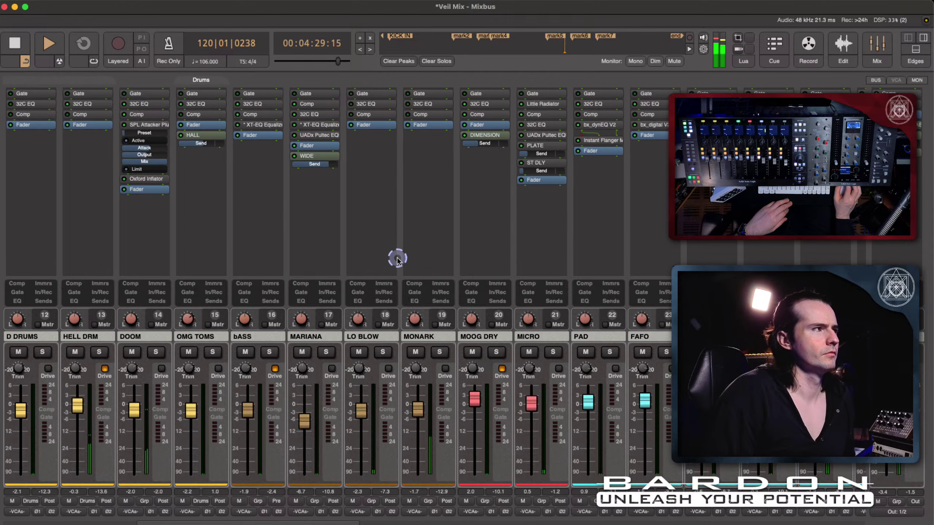
pyautogui.hscroll(-7, 398, 260)
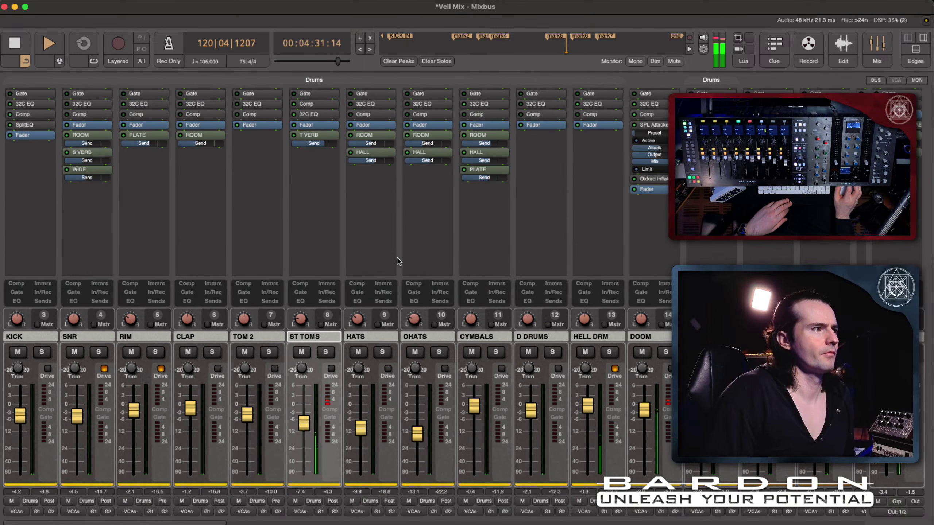
pyautogui.click(335, 238)
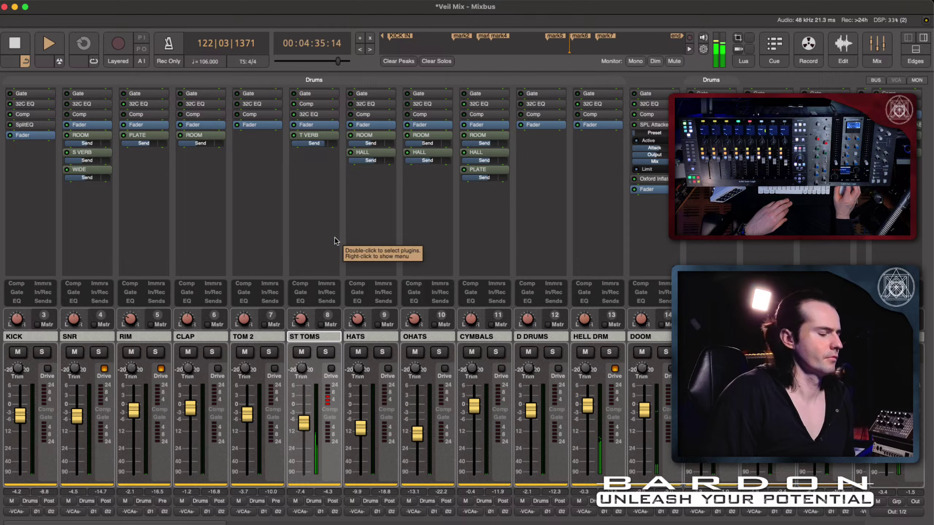
pyautogui.click(333, 239)
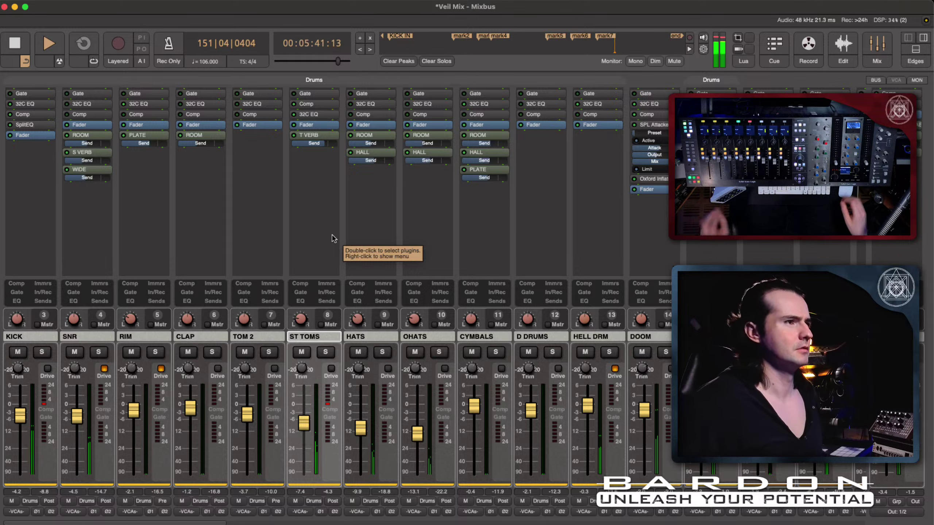
pyautogui.hscroll(5, 332, 238)
pyautogui.hscroll(1, 332, 239)
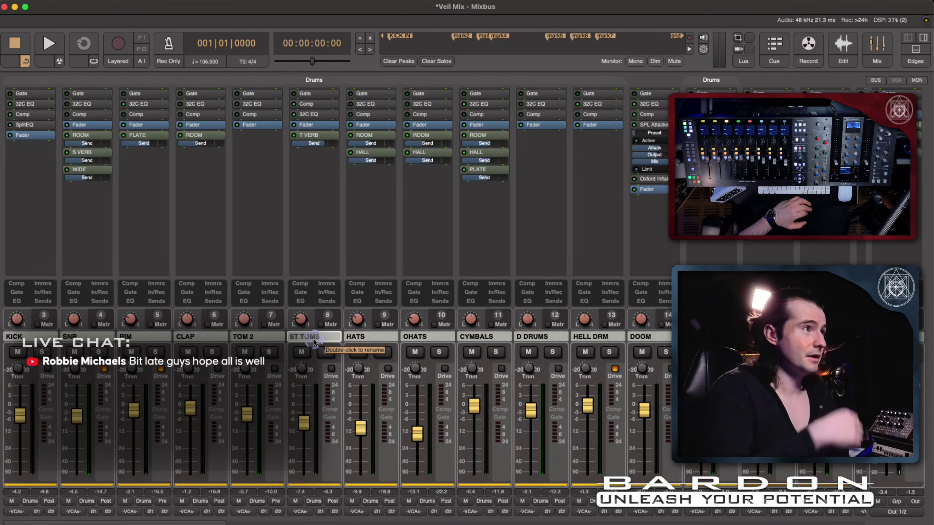
pyautogui.rightClick(310, 253)
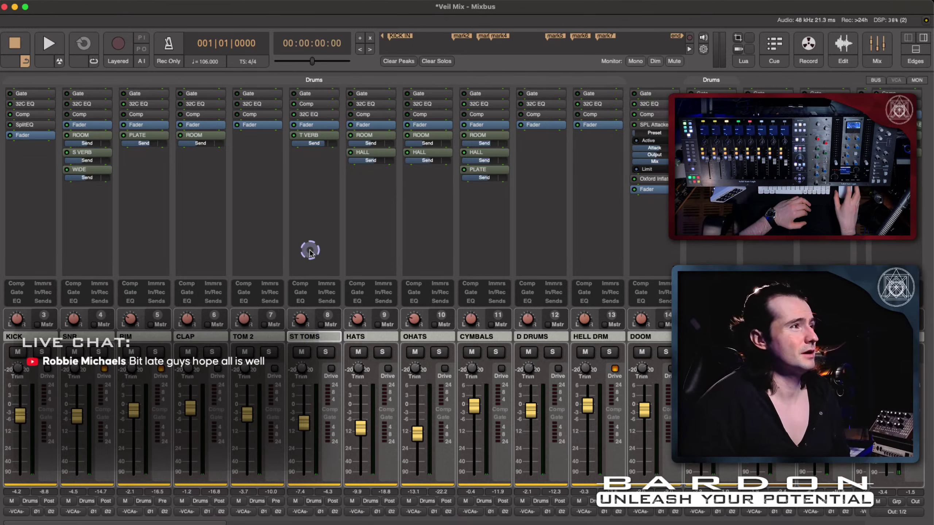
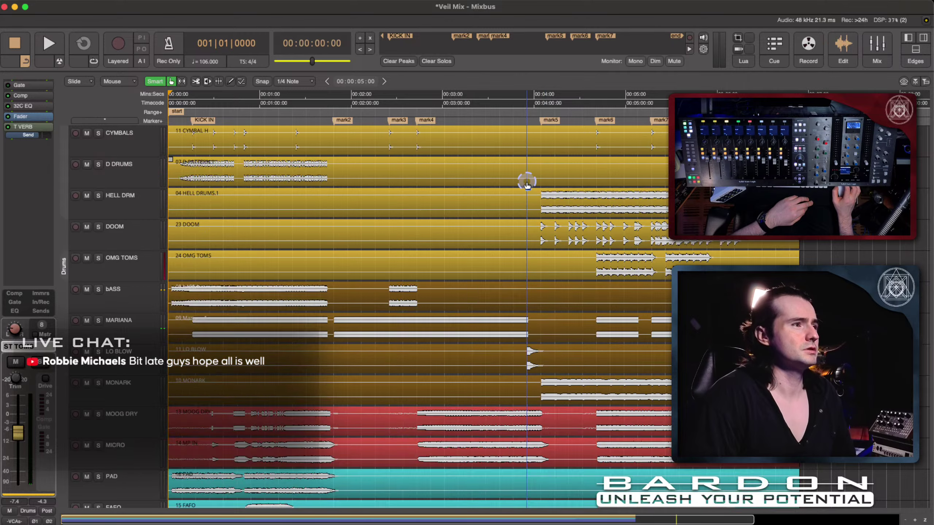
# Place the playhead at mark6 on the timeline in the editor
pyautogui.hscroll(1, 527, 184)
pyautogui.scroll(2, 504, 223)
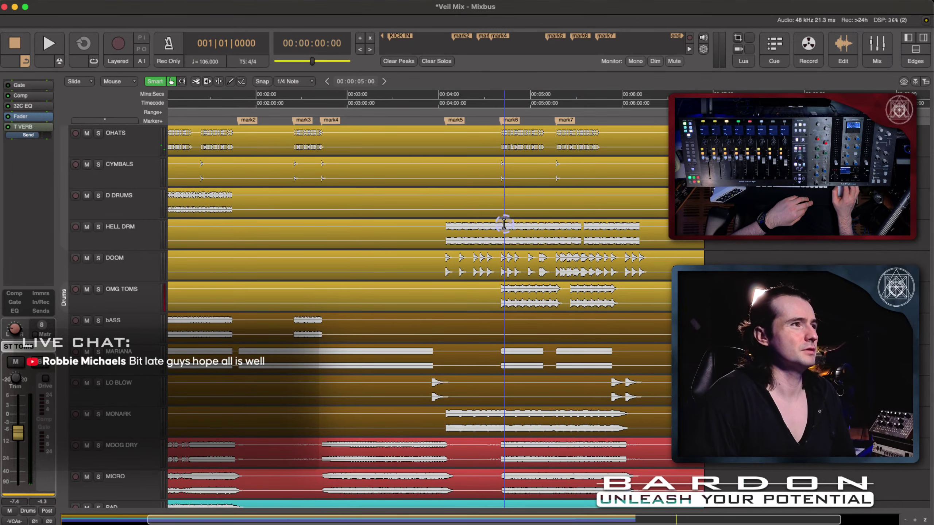
pyautogui.scroll(-6, 503, 224)
pyautogui.hscroll(1, 502, 224)
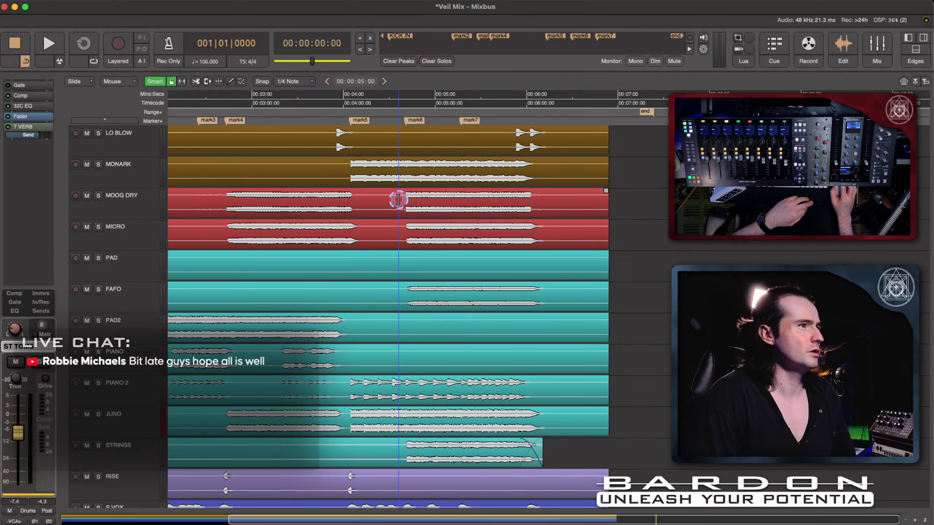
pyautogui.click(409, 98)
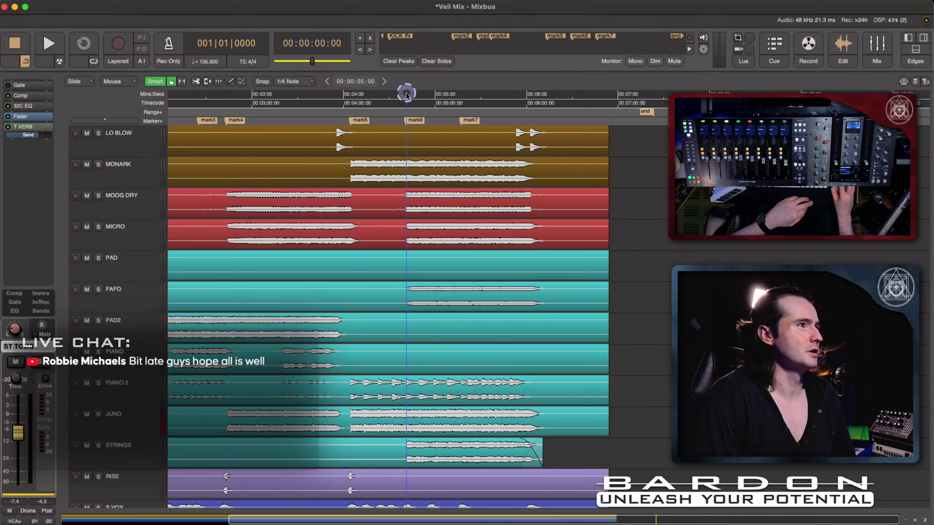
pyautogui.click(574, 41)
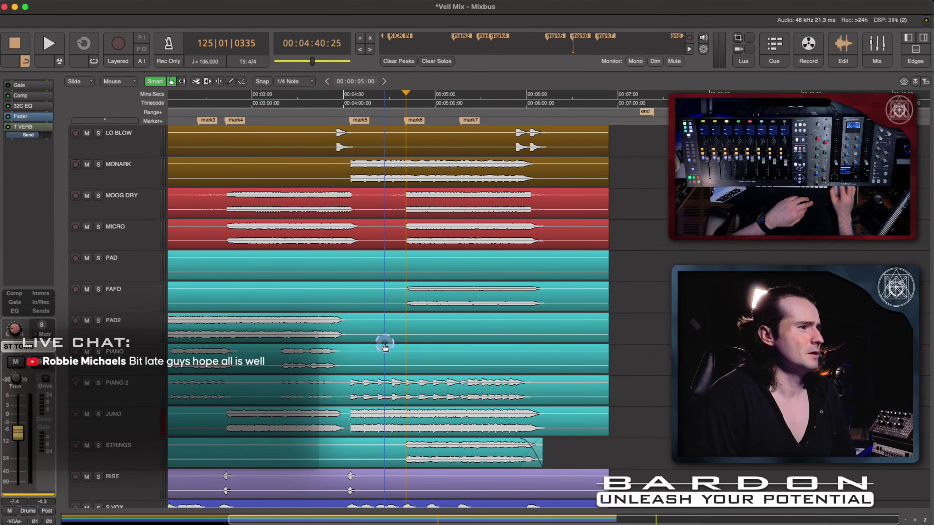
# Locate the synth and string tracks in the editor and select the JUNO track
pyautogui.scroll(-8, 390, 338)
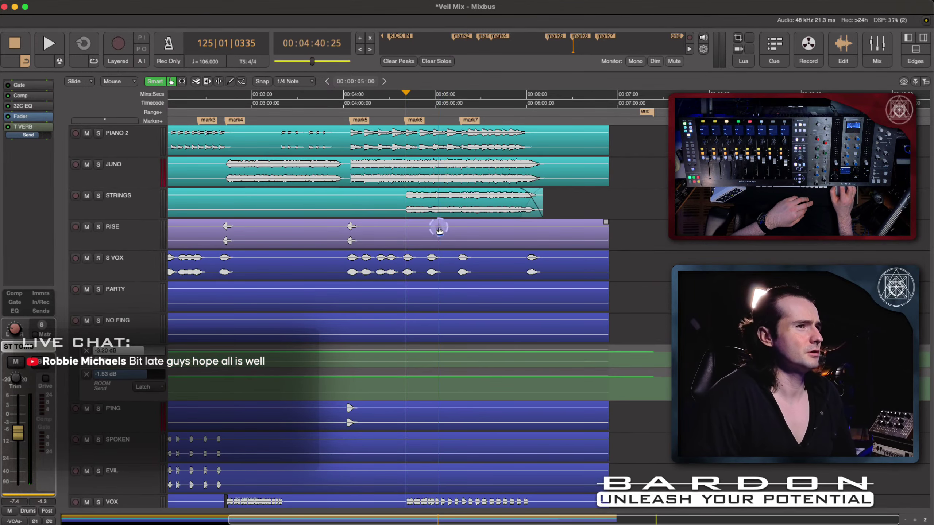
pyautogui.scroll(3, 439, 231)
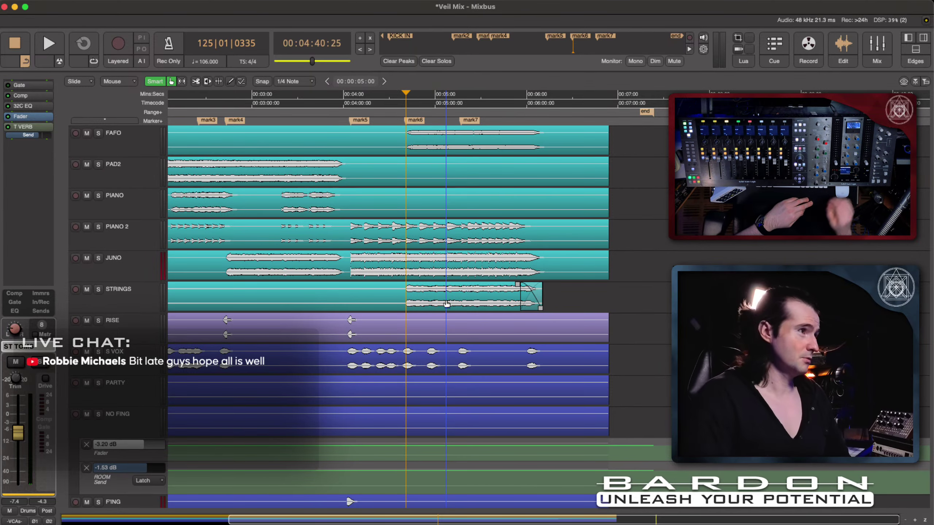
pyautogui.click(133, 261)
pyautogui.click(139, 295)
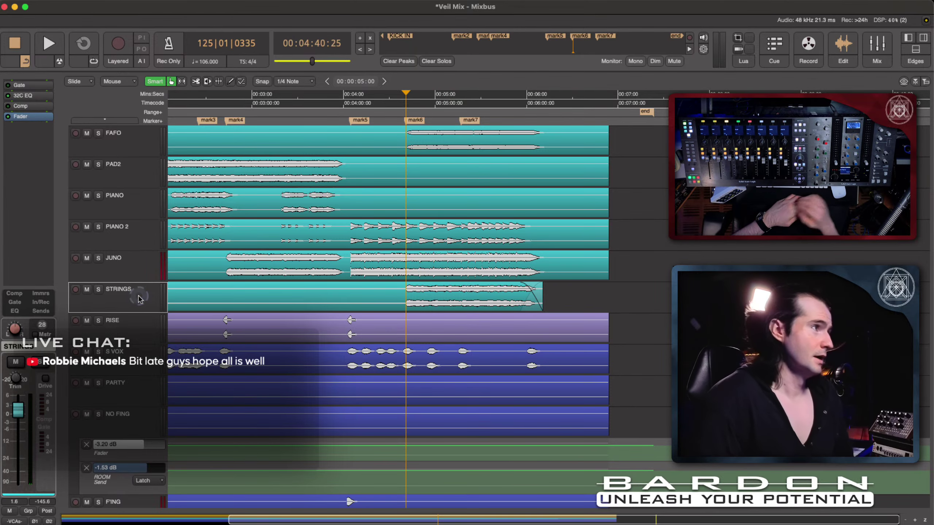
pyautogui.click(147, 261)
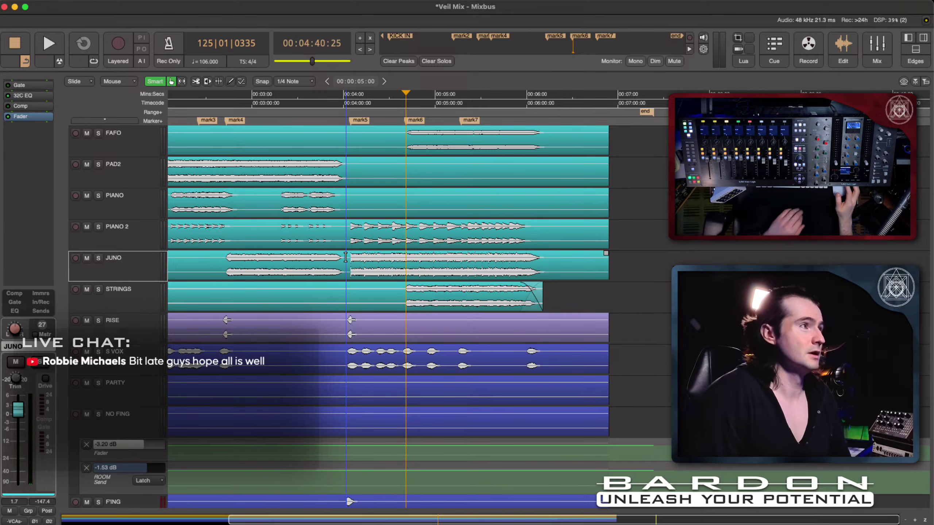
# Move the playhead to 00:04:02:00, just before mark5, and play the song from there
pyautogui.click(350, 121)
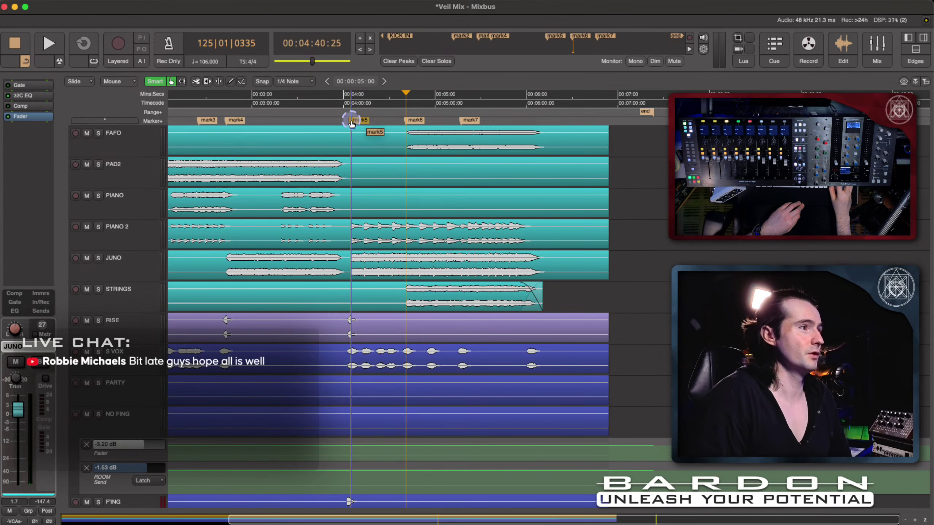
pyautogui.click(346, 125)
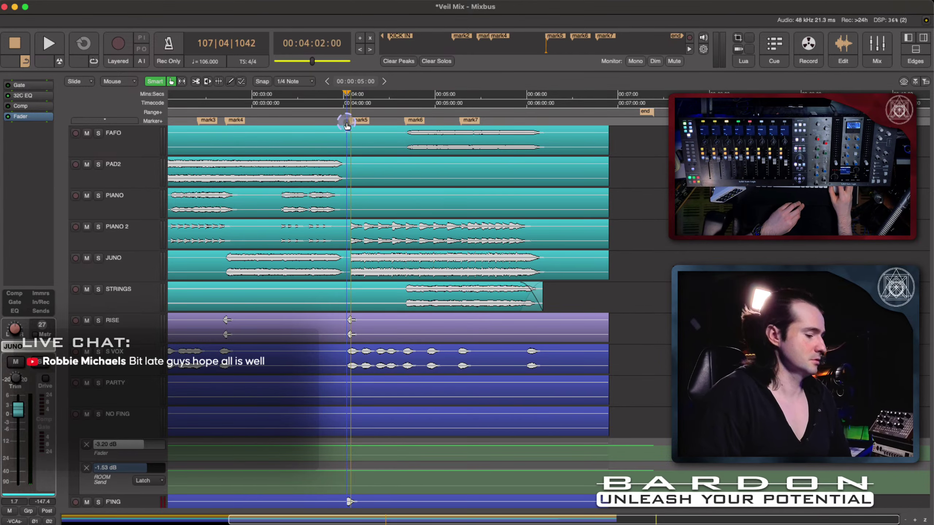
pyautogui.press('space')
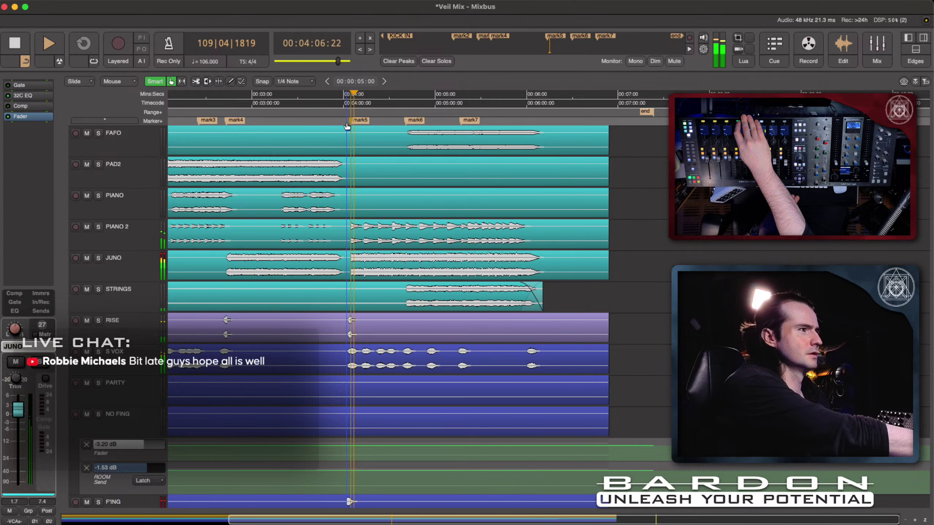
# Stop playback and show the detailed channel controls of the JUNO track, including its Harrison 32C, Leveler and Gate sections
pyautogui.press('space')
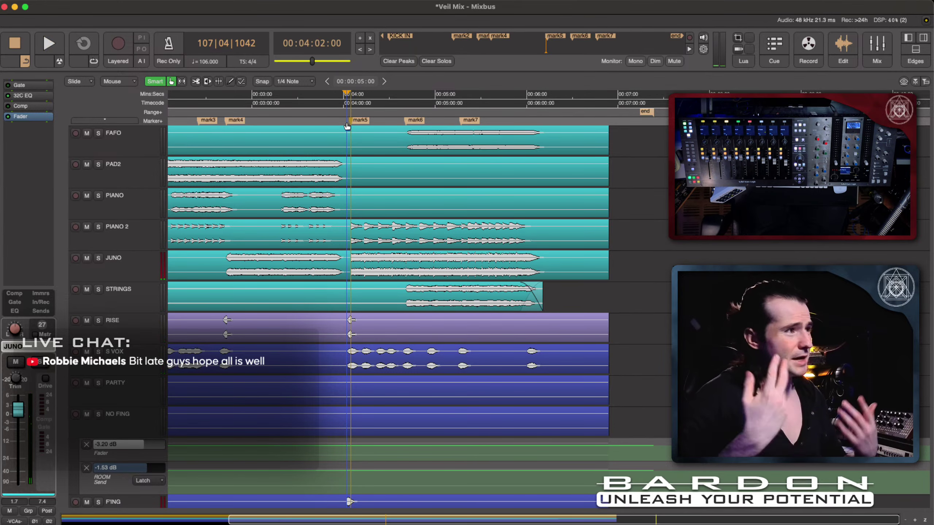
pyautogui.click(190, 94)
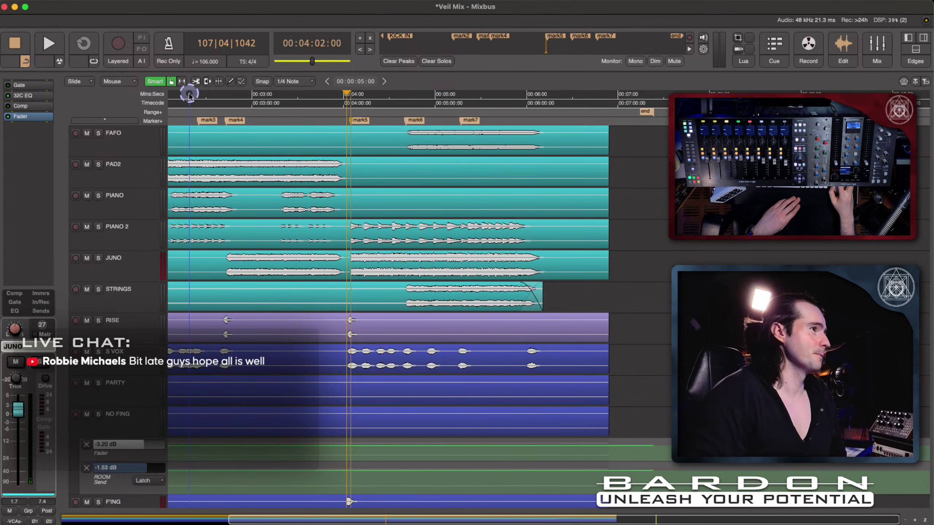
pyautogui.click(128, 269)
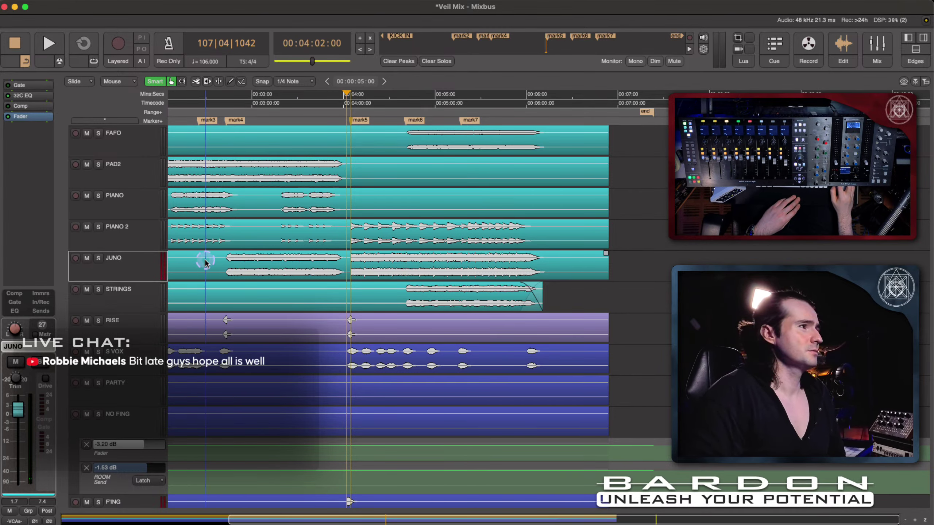
pyautogui.click(170, 259)
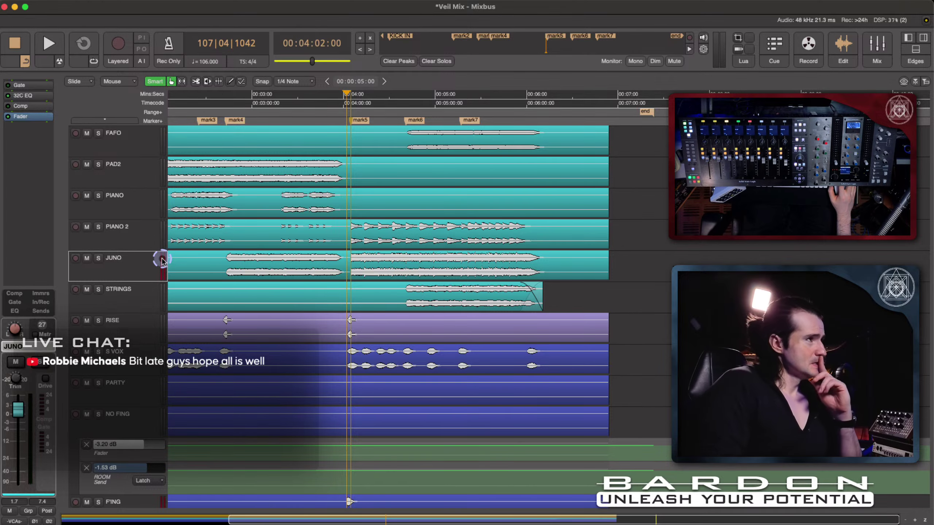
pyautogui.click(133, 269)
pyautogui.click(16, 97)
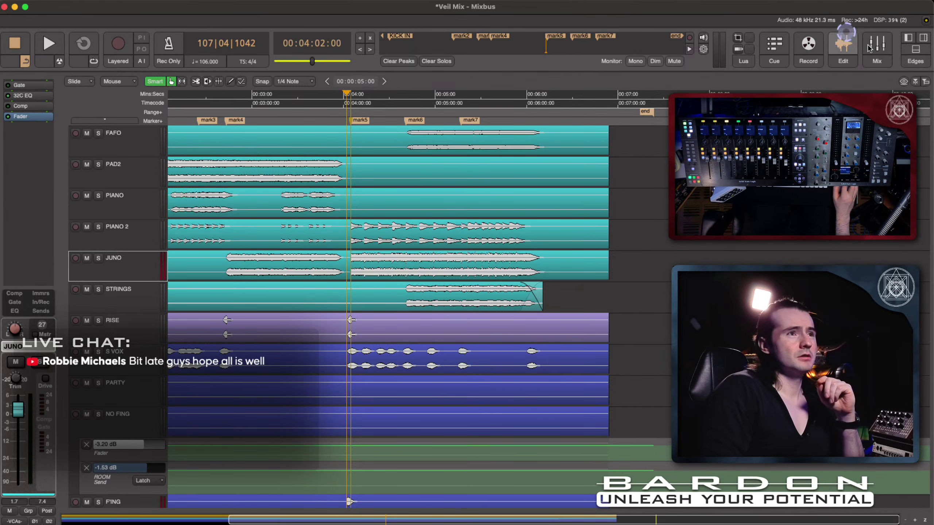
pyautogui.click(917, 53)
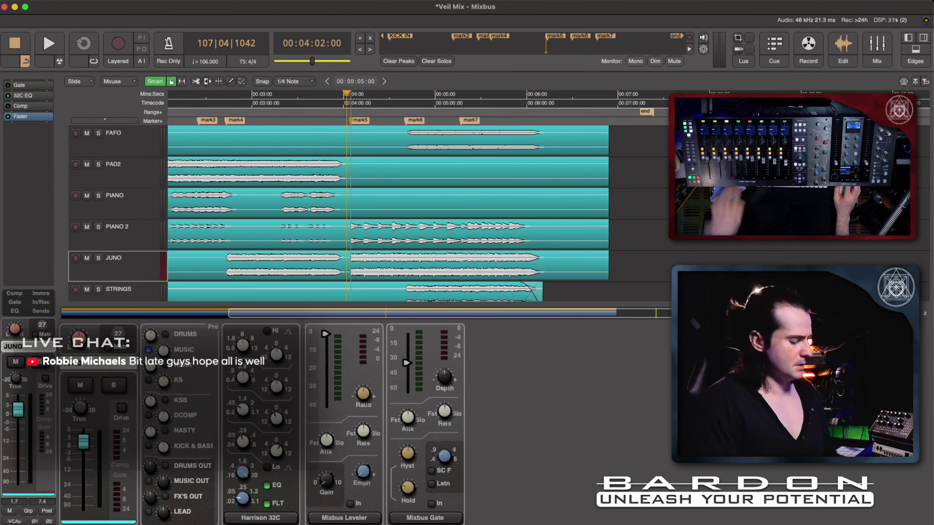
pyautogui.click(545, 370)
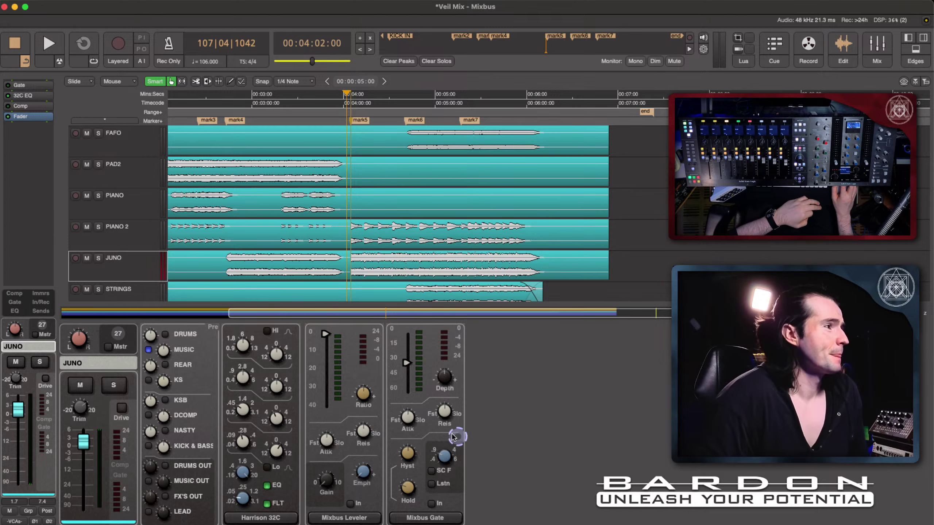
pyautogui.click(332, 386)
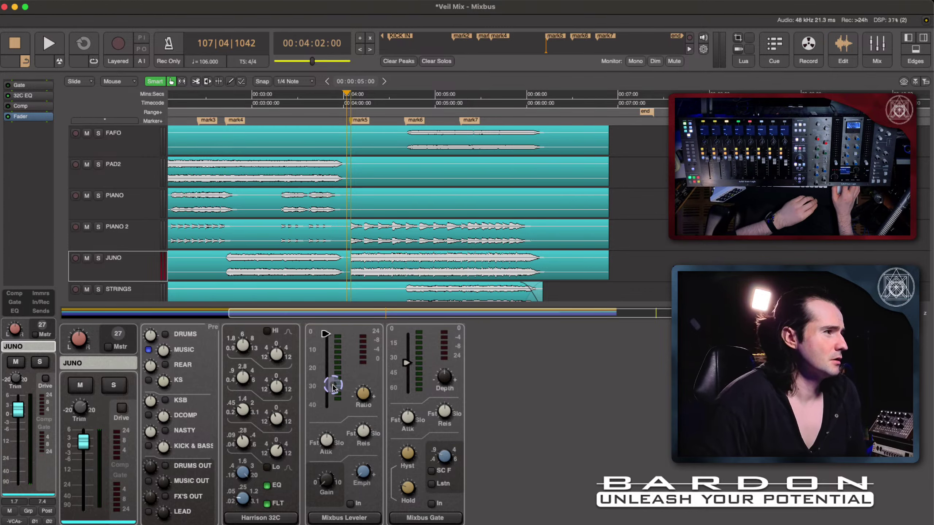
pyautogui.click(328, 339)
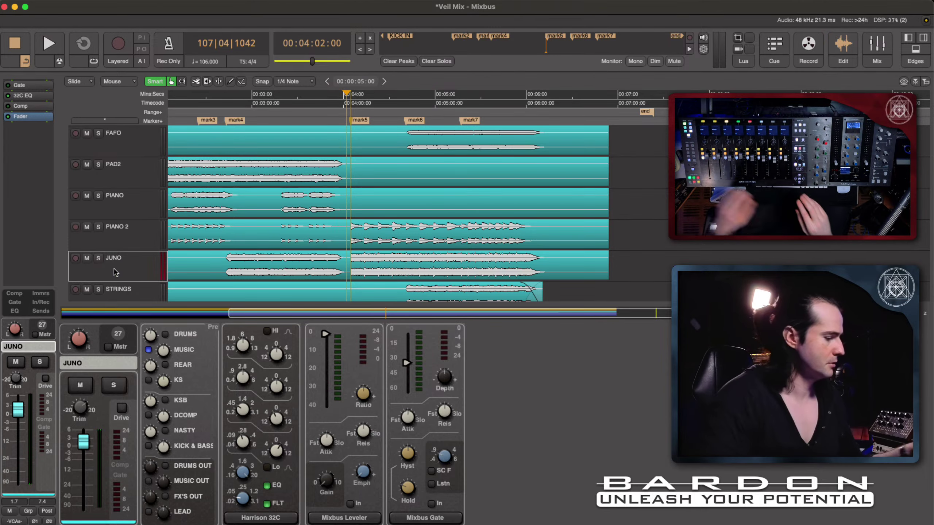
# Solo the JUNO track and audition it from 00:04:02:00, just before mark5
pyautogui.hotkey('alt', 's')
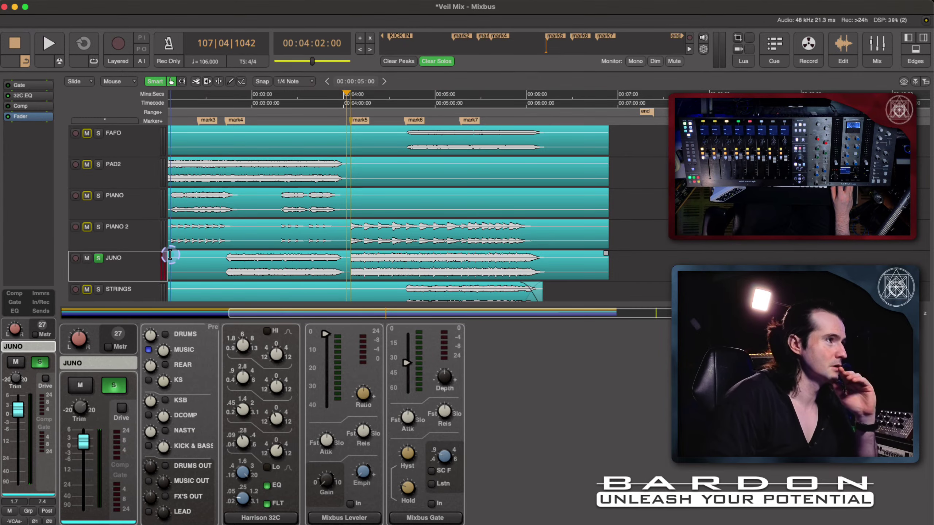
pyautogui.press('space')
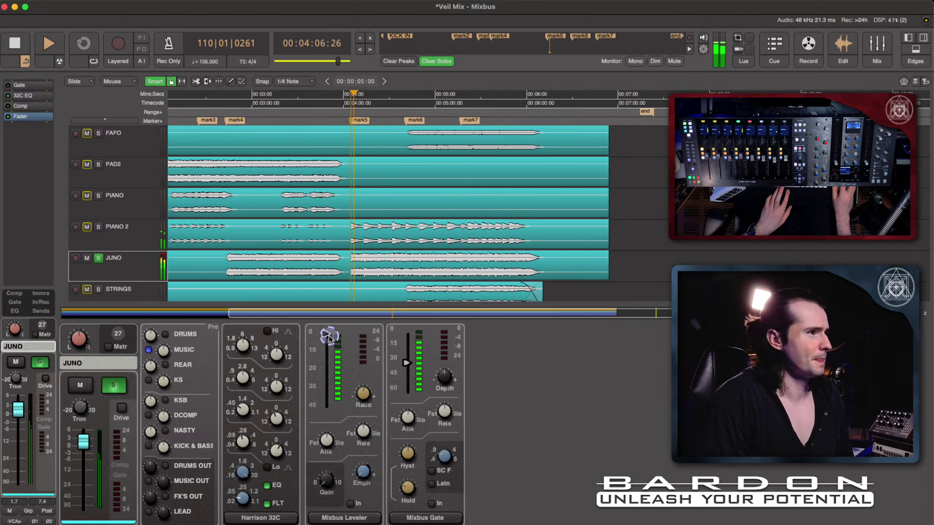
pyautogui.press('space')
# Engage the Mixbus Leveler on JUNO, lower its threshold to just past the 10 mark, and audition the compression
pyautogui.moveTo(327, 335); pyautogui.dragTo(327, 352)
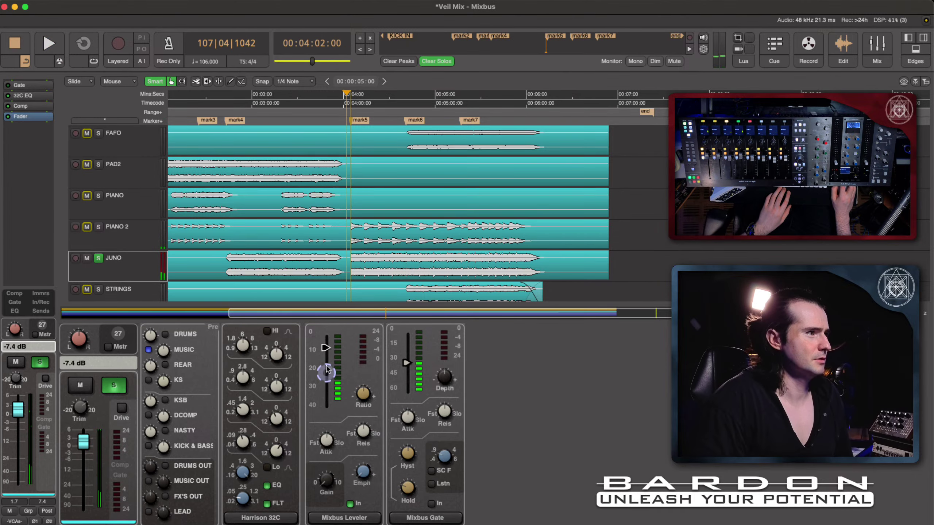
pyautogui.scroll(-3, 326, 370)
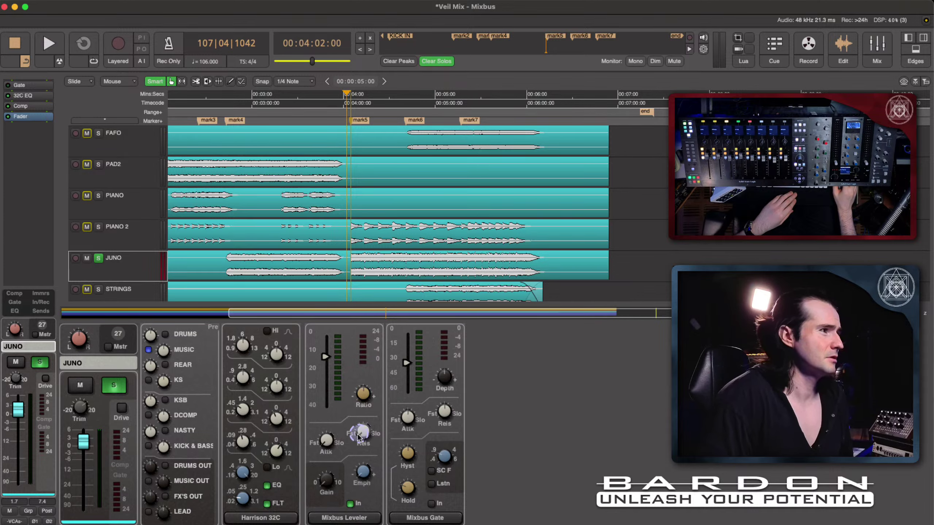
pyautogui.press('space')
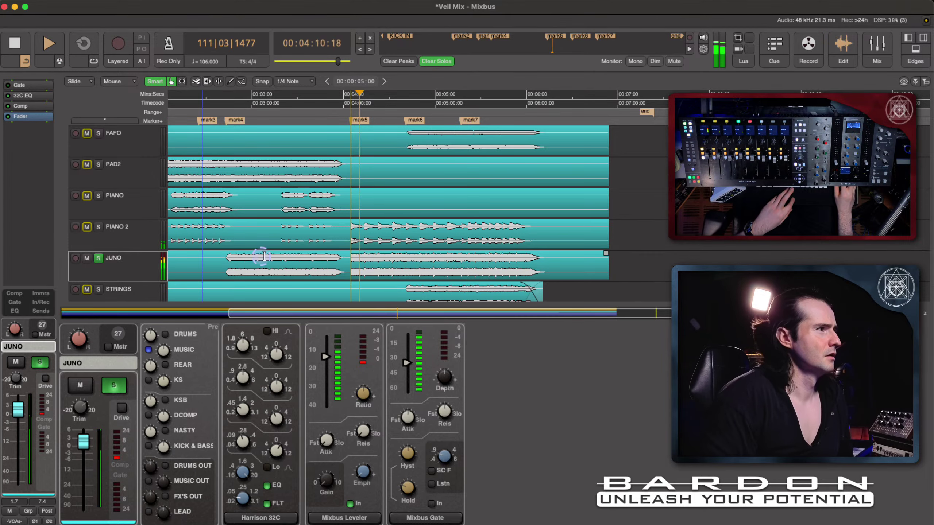
pyautogui.press('space')
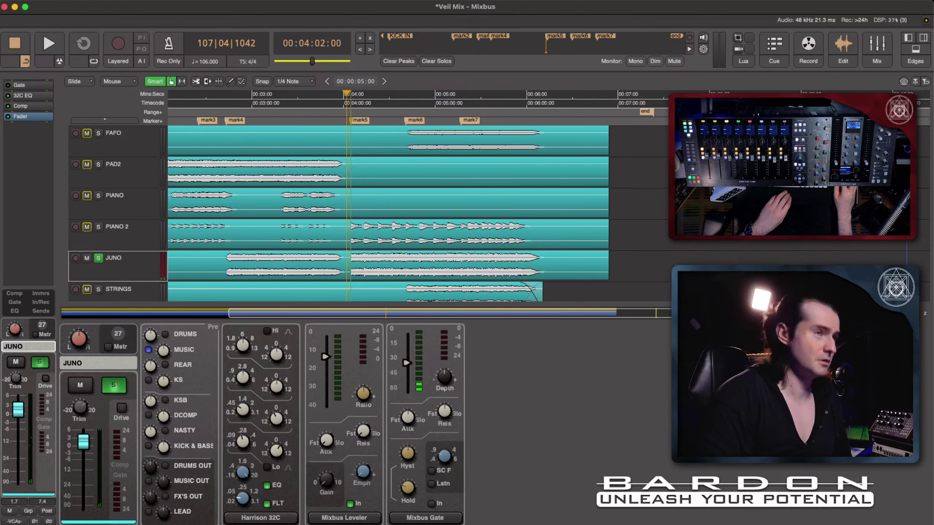
# Hide the channel detail pane and play the soloed JUNO track from 00:04:02:00 to check its level meter
pyautogui.click(916, 49)
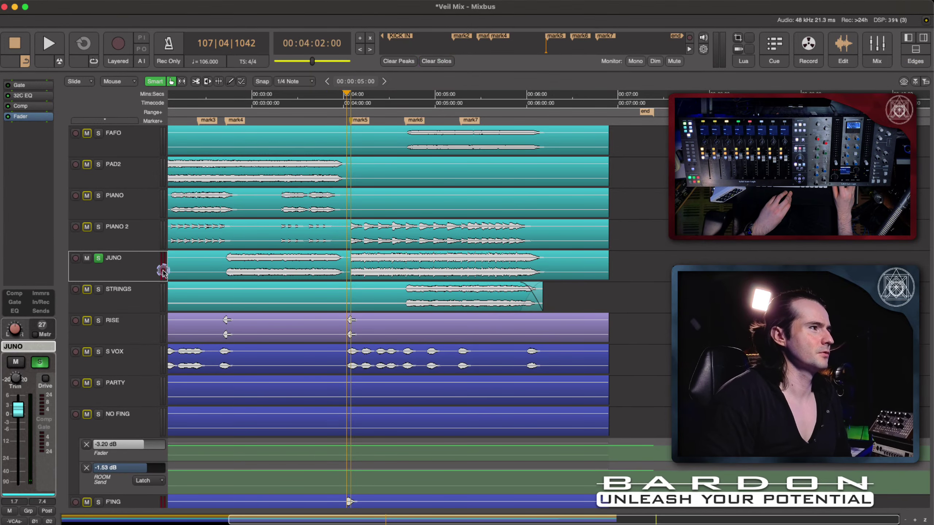
pyautogui.click(157, 302)
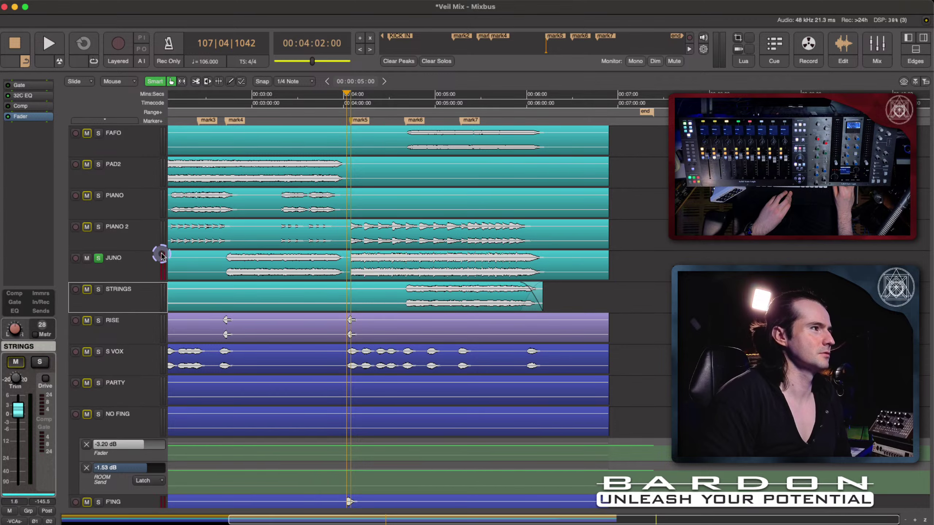
pyautogui.click(144, 265)
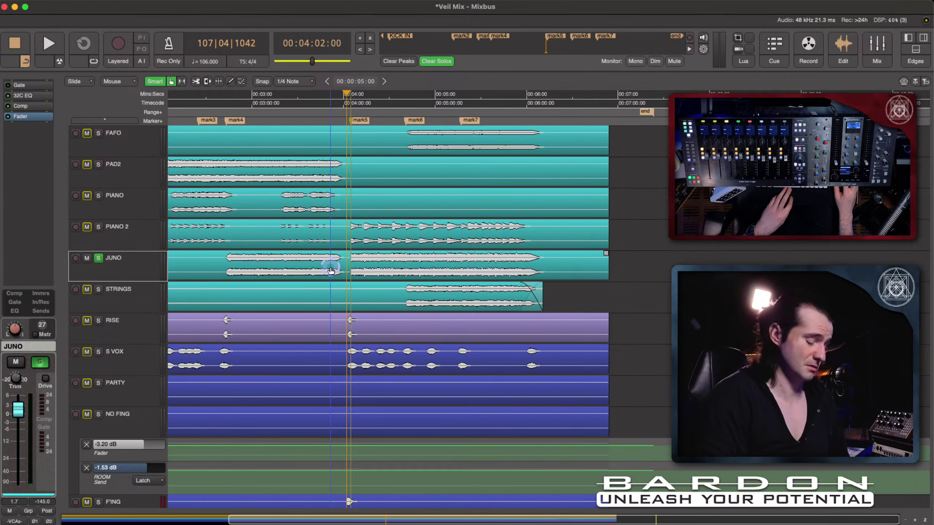
pyautogui.press('space')
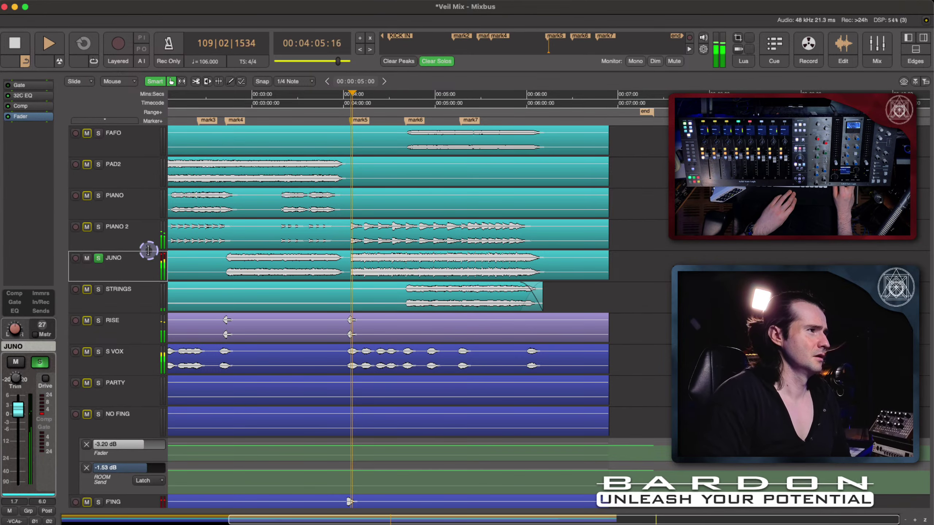
pyautogui.press('space')
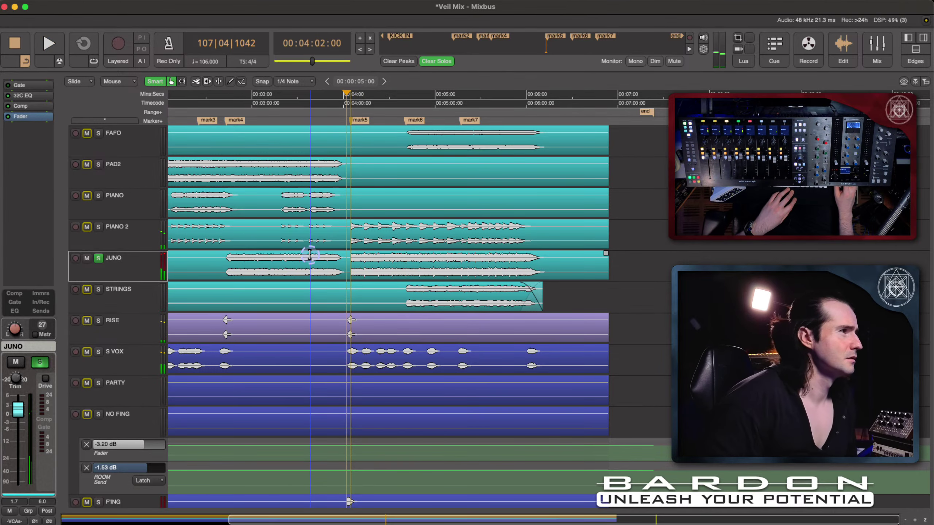
# Show the channel details again, add the Oxford Inflator plug-in to JUNO, and place it before the fader
pyautogui.click(916, 49)
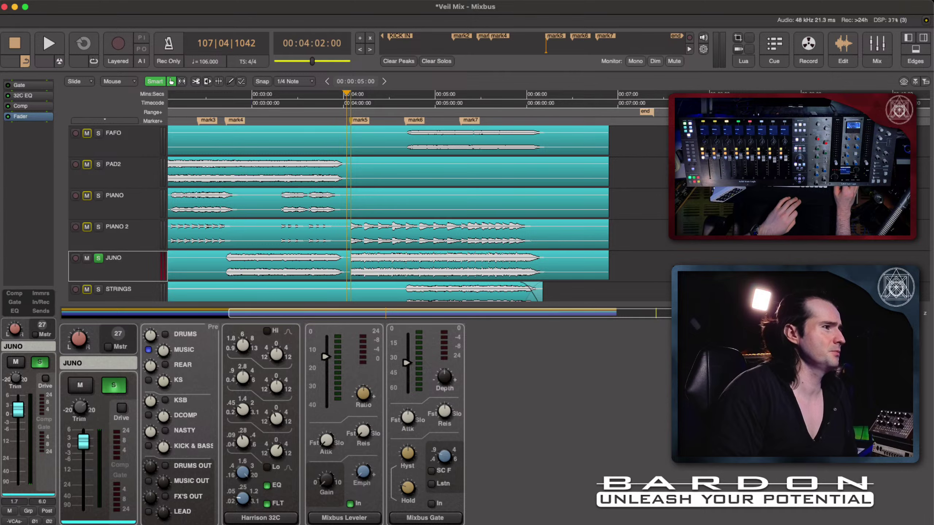
pyautogui.rightClick(28, 147)
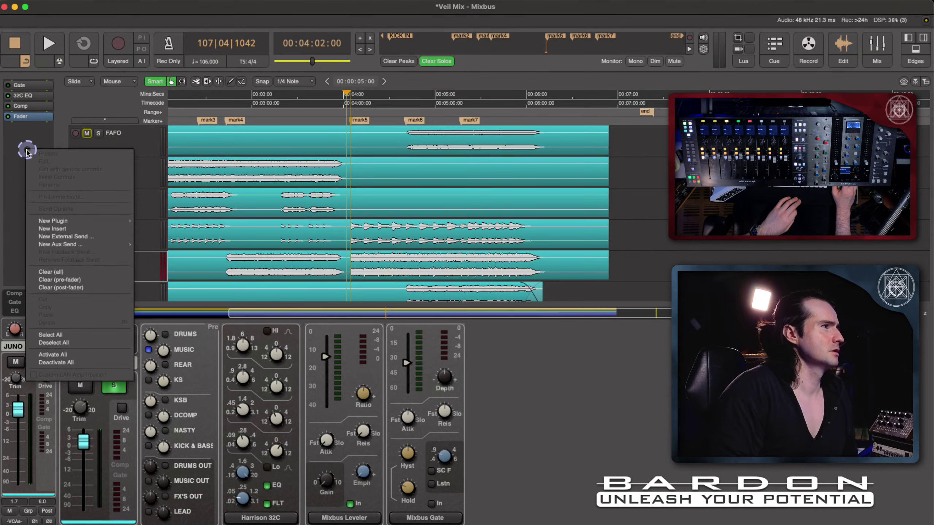
pyautogui.moveTo(107, 245)
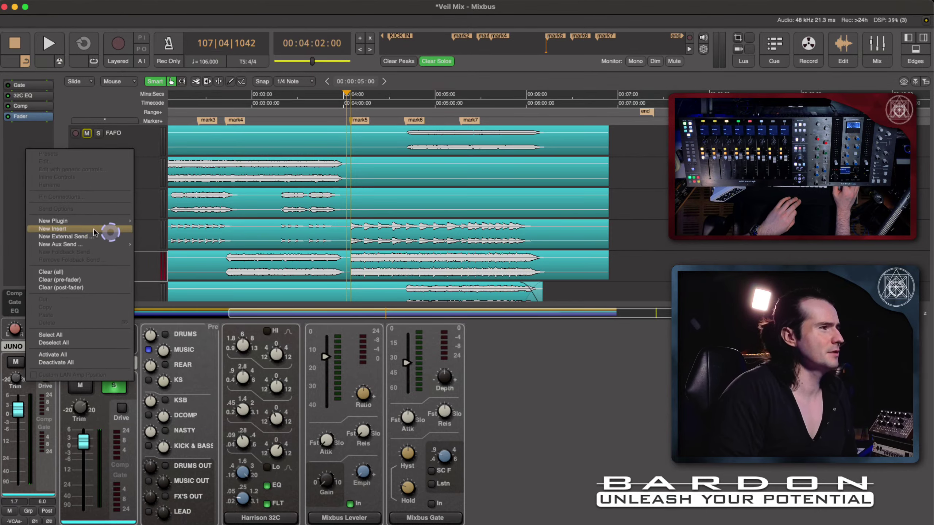
pyautogui.moveTo(81, 221)
pyautogui.moveTo(188, 257)
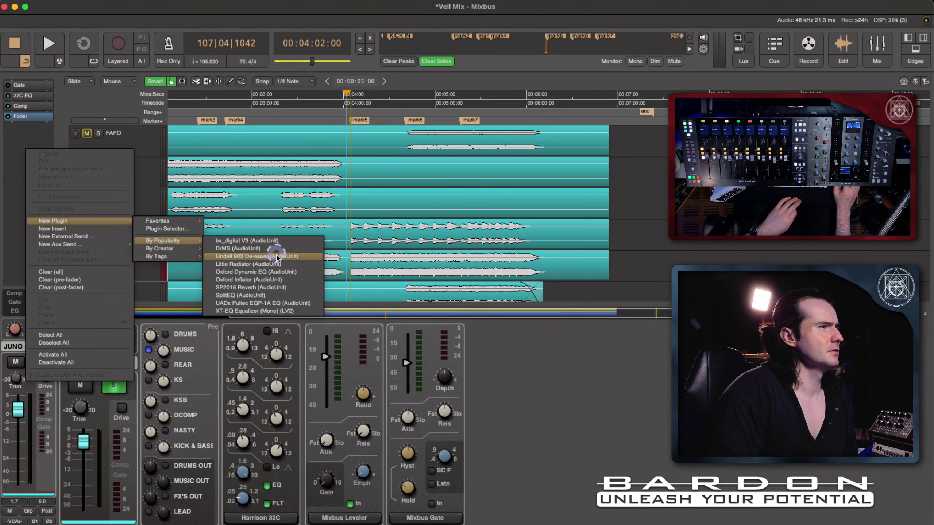
pyautogui.click(299, 283)
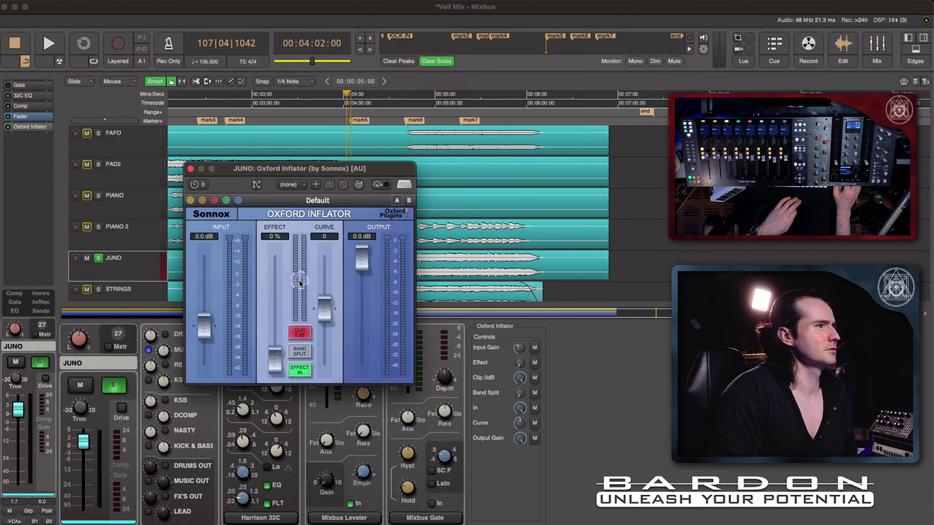
pyautogui.click(37, 126)
pyautogui.moveTo(37, 127); pyautogui.dragTo(35, 117)
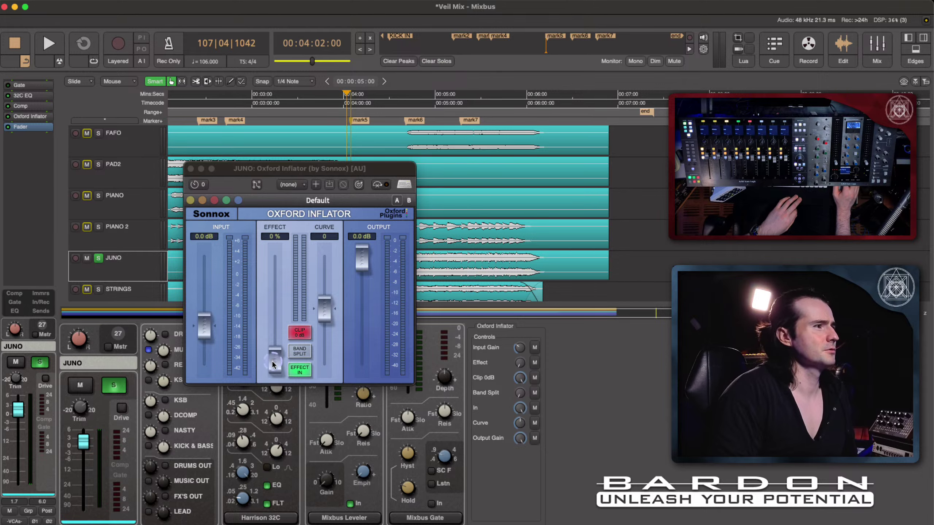
# Raise the Oxford Inflator's Effect to 53.6 % and audition the JUNO track
pyautogui.moveTo(273, 364); pyautogui.dragTo(276, 305)
pyautogui.press('space')
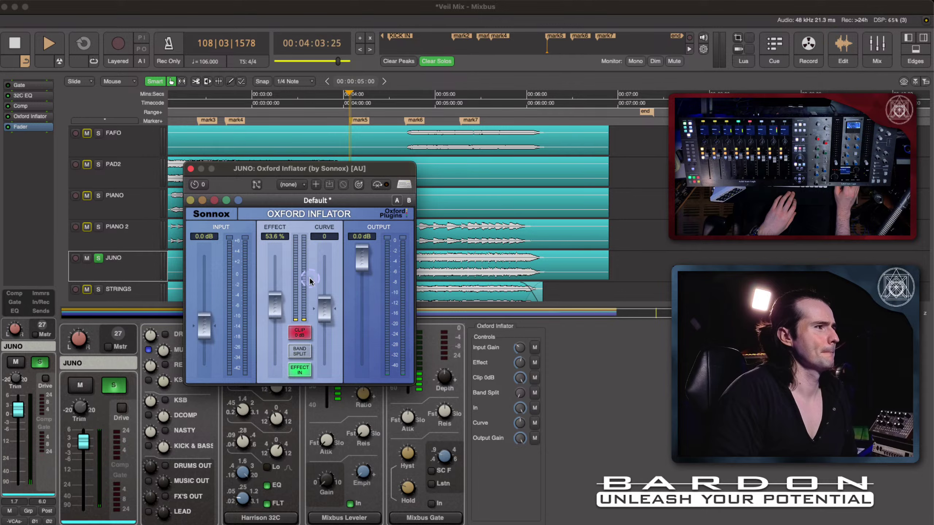
pyautogui.press('space')
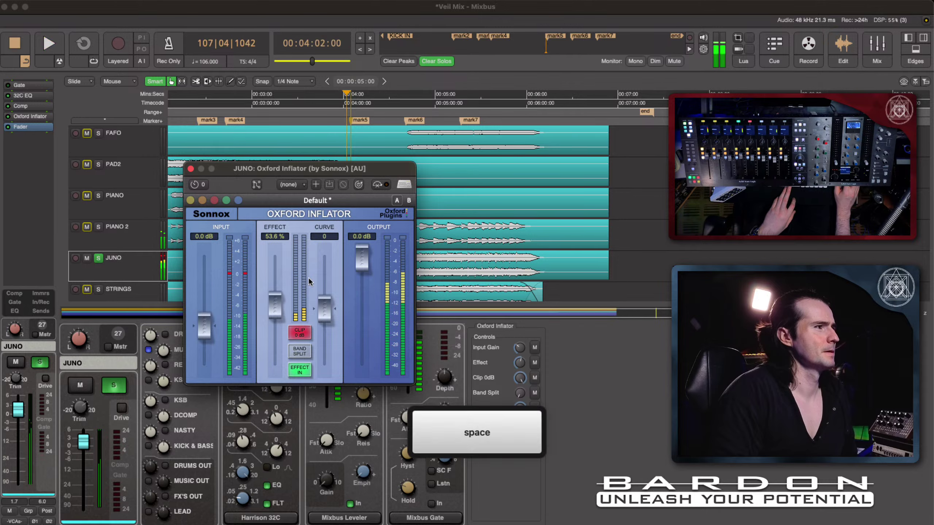
# Check the JUNO track's level meter, its metering point options, and the Oxford Inflator's input meter
pyautogui.click(162, 257)
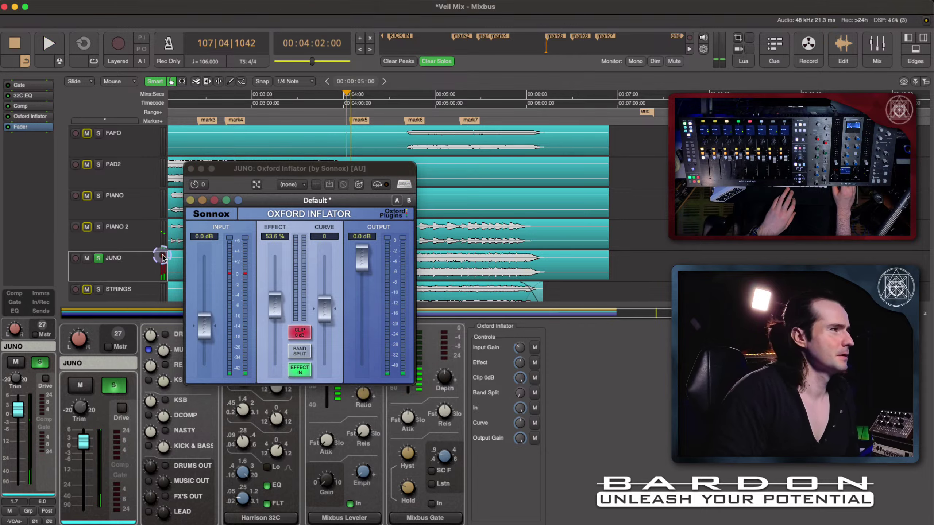
pyautogui.click(46, 503)
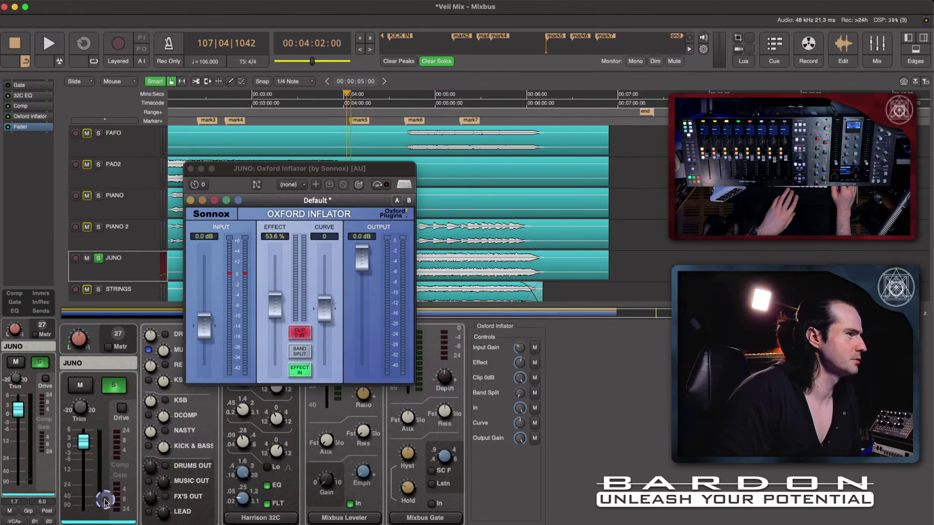
pyautogui.click(48, 512)
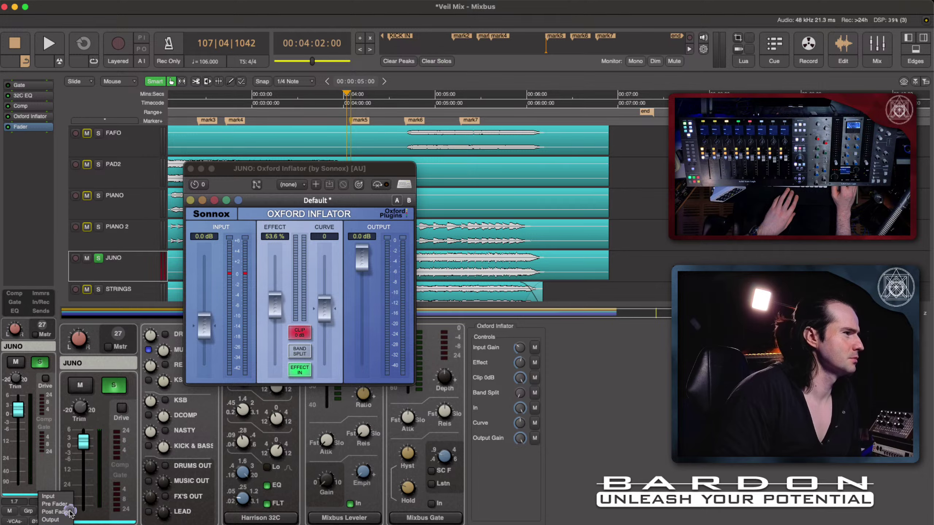
pyautogui.click(39, 470)
pyautogui.click(250, 256)
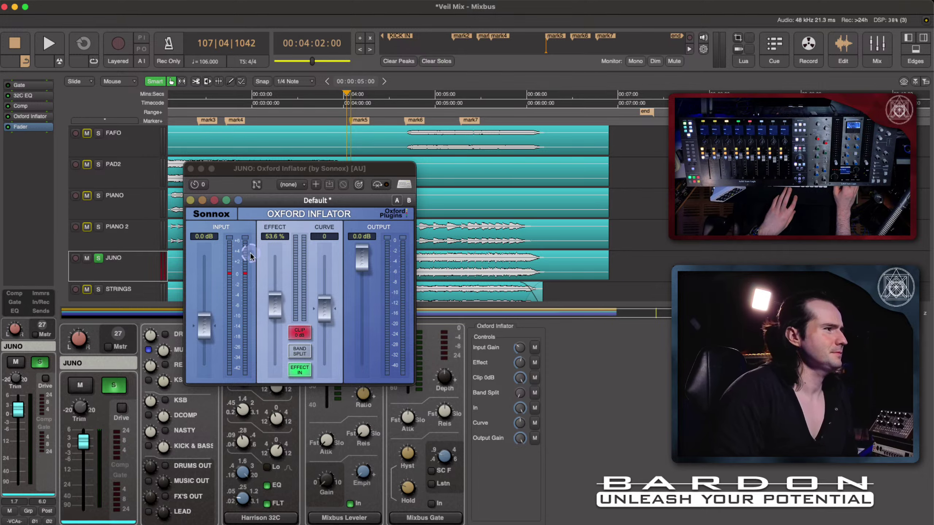
pyautogui.click(264, 252)
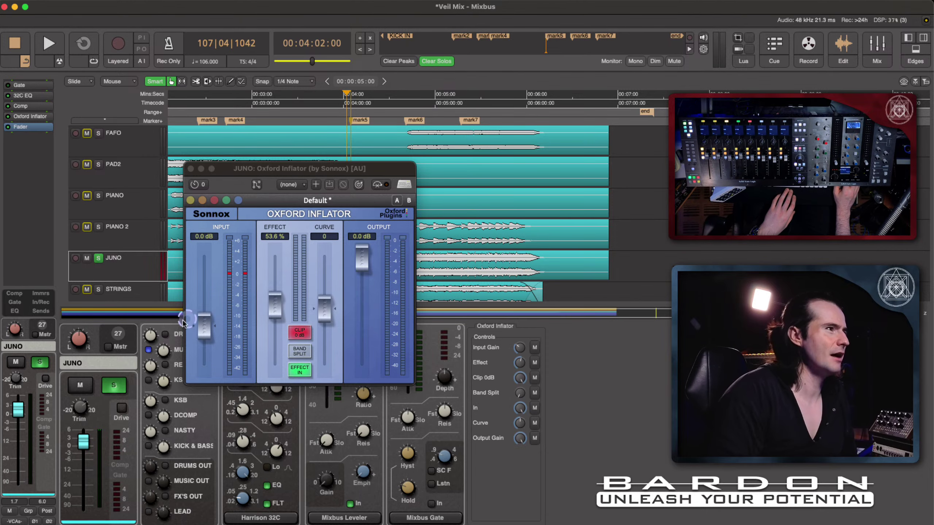
pyautogui.click(244, 276)
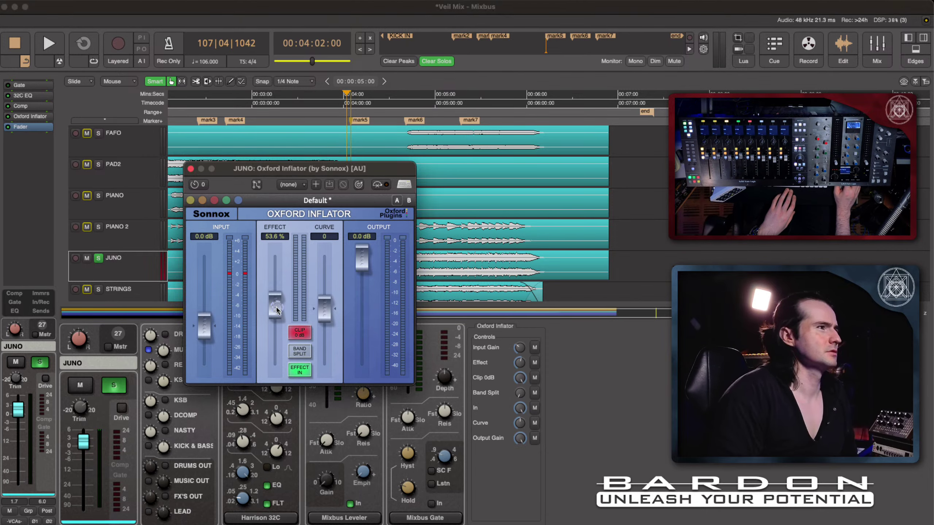
# Set the Oxford Inflator's Effect to 73.7 % and Curve to 10.5, and play the soloed JUNO track
pyautogui.moveTo(277, 310); pyautogui.dragTo(284, 294)
pyautogui.moveTo(323, 313); pyautogui.dragTo(324, 302)
pyautogui.press('space')
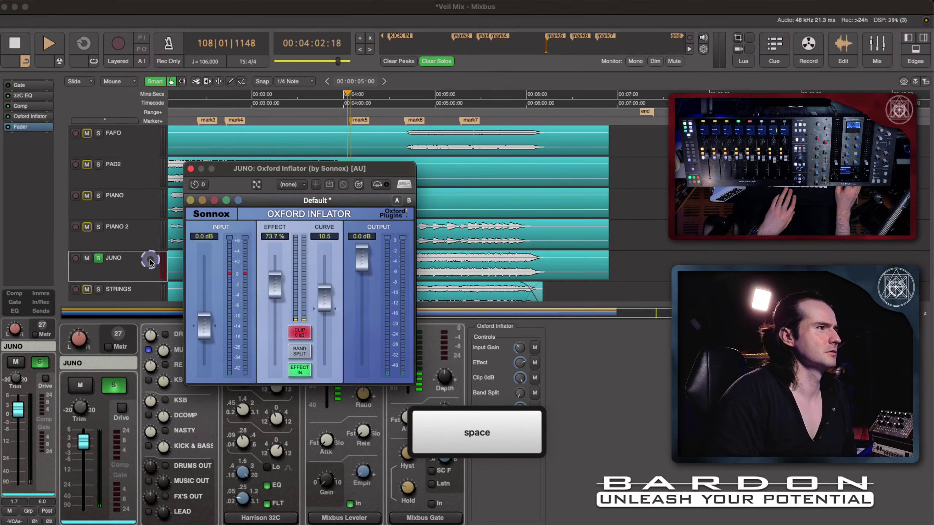
# Check the soloed JUNO track's level meters and the Oxford Inflator's output during playback, and clear the solo to hear the full mix
pyautogui.click(164, 258)
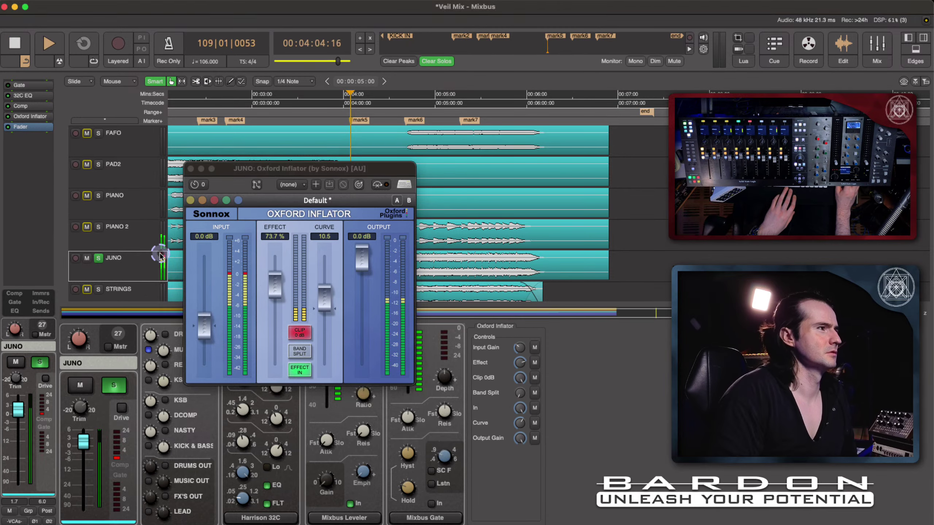
pyautogui.click(158, 264)
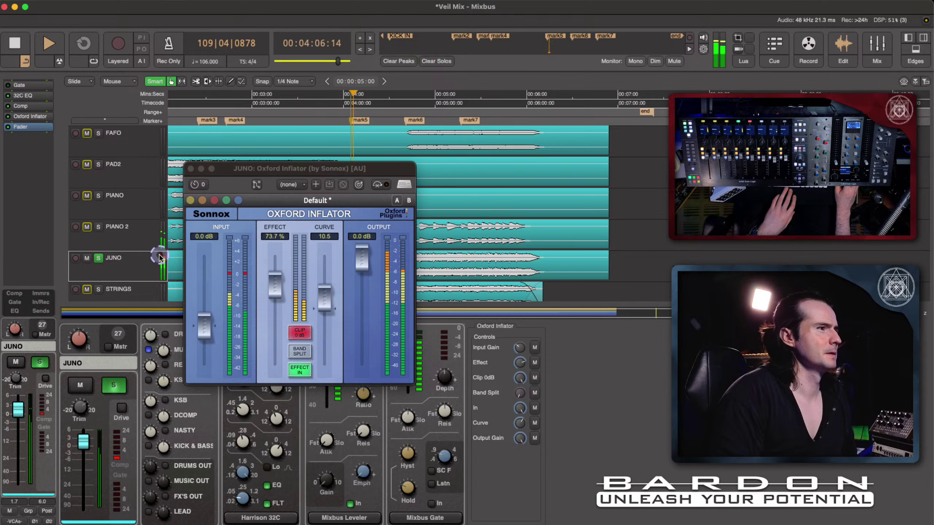
pyautogui.click(402, 263)
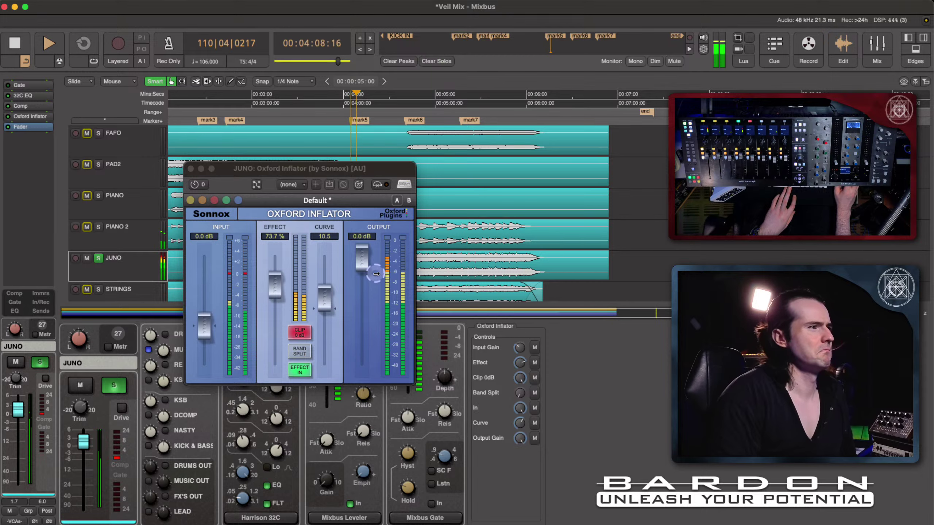
pyautogui.click(379, 286)
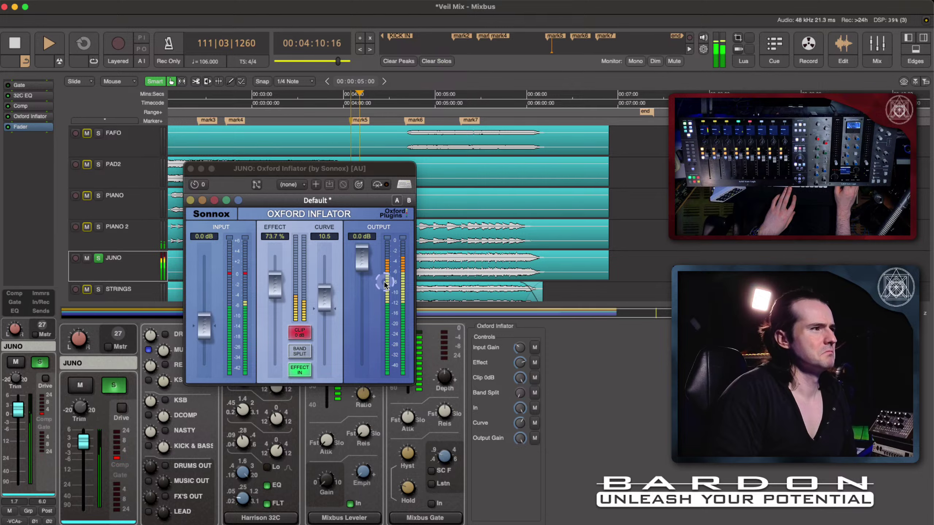
pyautogui.hotkey('alt', 's')
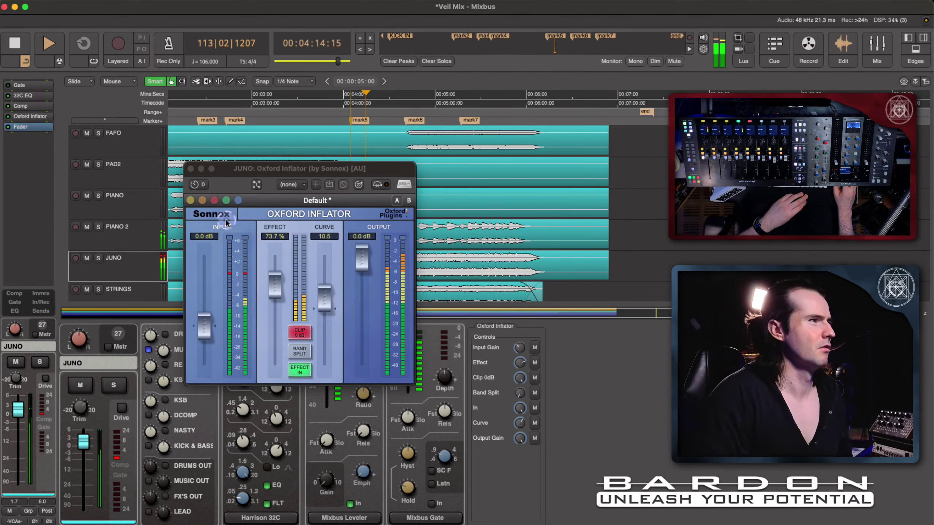
# Bypass and re-enable the Oxford Inflator on JUNO to compare its effect within the full mix
pyautogui.click(245, 240)
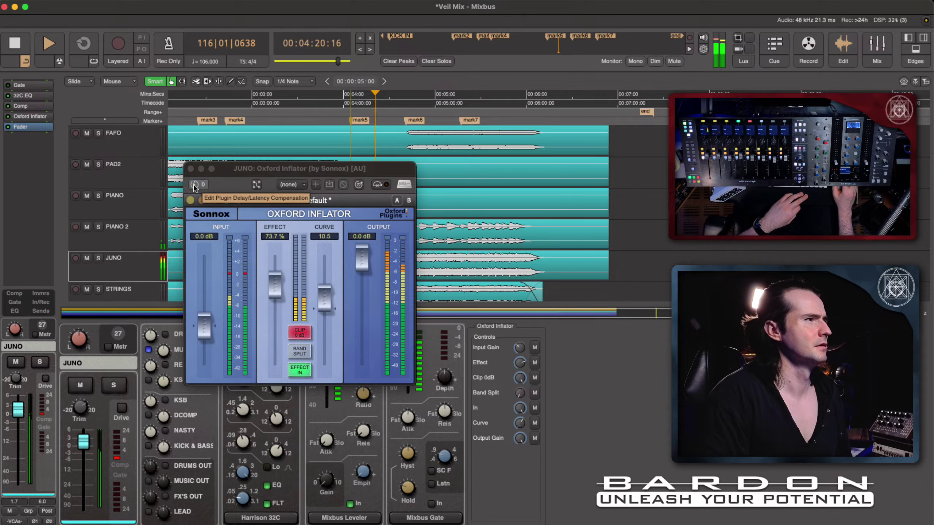
pyautogui.click(260, 185)
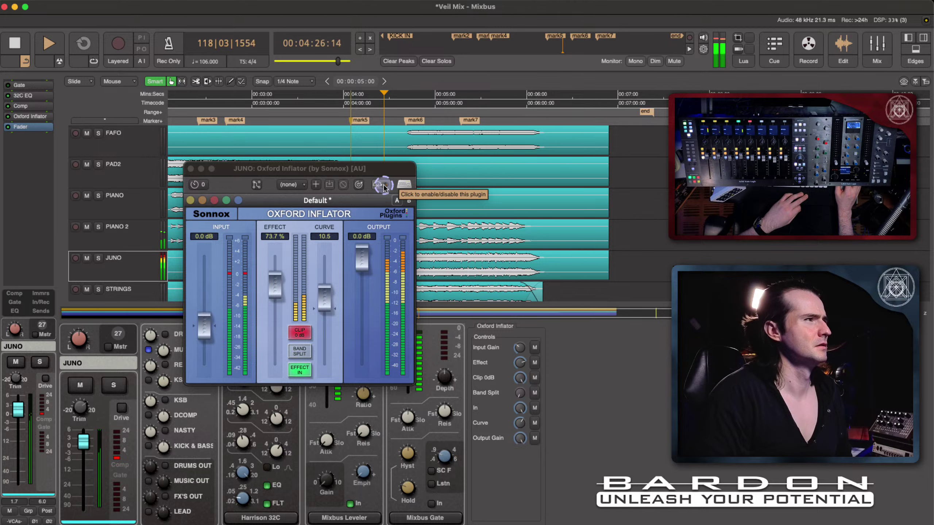
pyautogui.click(8, 117)
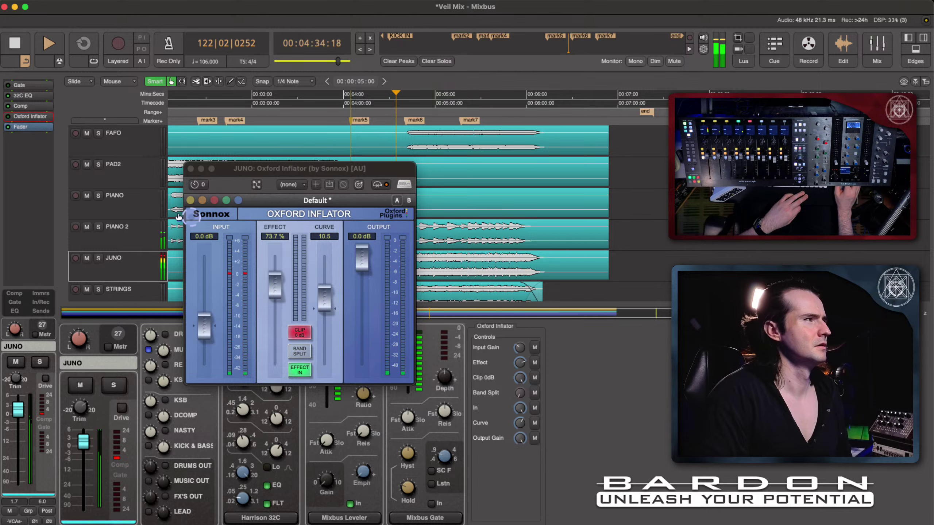
pyautogui.click(7, 117)
pyautogui.click(8, 117)
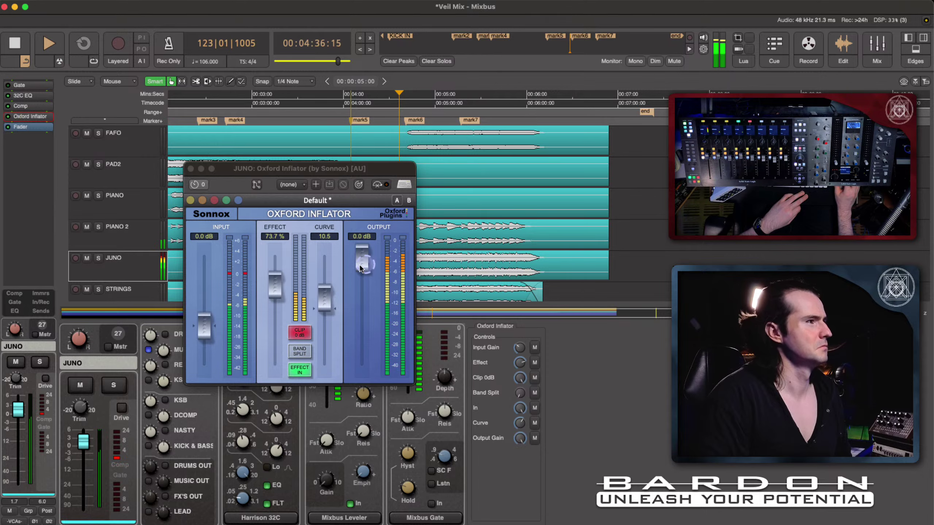
# Lower the Oxford Inflator's Output to -1.61 dB and compare JUNO with the plug-in bypassed and active
pyautogui.moveTo(362, 261); pyautogui.dragTo(361, 283)
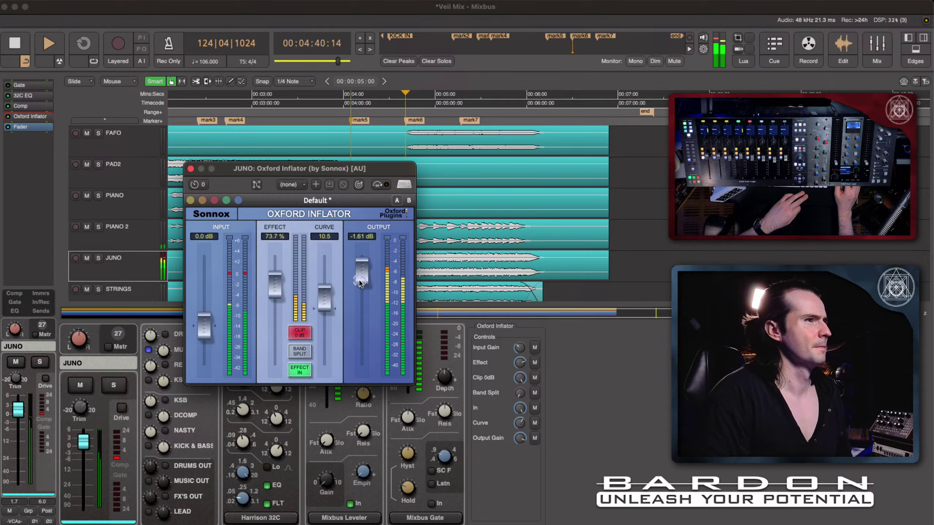
pyautogui.click(8, 117)
pyautogui.click(7, 119)
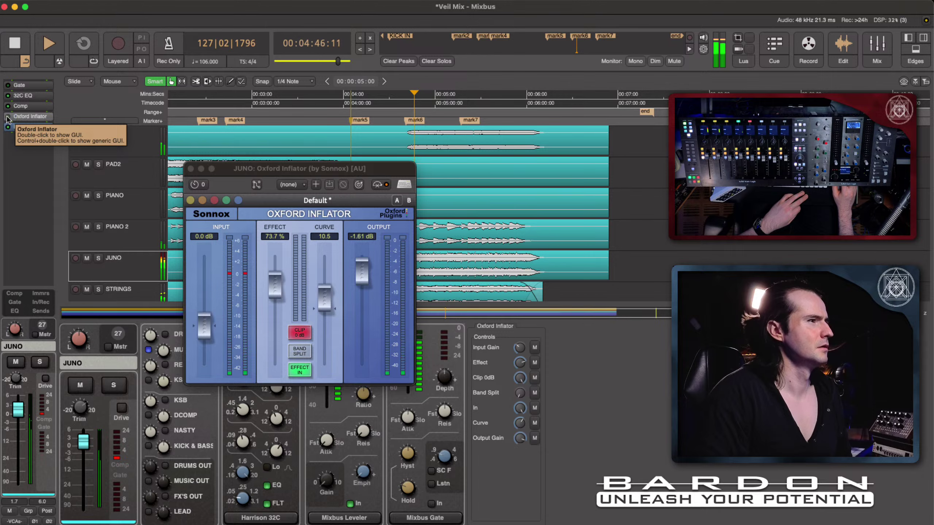
pyautogui.click(7, 118)
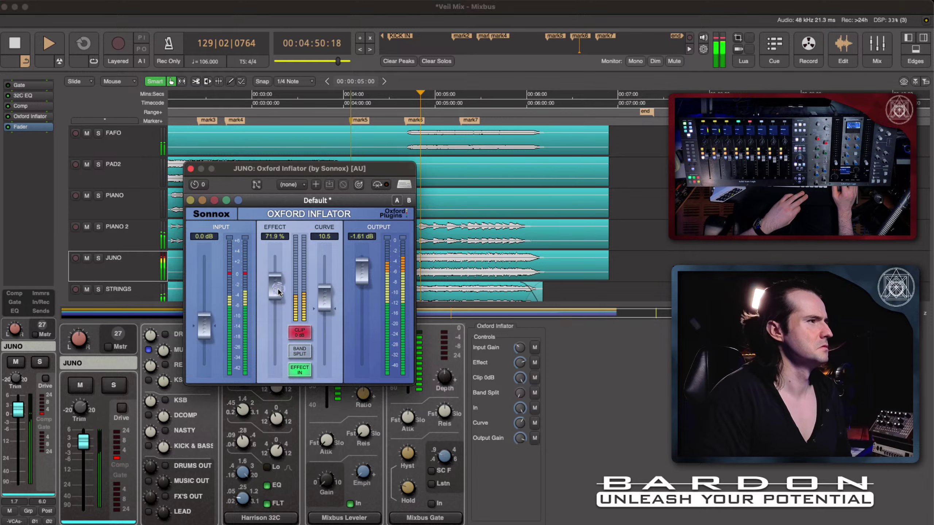
# Set the Oxford Inflator's Effect to 45.9 % and Curve to -20.6, and compare the sound with Effect In off and on
pyautogui.moveTo(275, 284); pyautogui.dragTo(279, 313)
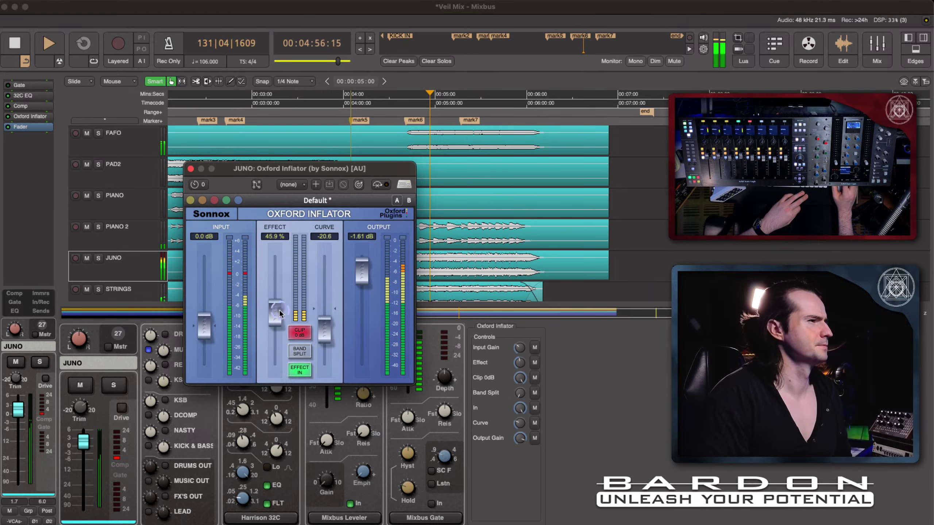
pyautogui.click(304, 384)
pyautogui.click(302, 372)
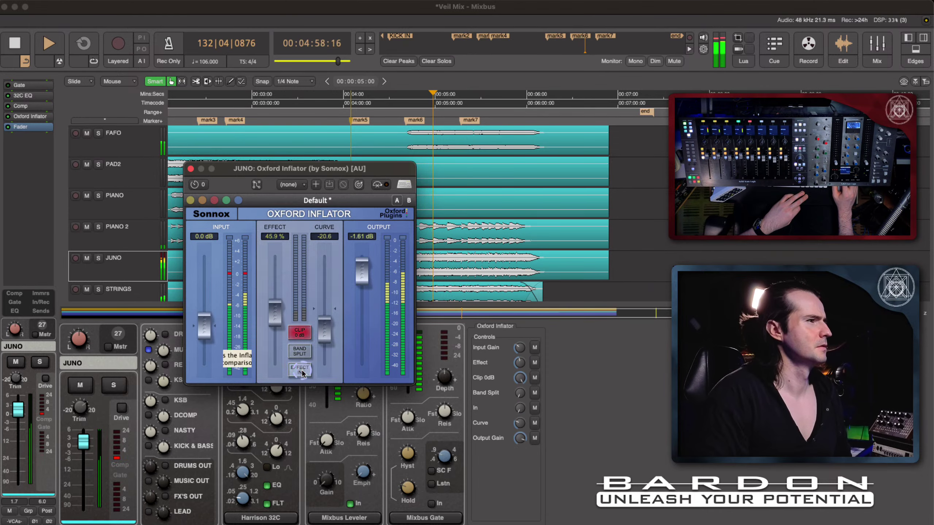
pyautogui.click(303, 373)
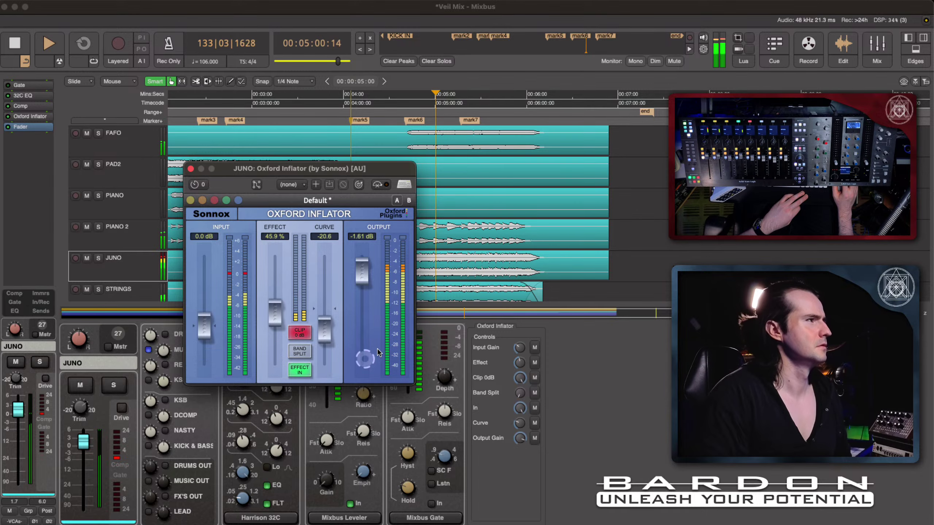
pyautogui.click(366, 281)
pyautogui.click(418, 265)
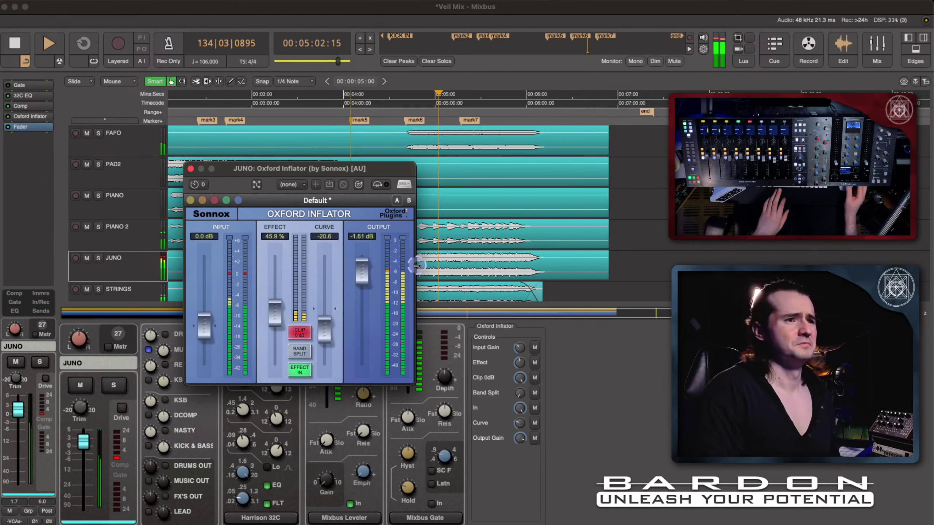
# Replay the section while bringing the JUNO fader up from near silence to about -0.6 dB, and close the Oxford Inflator window
pyautogui.press('space')
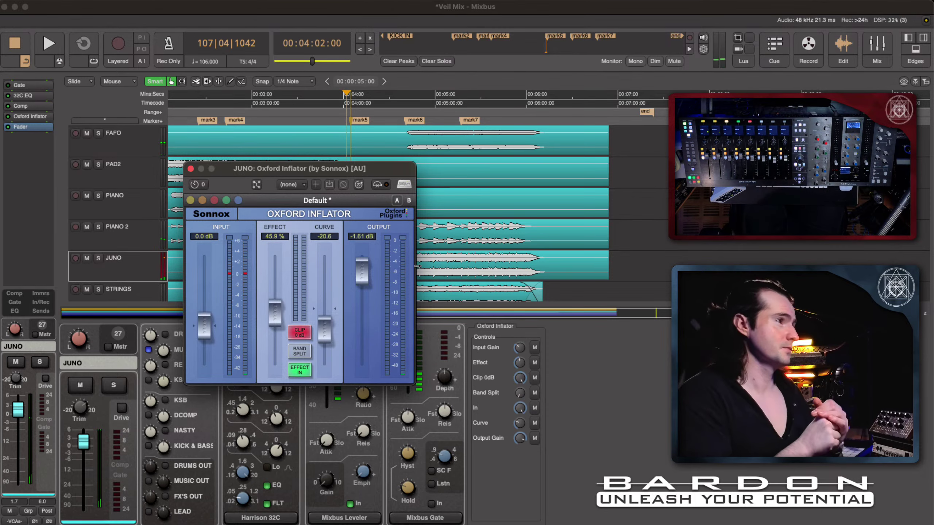
pyautogui.click(165, 258)
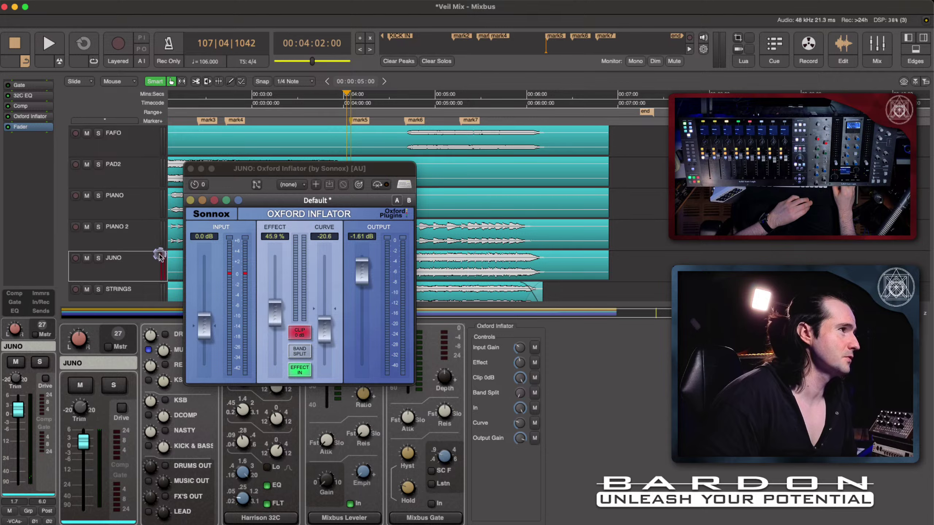
pyautogui.press('Up')
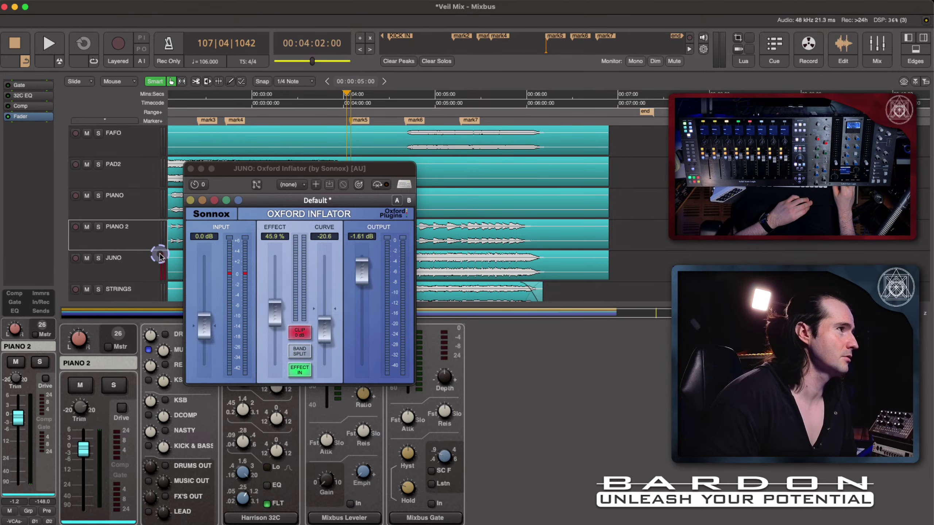
pyautogui.click(165, 260)
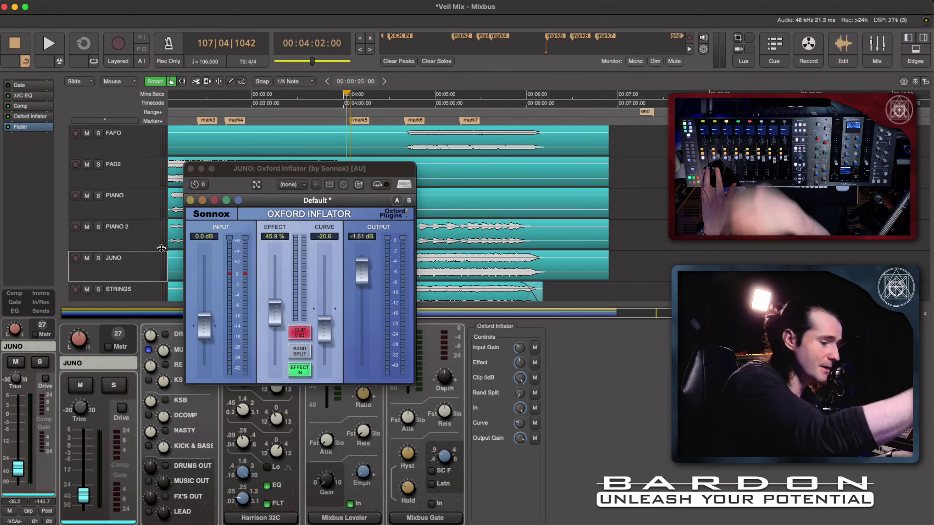
pyautogui.press('space')
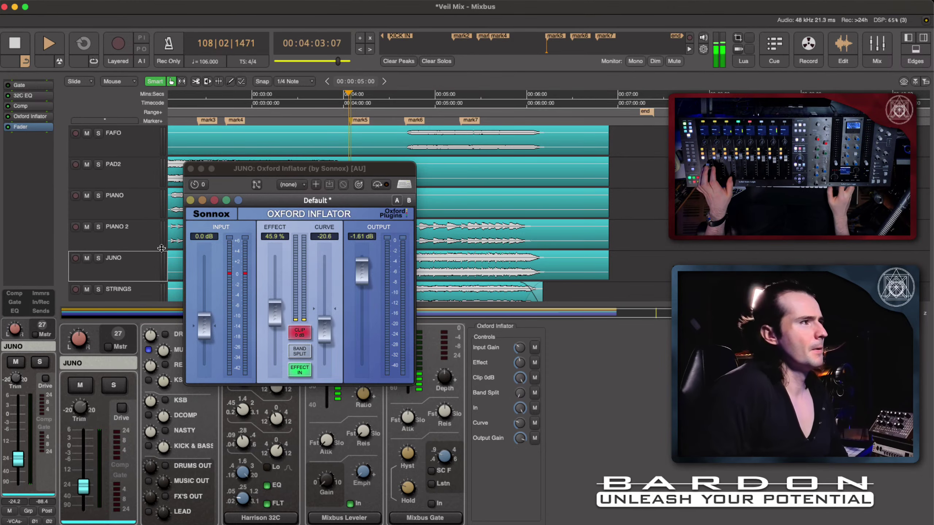
pyautogui.click(191, 169)
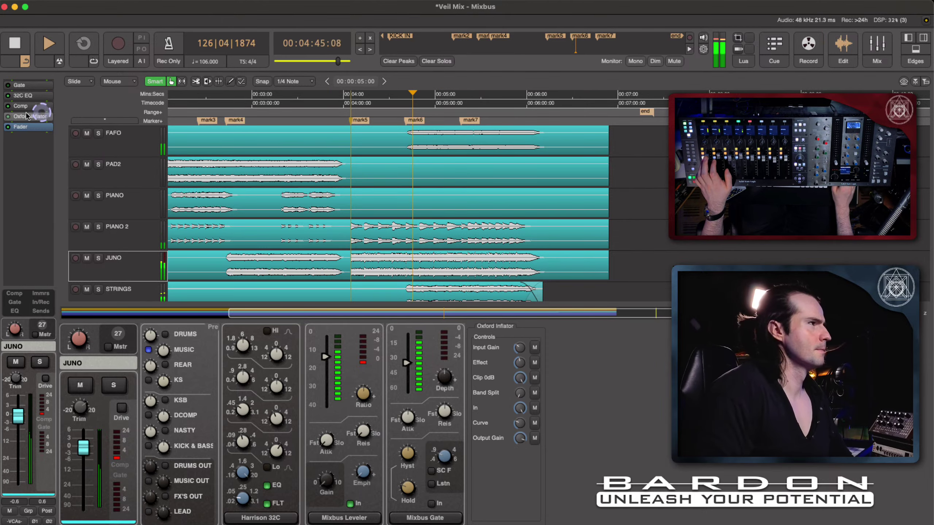
# Compare JUNO with and without the Oxford Inflator at the new fader level, stop playback, and reset the track's peak meter
pyautogui.click(9, 117)
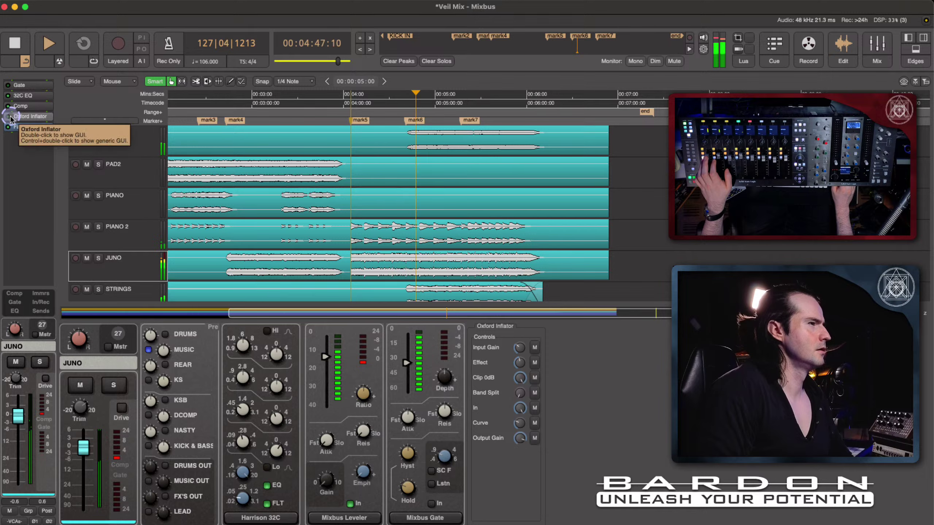
pyautogui.click(43, 118)
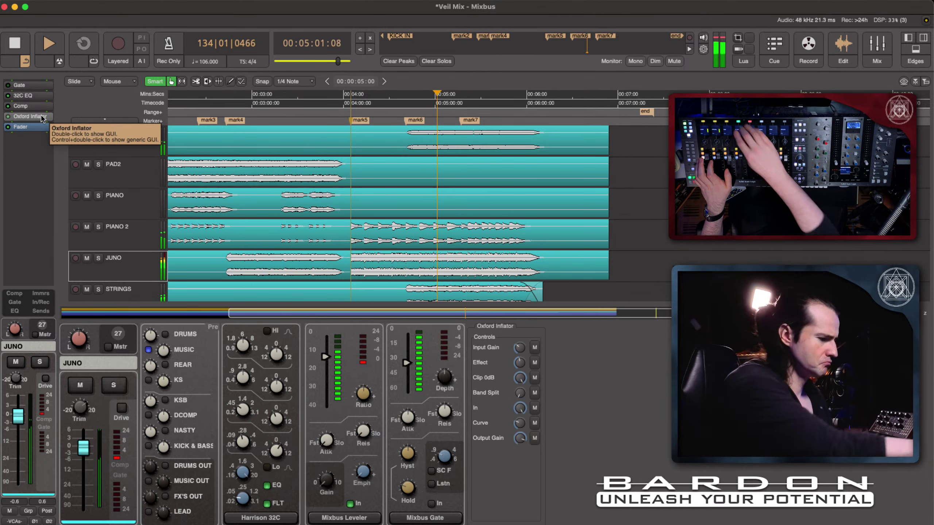
pyautogui.press('space')
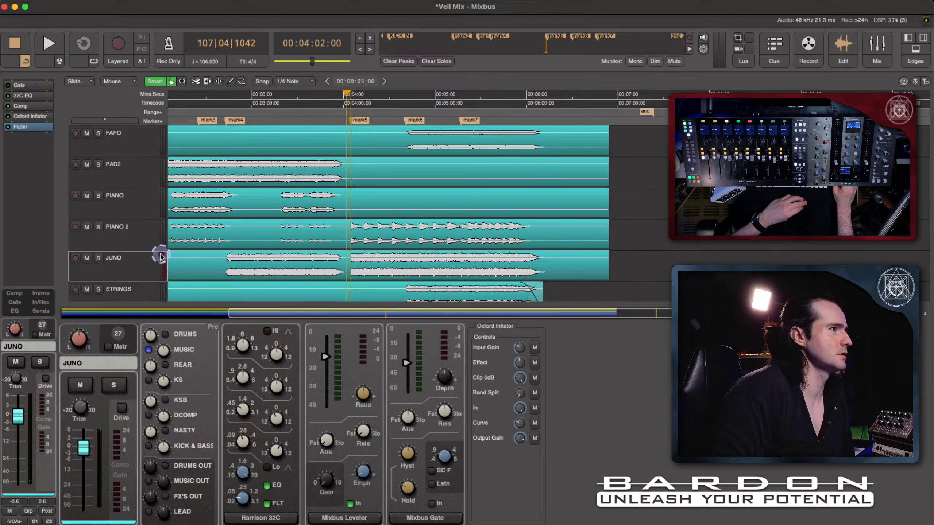
pyautogui.click(159, 244)
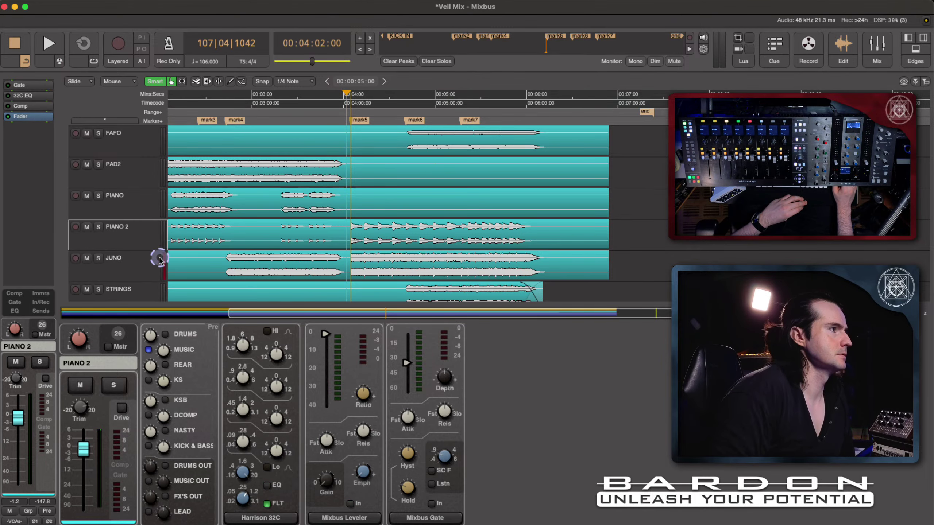
pyautogui.click(158, 258)
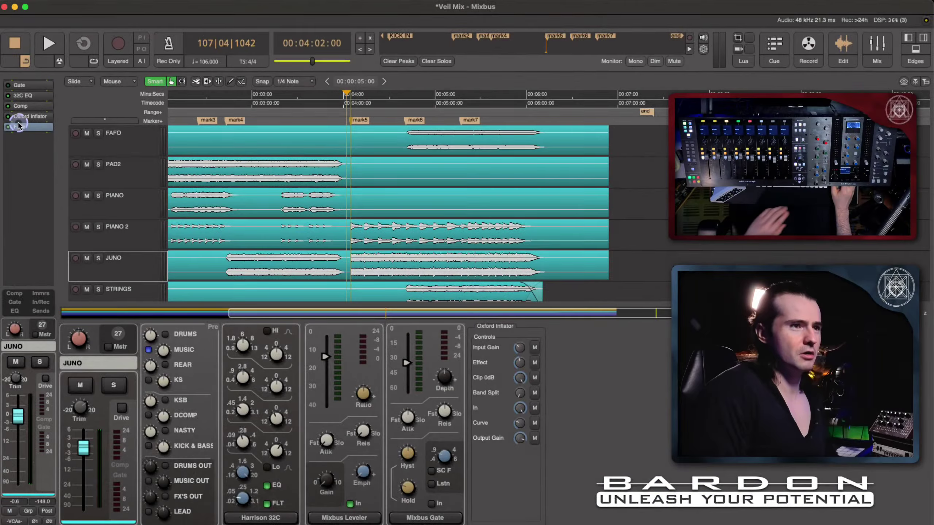
# Switch to the Mix page and bring the JUNO channel strip into view
pyautogui.click(21, 128)
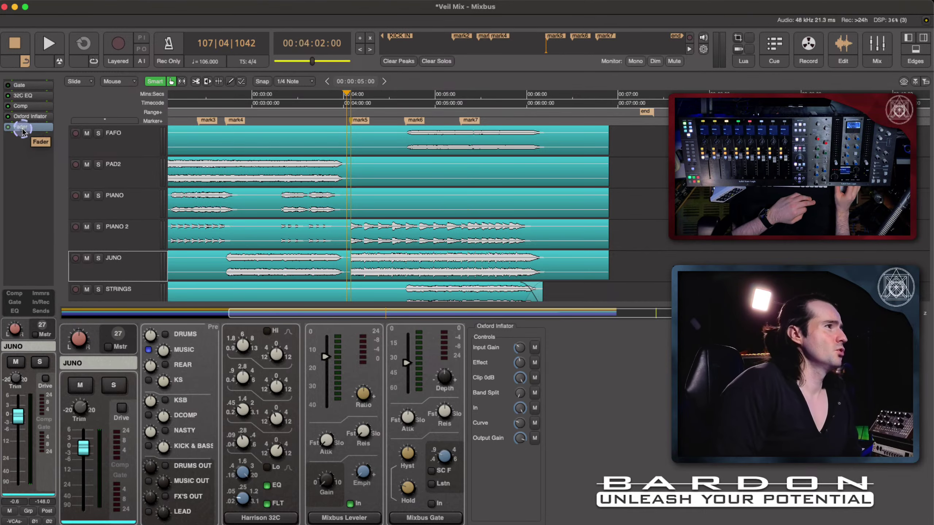
pyautogui.click(909, 46)
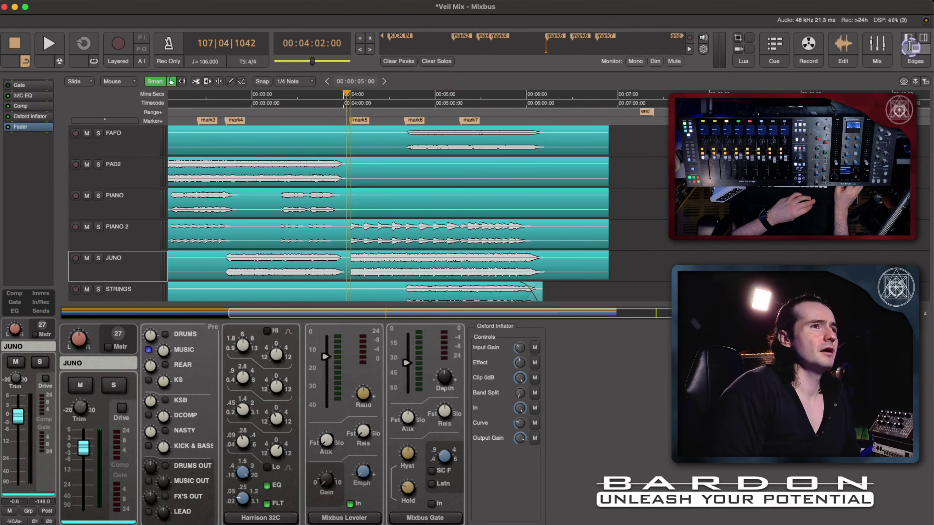
pyautogui.click(879, 43)
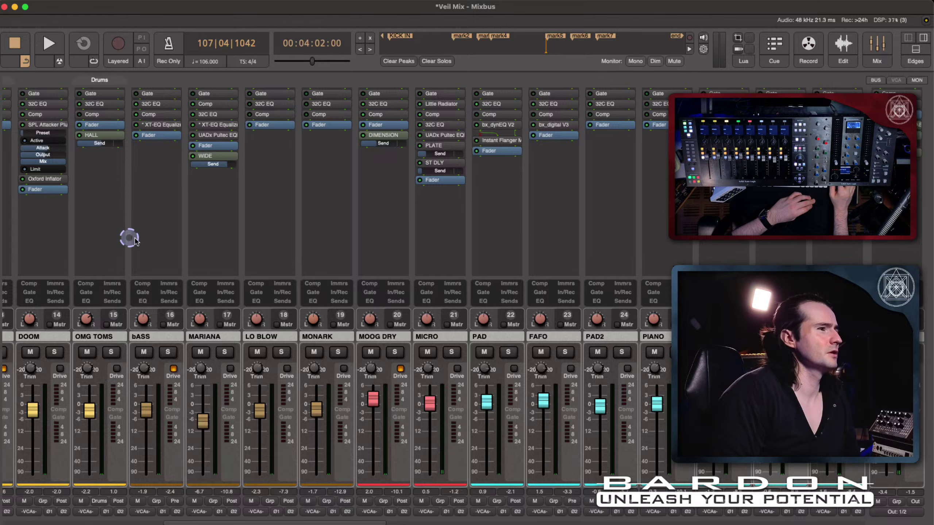
pyautogui.hscroll(8, 331, 294)
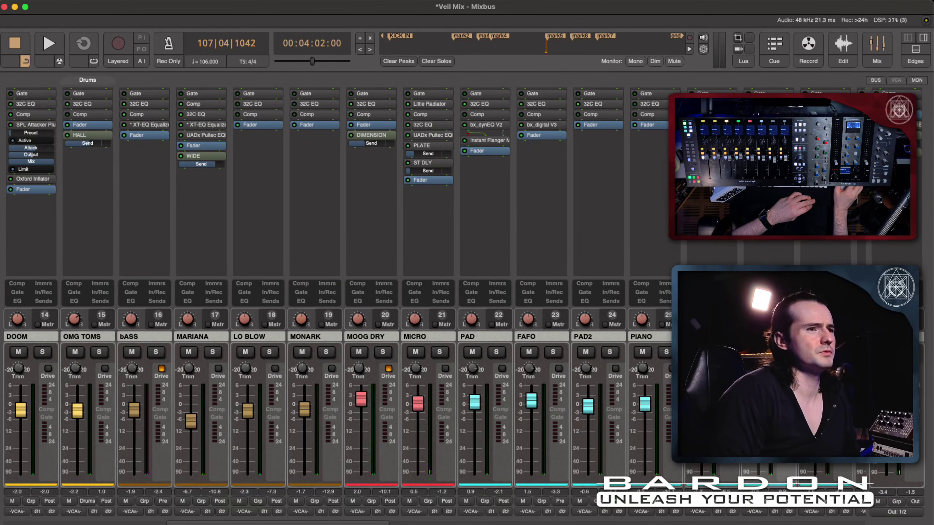
pyautogui.hscroll(-5, 331, 294)
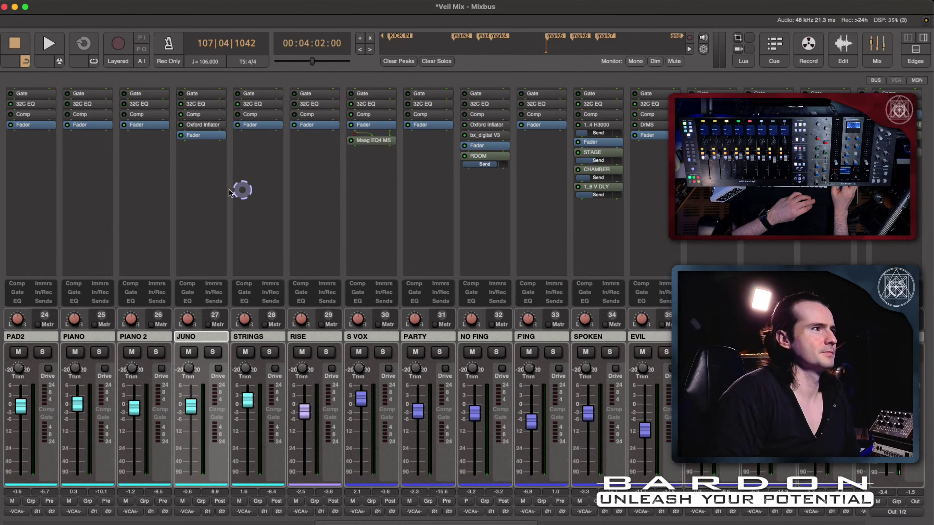
# Try to add the AudioUnit version of Process.audio's Sugar plugin below the fader on the JUNO channel
pyautogui.rightClick(193, 171)
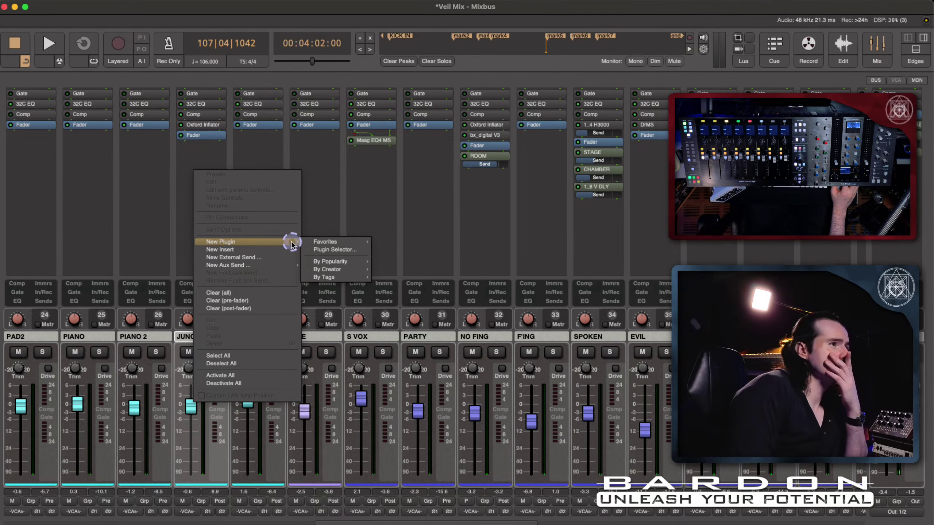
pyautogui.moveTo(267, 266)
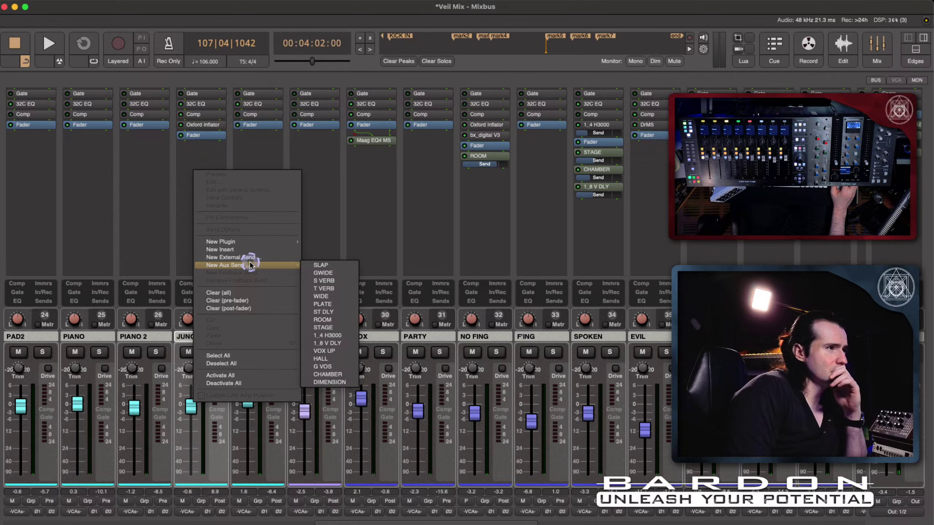
pyautogui.moveTo(252, 245)
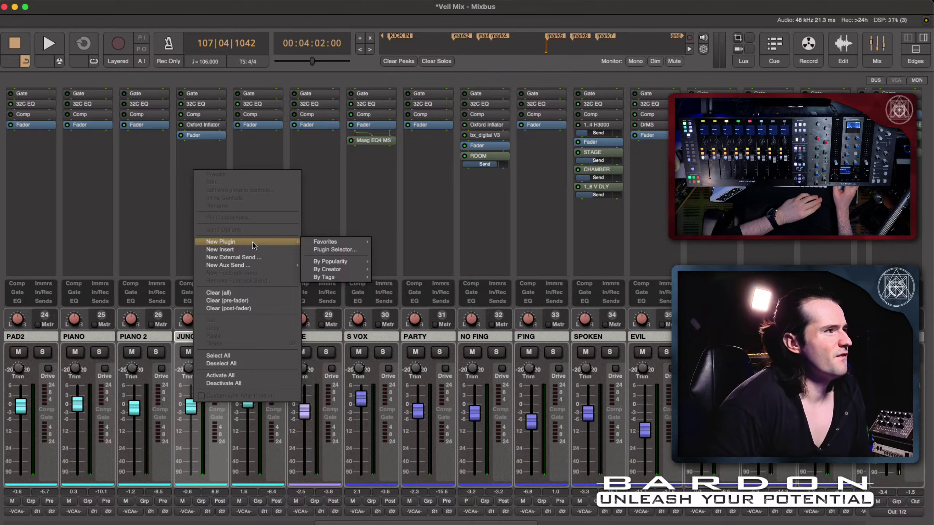
pyautogui.click(345, 244)
pyautogui.click(344, 270)
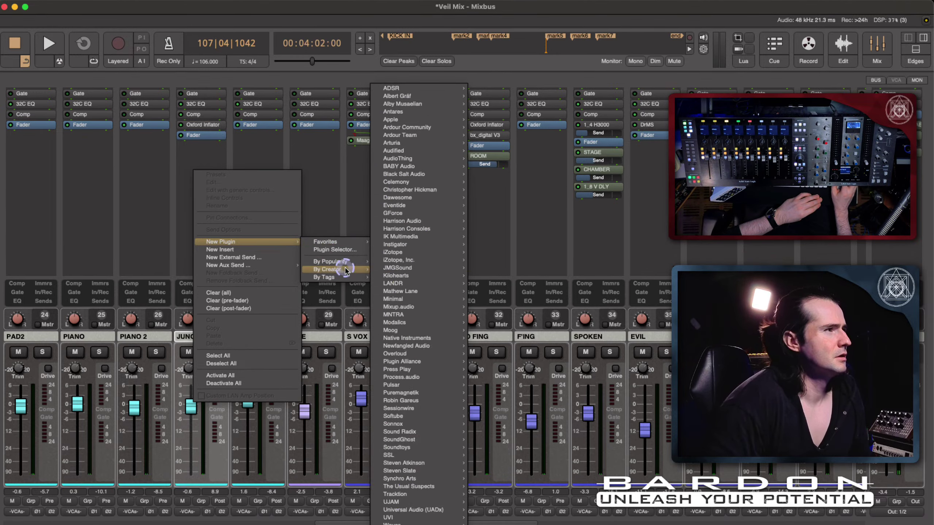
pyautogui.click(409, 376)
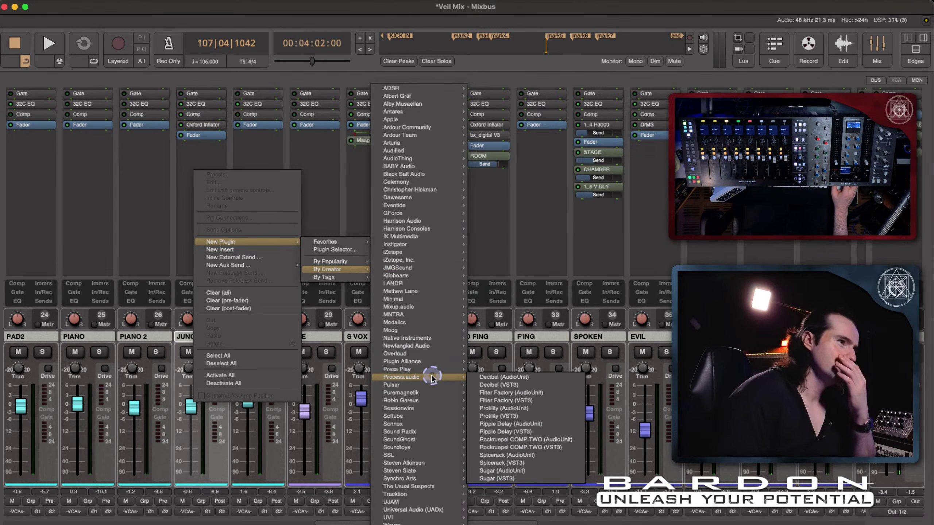
pyautogui.click(542, 463)
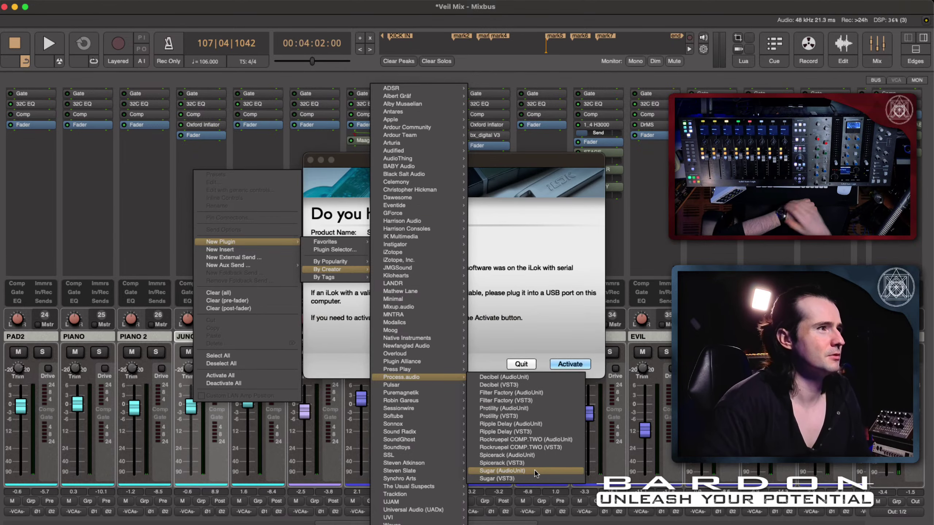
# Activate the Sugar license in the account's iLok Cloud location and dismiss the plugin error
pyautogui.click(574, 365)
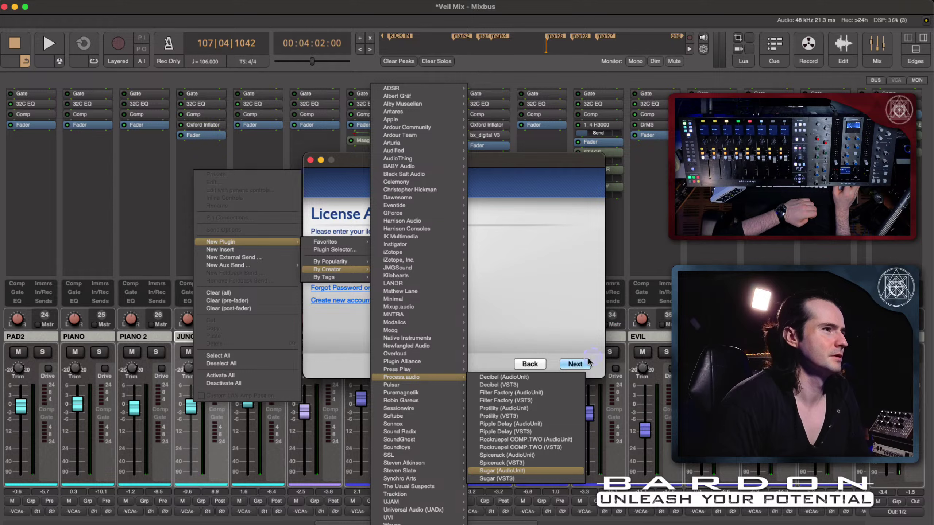
pyautogui.click(581, 367)
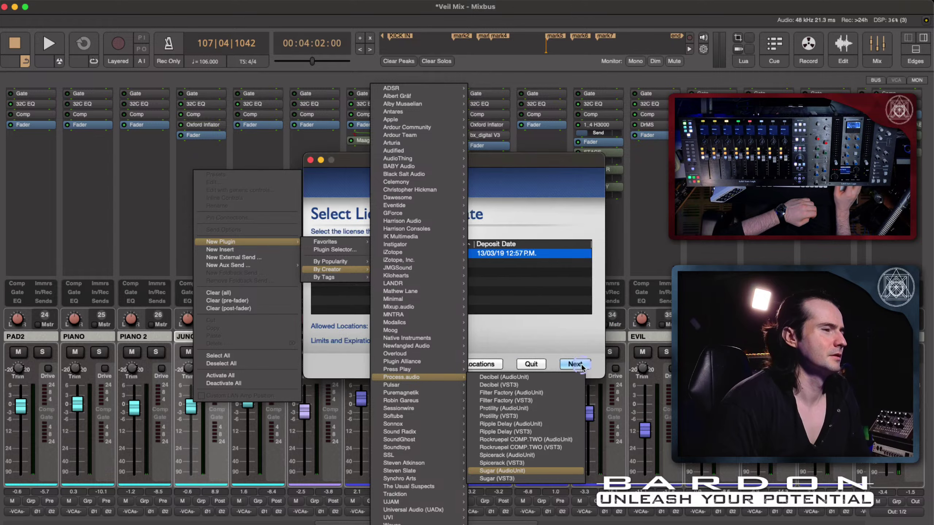
pyautogui.click(575, 365)
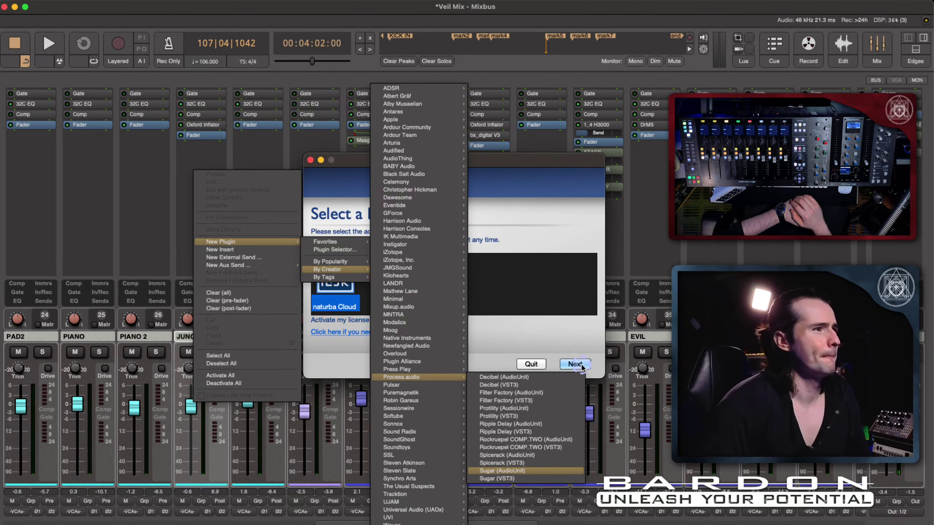
pyautogui.click(580, 365)
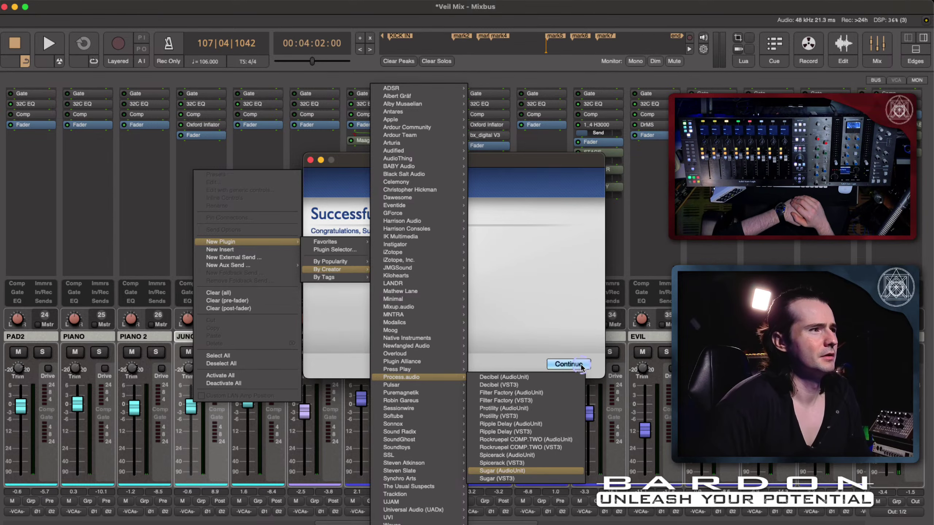
pyautogui.click(579, 364)
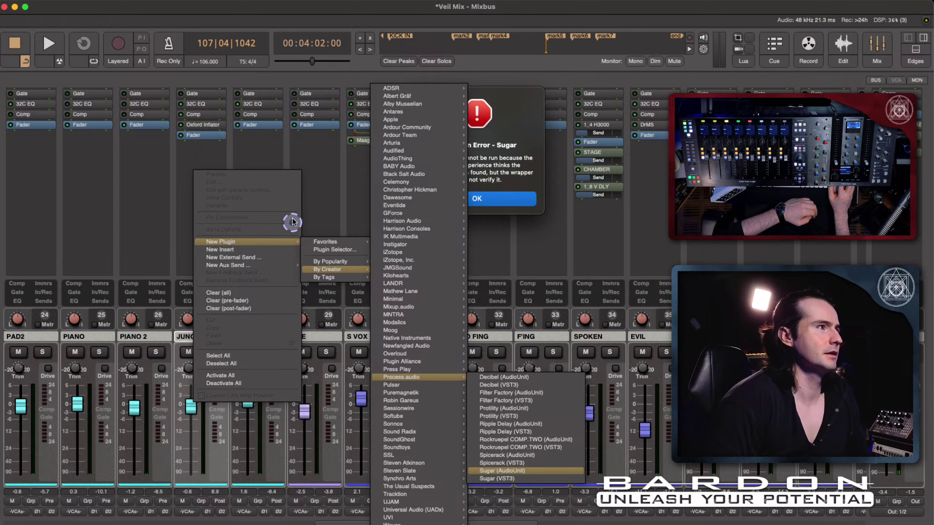
pyautogui.click(308, 204)
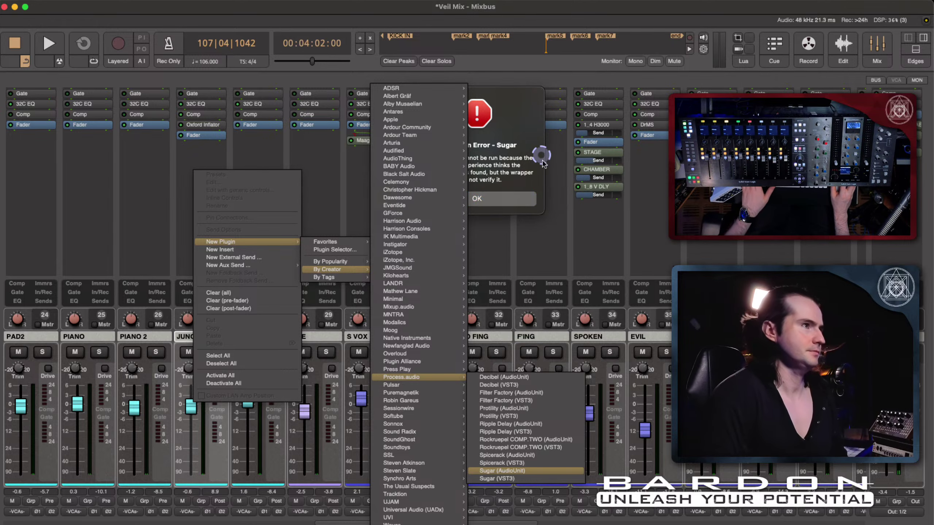
pyautogui.press('Escape')
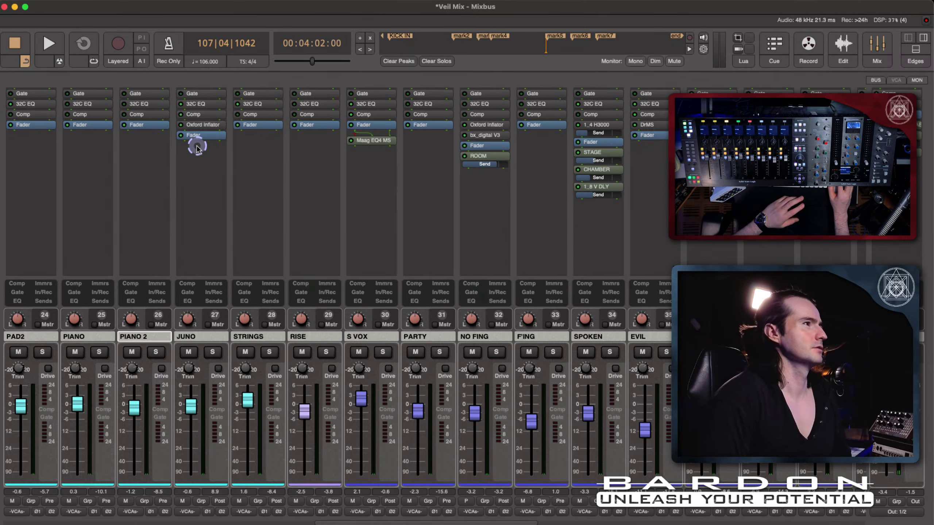
# Search the Plugin Selector for "sug" and insert the VST3 version of Sugar on the JUNO channel
pyautogui.click(200, 160)
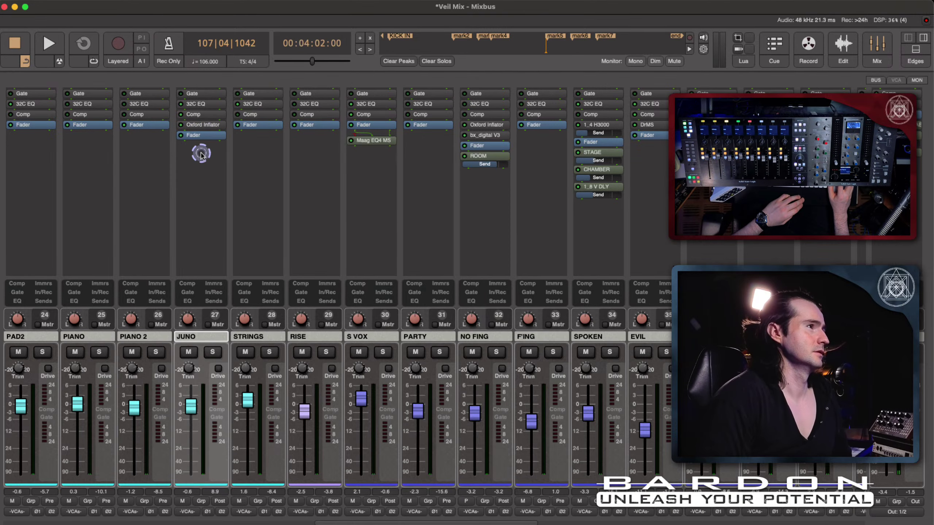
pyautogui.doubleClick(201, 155)
pyautogui.click(36, 230)
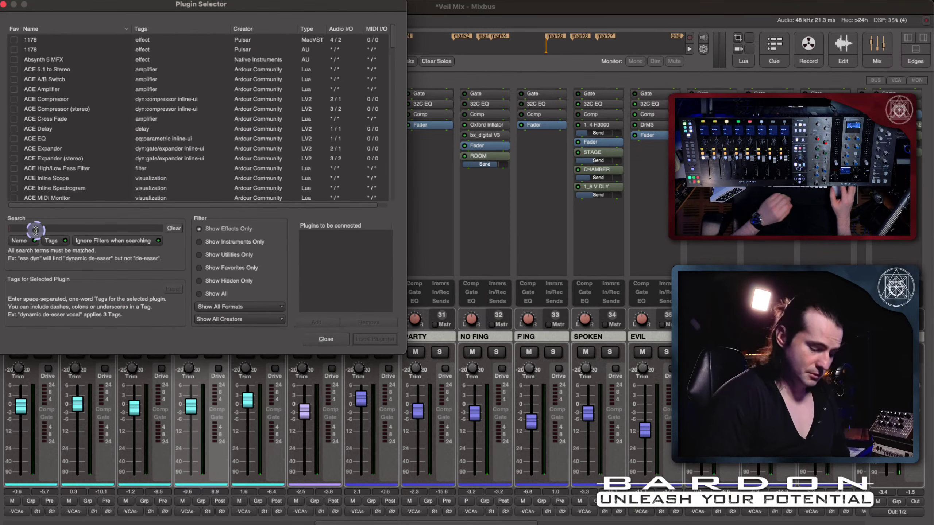
pyautogui.write('sug')
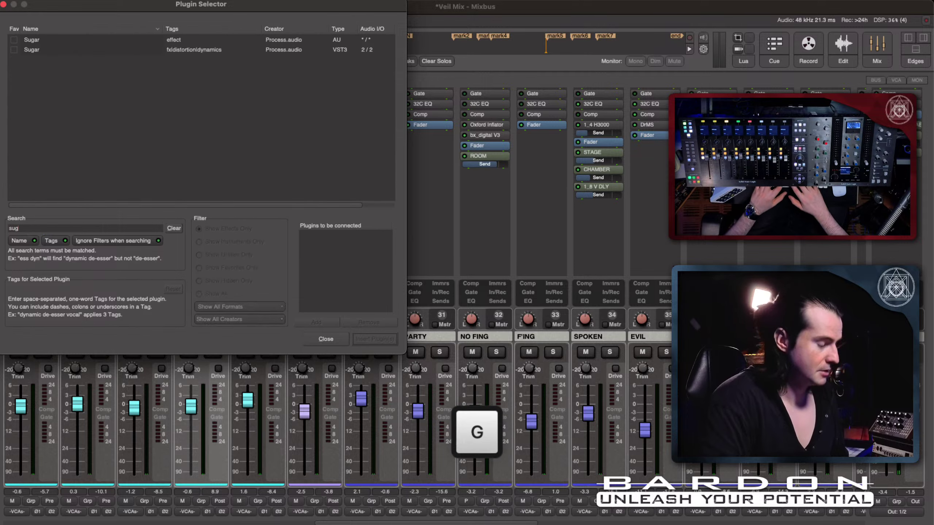
pyautogui.click(22, 38)
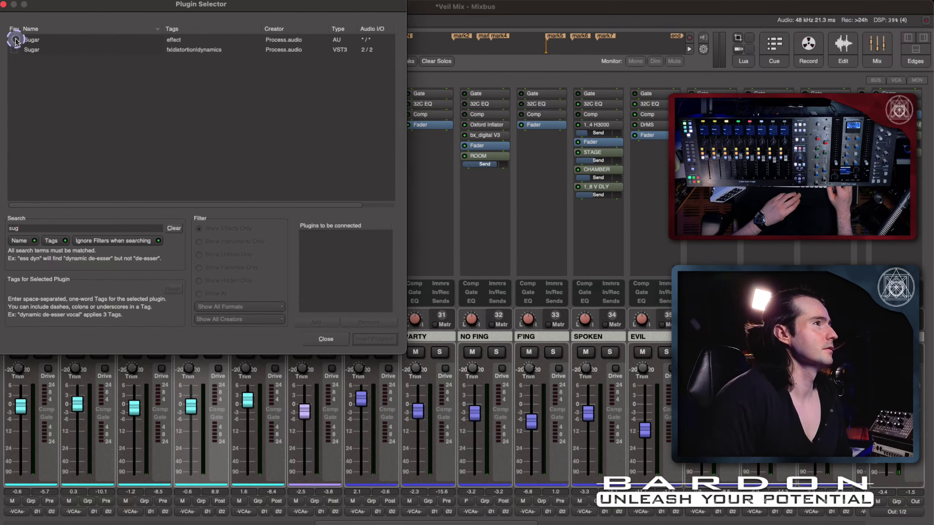
pyautogui.click(17, 39)
pyautogui.click(38, 49)
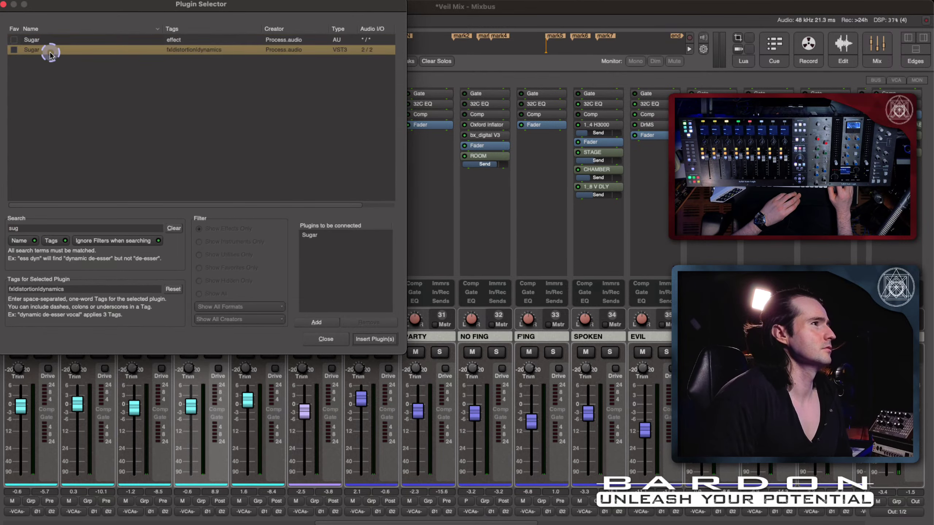
pyautogui.click(391, 343)
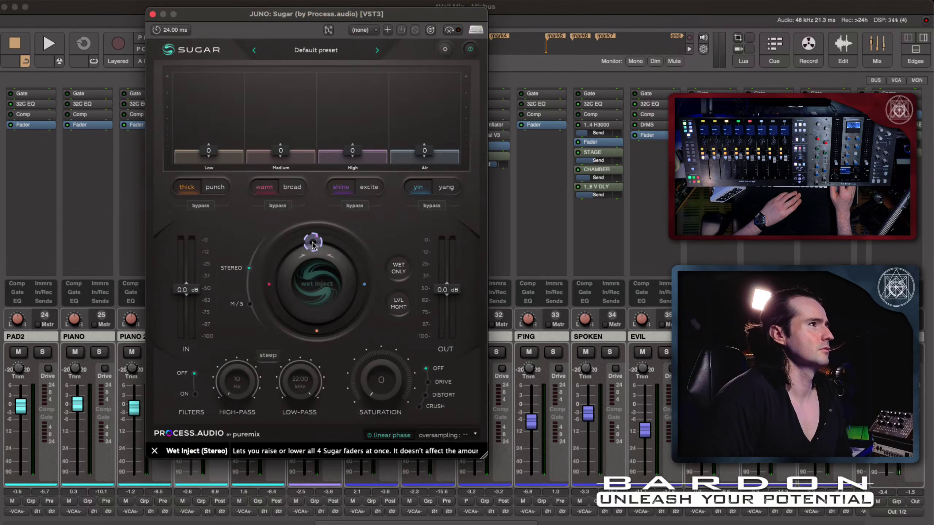
# Move Sugar ahead of the fader in JUNO's processor list and reposition its window
pyautogui.moveTo(366, 16); pyautogui.dragTo(567, 47)
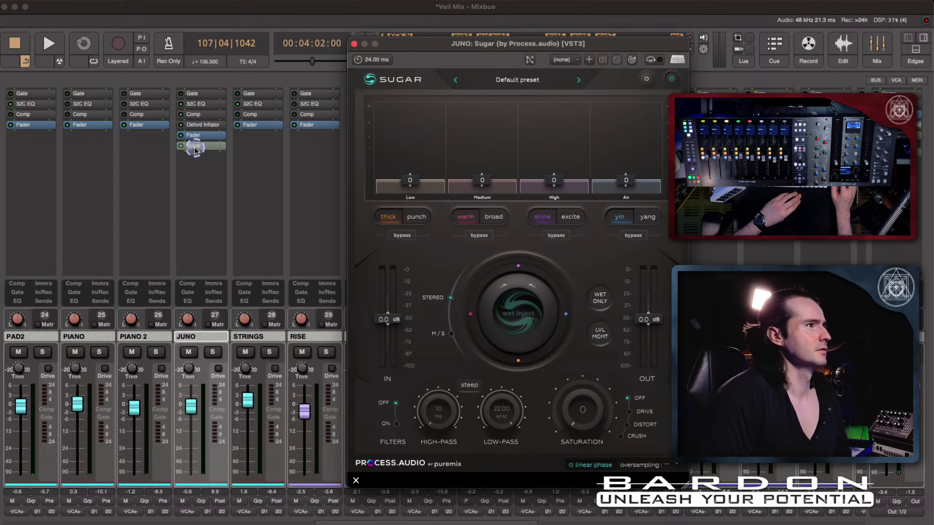
pyautogui.moveTo(194, 149); pyautogui.dragTo(201, 135)
pyautogui.moveTo(620, 40); pyautogui.dragTo(419, 42)
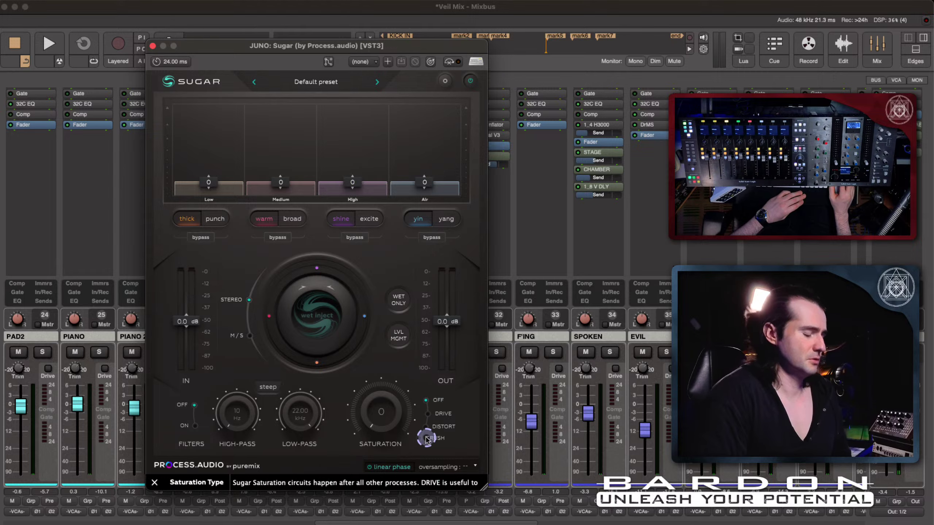
pyautogui.press('shift')
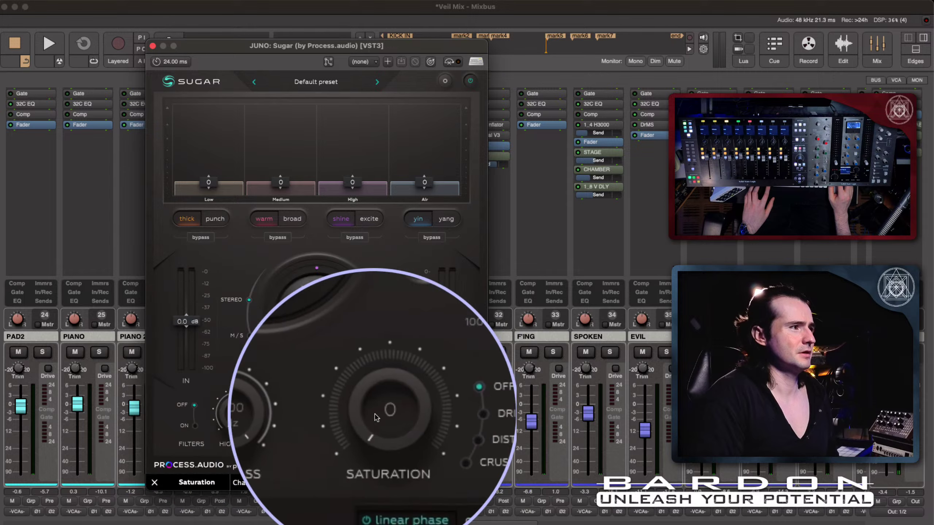
pyautogui.press('super')
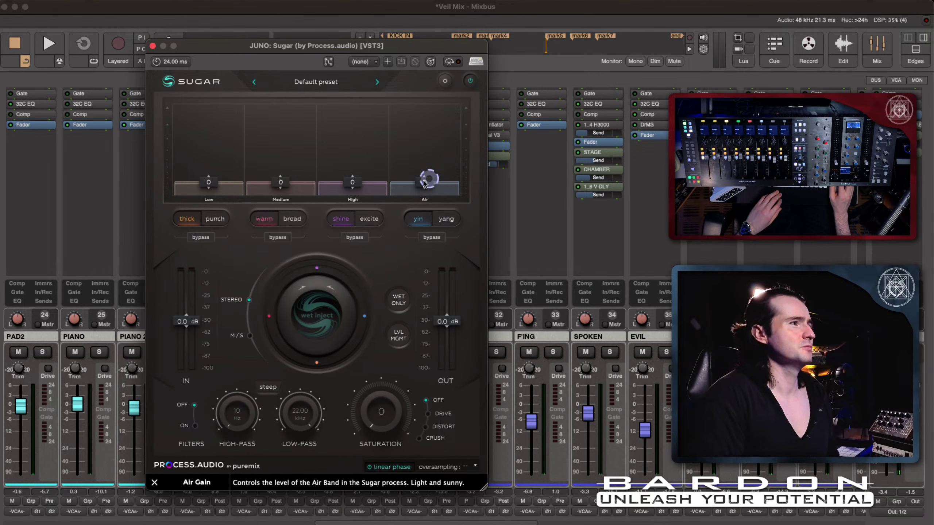
pyautogui.moveTo(355, 184)
pyautogui.mouseDown()
pyautogui.moveTo(364, 97)
pyautogui.moveTo(362, 201)
pyautogui.mouseUp()
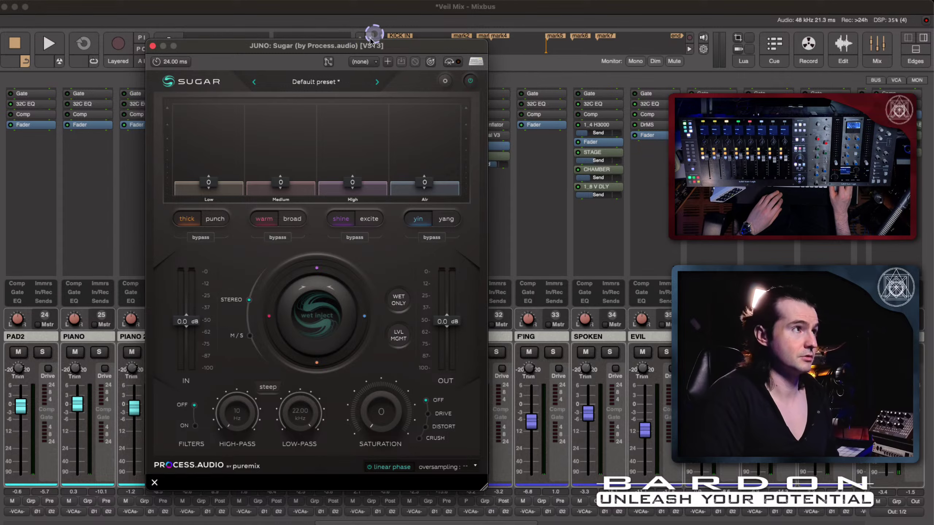
pyautogui.moveTo(337, 50); pyautogui.dragTo(427, 55)
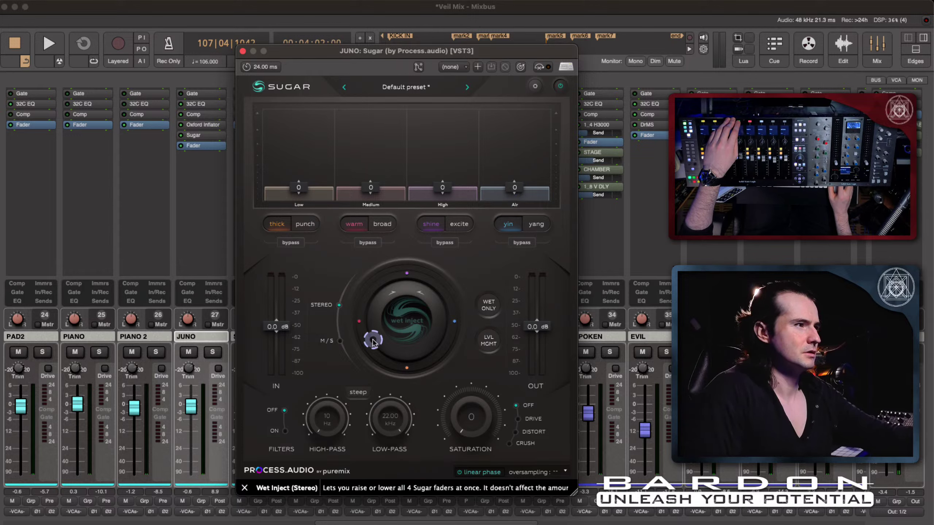
# Switch Sugar to M/S mode and, during playback, set the High and Air side gains to 44 and the High band to excite
pyautogui.click(337, 341)
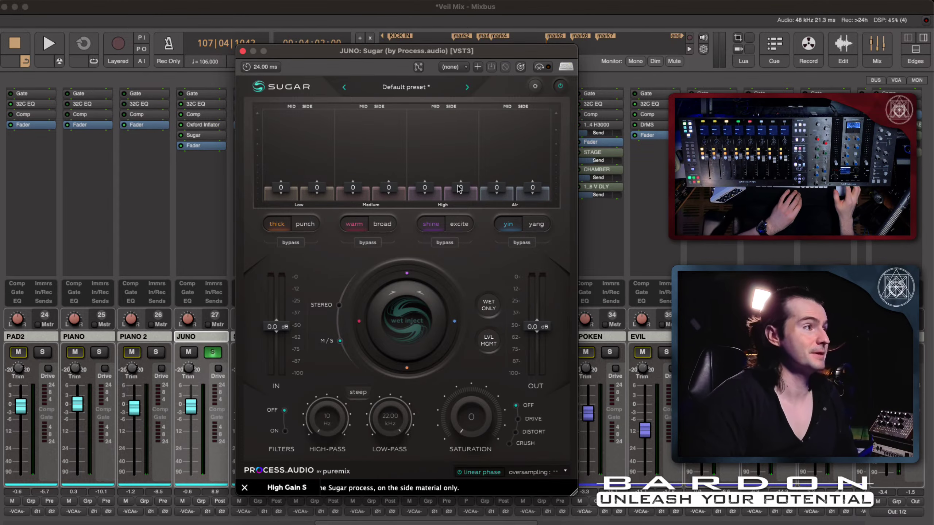
pyautogui.press('space')
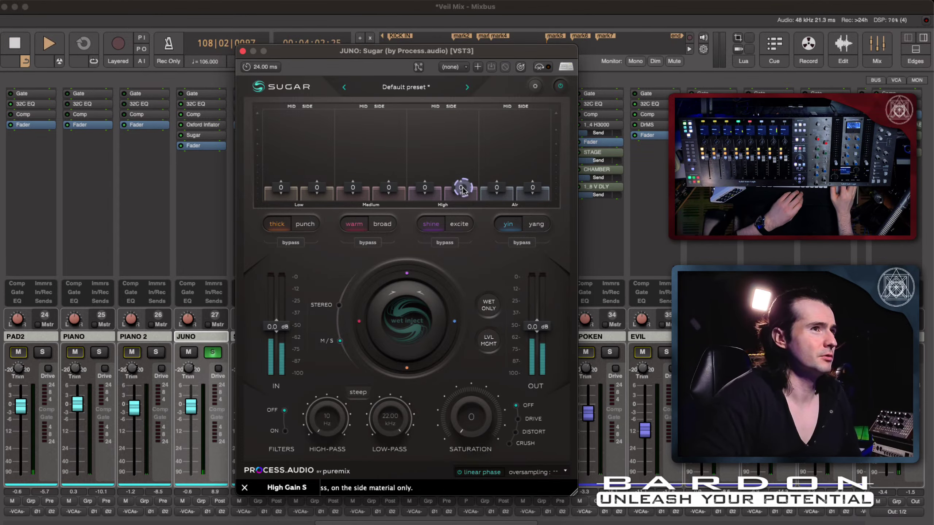
pyautogui.moveTo(463, 188); pyautogui.dragTo(462, 129)
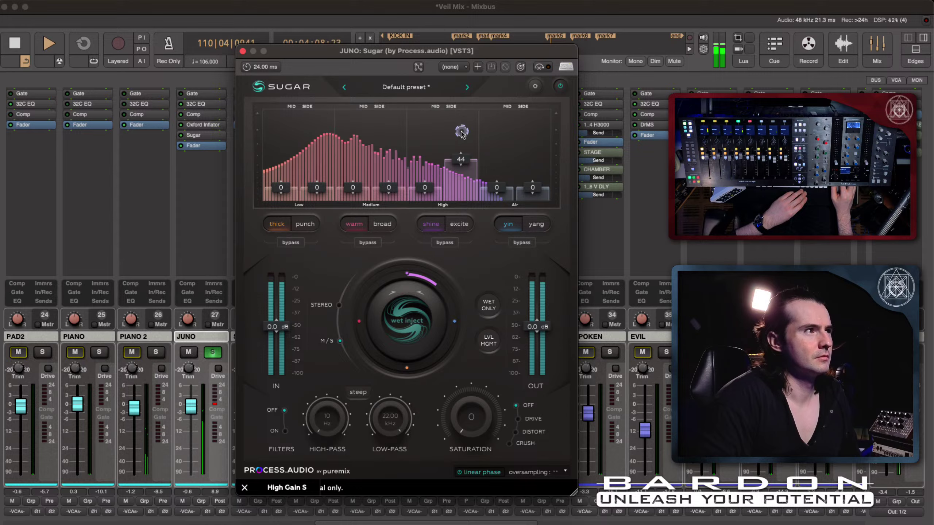
pyautogui.moveTo(532, 189); pyautogui.dragTo(534, 125)
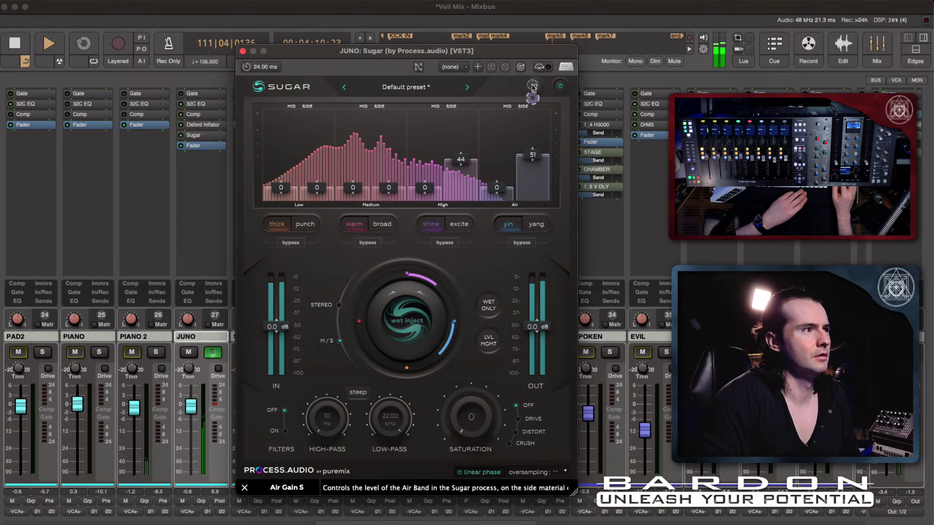
pyautogui.moveTo(533, 85); pyautogui.dragTo(533, 132)
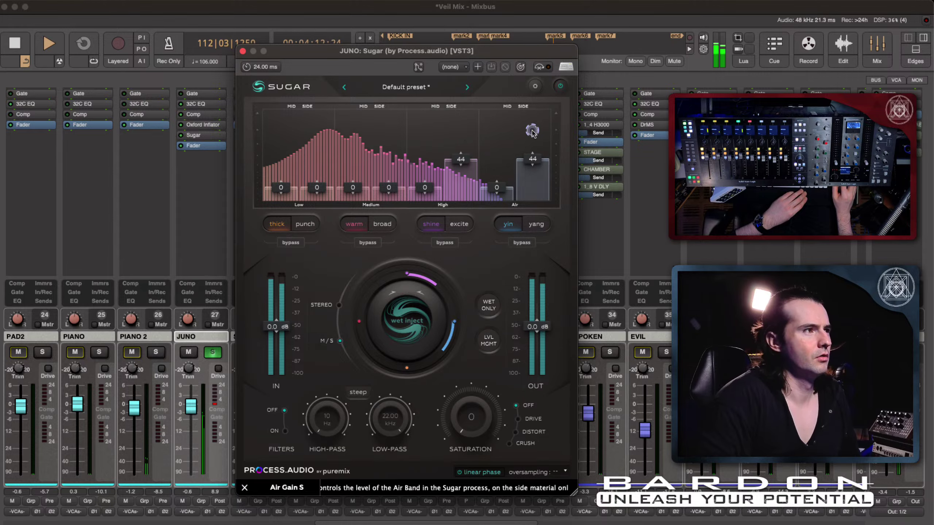
pyautogui.click(464, 223)
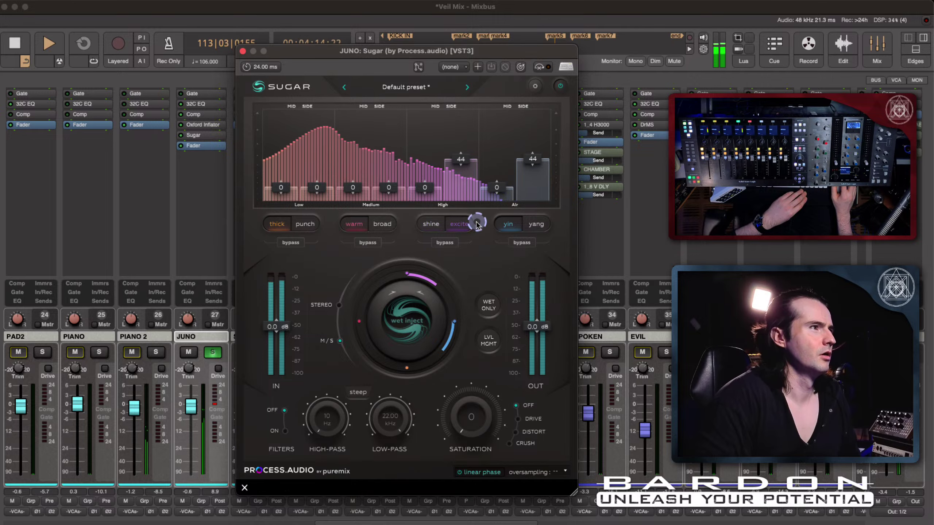
# Raise all Sugar bands by 16 with Wet Inject and lower the Medium side gain to 4
pyautogui.moveTo(400, 315); pyautogui.dragTo(400, 308)
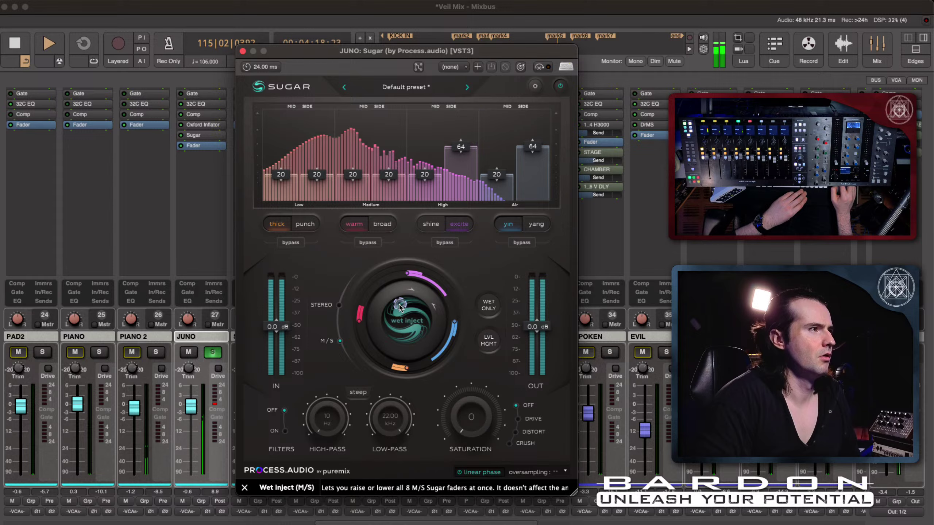
pyautogui.moveTo(400, 304); pyautogui.dragTo(400, 320)
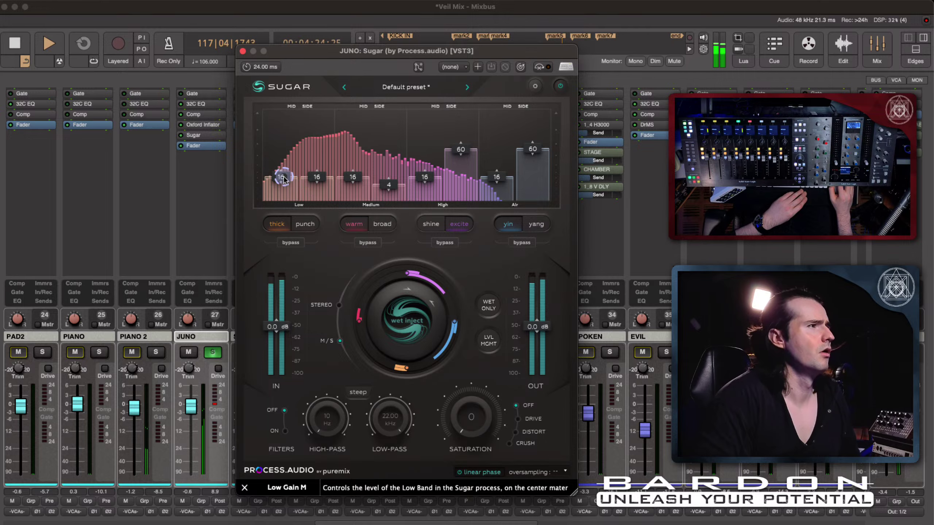
# Compare punch with thick on Sugar's Low band, keep thick, and raise the Low mid gain to 37
pyautogui.click(301, 221)
pyautogui.click(278, 224)
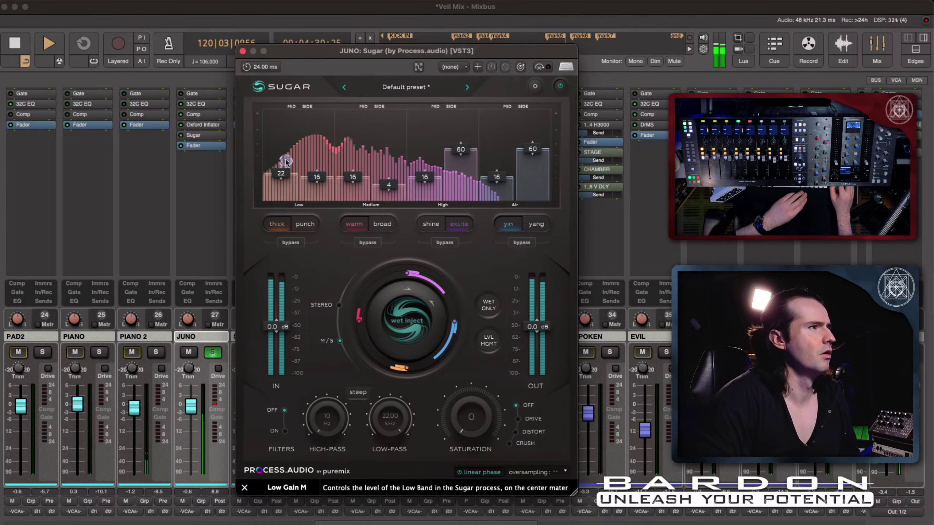
pyautogui.moveTo(286, 150); pyautogui.dragTo(286, 151)
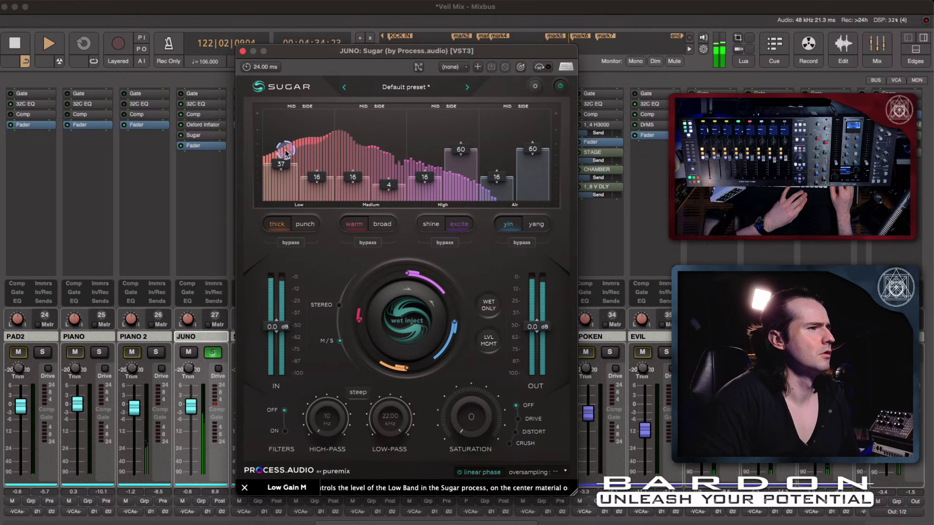
# Compare JUNO with Sugar bypassed and enabled, replaying the section from the marker
pyautogui.click(544, 68)
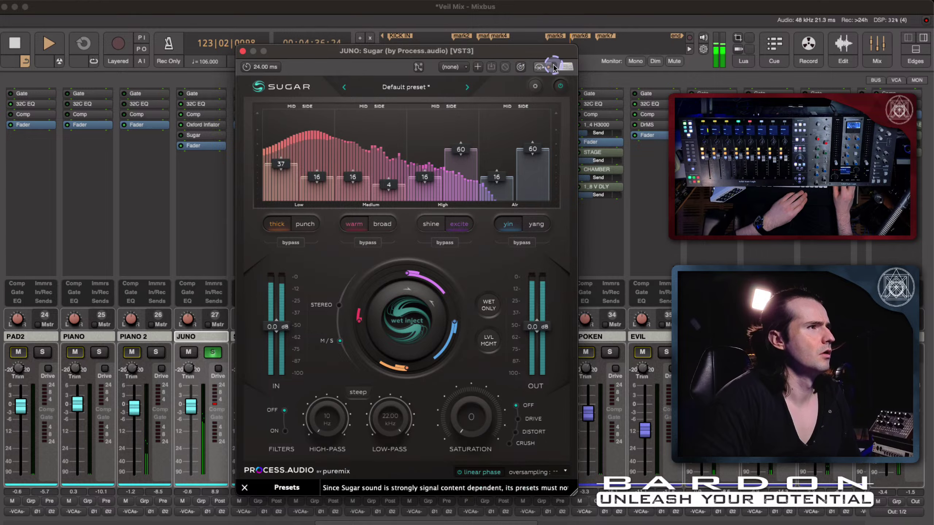
pyautogui.press('space')
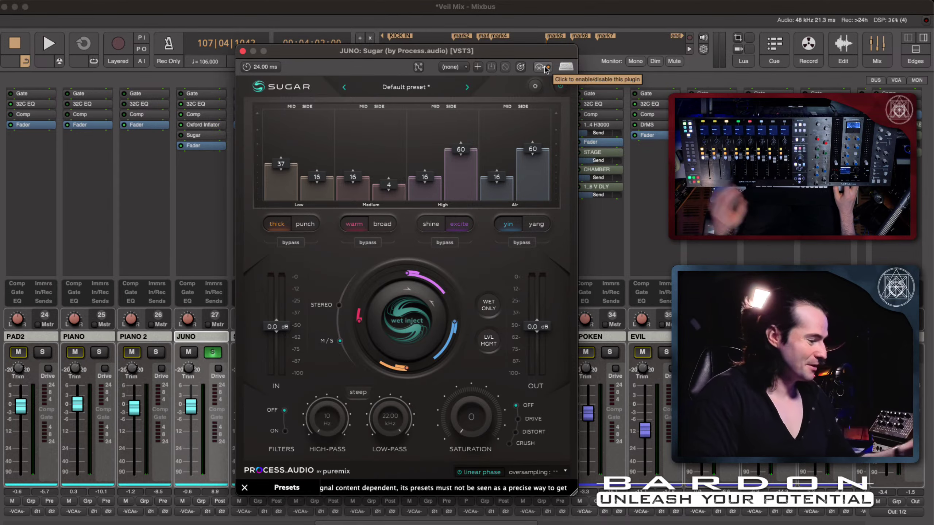
pyautogui.click(548, 67)
pyautogui.click(548, 67)
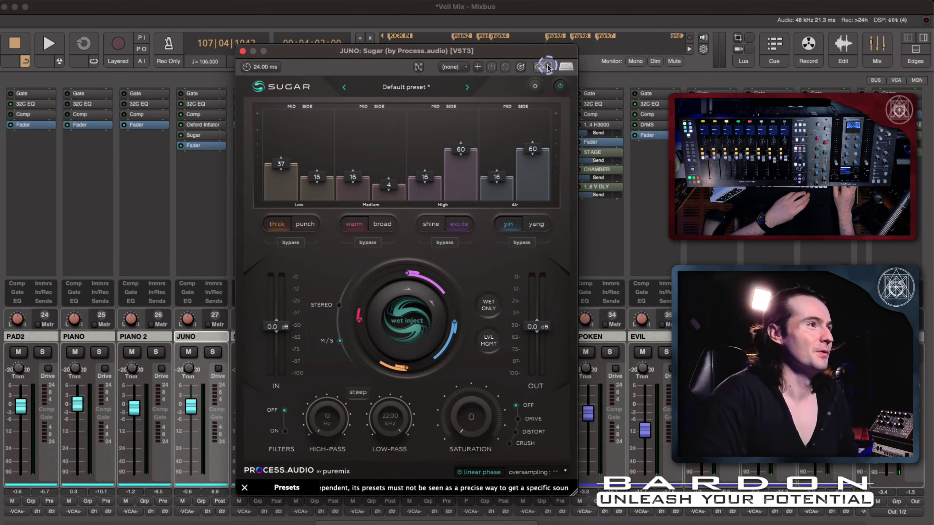
pyautogui.click(548, 67)
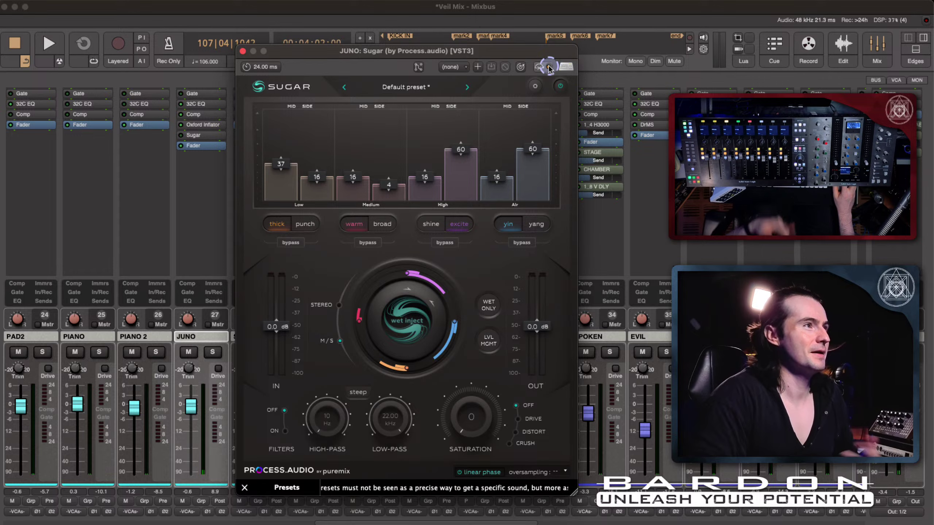
pyautogui.press('space')
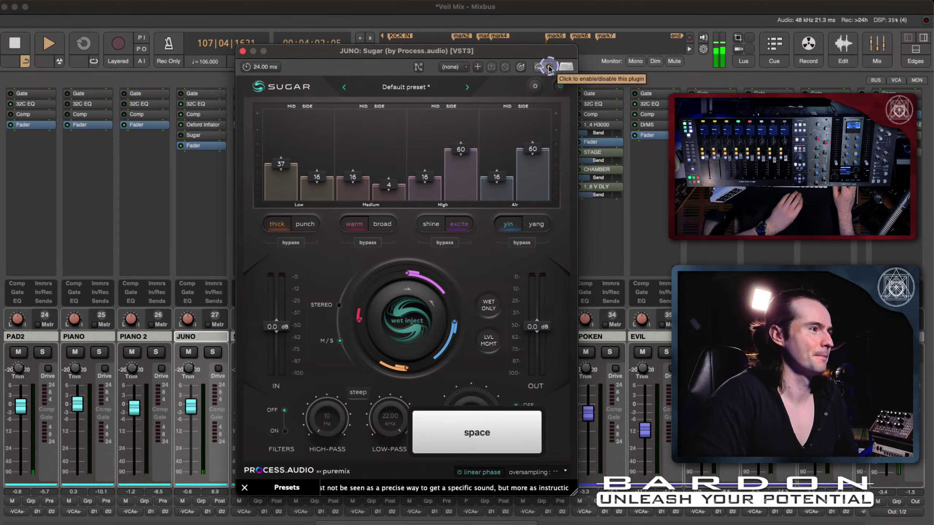
pyautogui.click(548, 67)
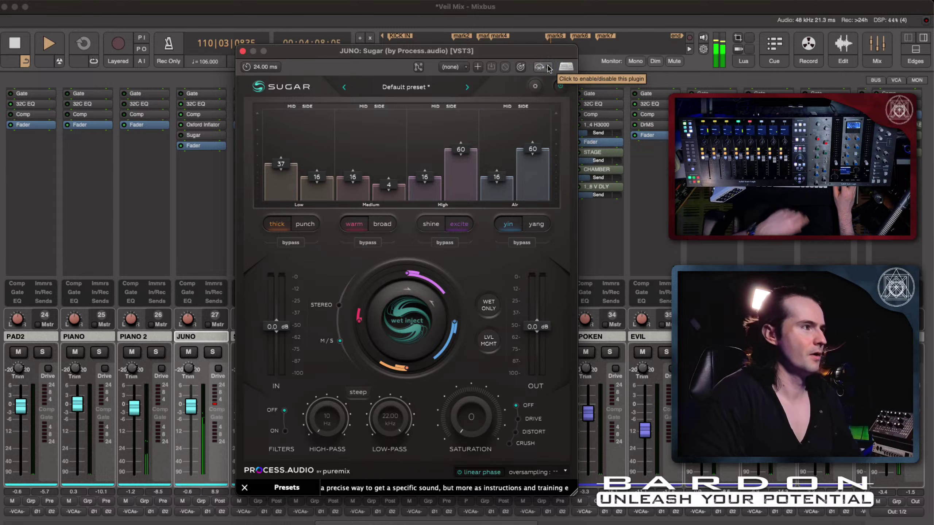
pyautogui.click(548, 67)
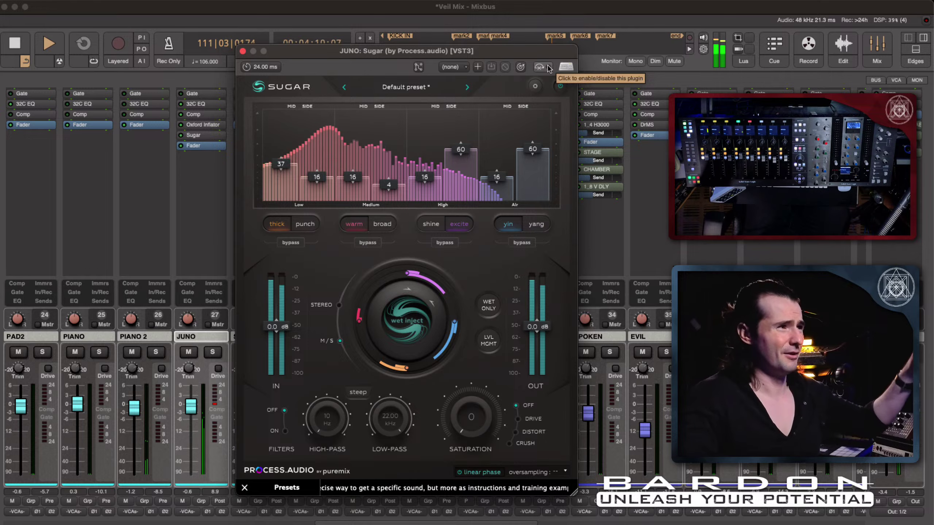
# Switch Sugar's High band to shine and lower the High side gain to 41
pyautogui.click(592, 336)
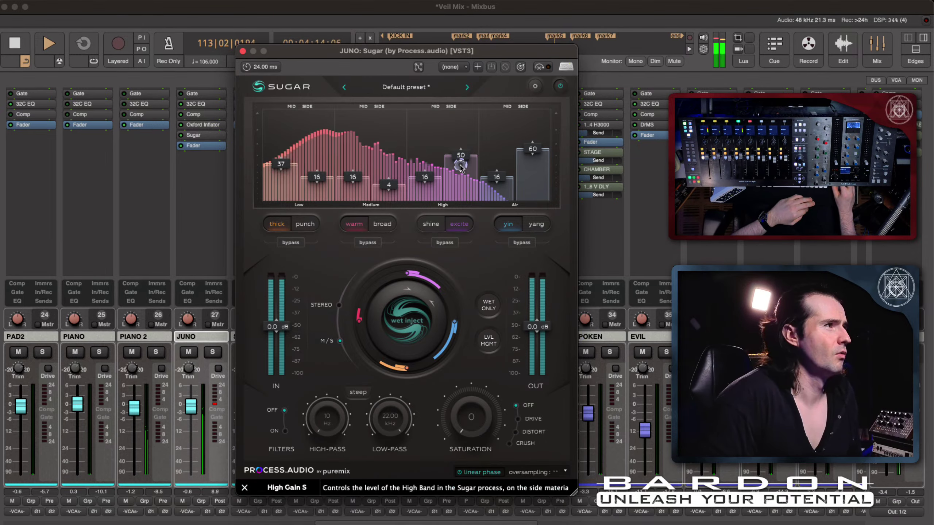
pyautogui.click(431, 224)
pyautogui.click(461, 178)
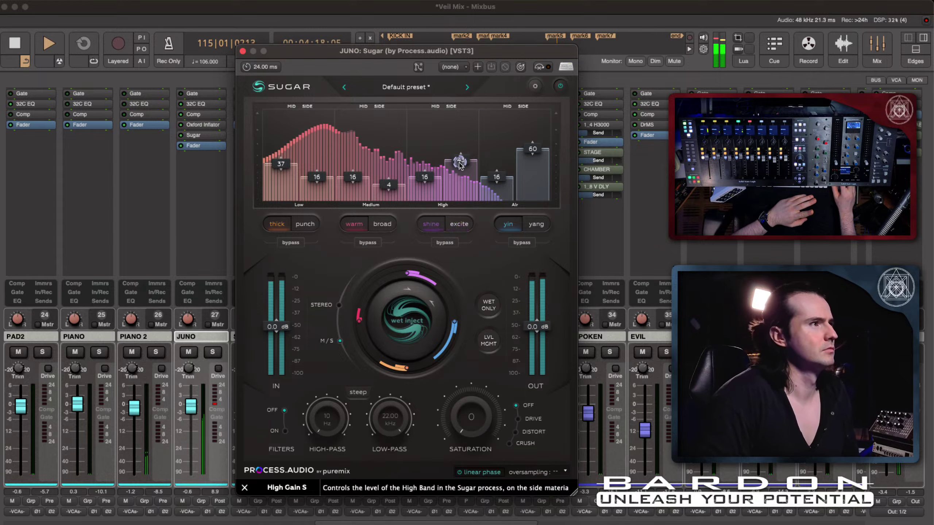
# Enable Sugar's filters with a 58 Hz high-pass and 6.69 kHz low-pass, and set Drive saturation to 34 with the output at -3.5 dB
pyautogui.moveTo(327, 415); pyautogui.dragTo(344, 391)
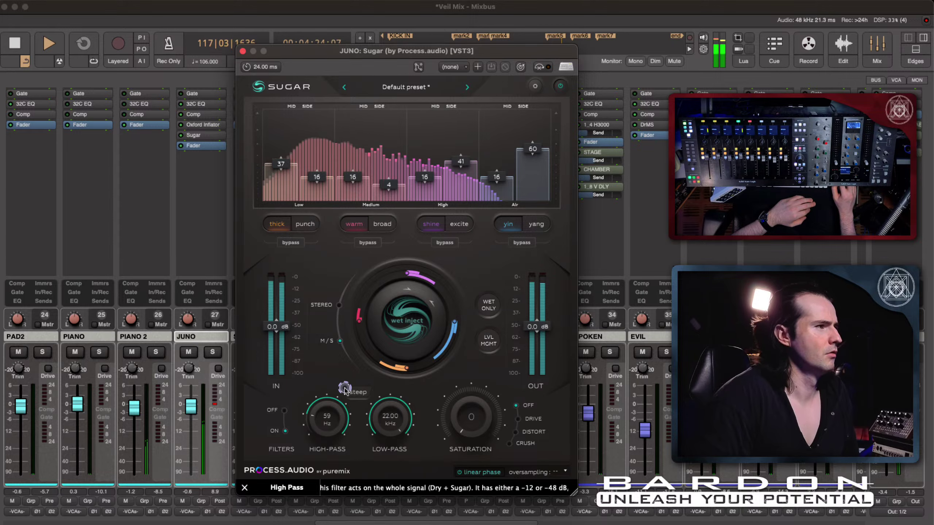
pyautogui.moveTo(390, 416); pyautogui.dragTo(405, 475)
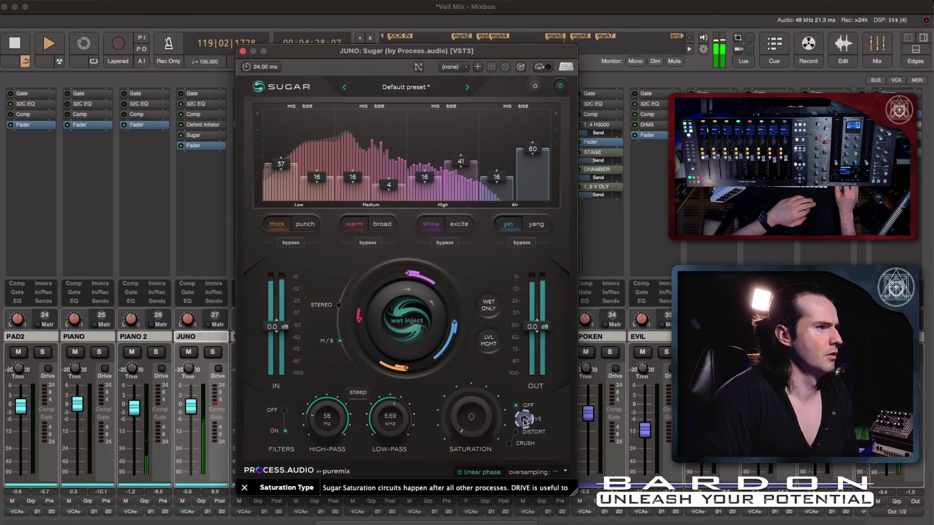
pyautogui.moveTo(481, 418); pyautogui.dragTo(483, 372)
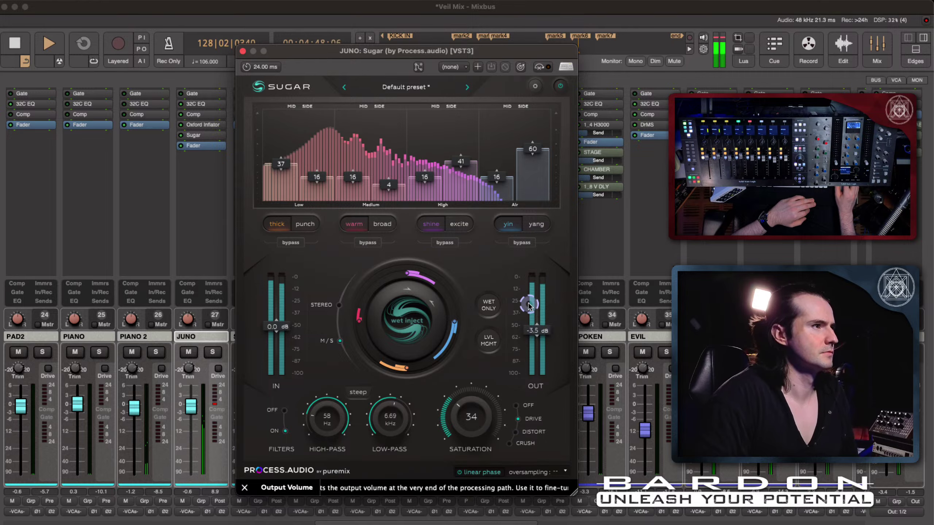
# Solo JUNO and compare its sound with Sugar bypassed and enabled during playback
pyautogui.click(549, 68)
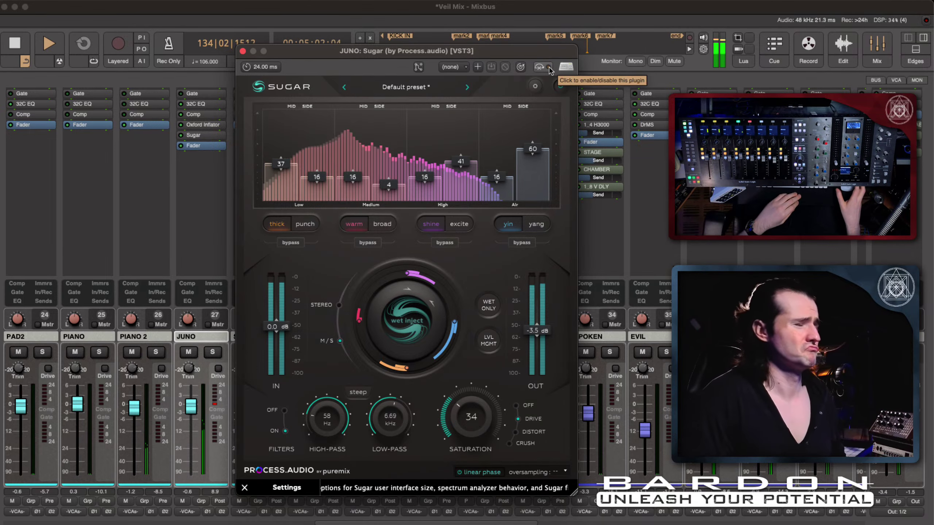
pyautogui.press('s')
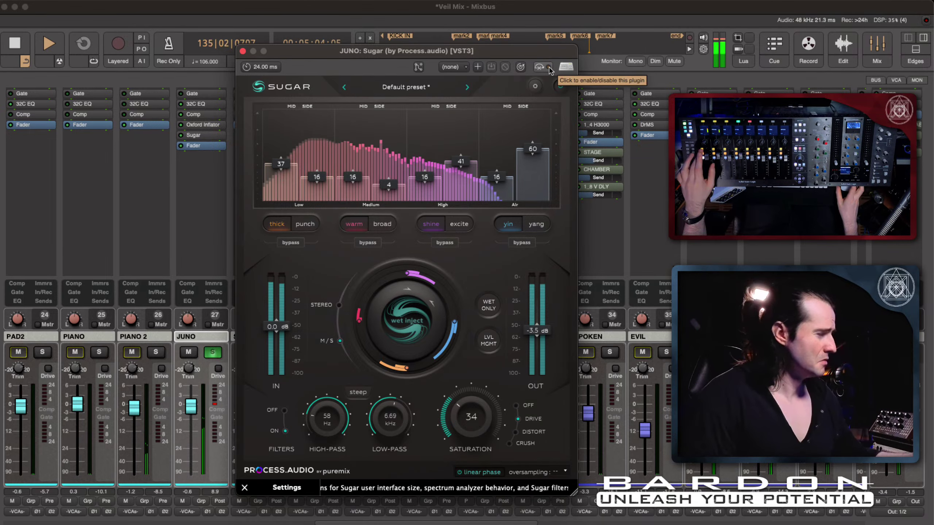
pyautogui.click(549, 69)
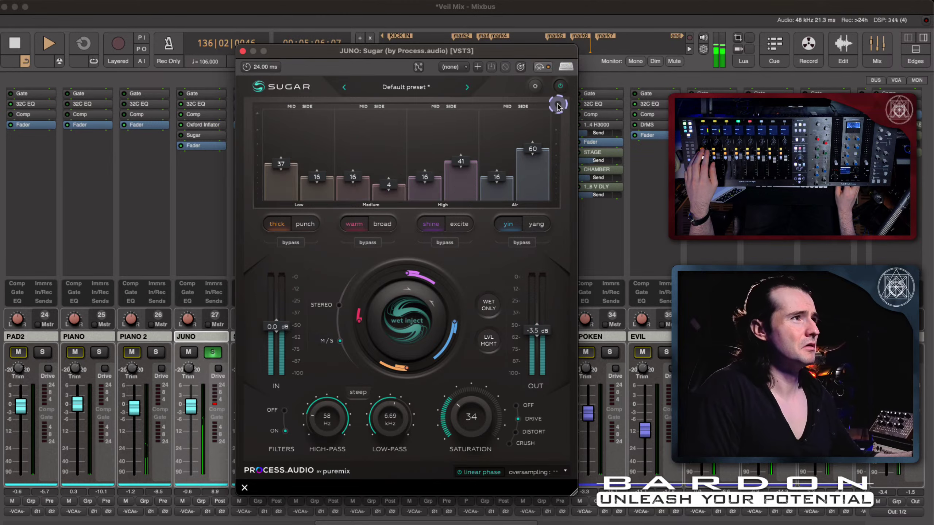
pyautogui.click(549, 69)
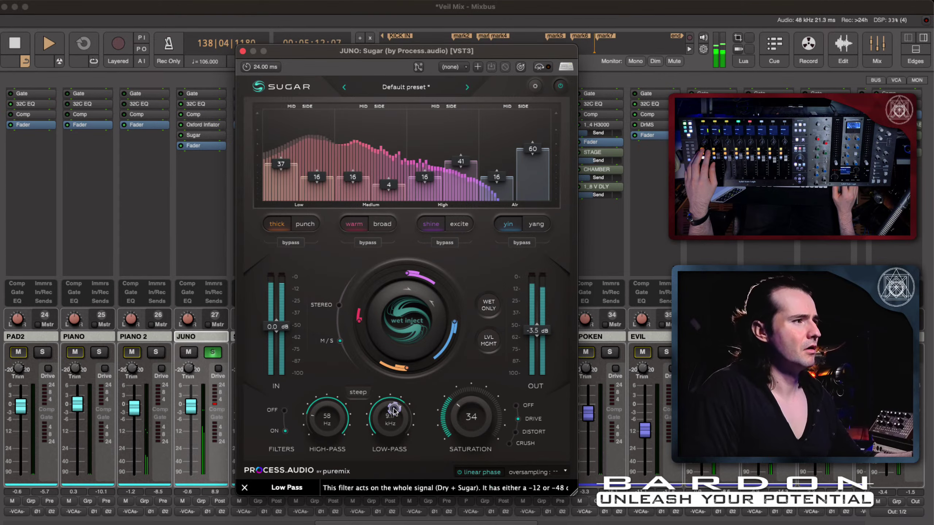
# Widen Sugar's filter range to a 39 Hz high-pass and a 9.17 kHz low-pass
pyautogui.moveTo(318, 416)
pyautogui.mouseDown()
pyautogui.moveTo(319, 430)
pyautogui.moveTo(320, 423)
pyautogui.mouseUp()
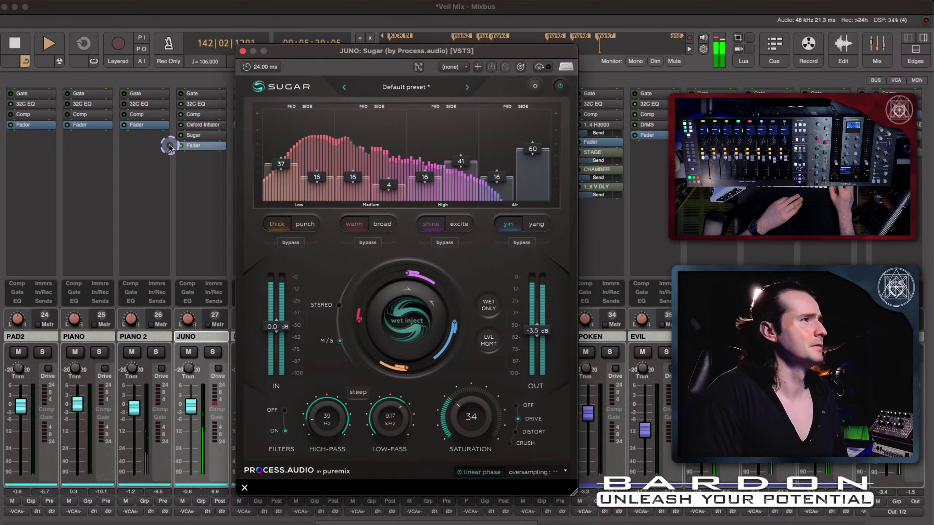
# Compare the full mix with JUNO's Sugar off and on, stop playback and close the Sugar window
pyautogui.click(181, 135)
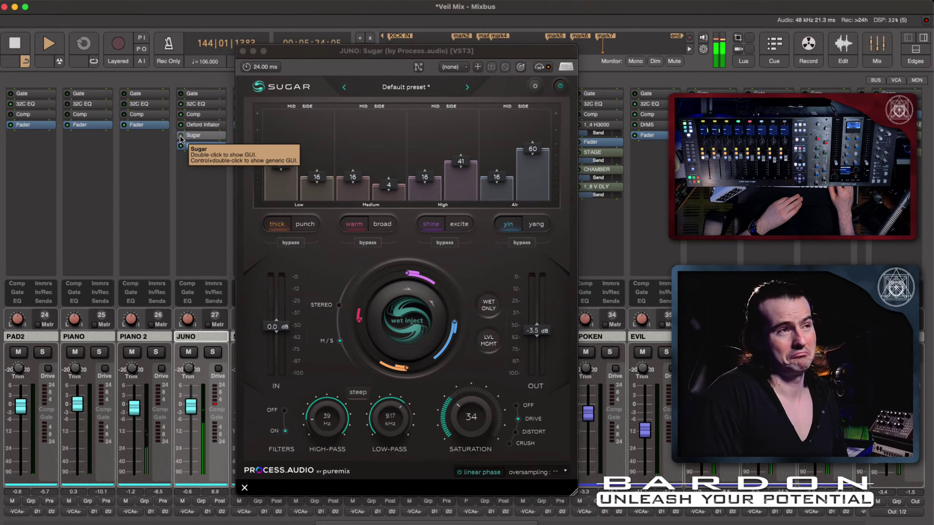
pyautogui.click(181, 135)
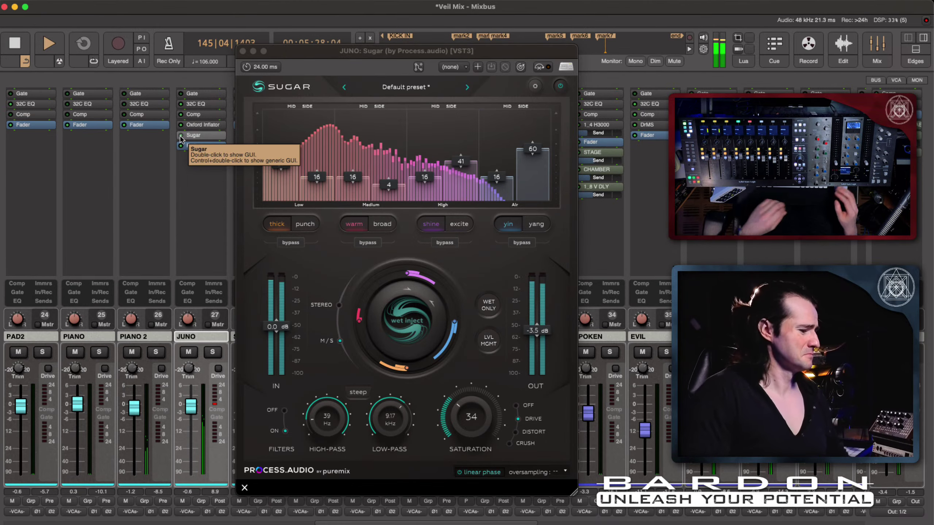
pyautogui.press('space')
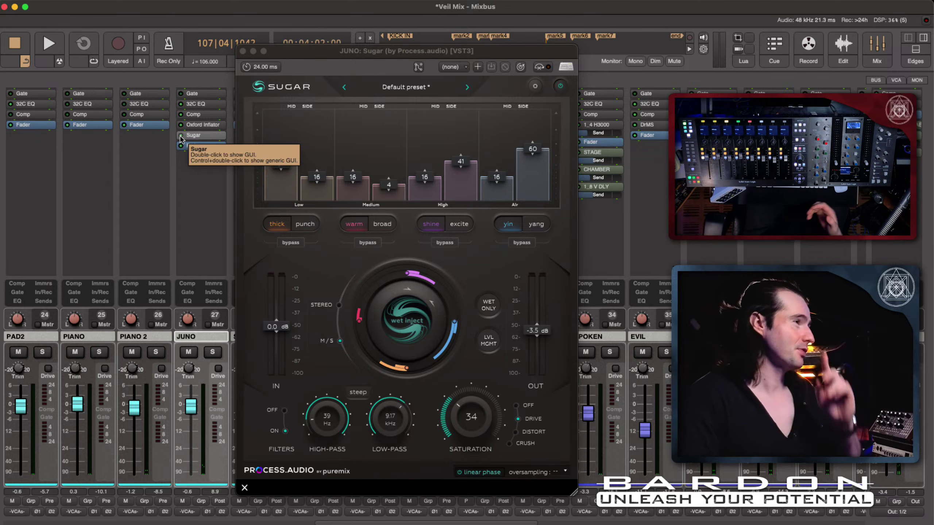
pyautogui.click(243, 51)
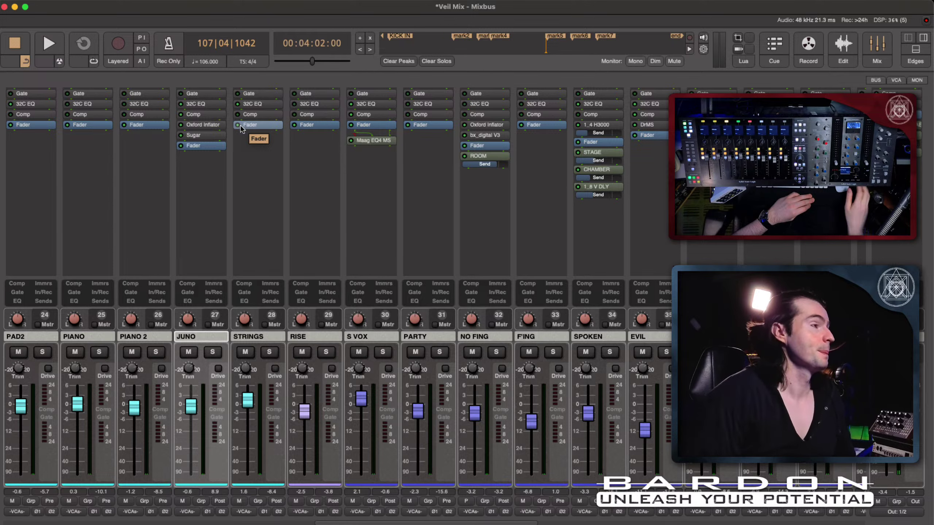
# Browse the available plugins by creator for another effect to add to the JUNO channel
pyautogui.click(203, 169)
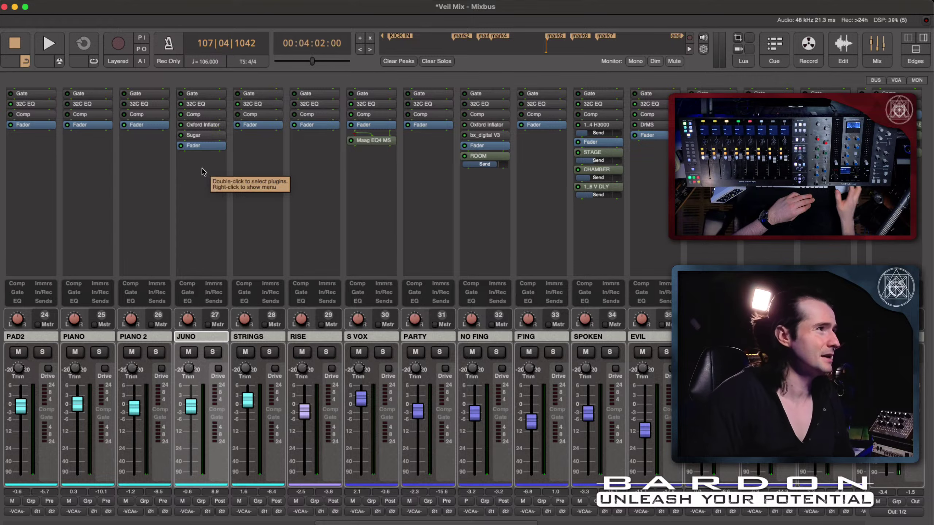
pyautogui.rightClick(203, 170)
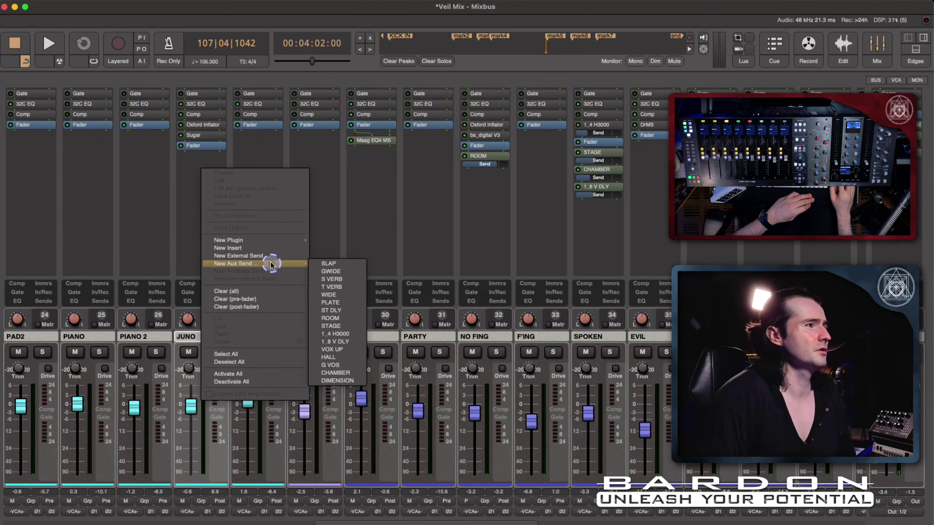
pyautogui.click(272, 250)
pyautogui.click(266, 240)
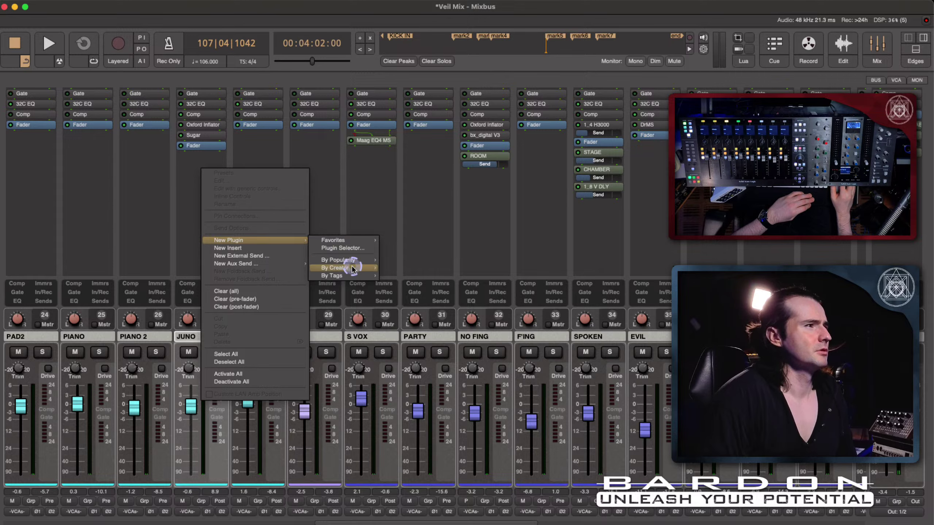
pyautogui.click(339, 270)
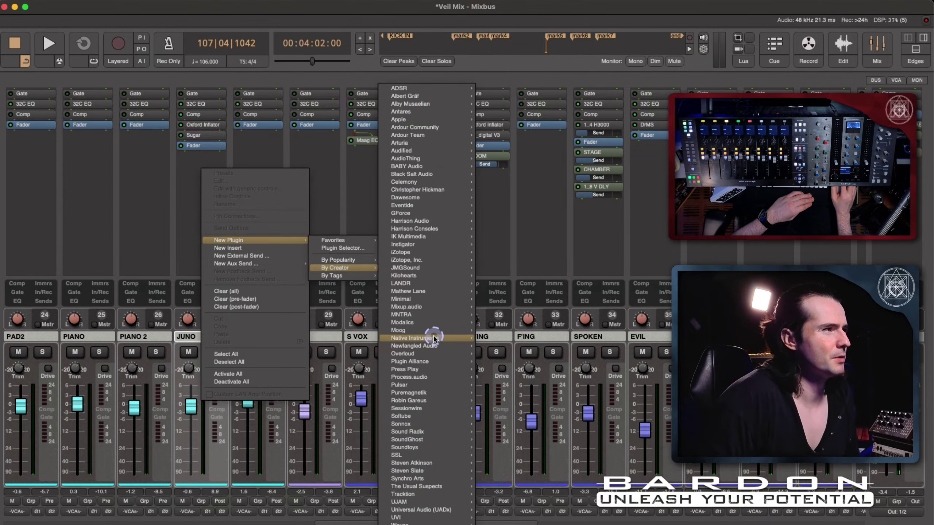
pyautogui.moveTo(434, 442)
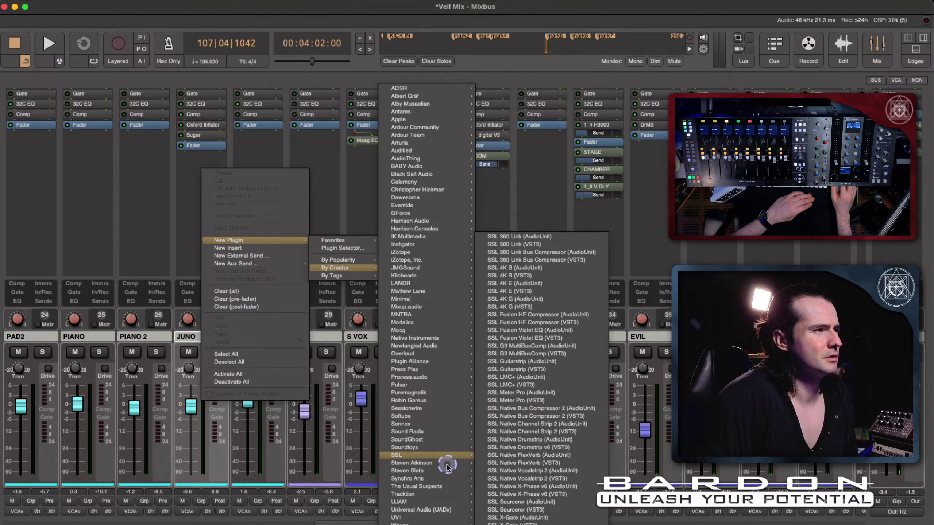
pyautogui.moveTo(431, 478)
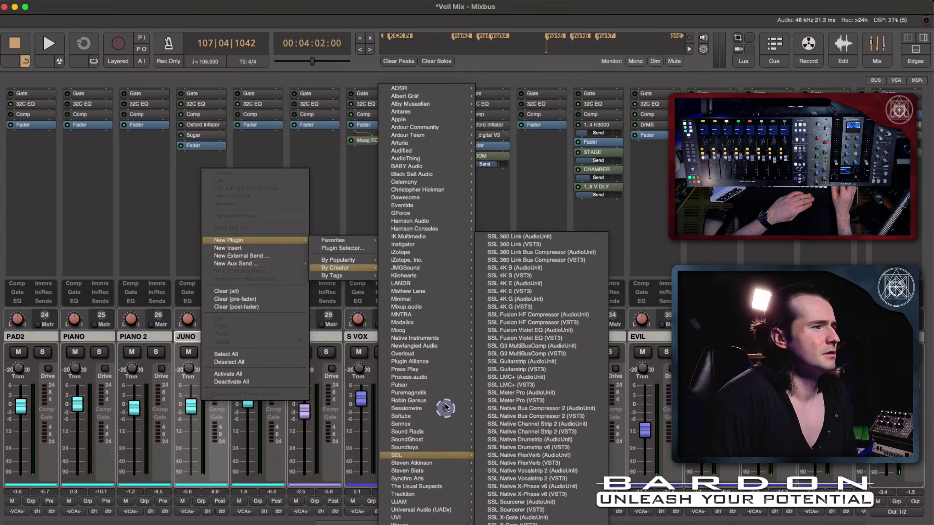
pyautogui.moveTo(423, 351)
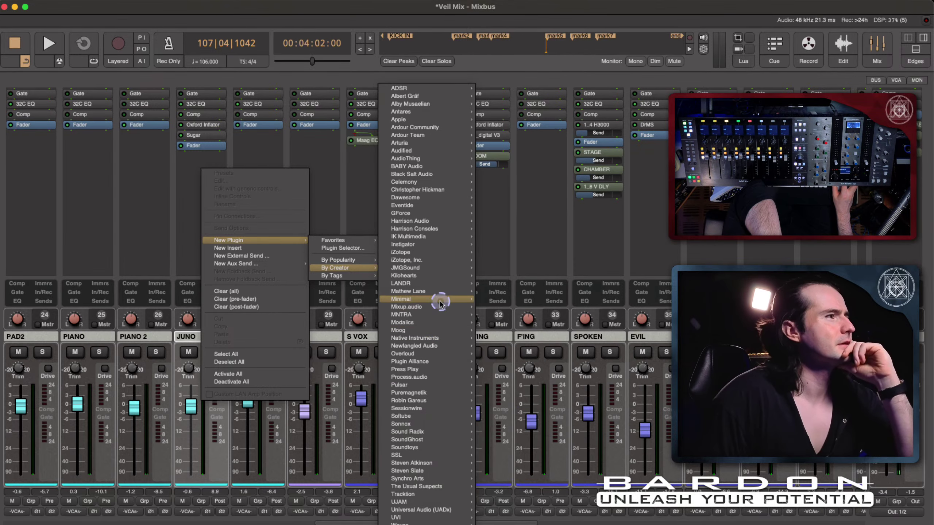
pyautogui.click(447, 287)
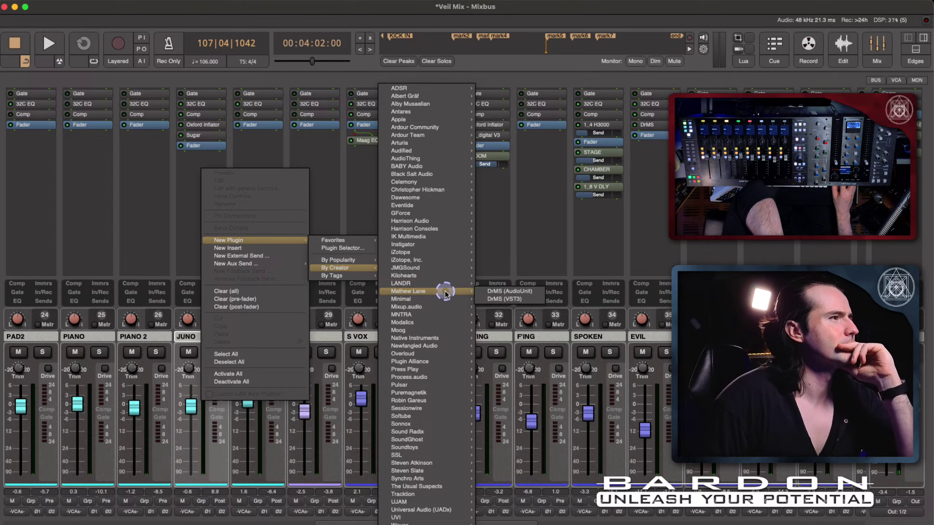
pyautogui.click(442, 295)
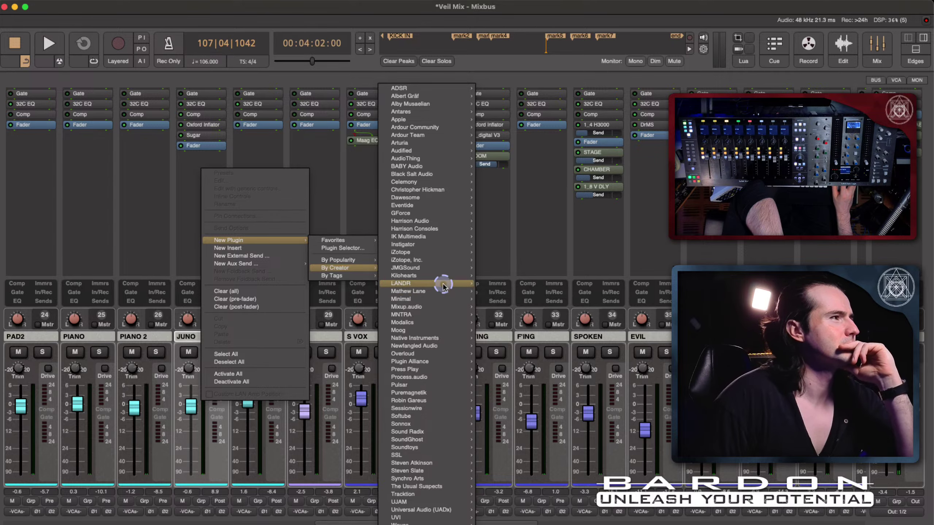
pyautogui.click(440, 275)
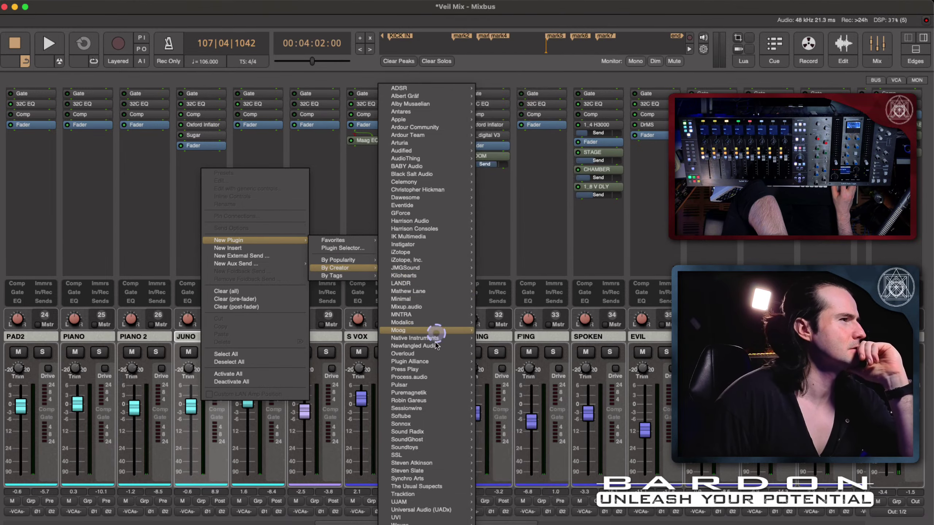
pyautogui.click(438, 365)
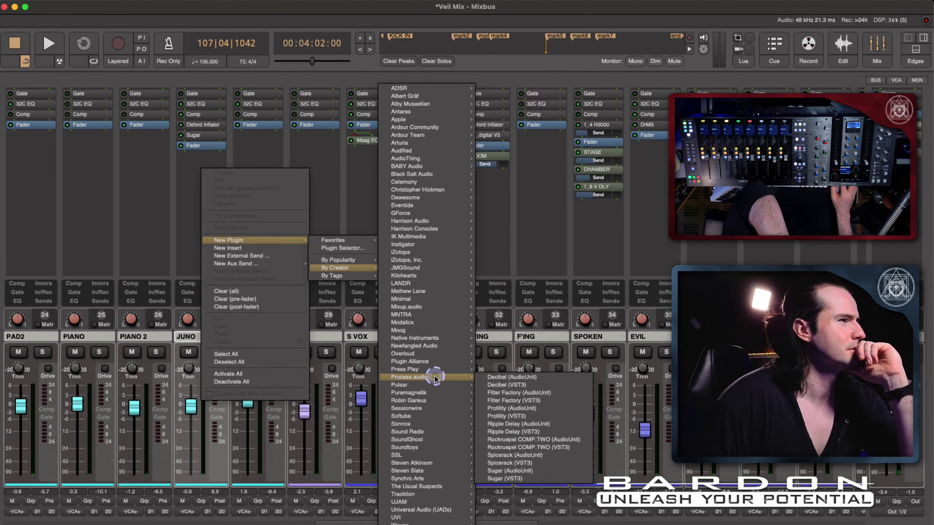
pyautogui.click(438, 370)
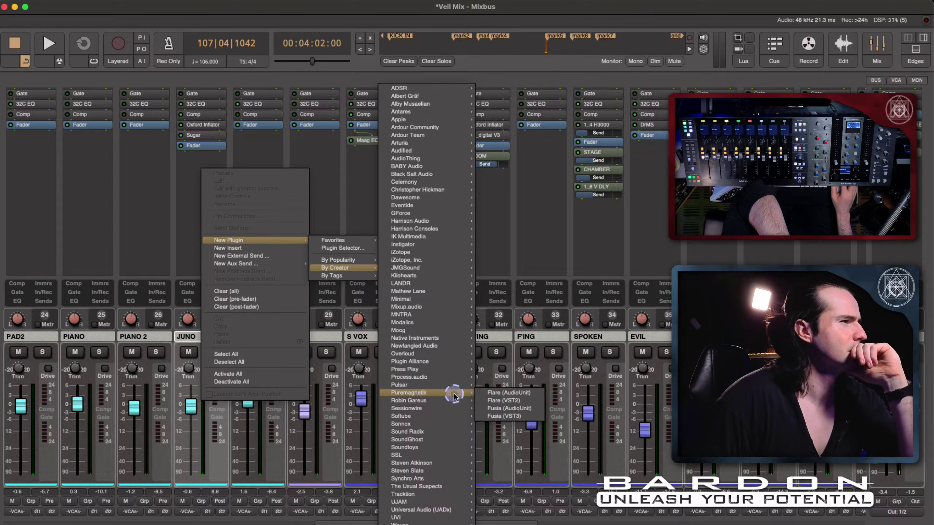
pyautogui.click(439, 407)
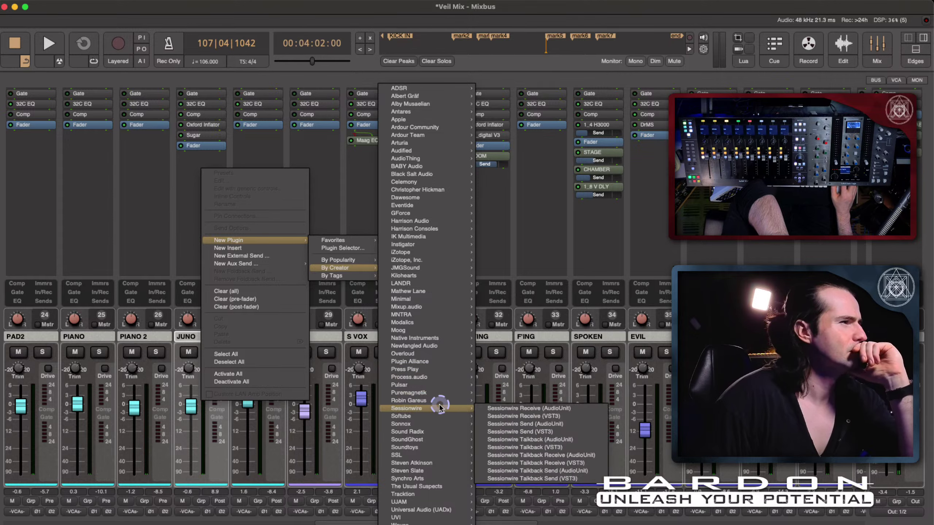
pyautogui.click(439, 441)
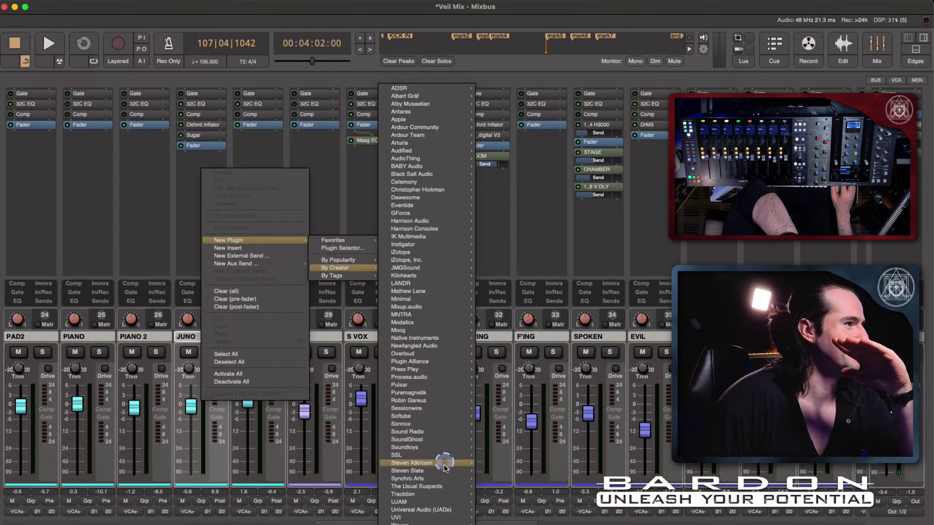
pyautogui.click(436, 497)
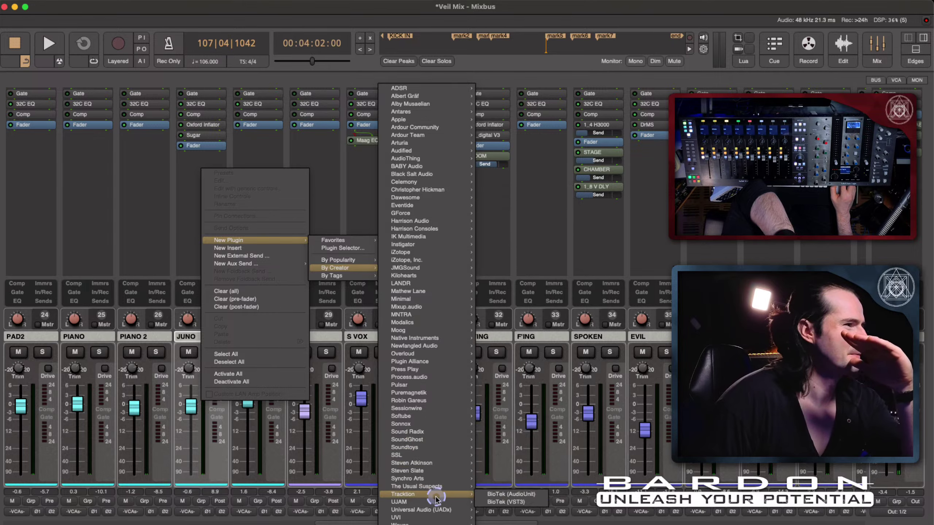
pyautogui.click(429, 522)
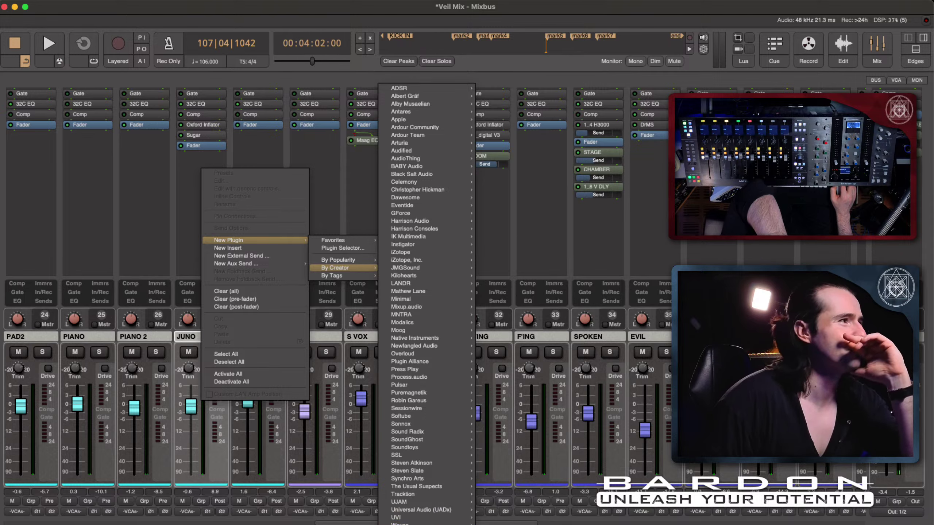
pyautogui.click(443, 344)
pyautogui.moveTo(453, 301)
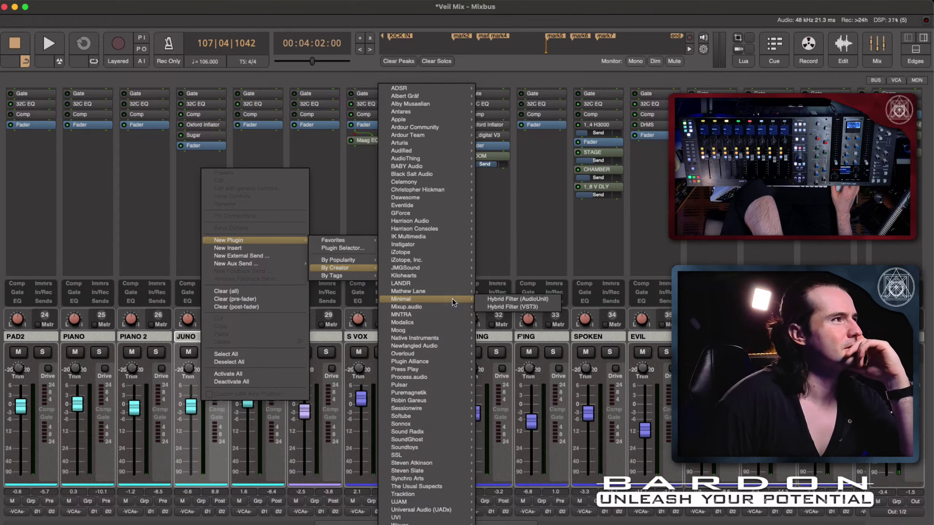
pyautogui.click(470, 246)
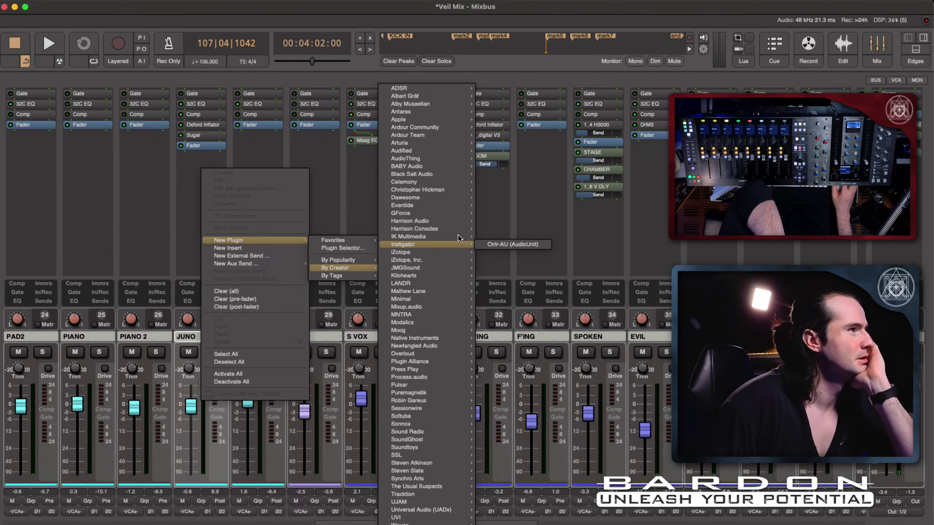
pyautogui.click(456, 234)
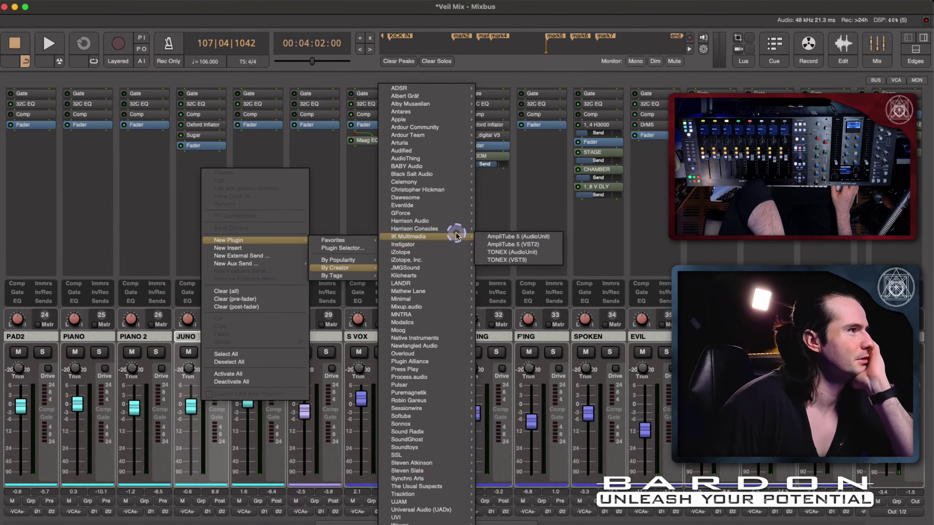
pyautogui.click(451, 259)
pyautogui.click(444, 293)
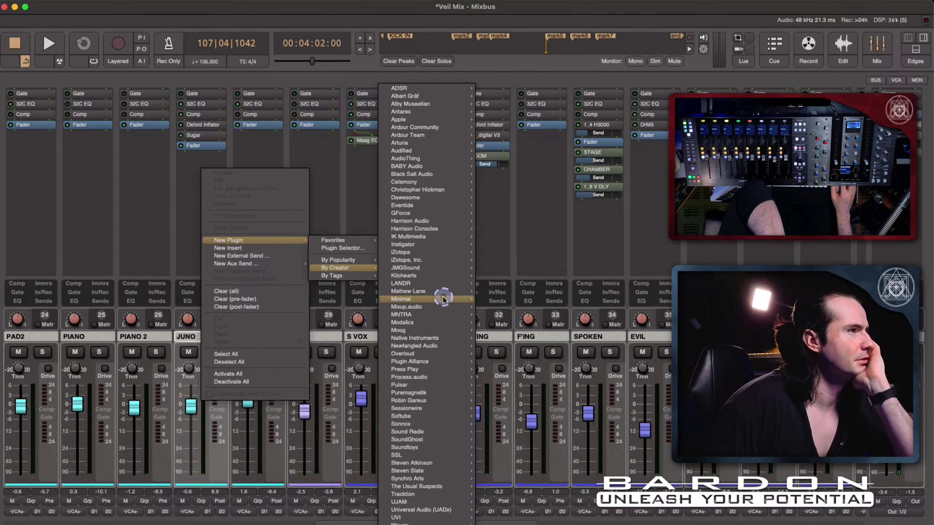
pyautogui.moveTo(444, 299)
pyautogui.click(448, 276)
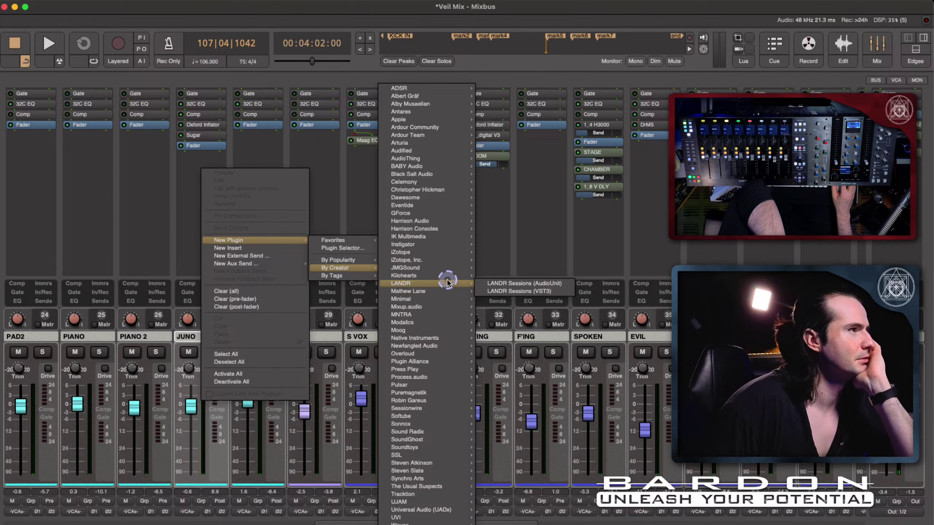
pyautogui.click(452, 253)
pyautogui.click(455, 245)
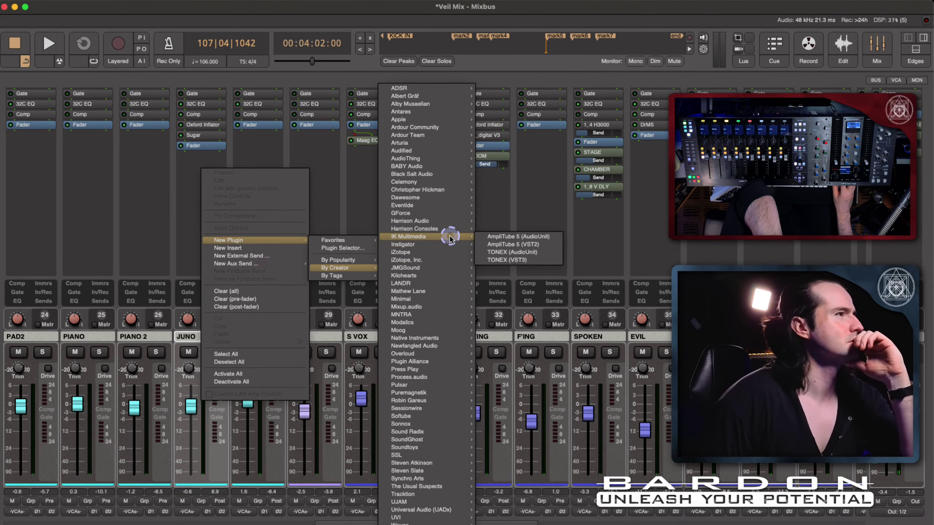
pyautogui.click(450, 206)
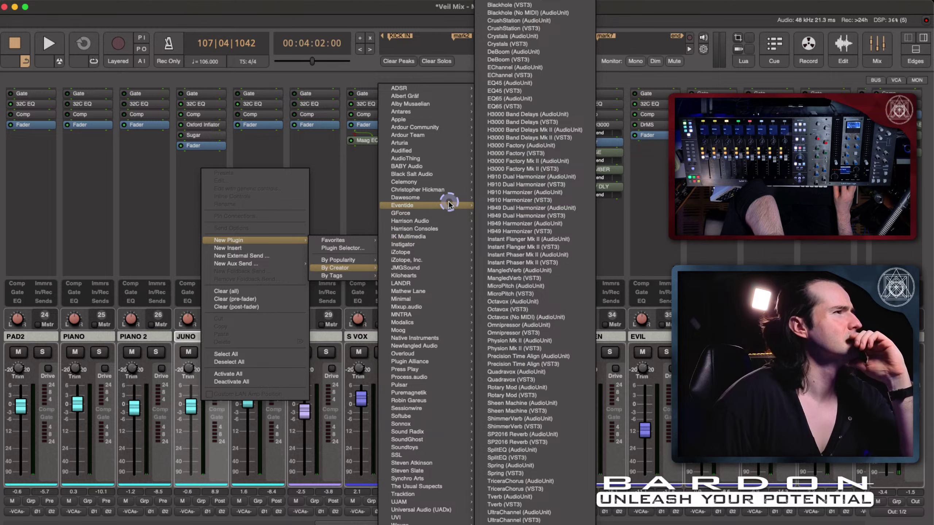
pyautogui.click(450, 175)
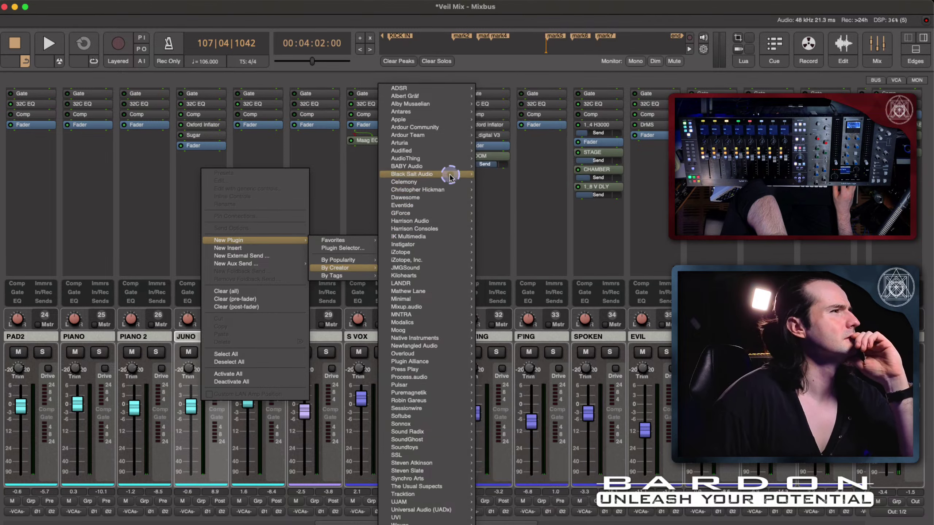
pyautogui.click(451, 159)
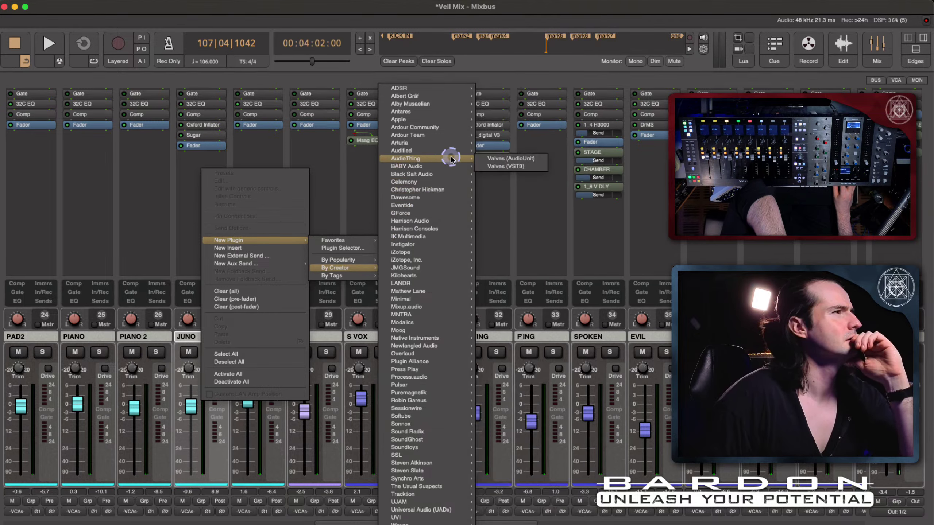
pyautogui.click(458, 144)
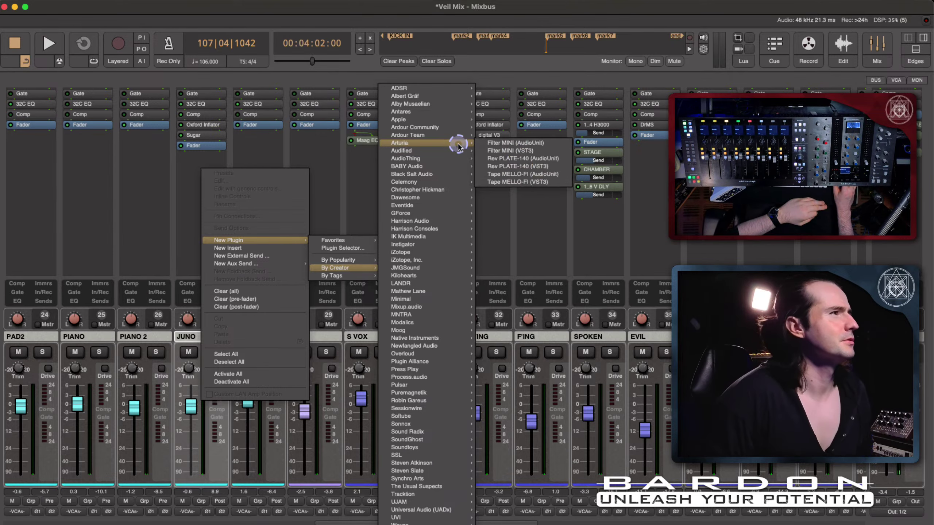
pyautogui.click(456, 137)
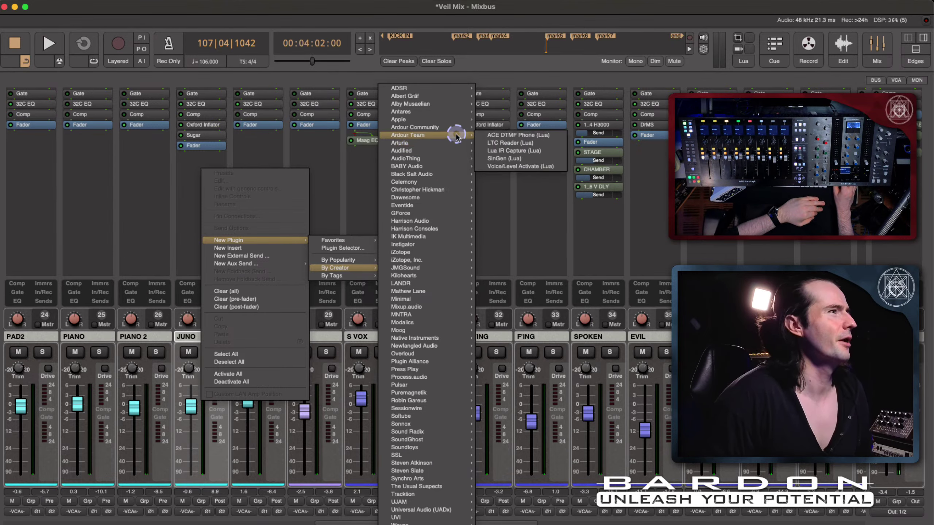
pyautogui.click(453, 121)
pyautogui.click(452, 112)
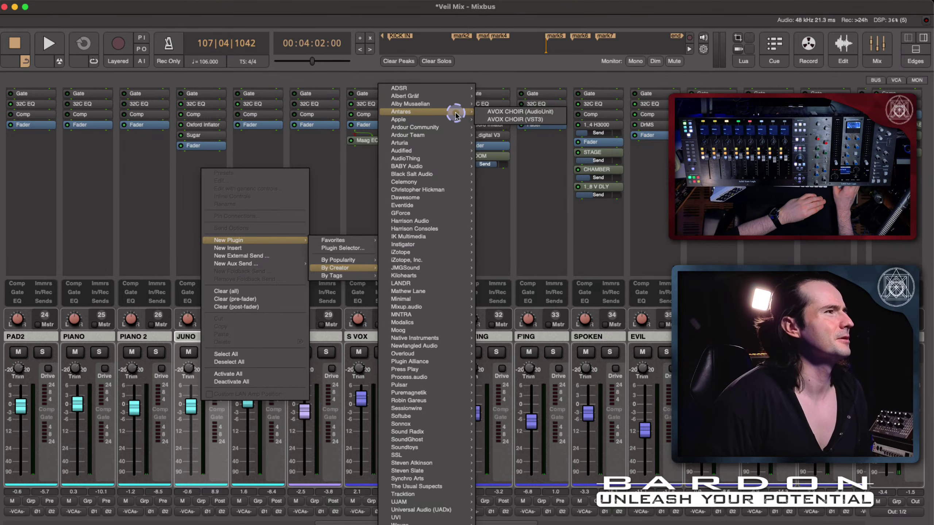
# Add Wavesfactory's Trackspacer 2.5 (VST3) to JUNO and move it between Sugar and the channel fader
pyautogui.click(432, 275)
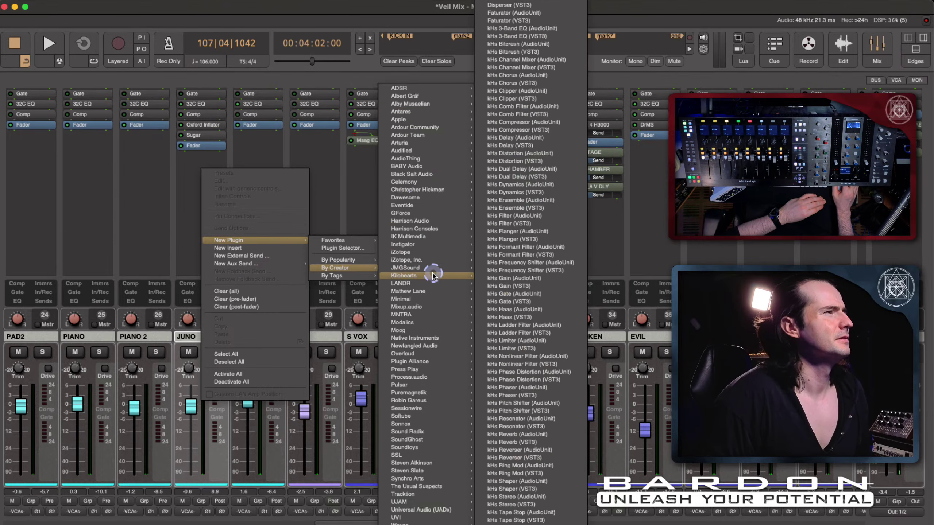
pyautogui.moveTo(423, 524)
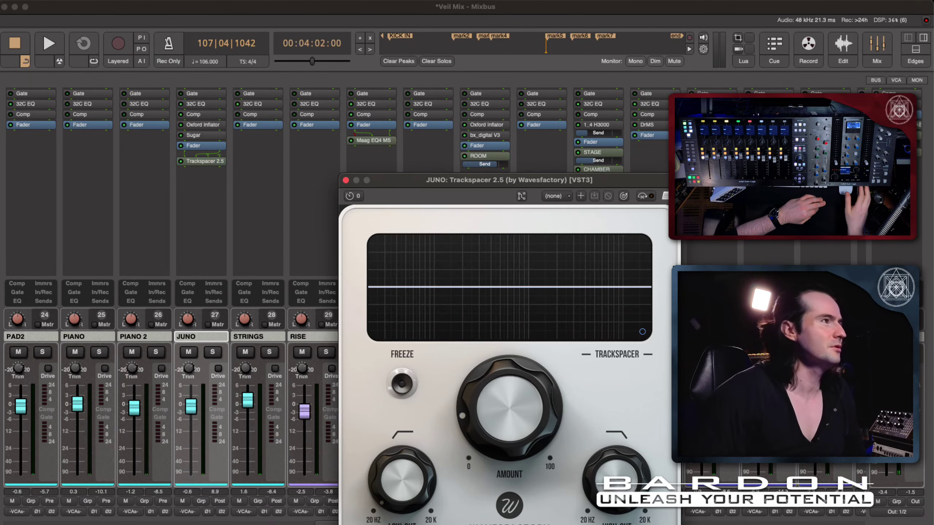
pyautogui.moveTo(518, 188); pyautogui.dragTo(448, 127)
pyautogui.moveTo(210, 163); pyautogui.dragTo(209, 141)
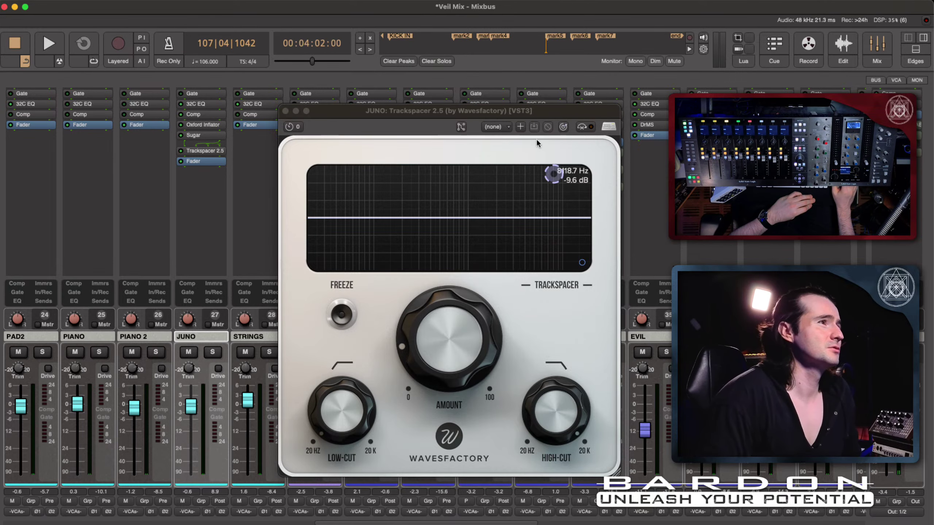
# Enable the sidechain in Trackspacer's pin configuration and assign SC KICK as its first sidechain source
pyautogui.click(477, 131)
pyautogui.click(506, 127)
pyautogui.moveTo(558, 114); pyautogui.dragTo(557, 114)
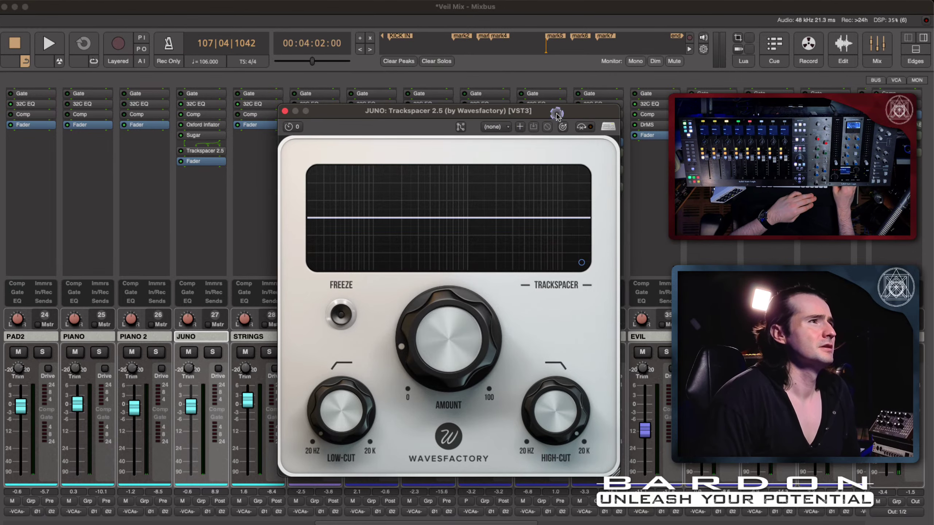
pyautogui.click(460, 127)
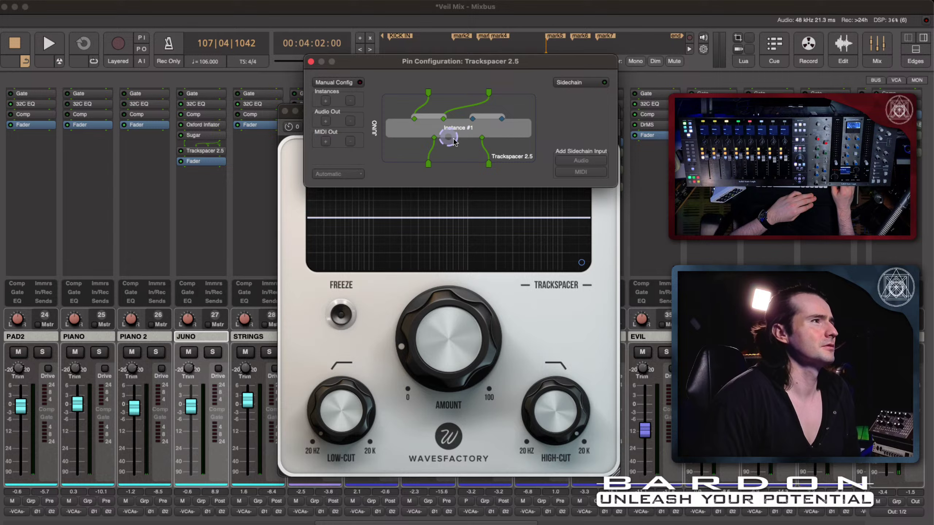
pyautogui.click(385, 93)
pyautogui.click(602, 80)
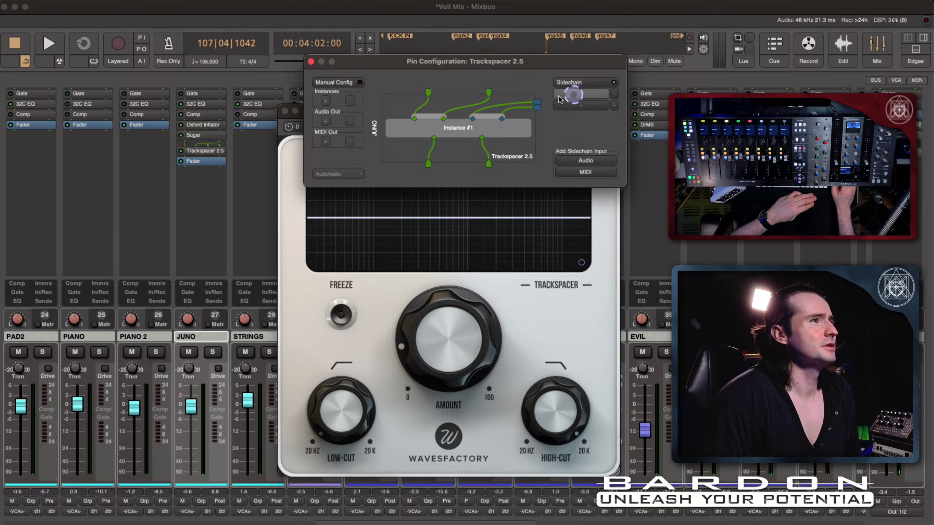
pyautogui.click(594, 94)
pyautogui.click(626, 92)
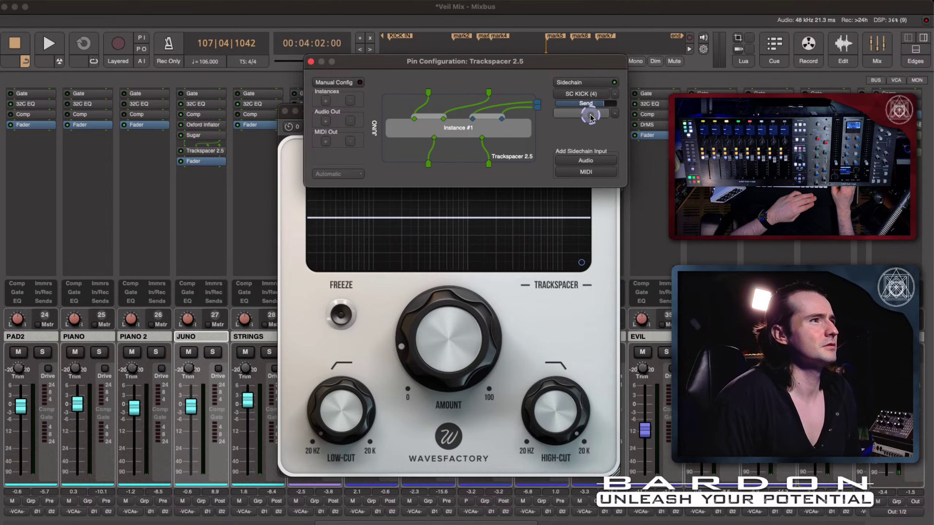
# Leave Trackspacer's second sidechain source unassigned, close the pin configuration and reposition the plugin window
pyautogui.click(593, 113)
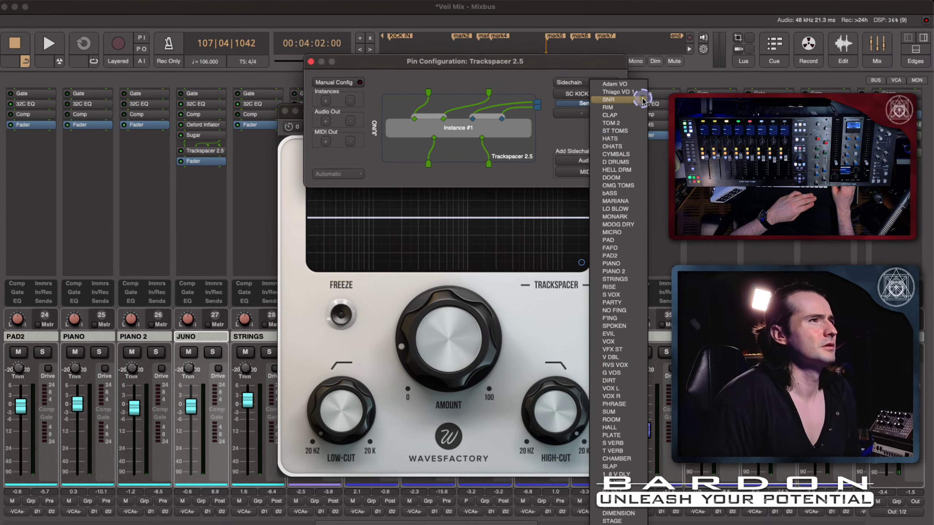
pyautogui.click(570, 137)
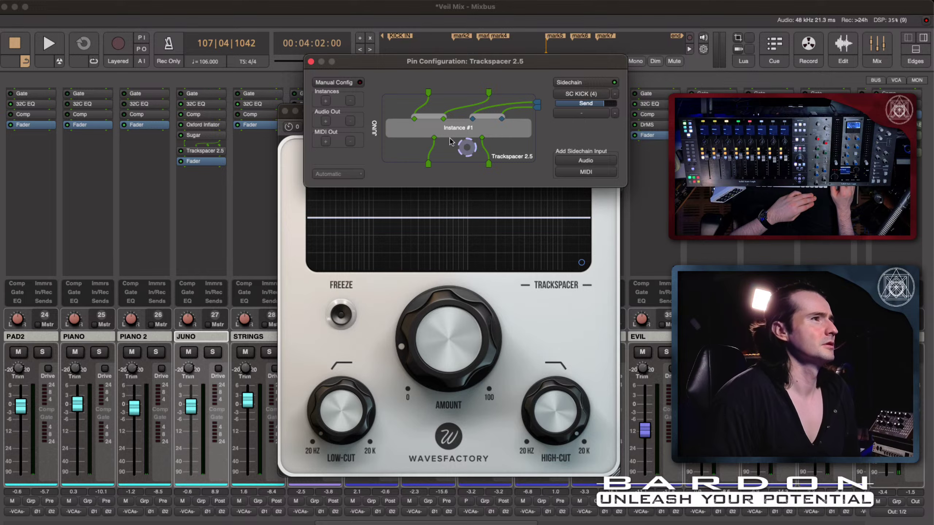
pyautogui.click(316, 62)
pyautogui.click(421, 107)
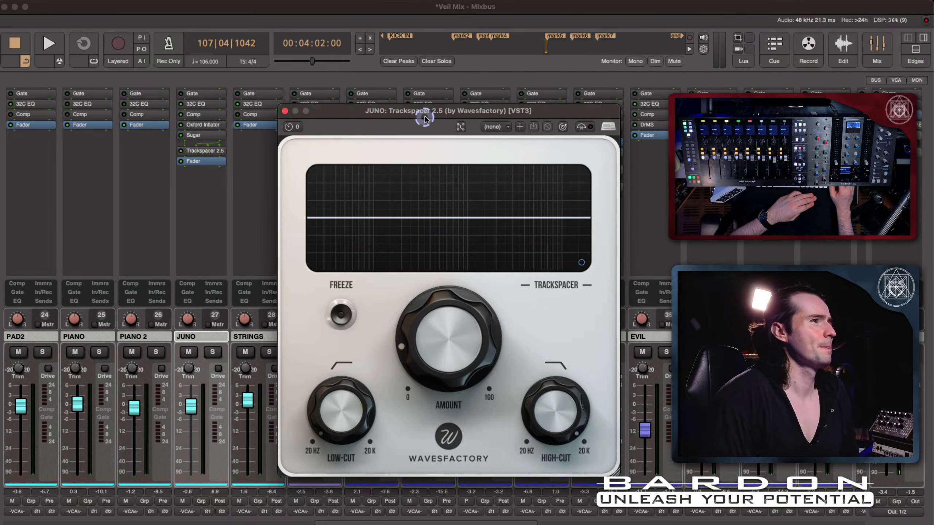
pyautogui.moveTo(425, 118); pyautogui.dragTo(395, 90)
# Audition the mix through Trackspacer, jumping to mark6 and mark7, stop playback and turn the Amount down to 0
pyautogui.moveTo(429, 285)
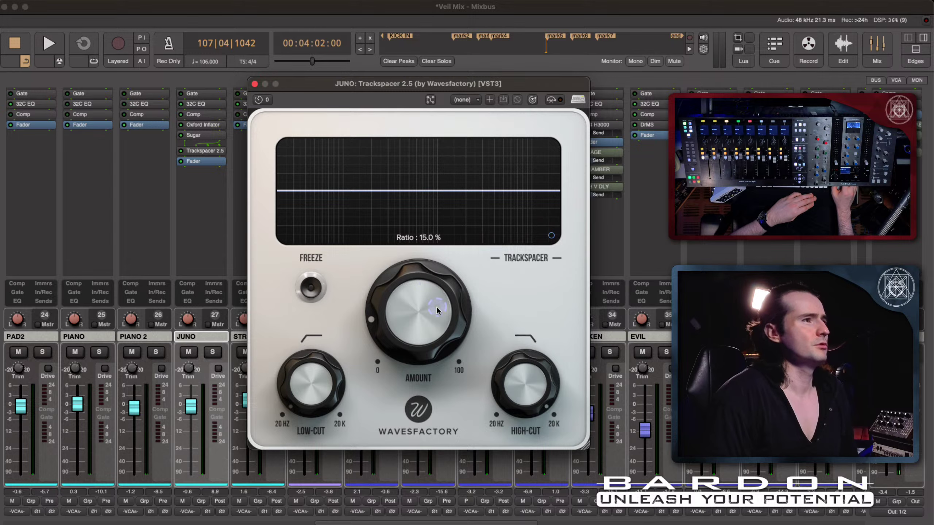
pyautogui.press('space')
pyautogui.click(495, 274)
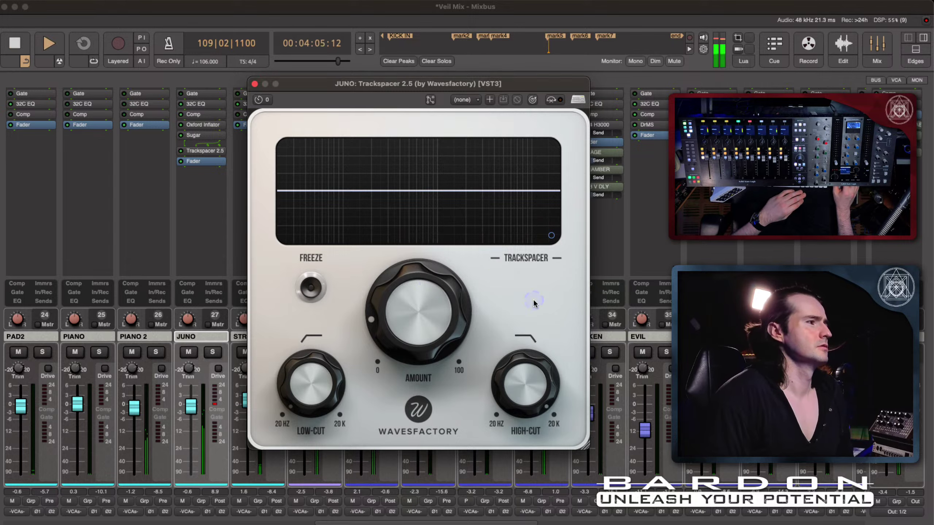
pyautogui.click(572, 43)
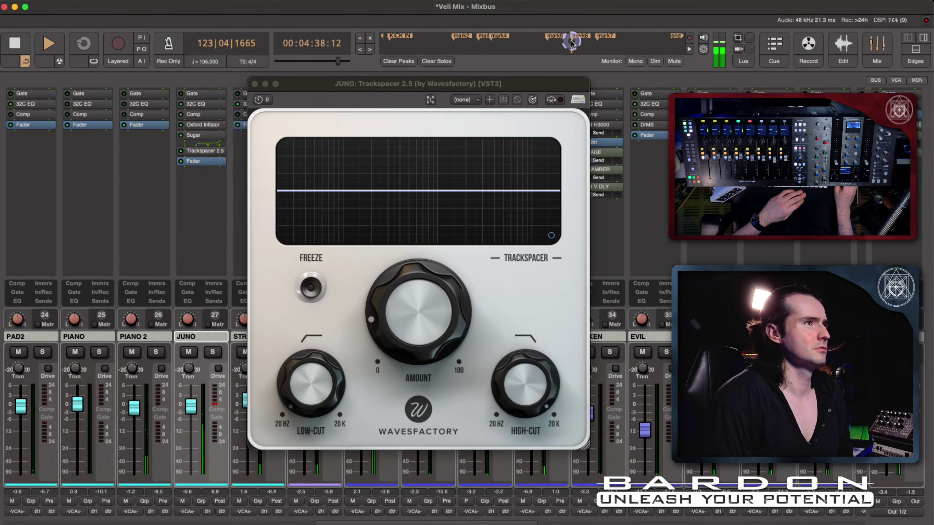
pyautogui.click(604, 38)
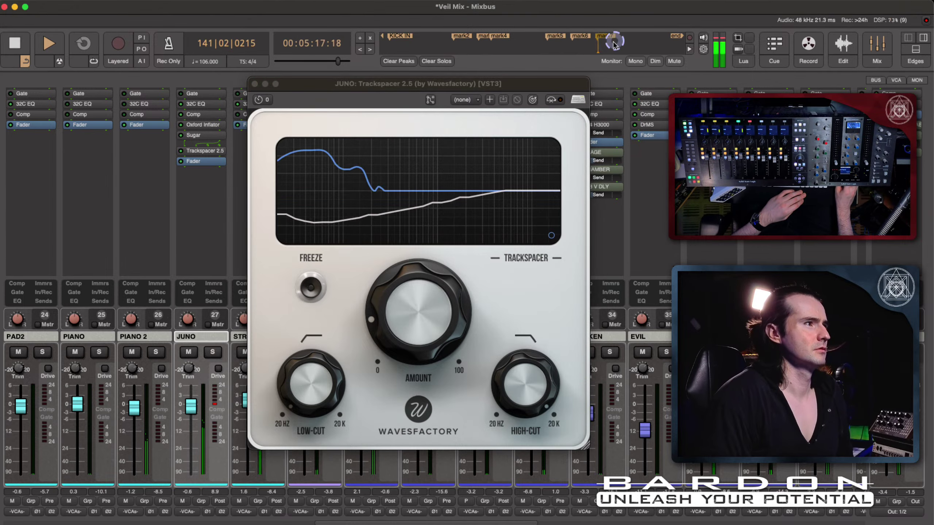
pyautogui.moveTo(470, 287)
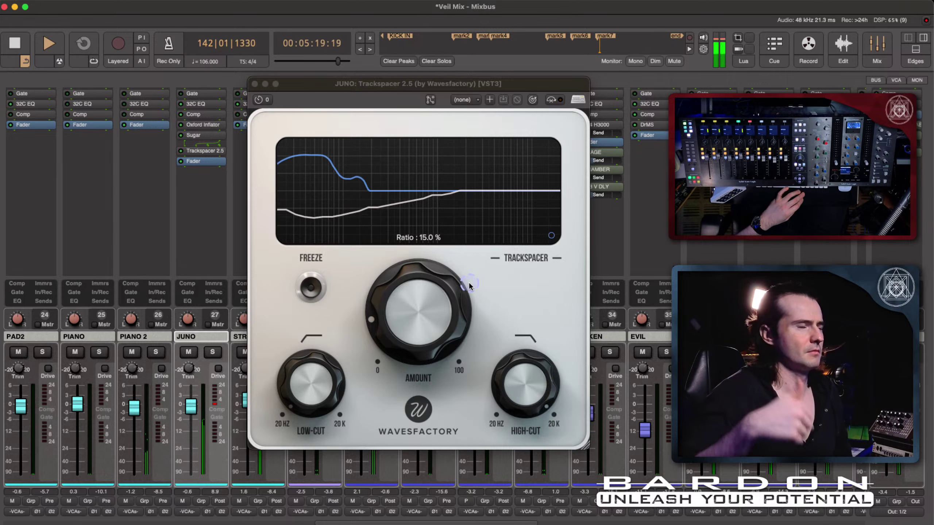
pyautogui.press('space')
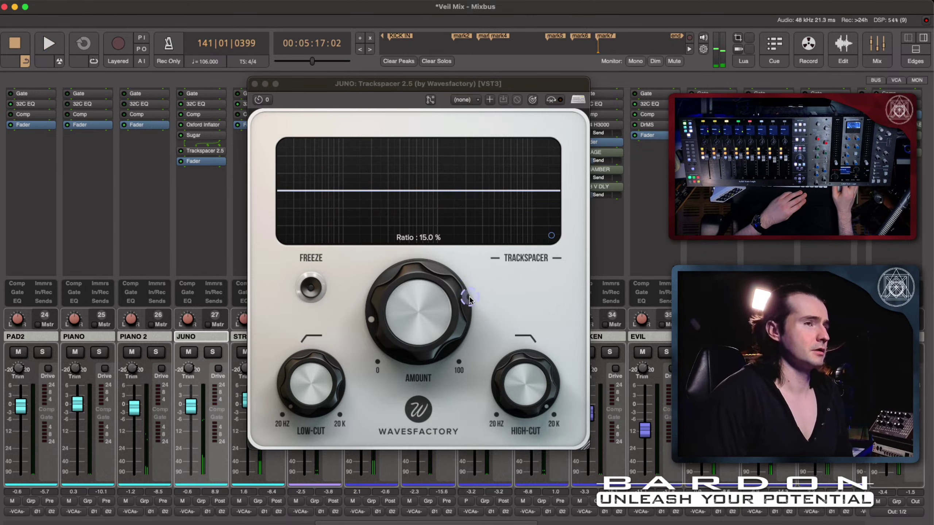
pyautogui.moveTo(470, 296); pyautogui.dragTo(446, 443)
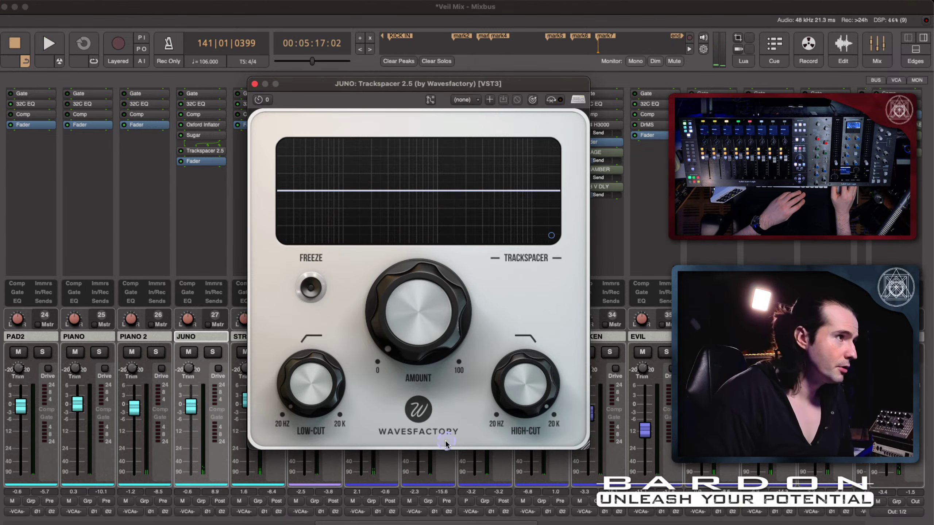
# Switch to the editor and look through the tracks around mark5 to mark7 with the Trackspacer window moved aside
pyautogui.click(852, 46)
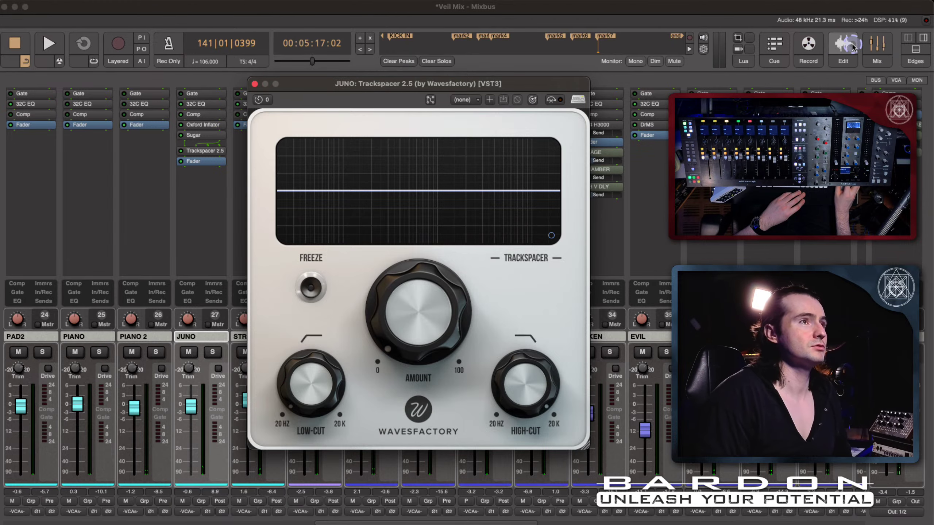
pyautogui.moveTo(389, 86); pyautogui.dragTo(123, 54)
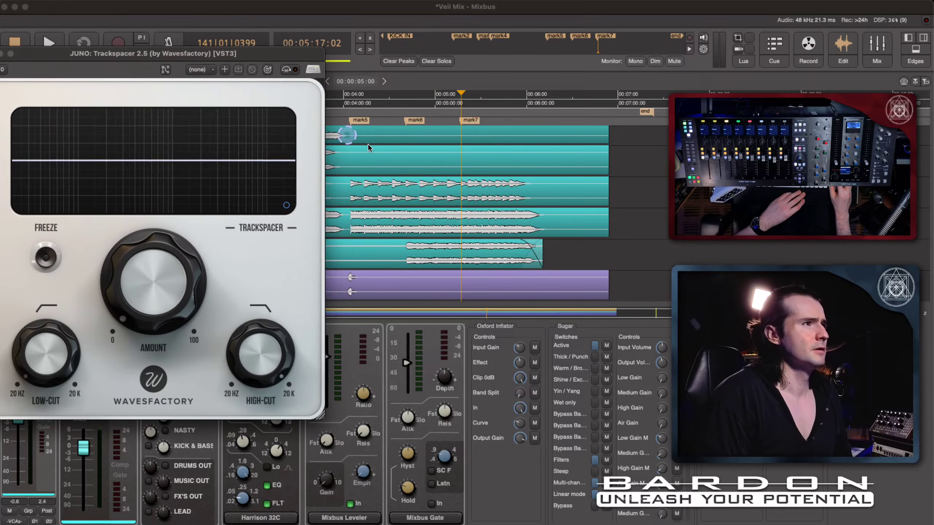
pyautogui.click(479, 191)
pyautogui.scroll(-10, 478, 190)
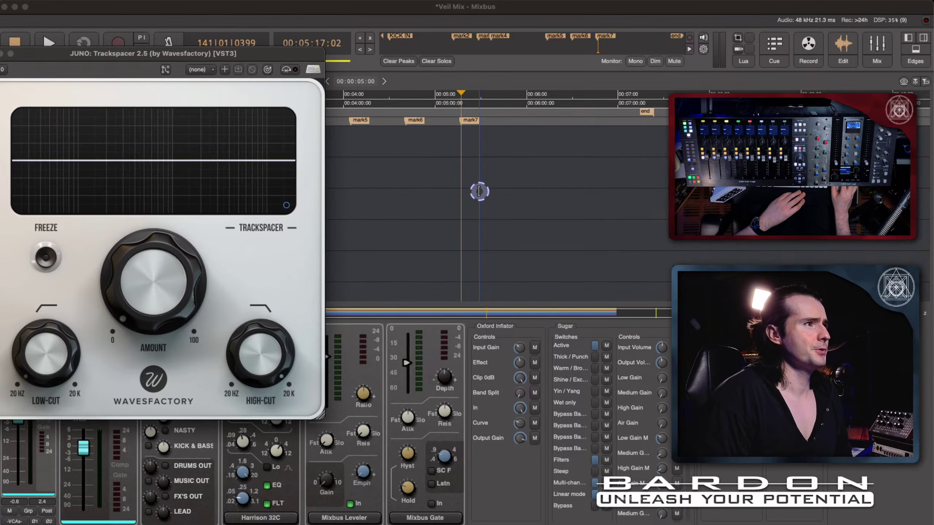
pyautogui.scroll(15, 479, 191)
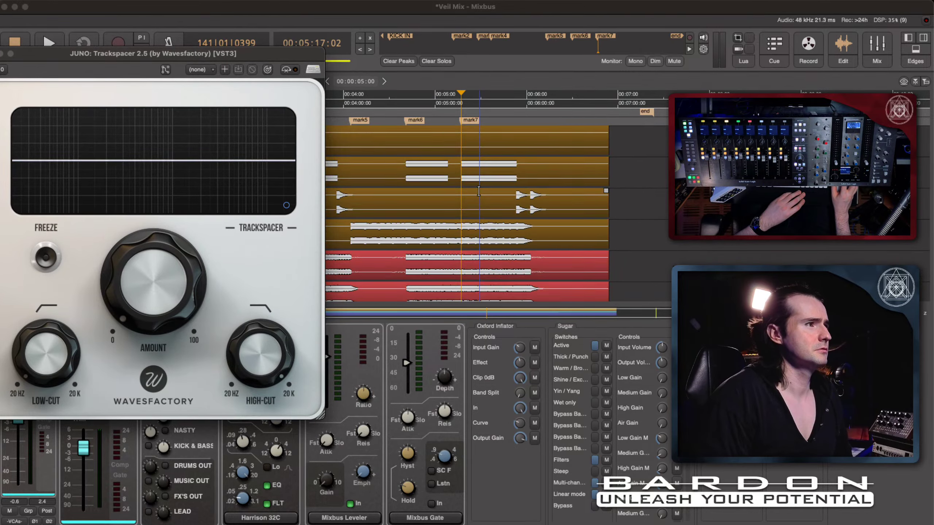
pyautogui.scroll(-3, 479, 190)
pyautogui.scroll(-3, 478, 190)
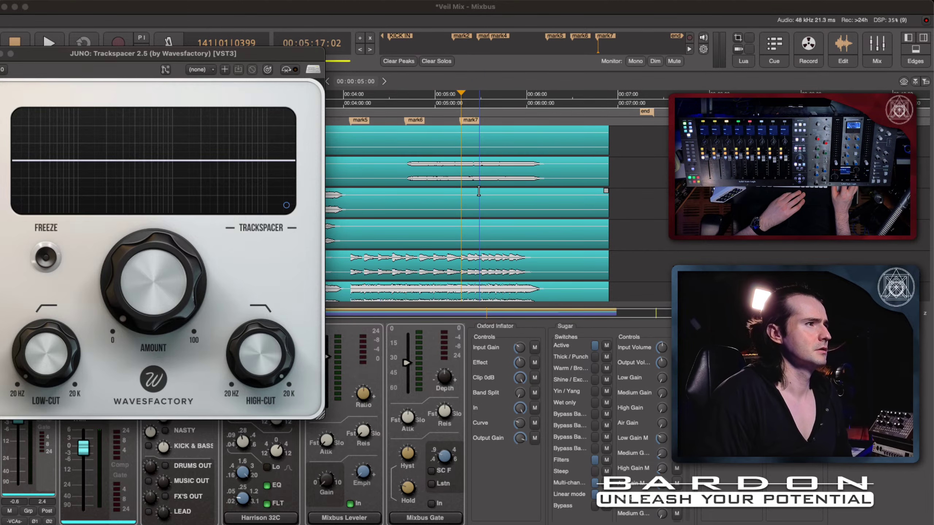
pyautogui.click(195, 70)
pyautogui.moveTo(203, 61); pyautogui.dragTo(191, 99)
pyautogui.scroll(-3, 469, 199)
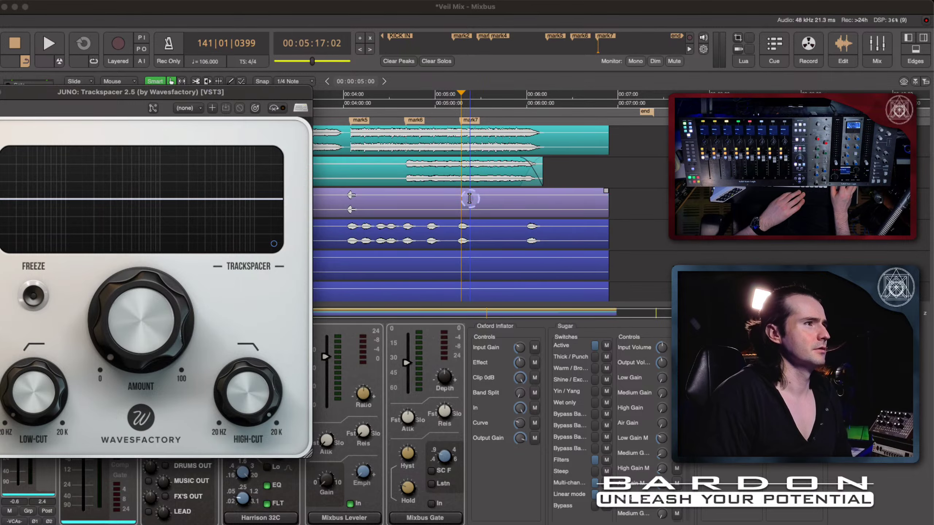
# Place the playhead just before mark6 and move the Trackspacer window fully into view
pyautogui.click(403, 105)
pyautogui.scroll(4, 427, 164)
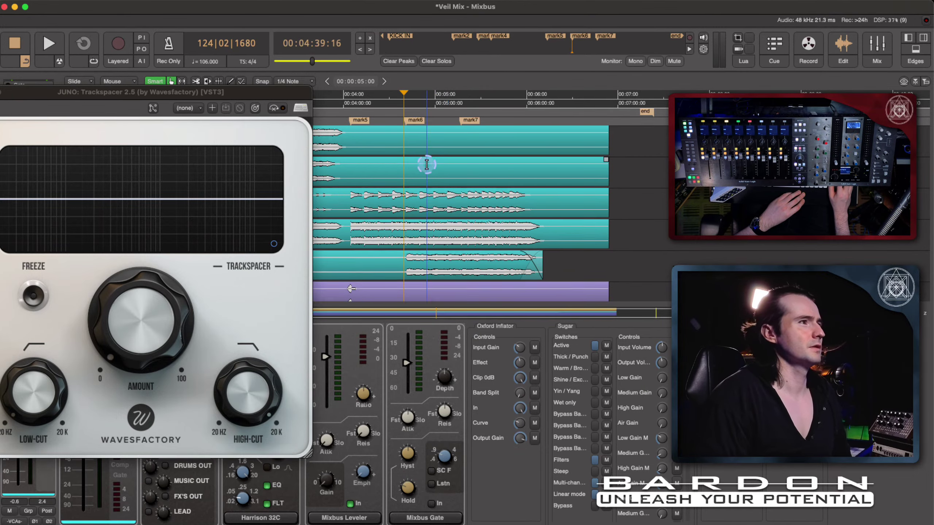
pyautogui.scroll(-1, 426, 165)
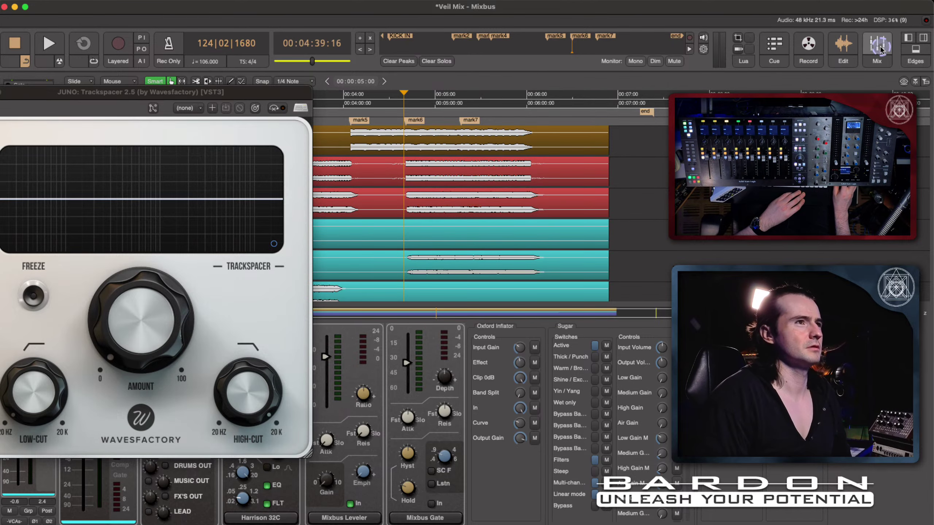
pyautogui.moveTo(146, 104); pyautogui.dragTo(237, 107)
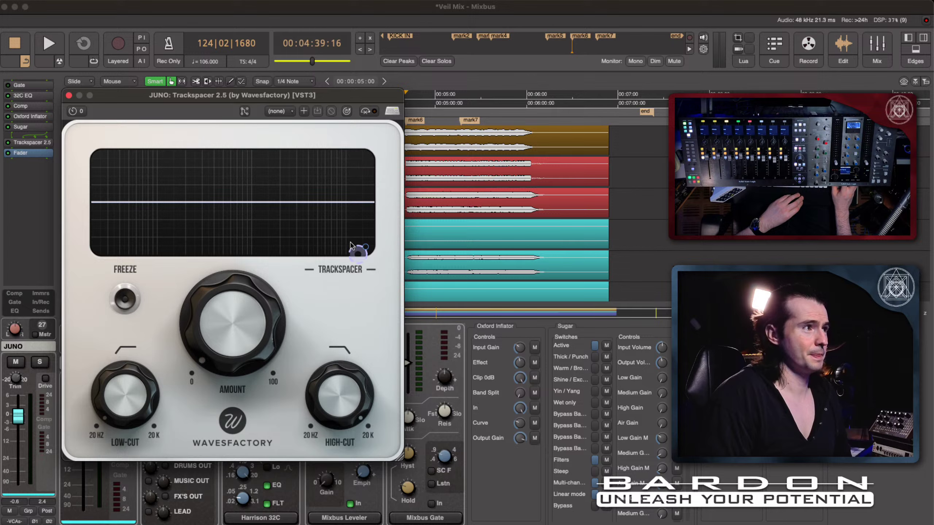
# Examine the Pan, L/R and M/S, Attack, Release and Sidechain controls in Trackspacer's Advanced Panel
pyautogui.click(366, 248)
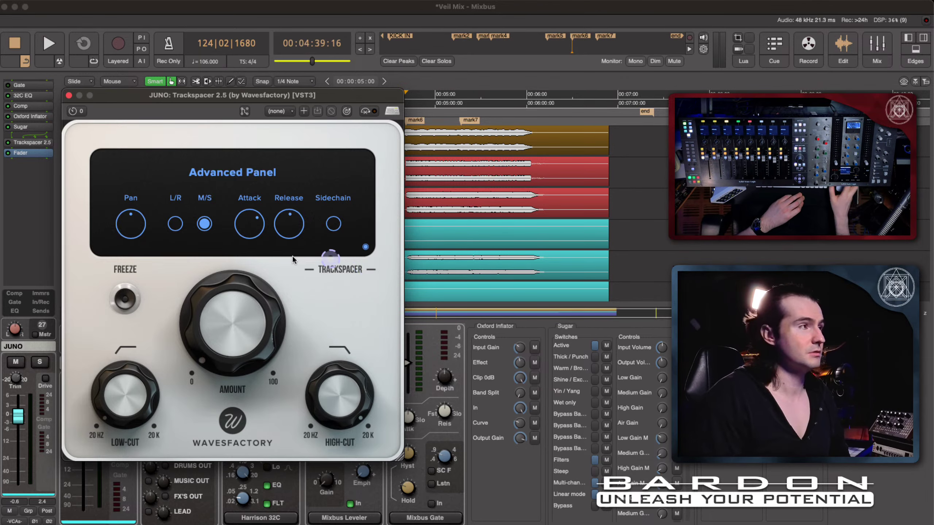
pyautogui.moveTo(247, 280)
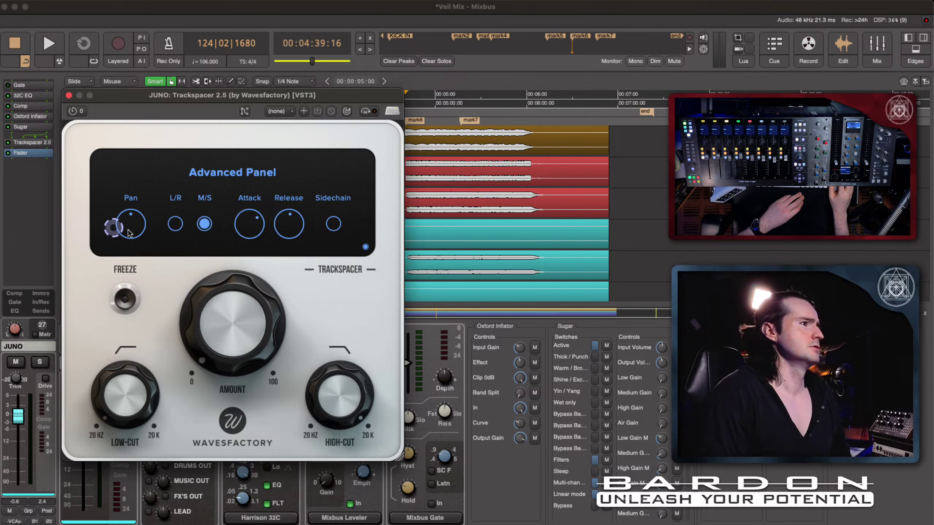
pyautogui.click(363, 247)
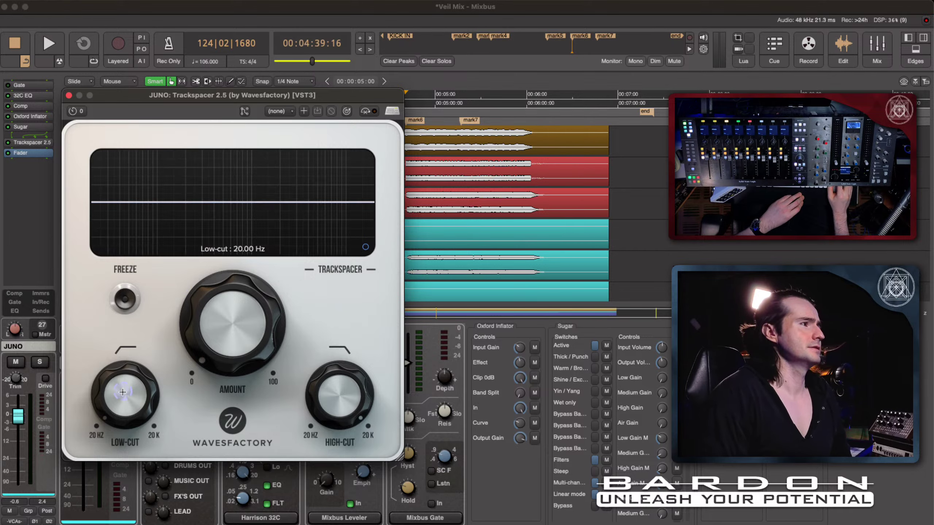
# Set Trackspacer's High-cut to 155.66 Hz, play from mark6 and raise the Amount from zero to about 11 %
pyautogui.moveTo(123, 392)
pyautogui.mouseDown()
pyautogui.moveTo(124, 378)
pyautogui.moveTo(127, 395)
pyautogui.mouseUp()
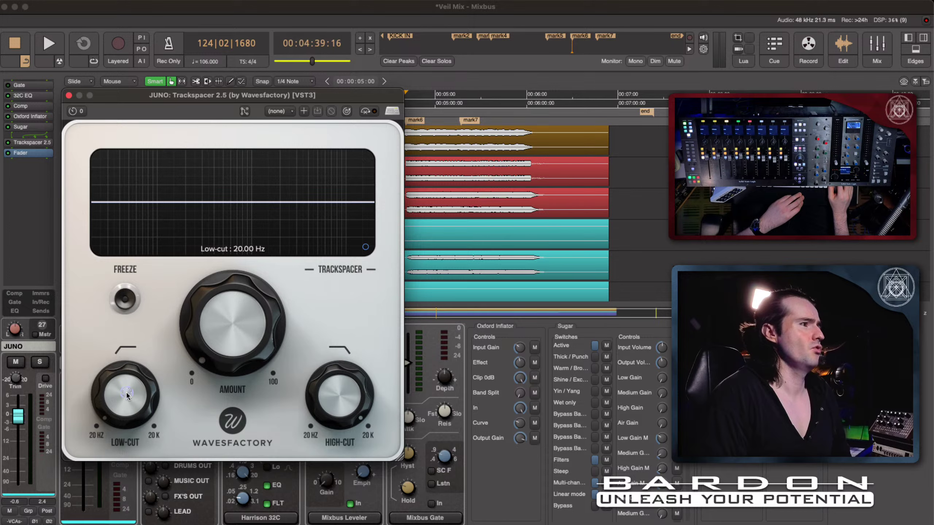
pyautogui.moveTo(346, 401); pyautogui.dragTo(346, 441)
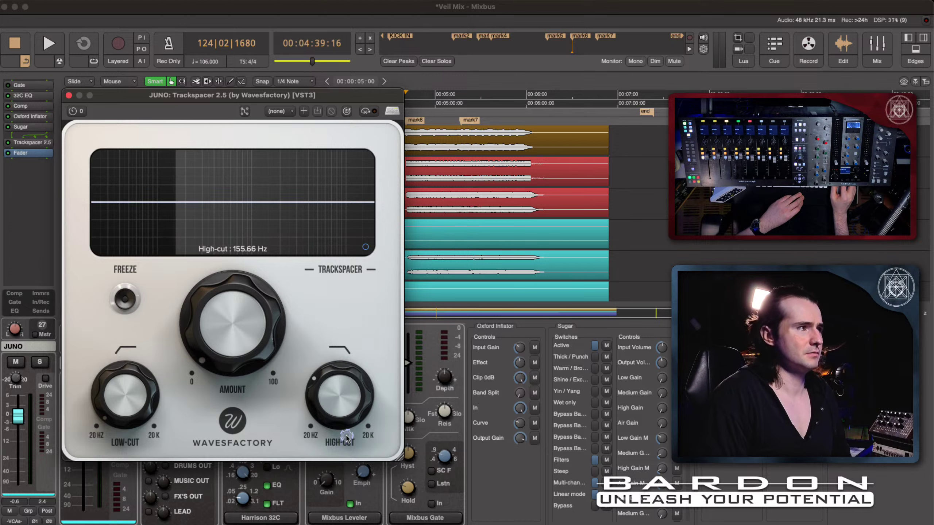
pyautogui.moveTo(235, 310)
pyautogui.mouseDown()
pyautogui.moveTo(234, 298)
pyautogui.moveTo(235, 310)
pyautogui.mouseUp()
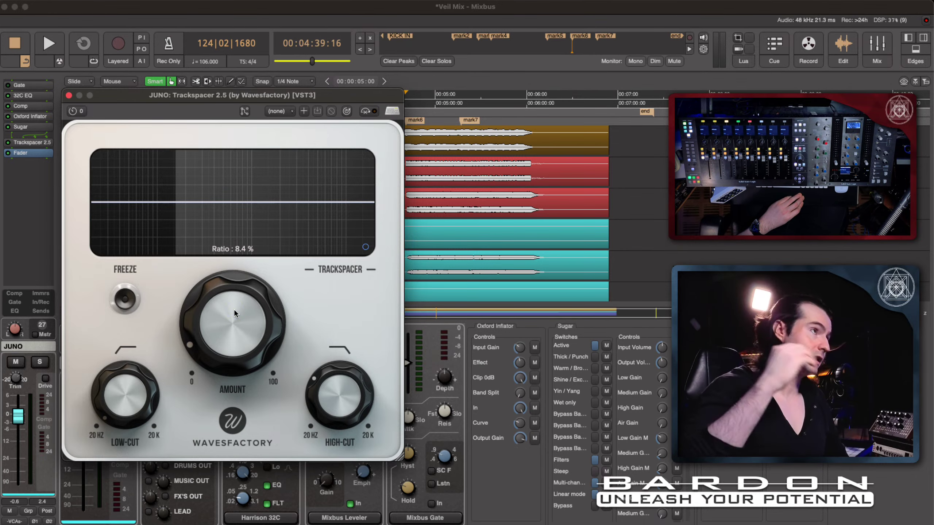
pyautogui.moveTo(234, 310); pyautogui.dragTo(264, 333)
pyautogui.press('space')
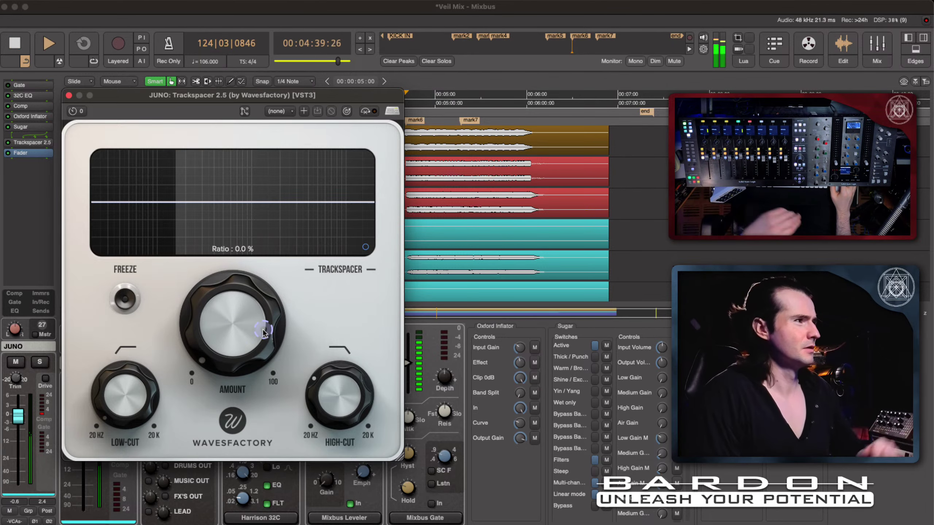
pyautogui.click(243, 327)
pyautogui.moveTo(243, 327); pyautogui.dragTo(256, 291)
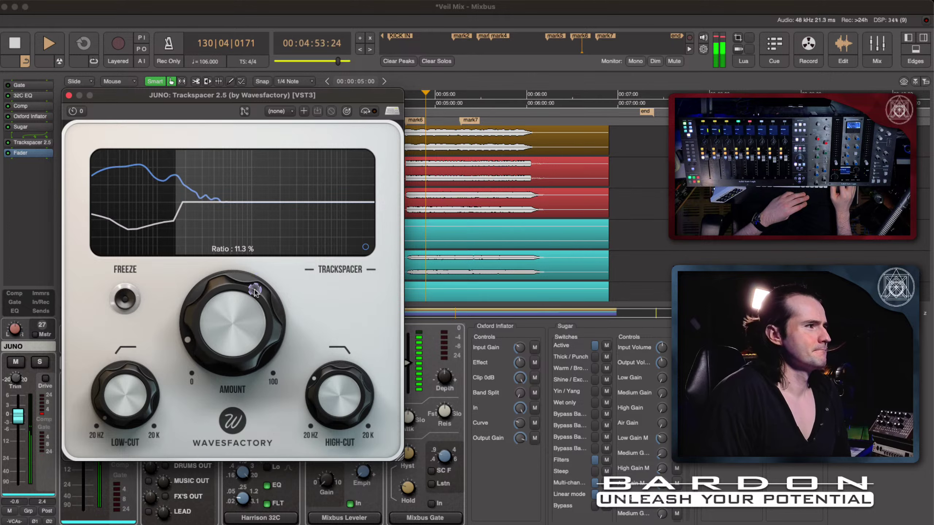
# Set Trackspacer's Release to 20.45 ms in the Advanced Panel
pyautogui.click(364, 247)
pyautogui.moveTo(290, 225); pyautogui.dragTo(288, 238)
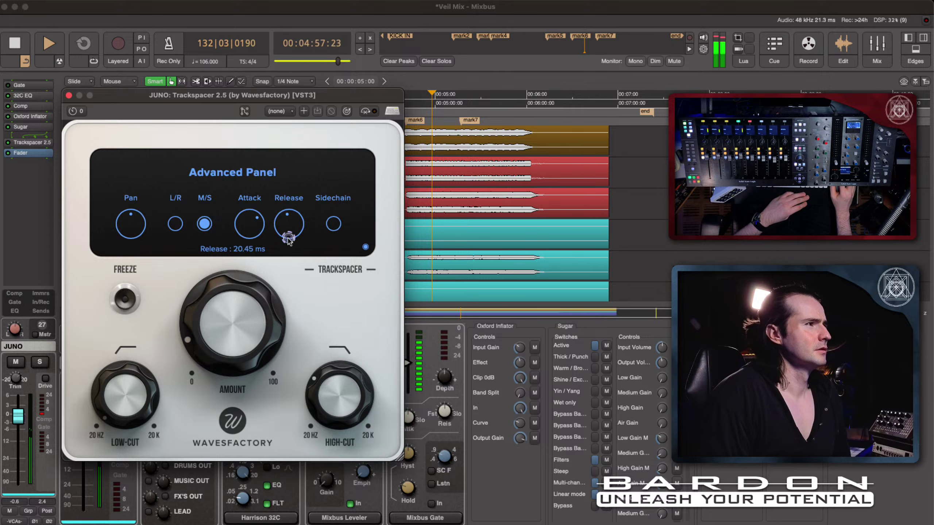
pyautogui.click(365, 247)
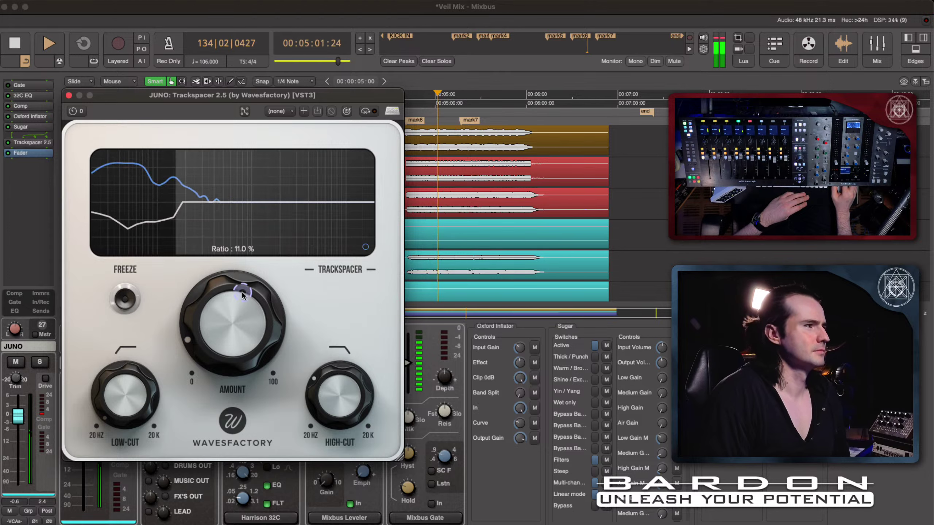
# Set Trackspacer's Amount to 6.9 % and its High-cut to 362.84 Hz while the mix plays
pyautogui.moveTo(232, 311); pyautogui.dragTo(231, 317)
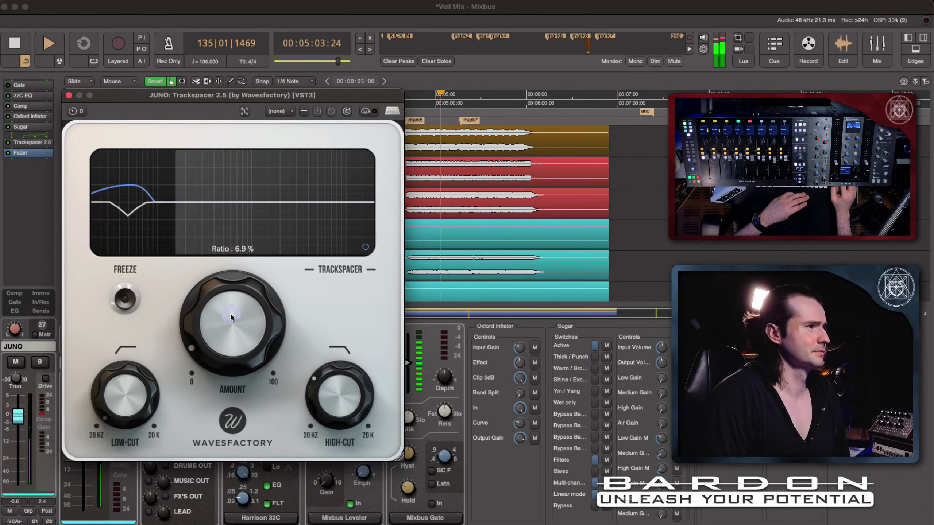
pyautogui.moveTo(339, 406); pyautogui.dragTo(339, 396)
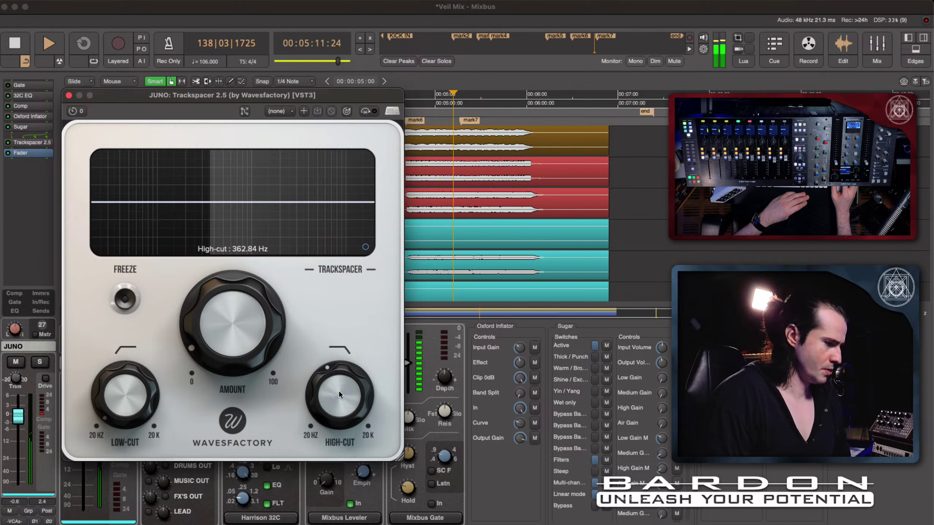
# Compare the mix with JUNO's Trackspacer off and on, and stop playback
pyautogui.click(342, 307)
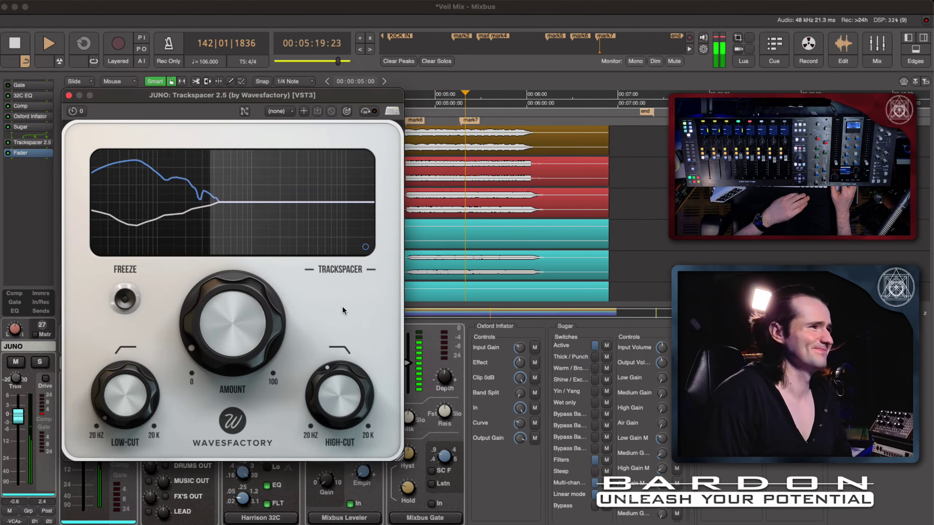
pyautogui.click(346, 111)
pyautogui.click(386, 111)
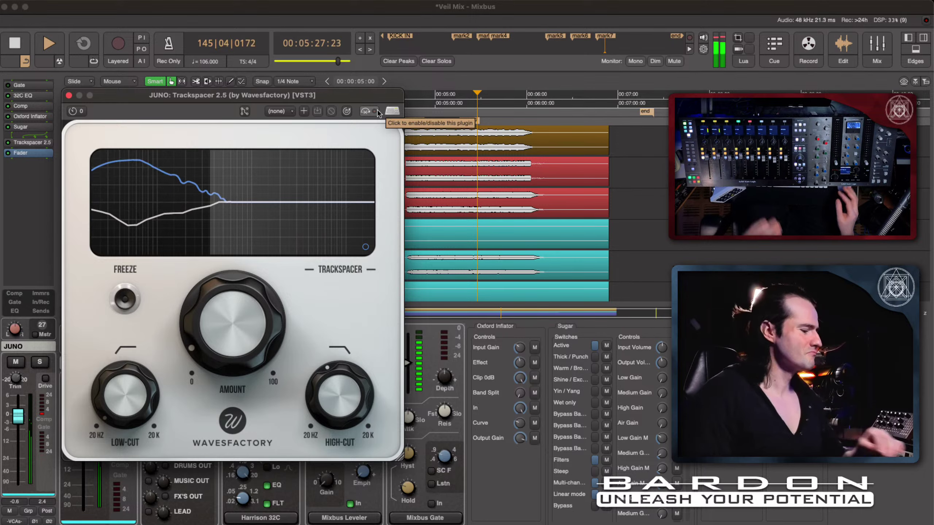
pyautogui.press('space')
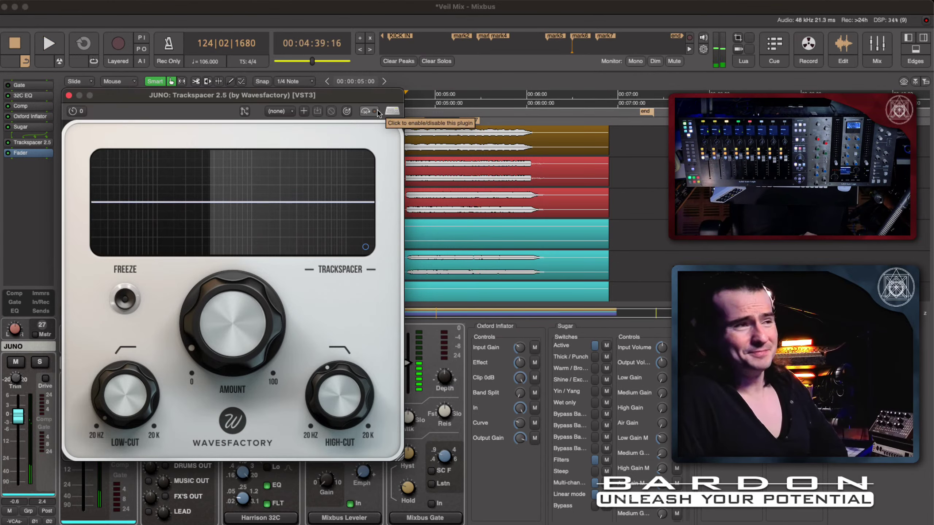
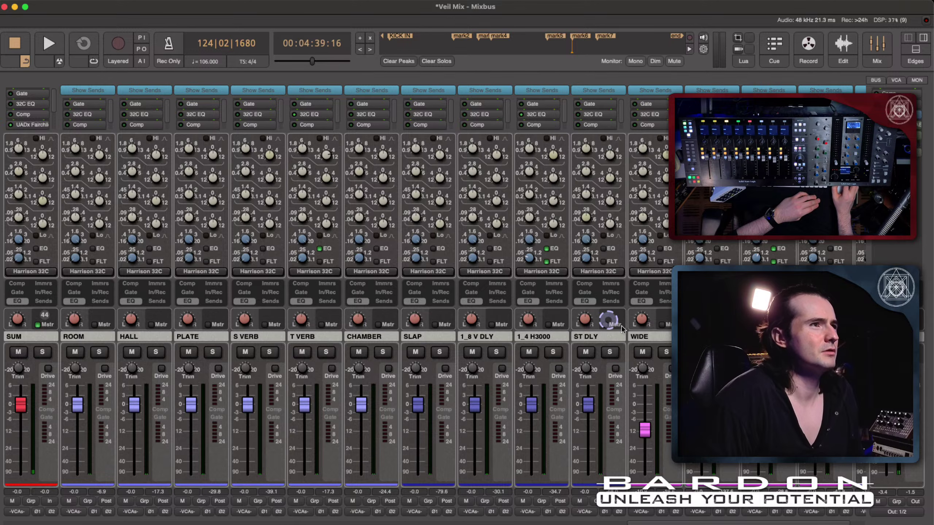
# Inspect the Studio D Chorus and bx_stereomaker settings on the DIMENSION bus, and close the plugin windows
pyautogui.hscroll(2, 434, 291)
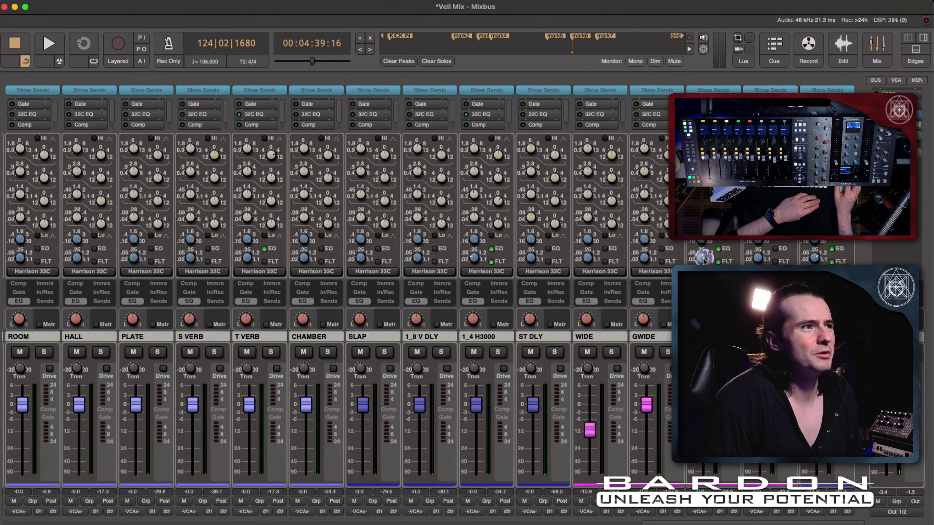
pyautogui.click(700, 302)
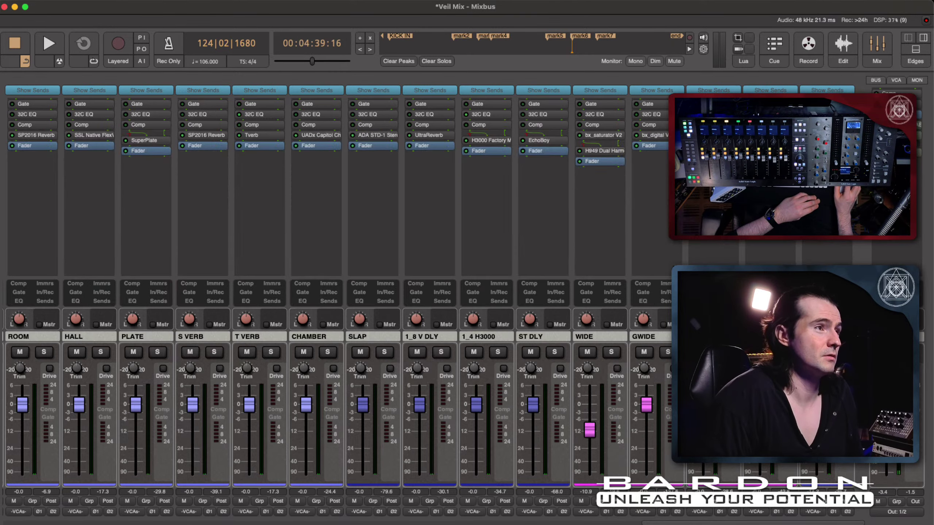
pyautogui.doubleClick(715, 136)
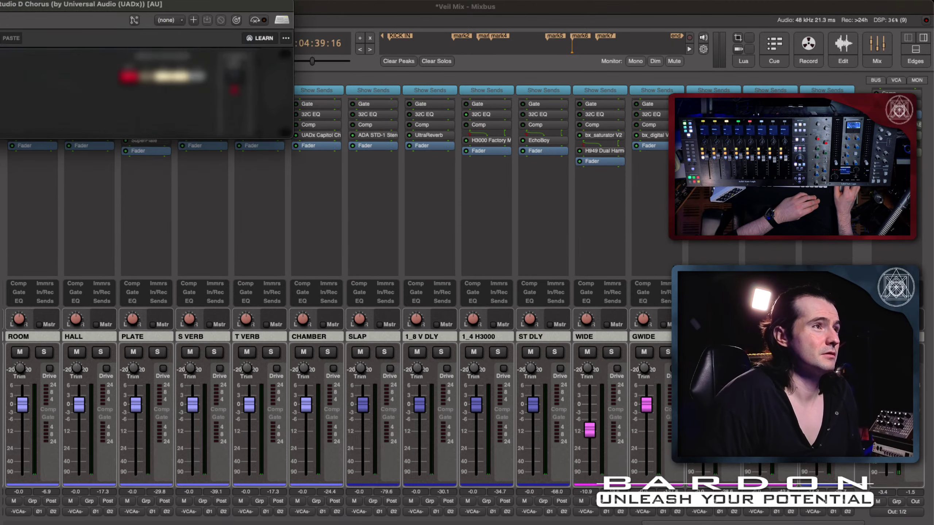
pyautogui.moveTo(217, 3); pyautogui.dragTo(454, 91)
pyautogui.click(48, 96)
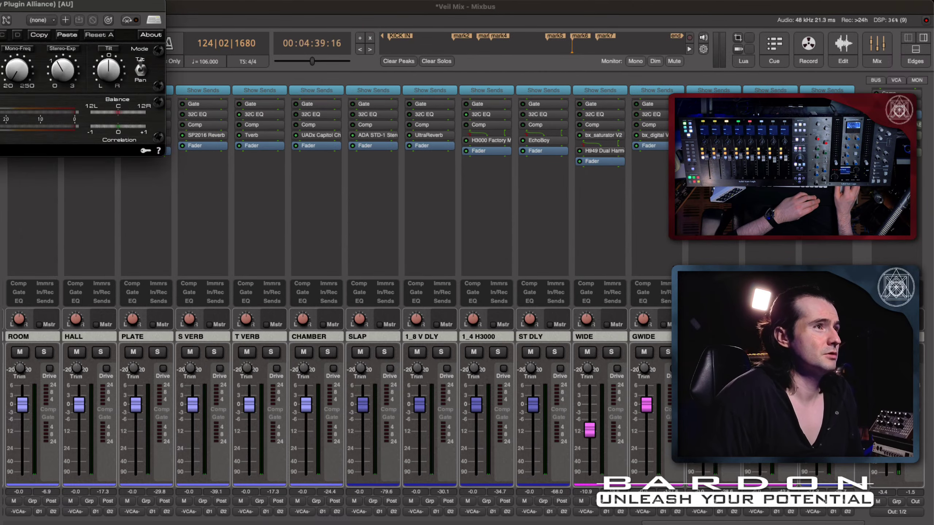
pyautogui.moveTo(1, 12); pyautogui.dragTo(201, 125)
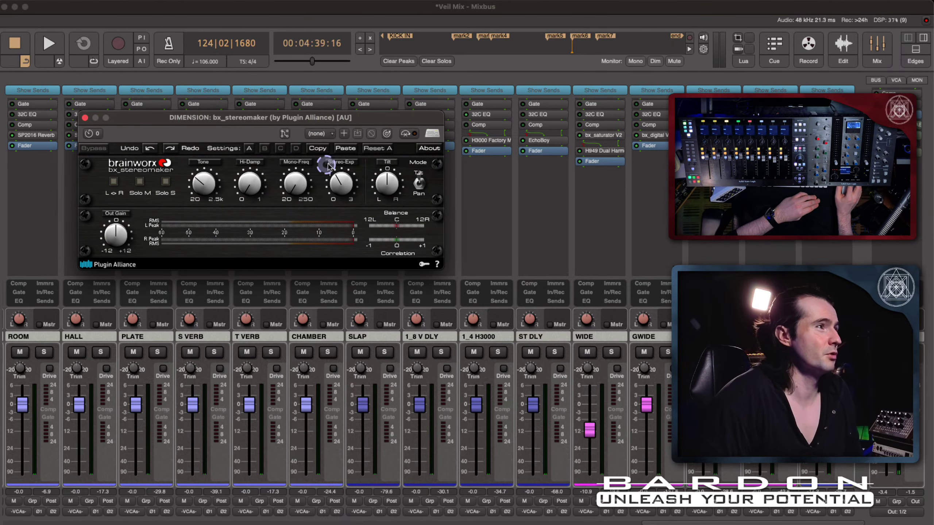
pyautogui.click(84, 119)
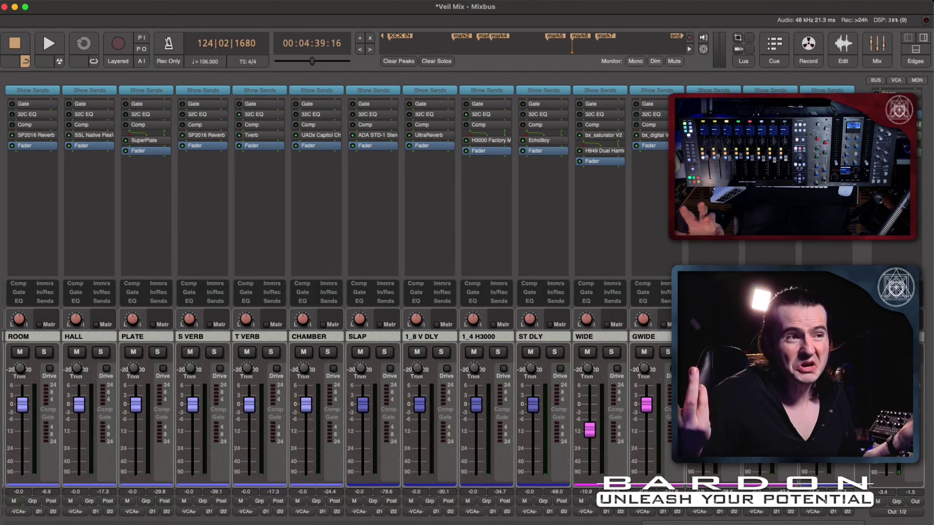
# Inspect the fiedler audio stage settings on the STAGE bus and close the plugin window
pyautogui.click(474, 220)
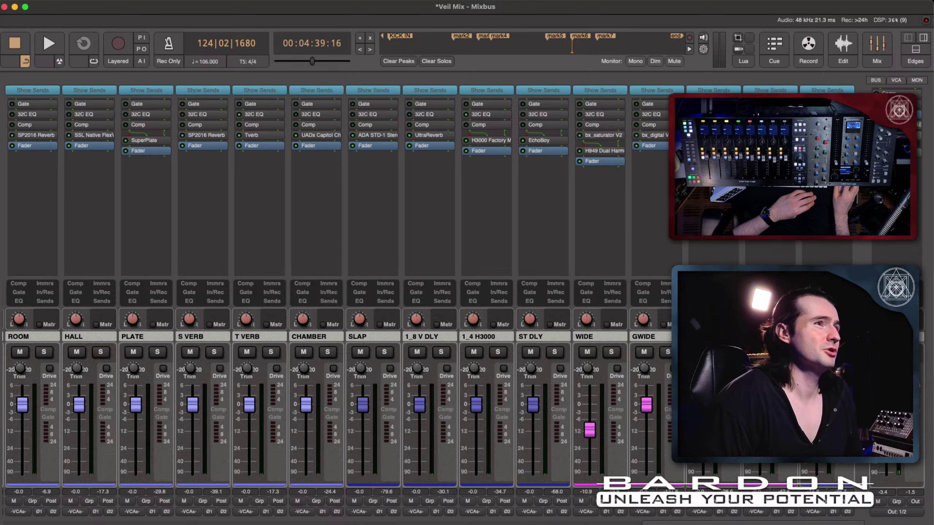
pyautogui.moveTo(129, 9); pyautogui.dragTo(455, 81)
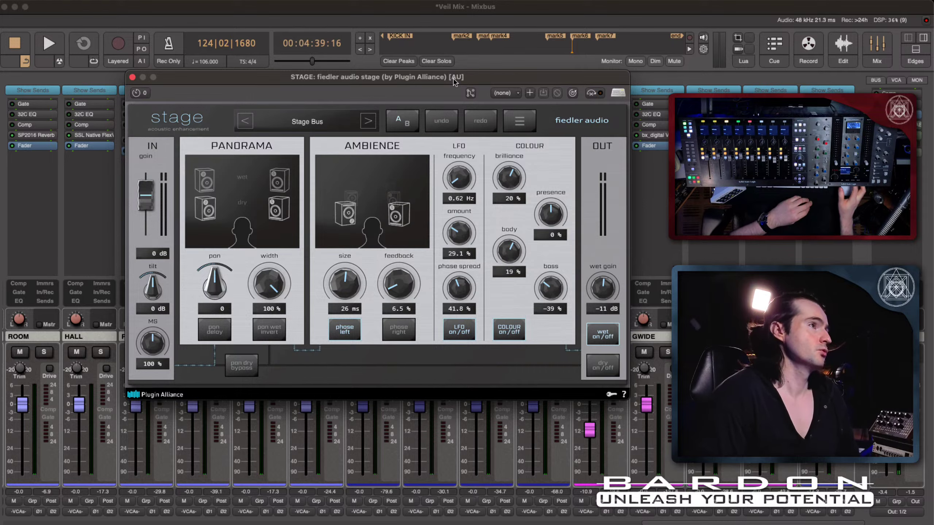
pyautogui.click(134, 78)
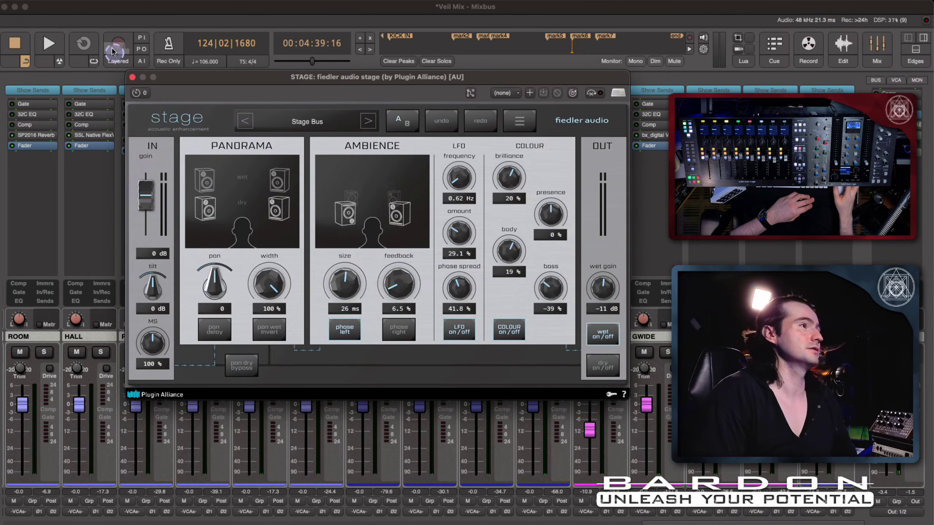
pyautogui.click(133, 78)
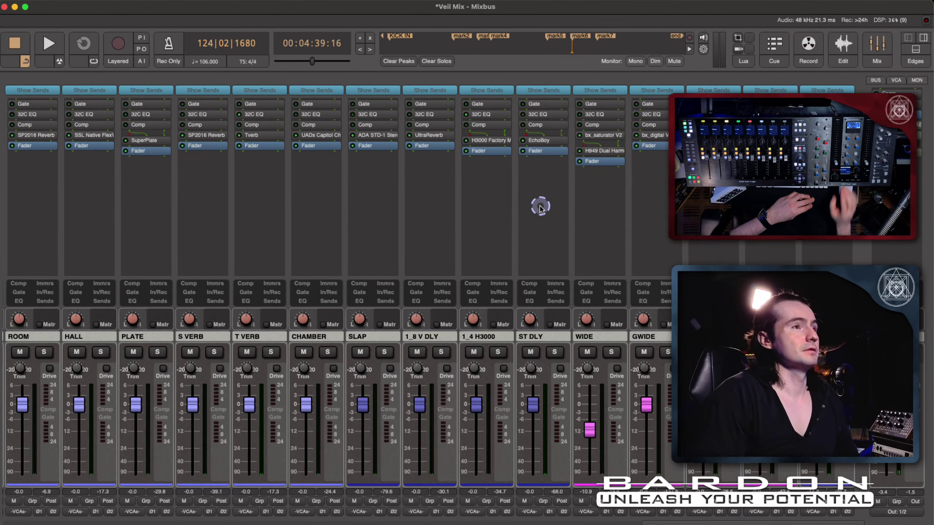
# Add a post-fader aux send from the JUNO track to the DIMENSION bus
pyautogui.hscroll(-10, 540, 209)
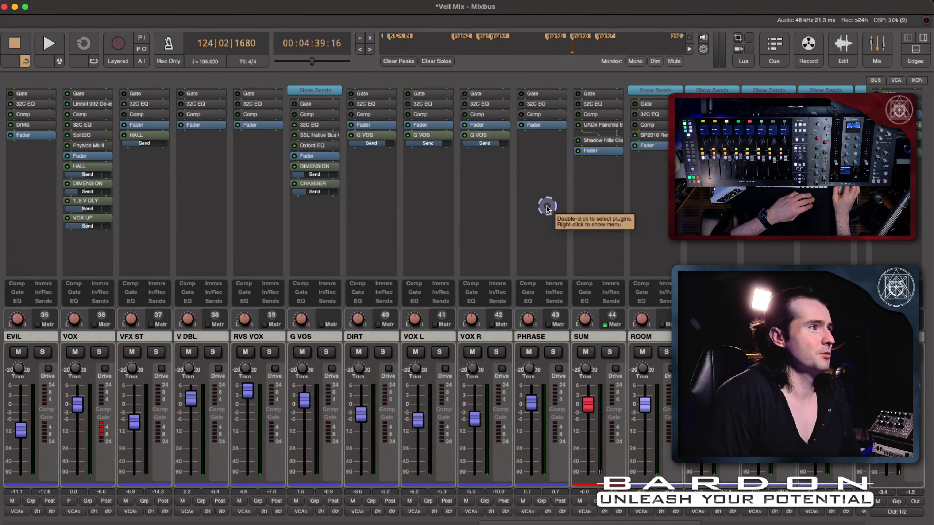
pyautogui.hscroll(-2, 547, 209)
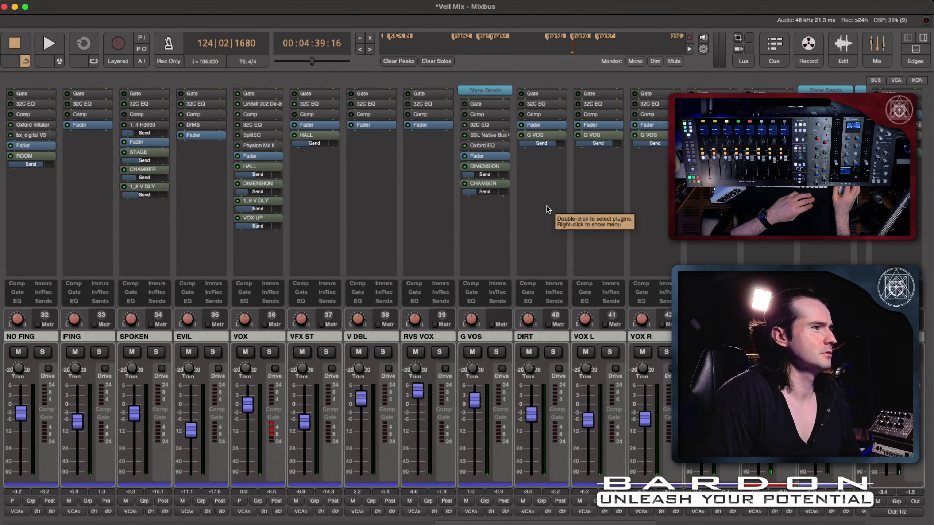
pyautogui.hscroll(-8, 548, 209)
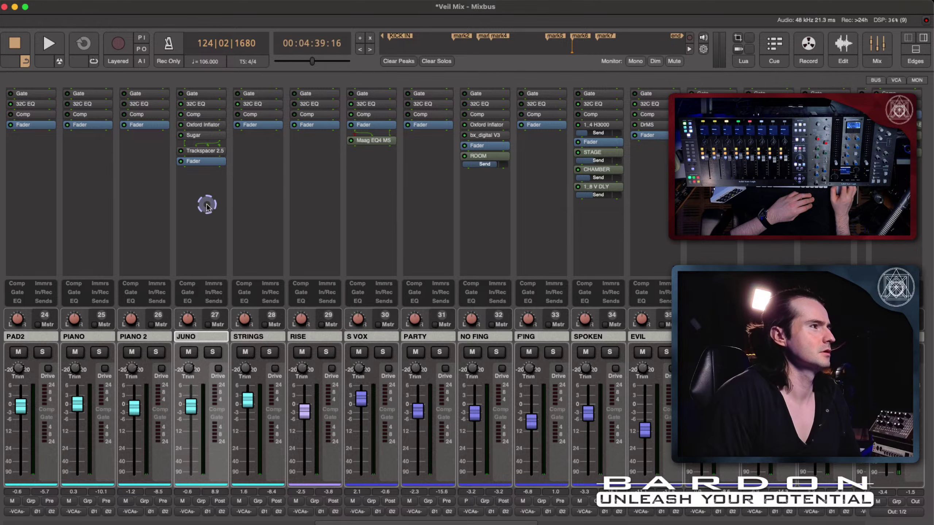
pyautogui.hscroll(-2, 207, 207)
pyautogui.rightClick(324, 196)
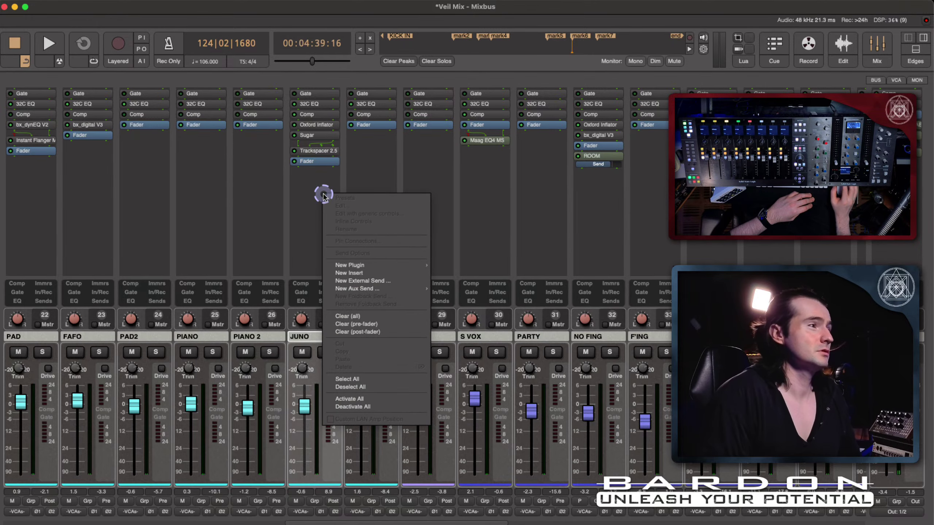
pyautogui.moveTo(386, 291)
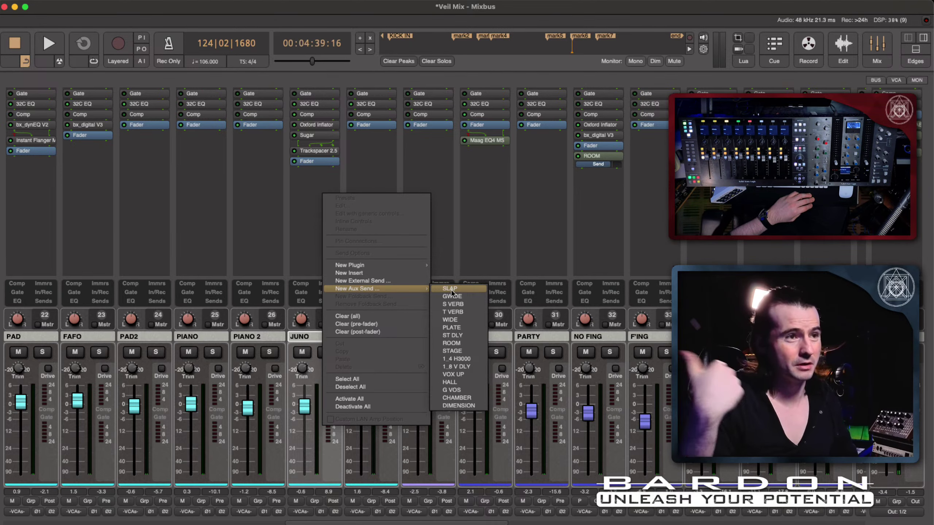
pyautogui.click(465, 366)
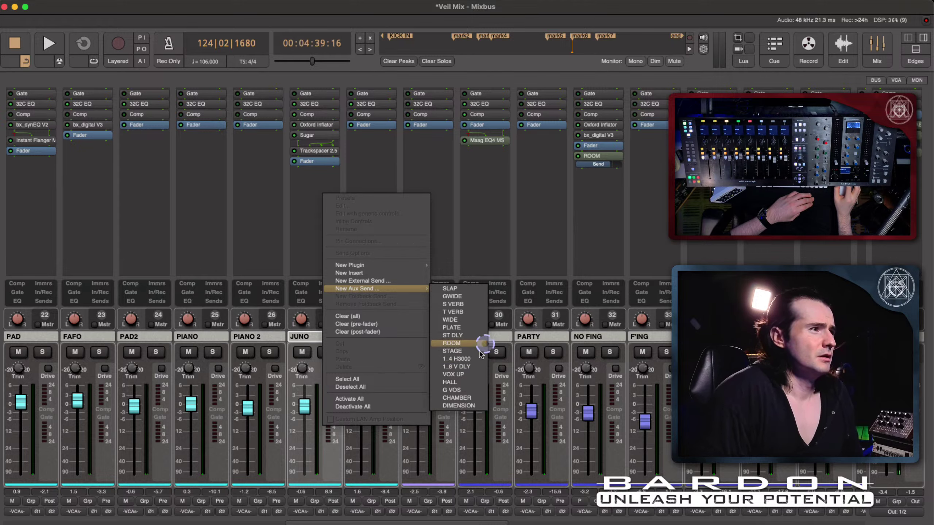
pyautogui.click(467, 405)
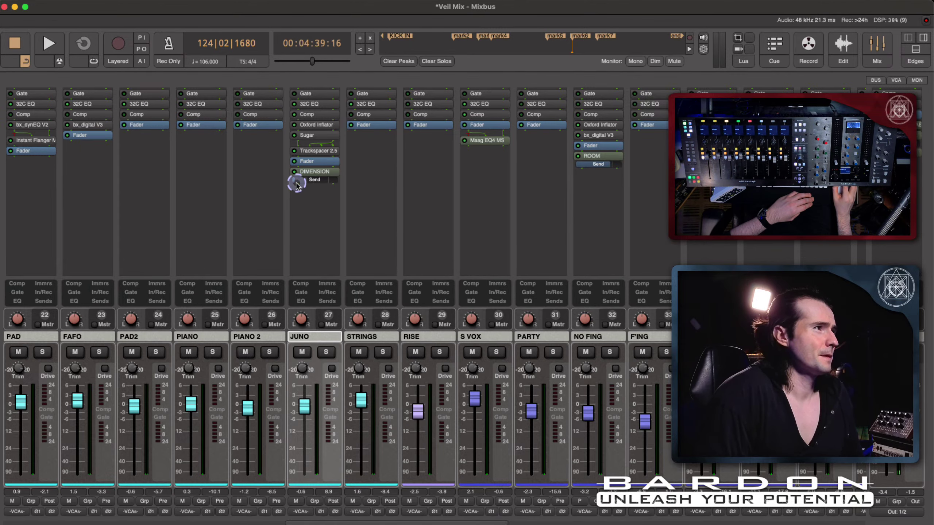
# Play the mix, raise JUNO's DIMENSION send to about -1.5 dB and settle it at -15.48 dB
pyautogui.moveTo(298, 182)
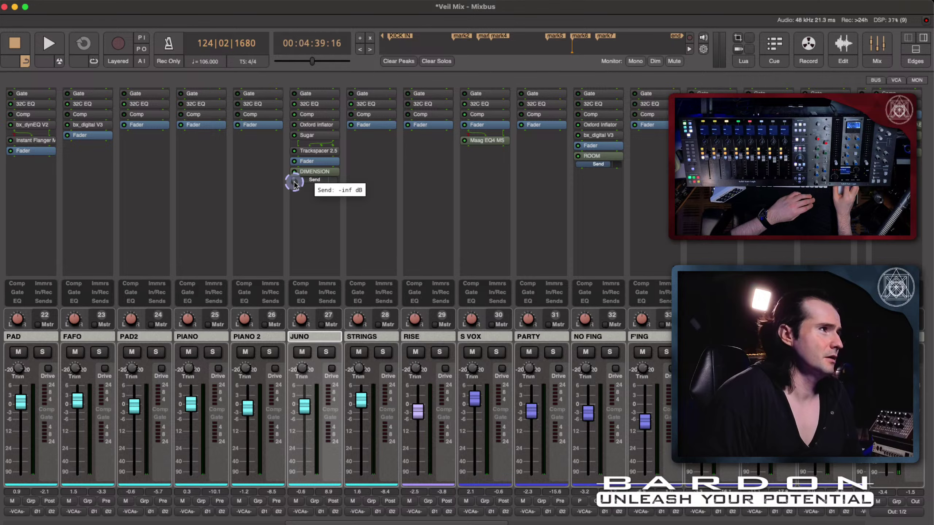
pyautogui.scroll(2, 300, 182)
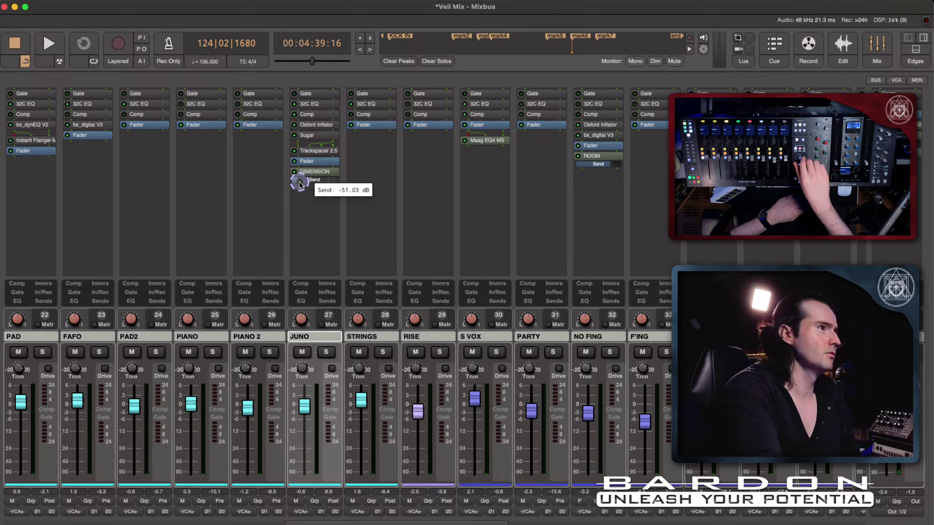
pyautogui.scroll(-2, 299, 184)
pyautogui.press('space')
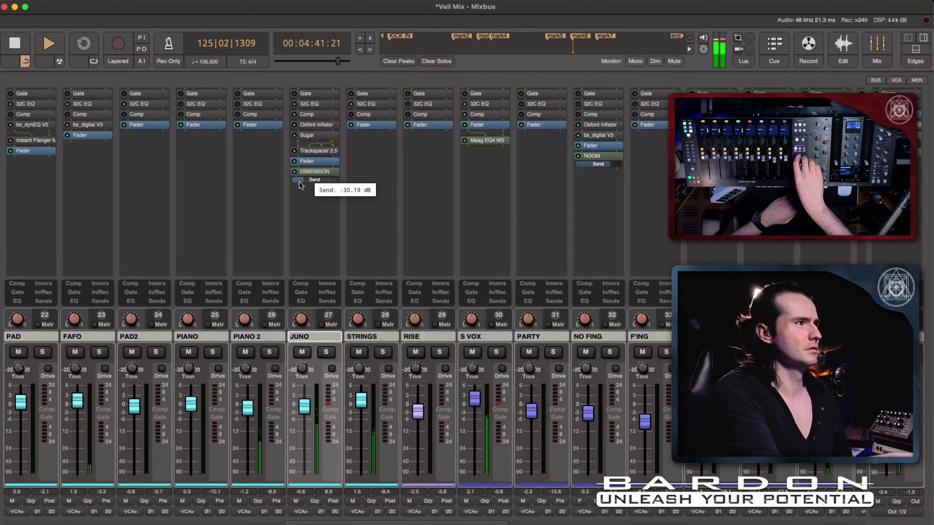
pyautogui.scroll(4, 299, 182)
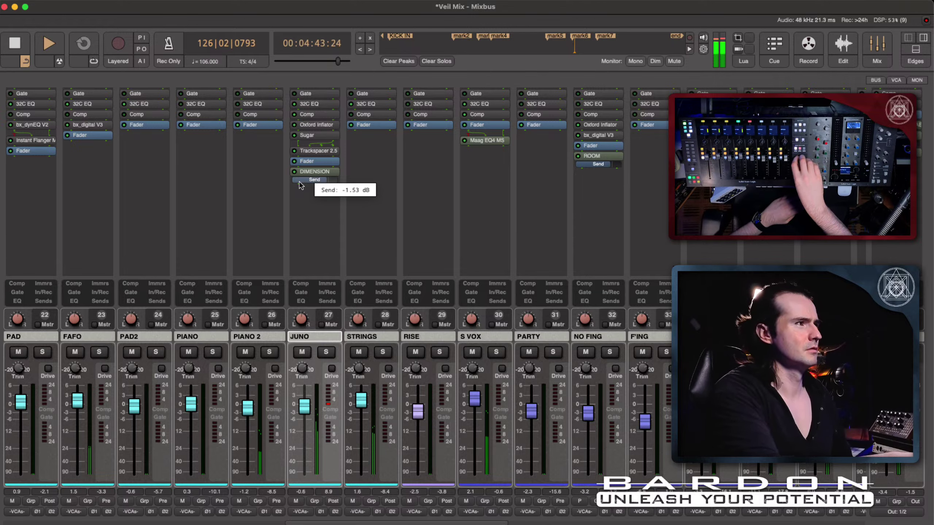
pyautogui.scroll(-3, 300, 180)
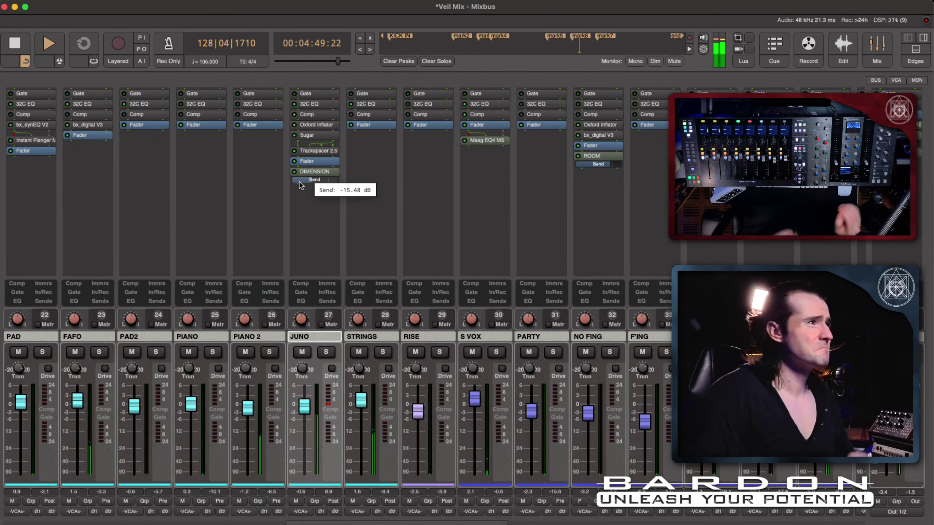
# Compare the mix with JUNO's DIMENSION send off and on, and stop playback
pyautogui.click(295, 171)
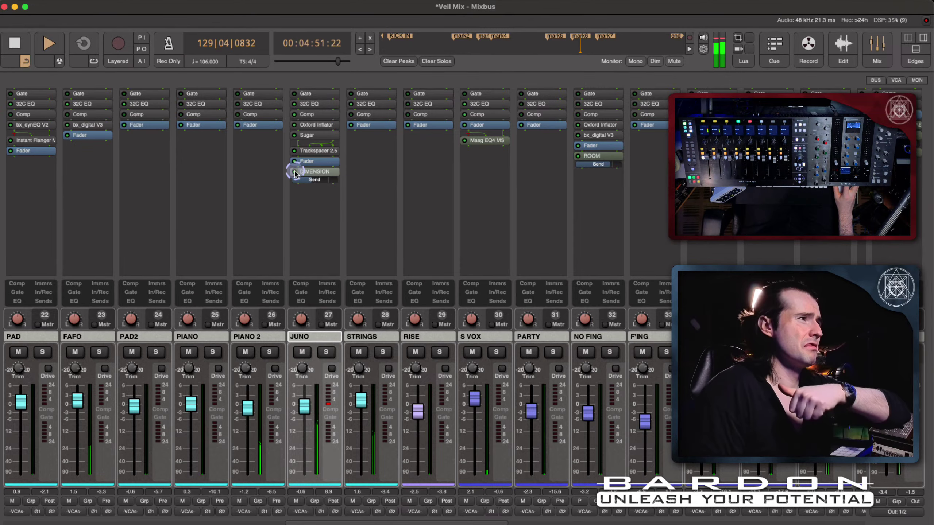
pyautogui.click(324, 222)
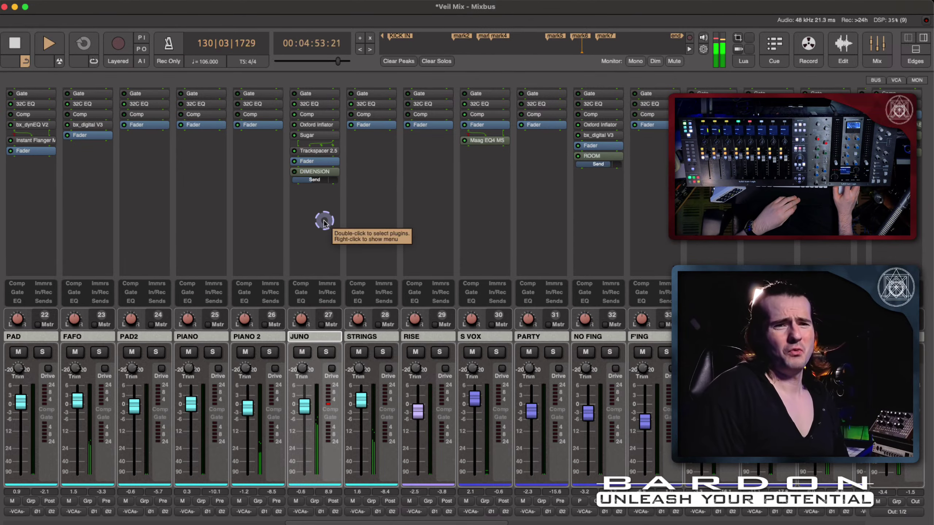
pyautogui.click(294, 172)
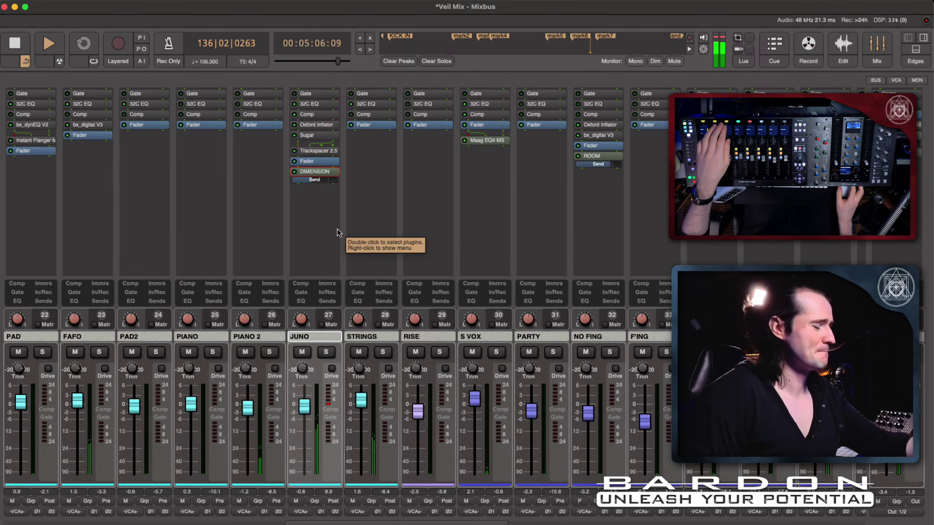
pyautogui.press('space')
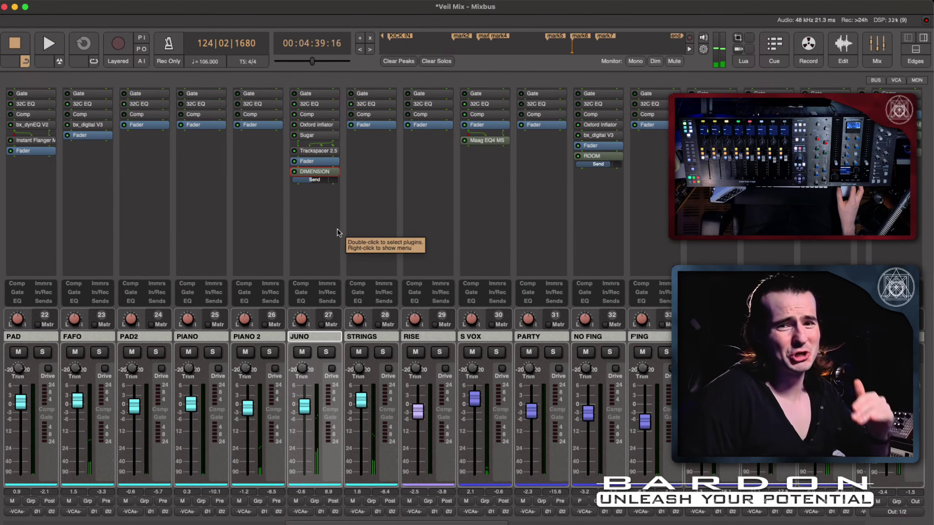
pyautogui.click(323, 184)
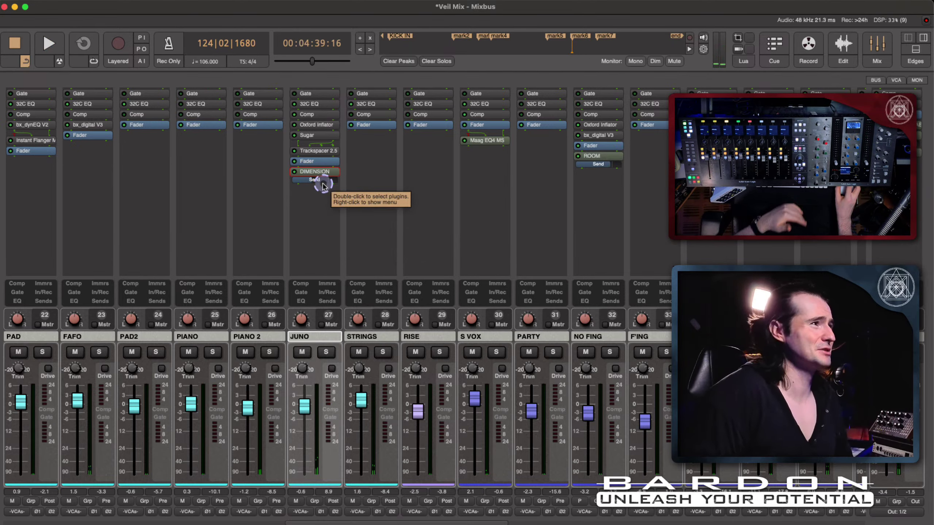
pyautogui.click(296, 174)
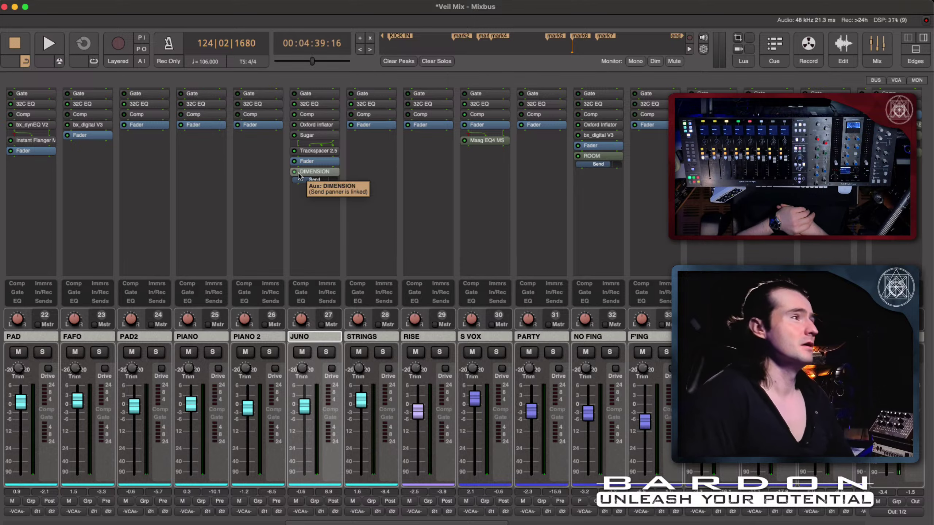
pyautogui.click(297, 173)
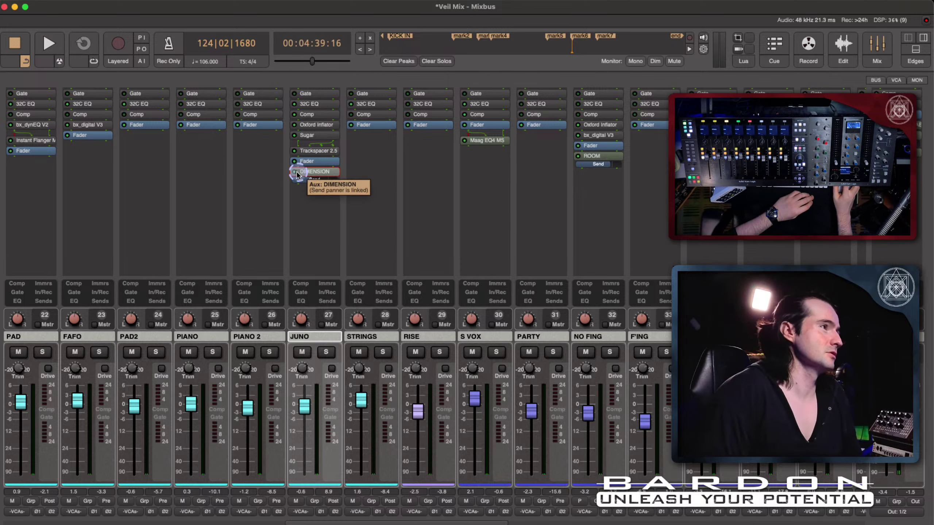
pyautogui.click(297, 173)
pyautogui.click(316, 174)
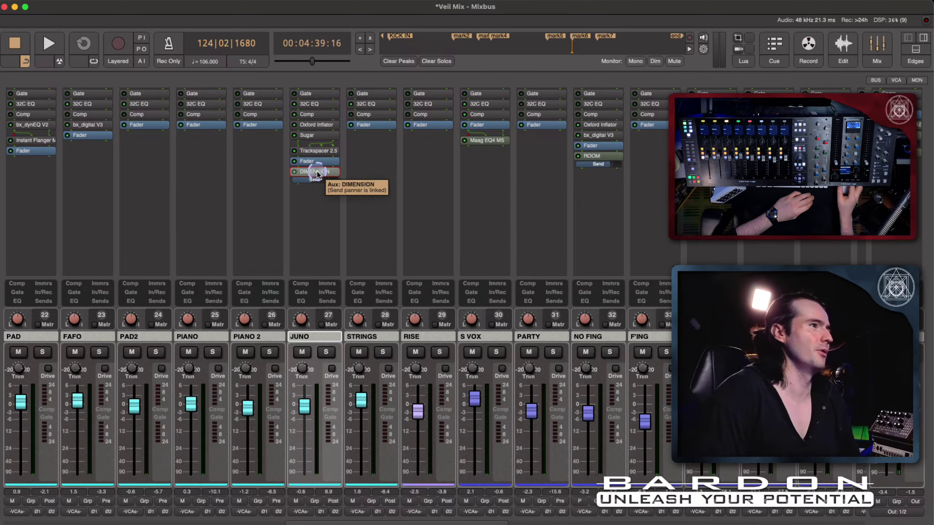
# Drop JUNO's DIMENSION send to -inf dB, play the mix while raising it back to -15.48 dB, and stop playback
pyautogui.click(316, 181)
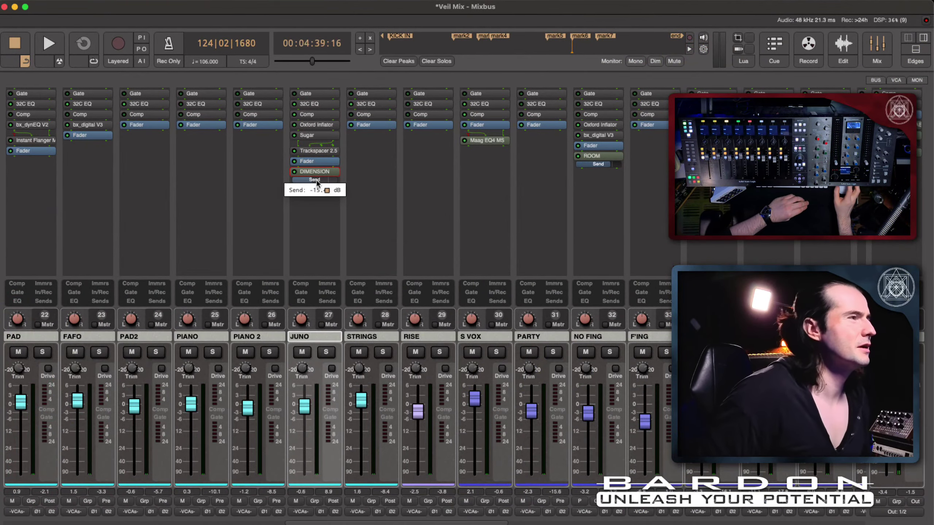
pyautogui.scroll(10, 318, 181)
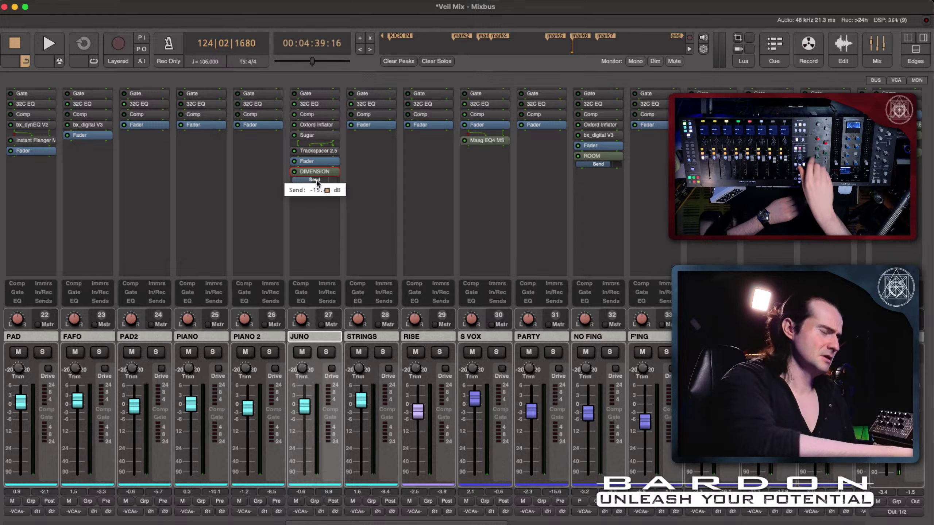
pyautogui.scroll(-15, 317, 181)
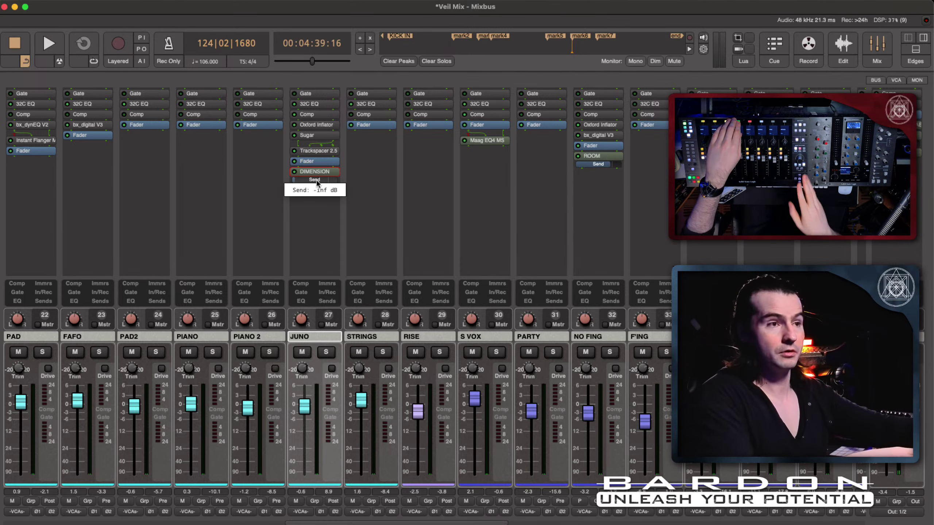
pyautogui.press('space')
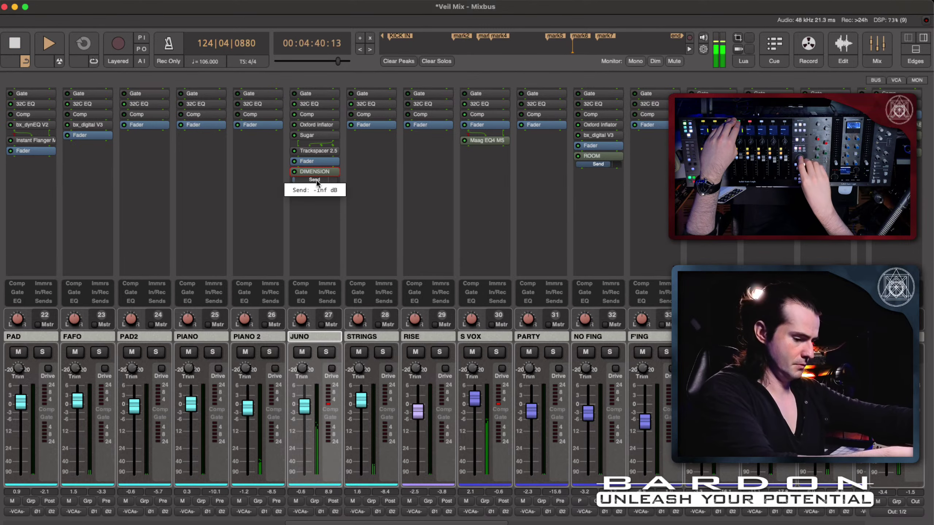
pyautogui.scroll(5, 316, 180)
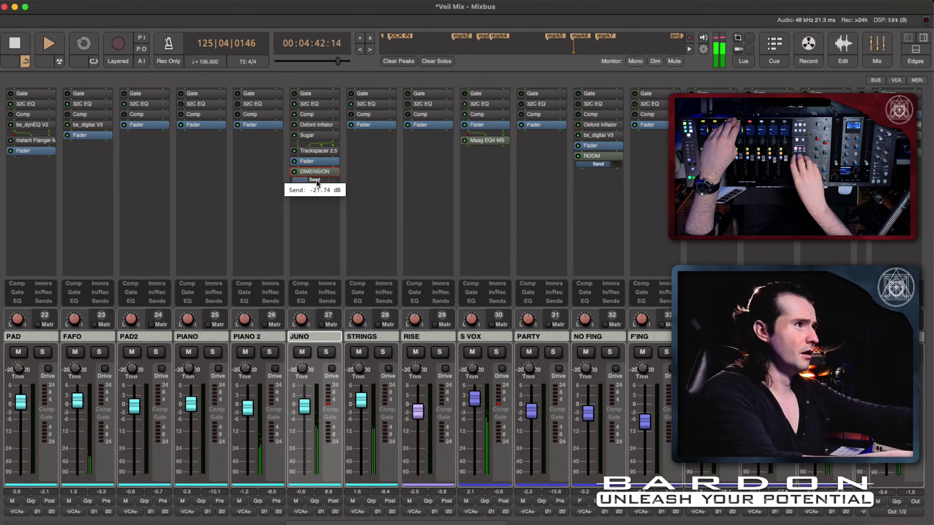
pyautogui.scroll(3, 317, 180)
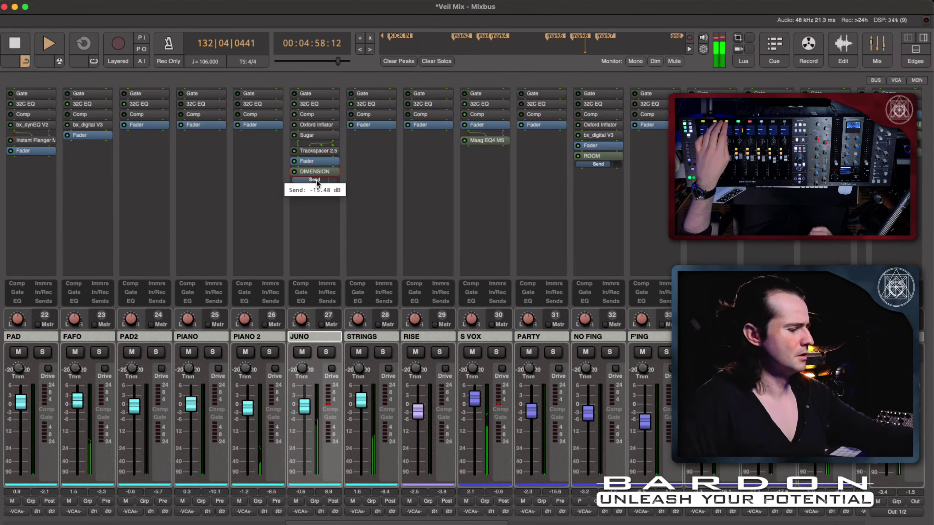
pyautogui.press('space')
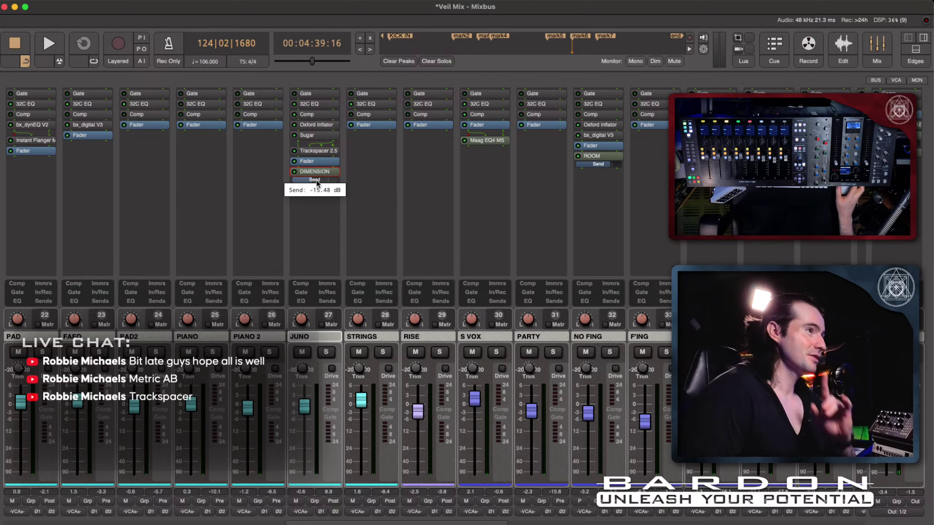
# Add a post-fader aux send from the JUNO track to the STAGE bus
pyautogui.rightClick(313, 200)
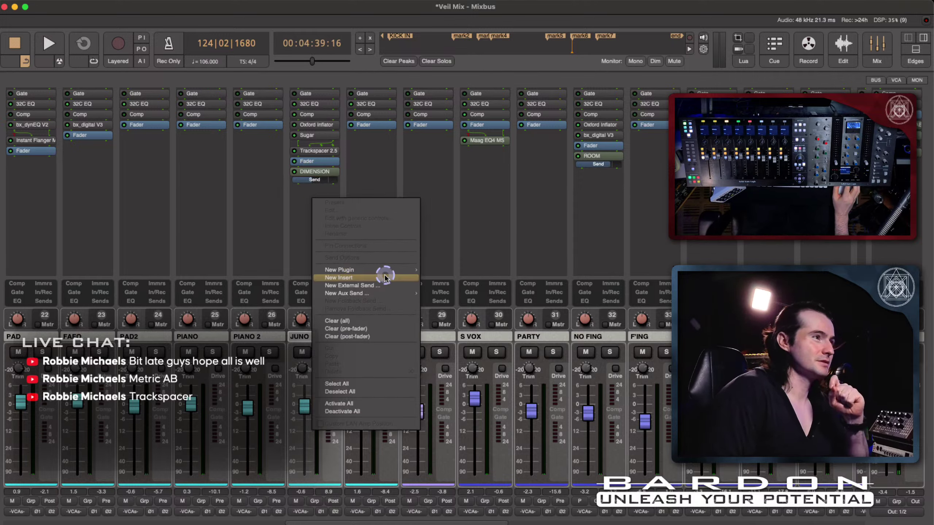
pyautogui.moveTo(385, 294)
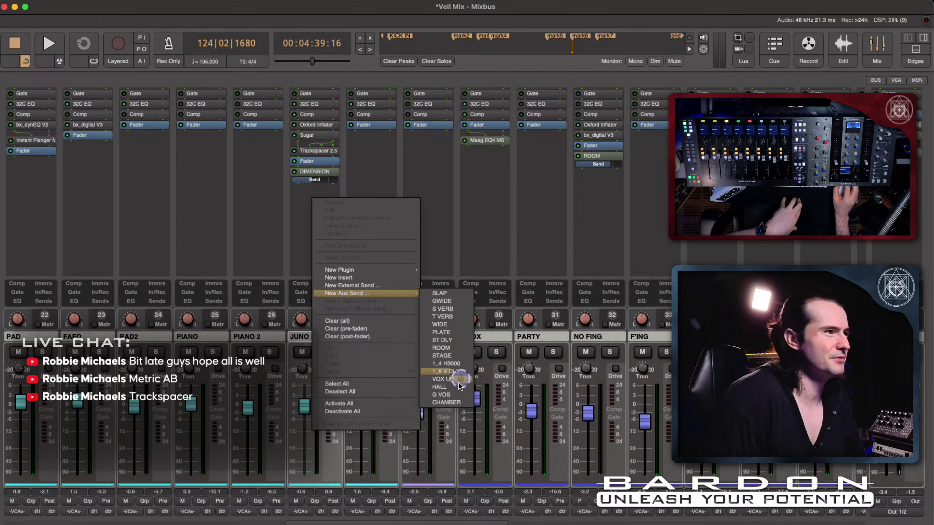
pyautogui.click(456, 355)
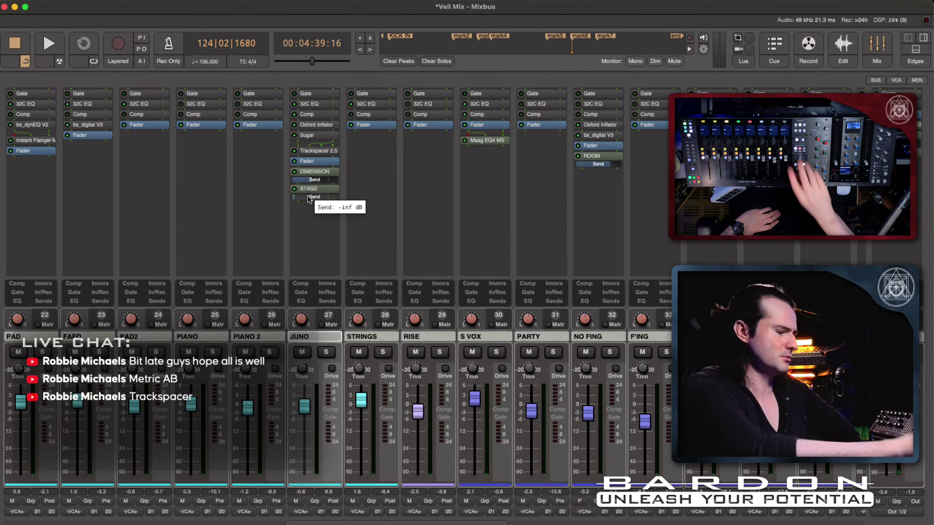
# Play the mix, raise JUNO's STAGE send to about 0.56 dB and back it off to a lower level
pyautogui.press('space')
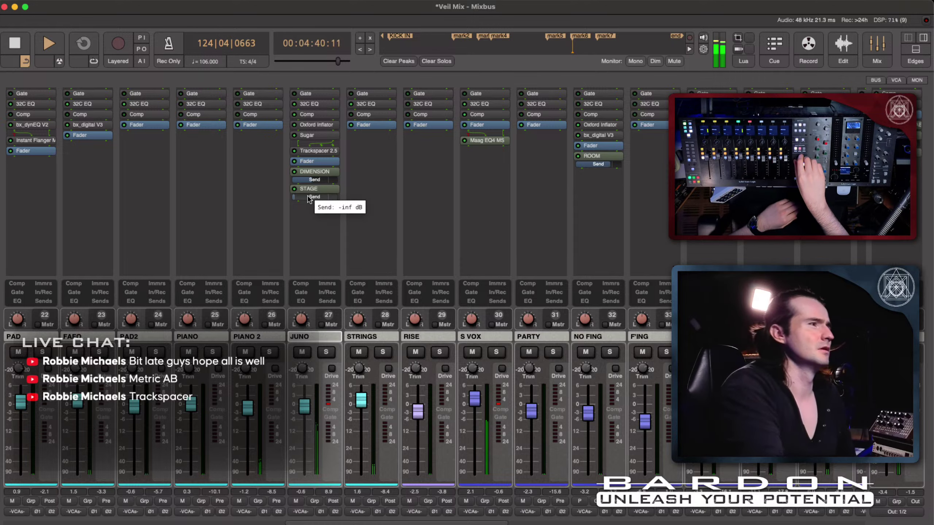
pyautogui.scroll(3, 308, 199)
pyautogui.scroll(15, 308, 200)
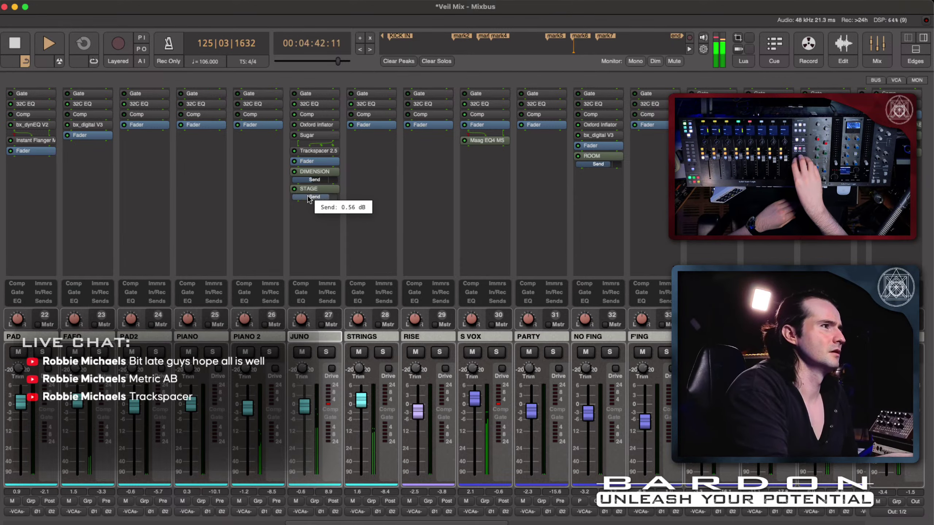
pyautogui.scroll(-8, 308, 199)
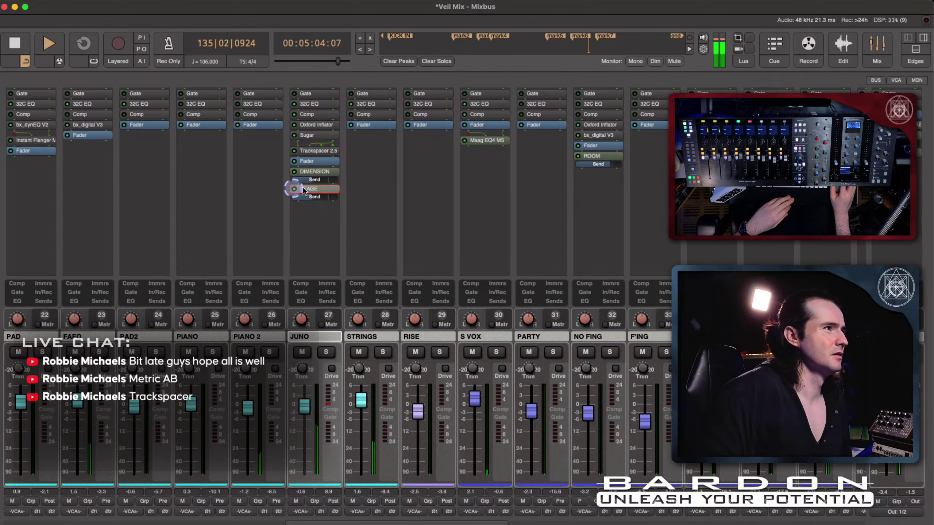
# Compare the mix with JUNO's STAGE and DIMENSION sends off and on, and stop playback
pyautogui.click(300, 189)
pyautogui.click(296, 173)
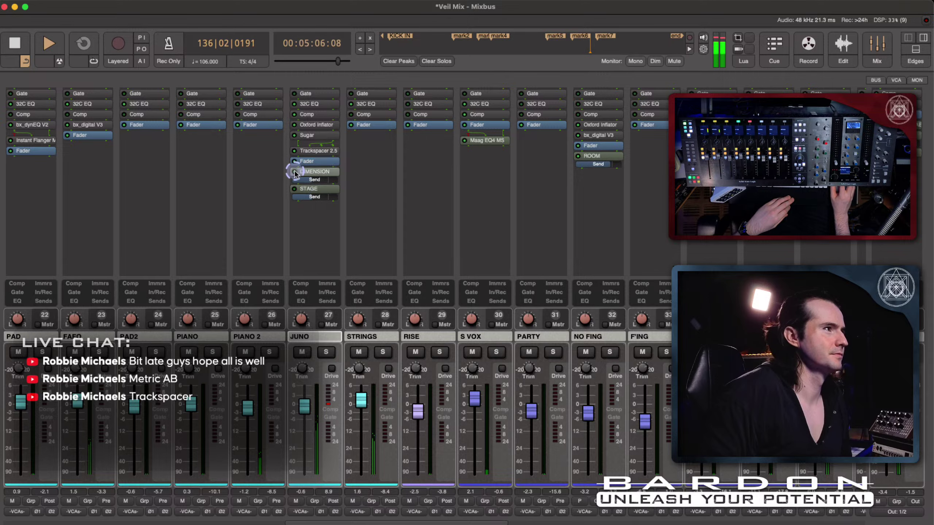
pyautogui.click(319, 175)
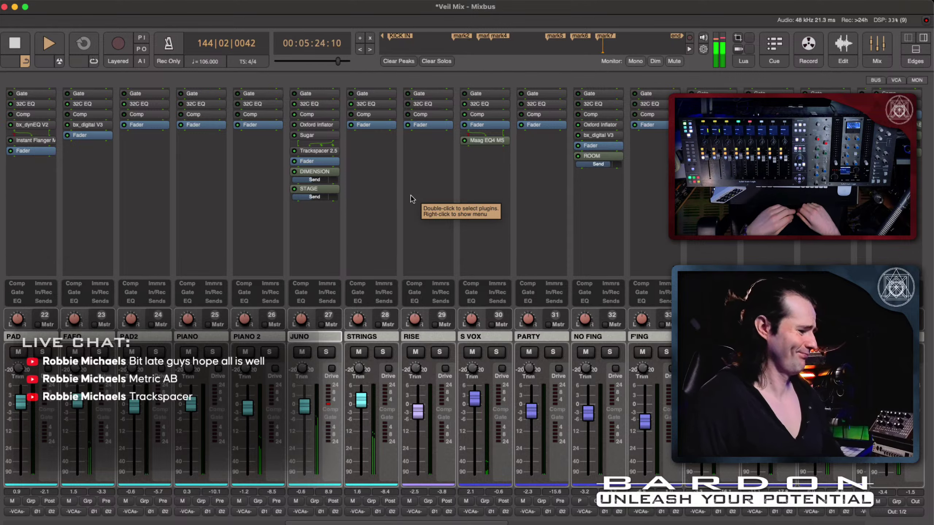
pyautogui.press('space')
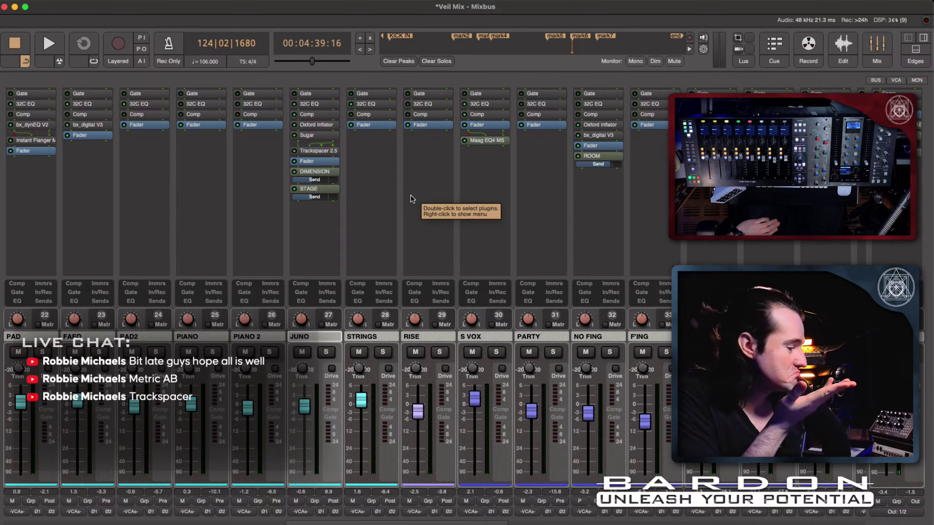
# Solo the JUNO track
pyautogui.press('s')
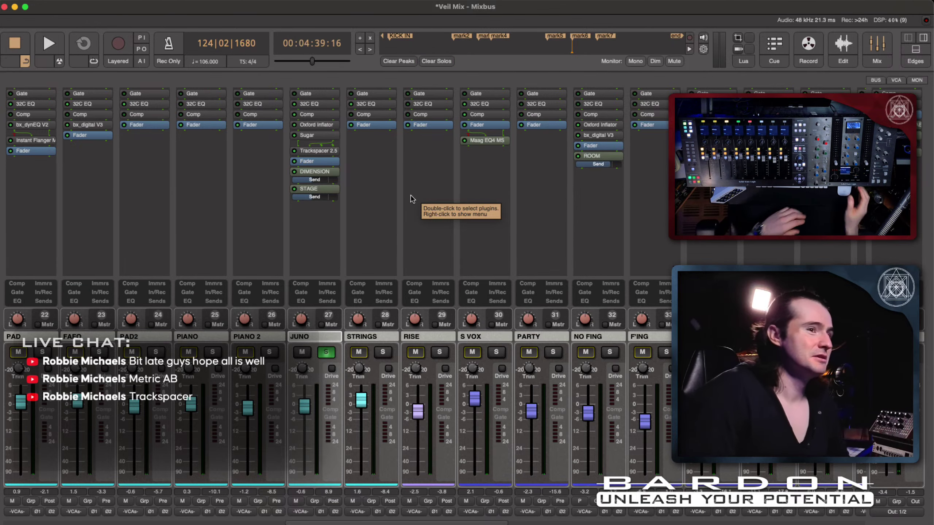
# Play back the mix and turn on Drive saturation for the JUNO channel
pyautogui.hscroll(2, 307, 345)
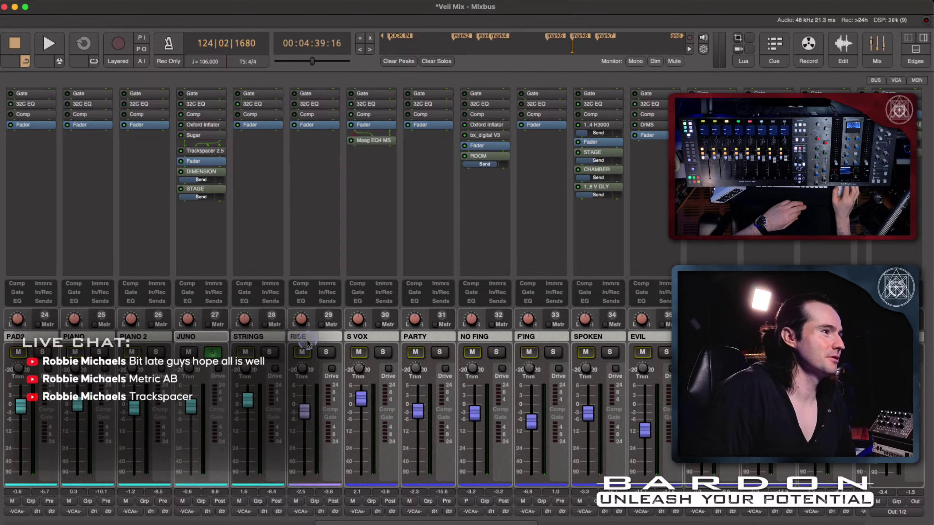
pyautogui.hscroll(-3, 307, 344)
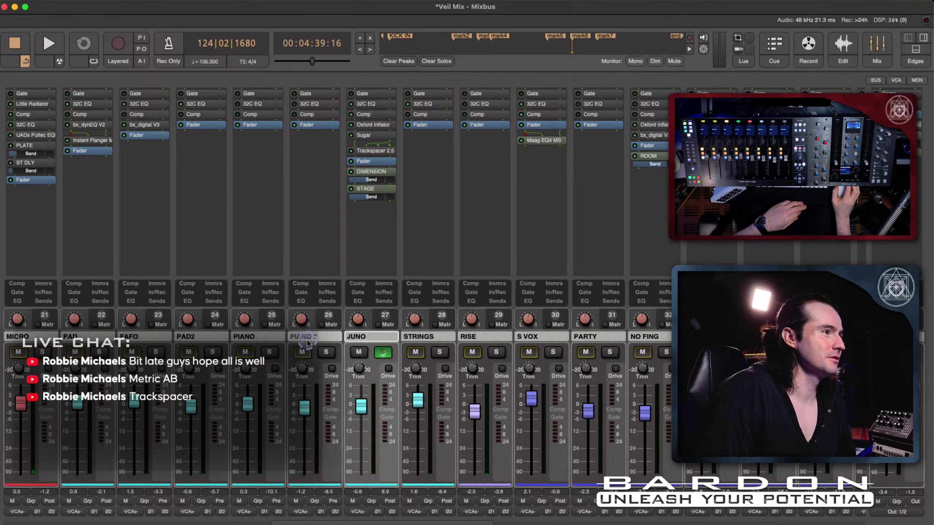
pyautogui.press('space')
pyautogui.click(388, 369)
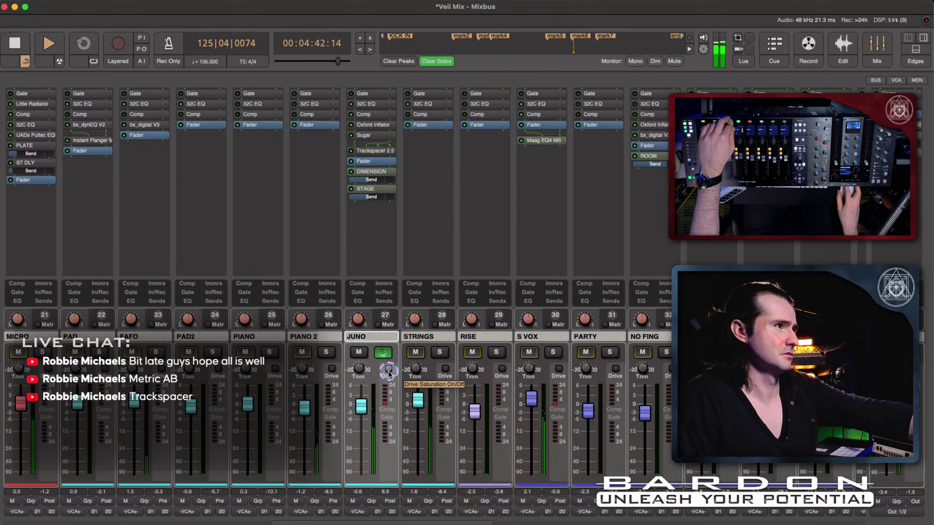
pyautogui.click(388, 369)
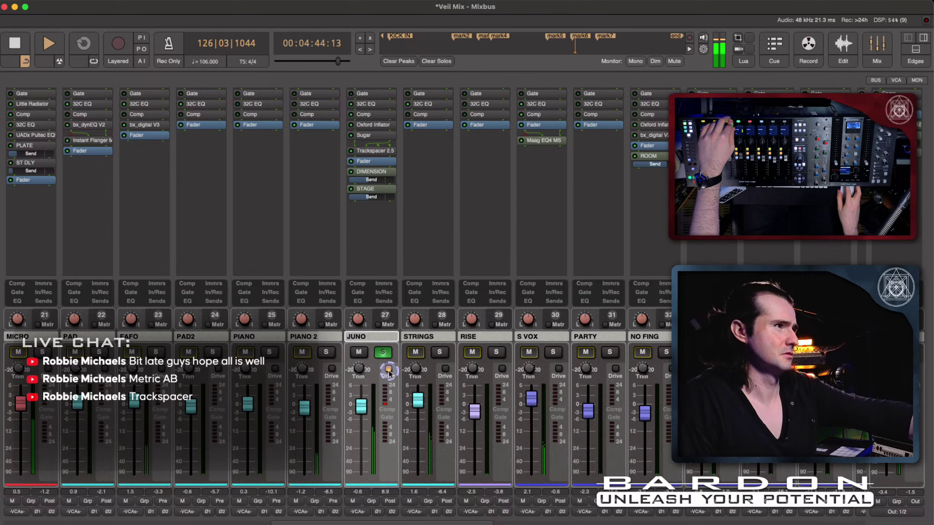
pyautogui.click(358, 150)
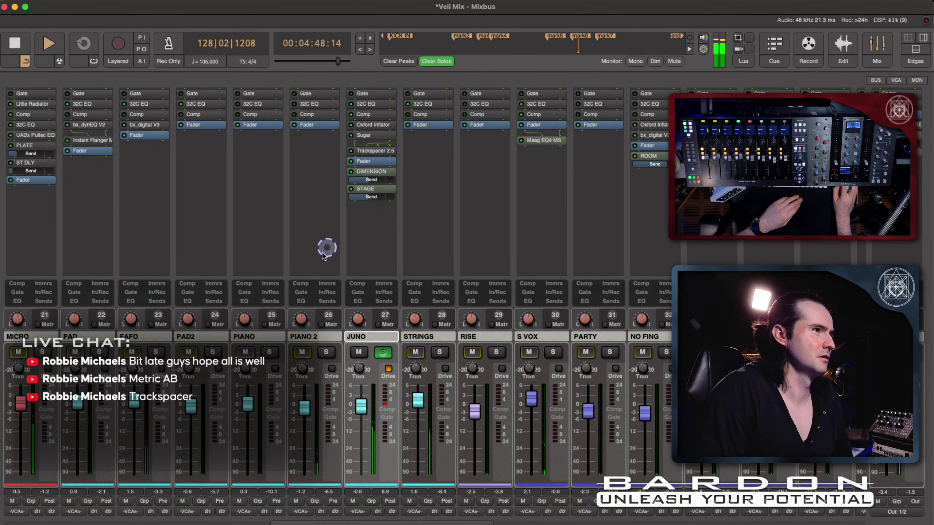
# Turn on Drive saturation for the MOOG DRY channel while the mix plays
pyautogui.hscroll(-11, 318, 261)
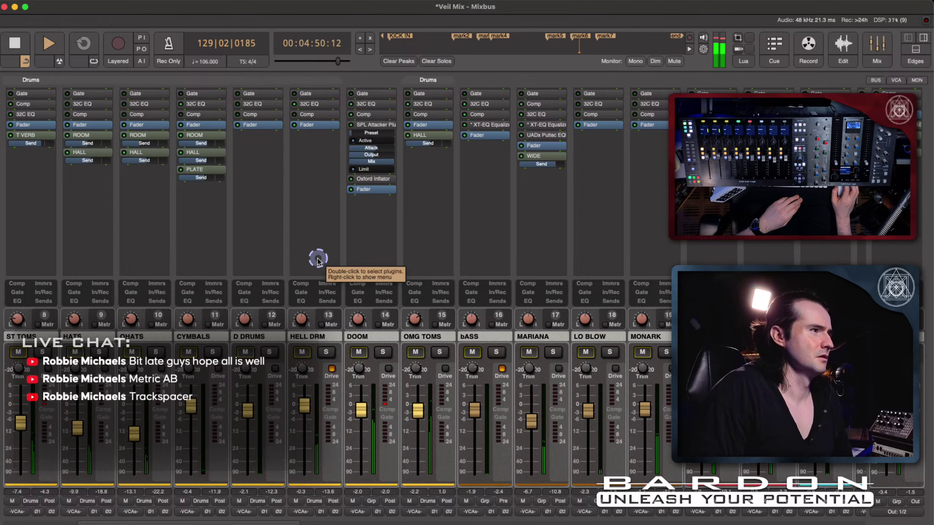
pyautogui.hscroll(-7, 318, 260)
pyautogui.hscroll(12, 318, 261)
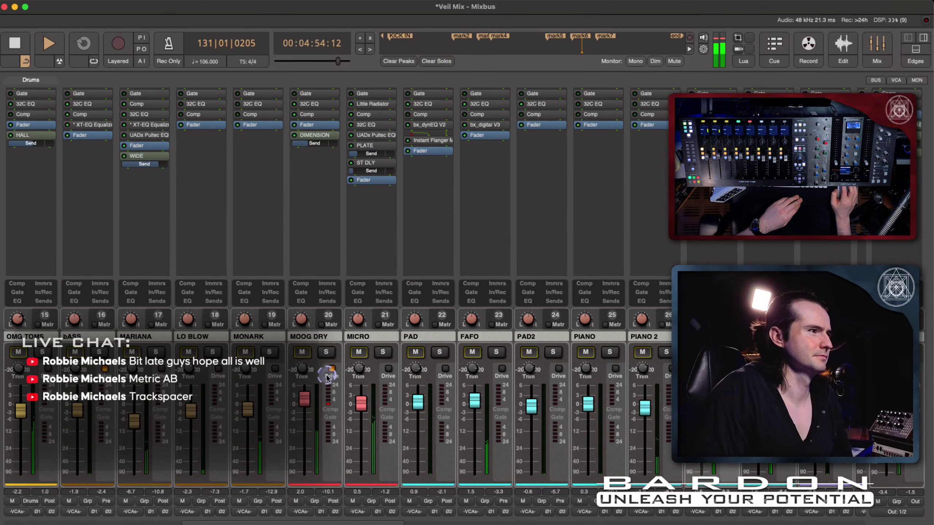
pyautogui.click(331, 369)
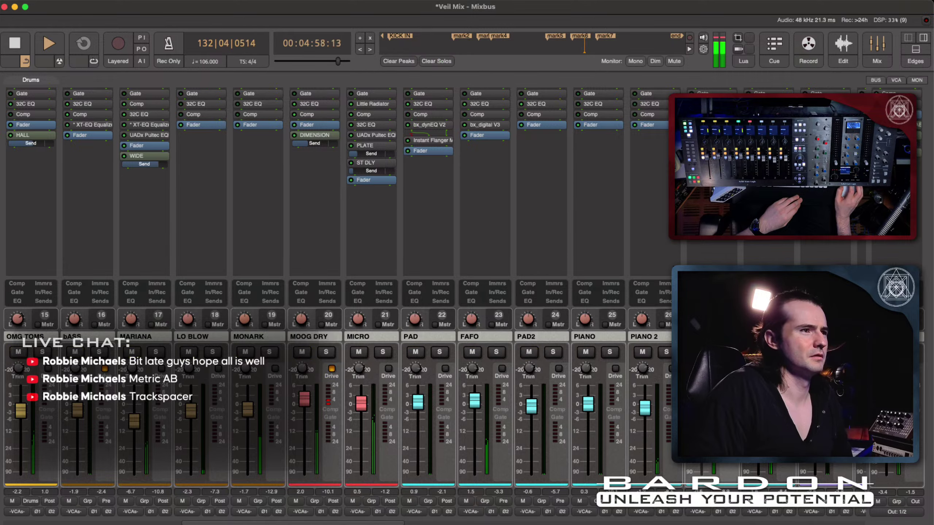
# Toggle the Trackspacer insert on the KICK channel while listening, and stop playback
pyautogui.hscroll(-12, 499, 233)
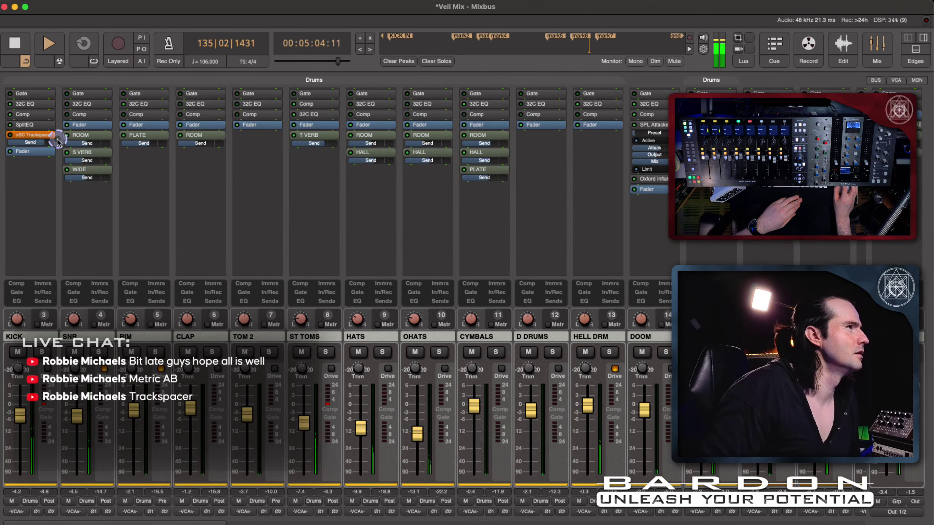
pyautogui.click(10, 136)
pyautogui.click(122, 217)
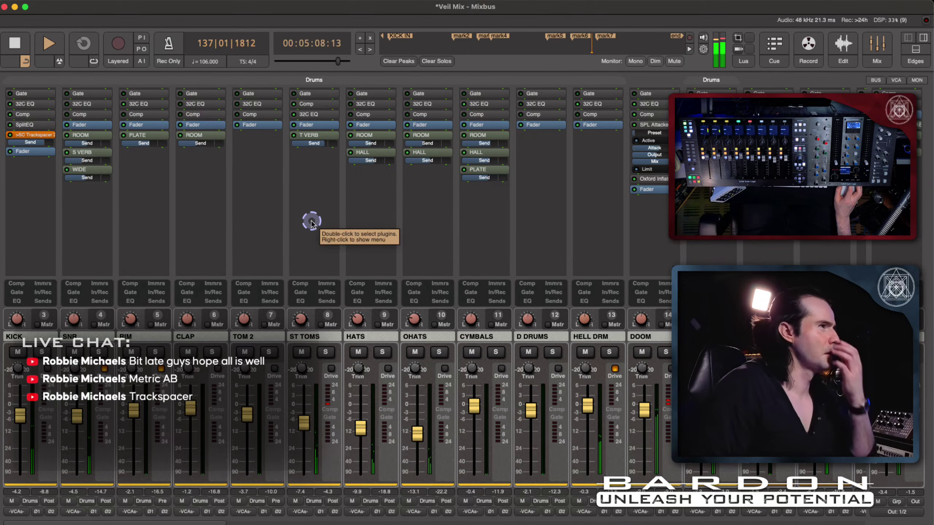
pyautogui.press('space')
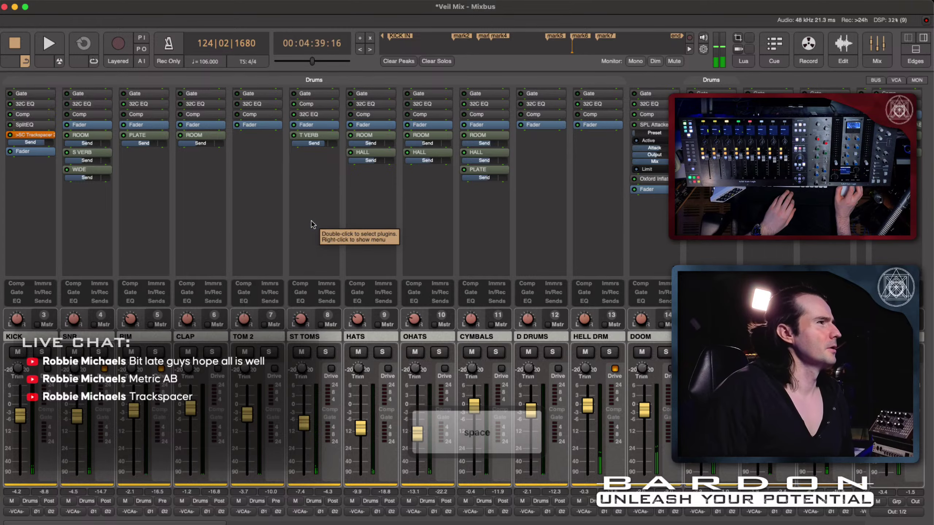
# Replay the section near mark6 and compare the KICK sound by switching its Trackspacer insert
pyautogui.hscroll(8, 312, 224)
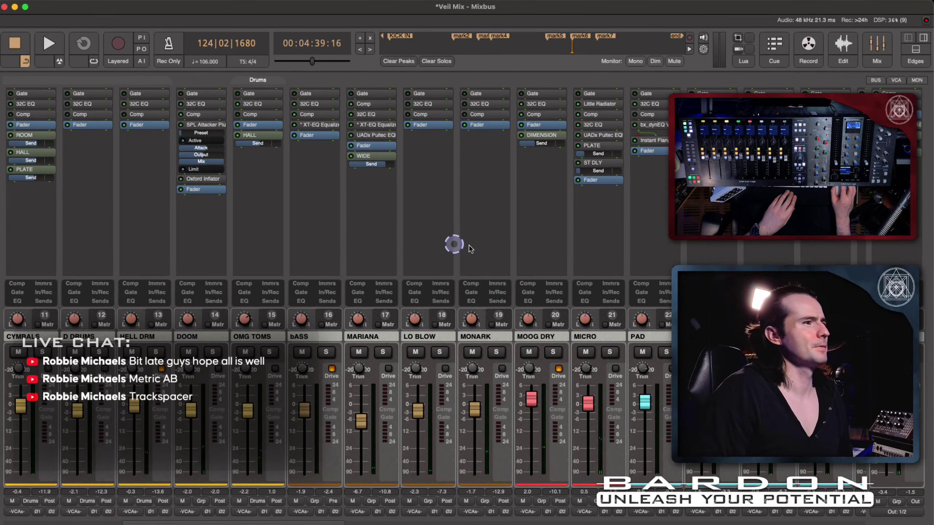
pyautogui.hscroll(2, 509, 249)
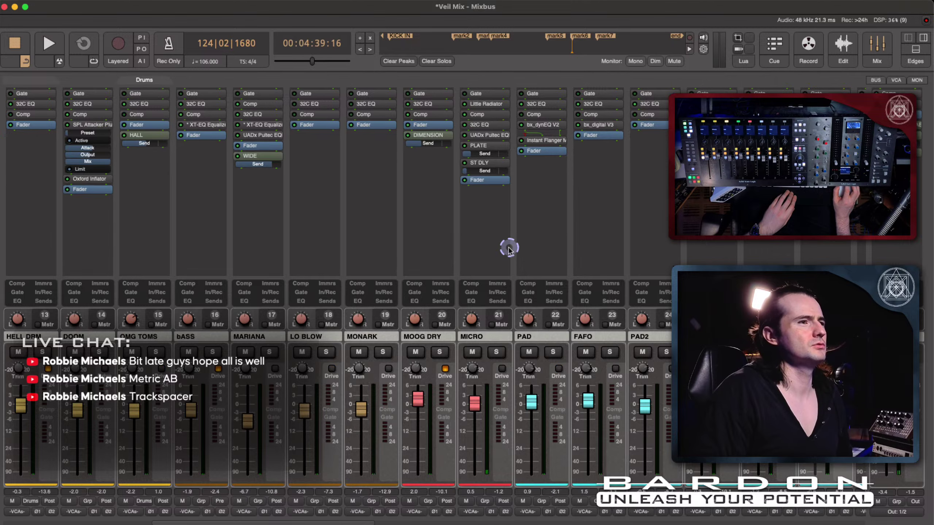
pyautogui.hscroll(2, 509, 250)
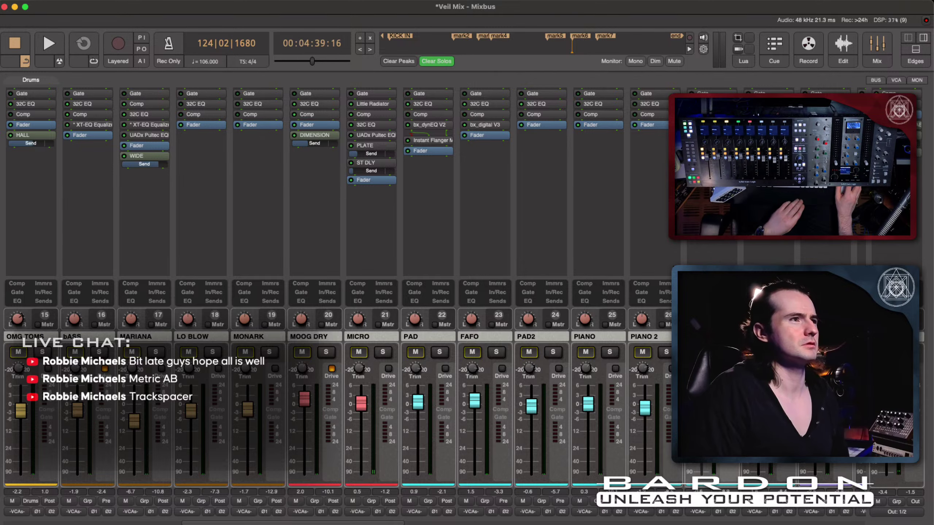
pyautogui.press('space')
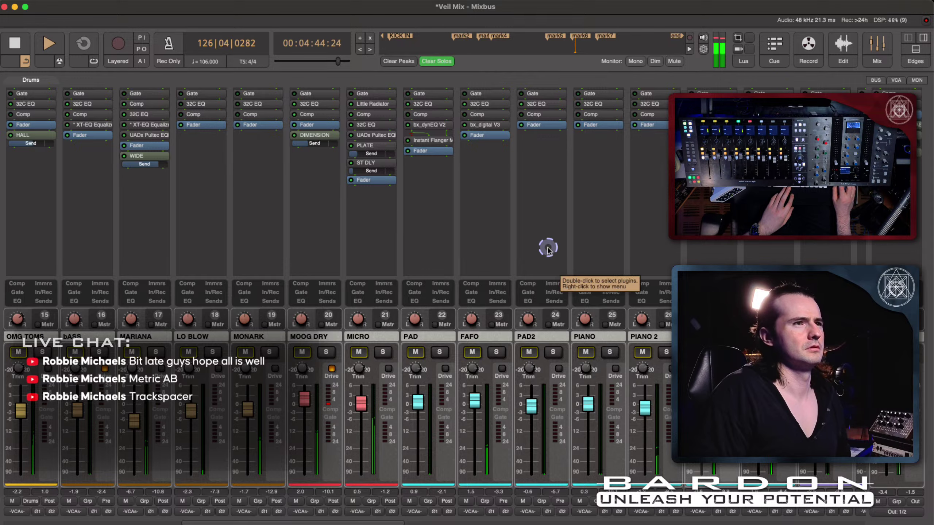
pyautogui.hscroll(-12, 552, 249)
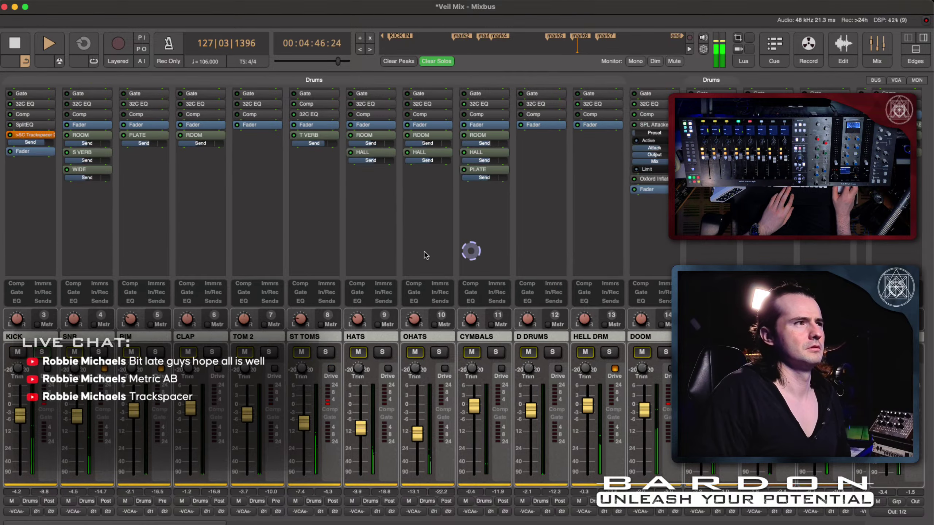
pyautogui.click(9, 138)
pyautogui.click(112, 137)
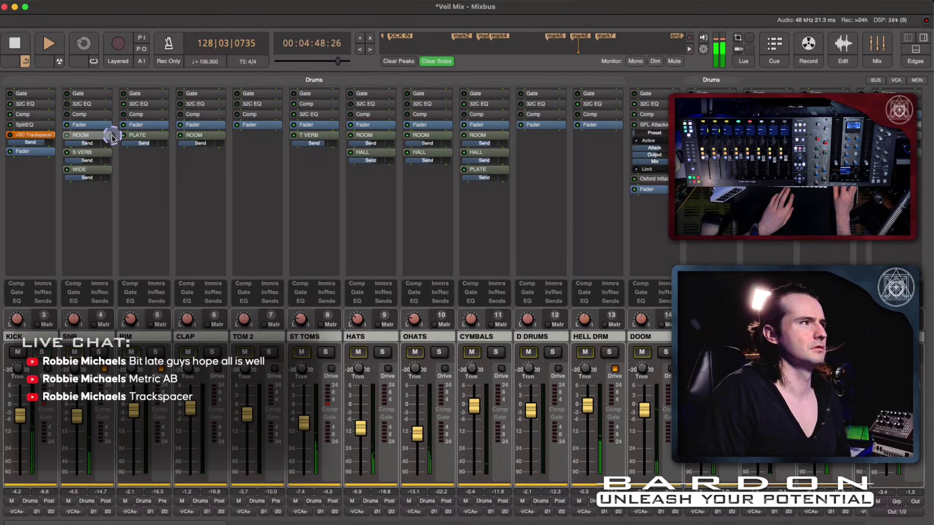
pyautogui.click(114, 153)
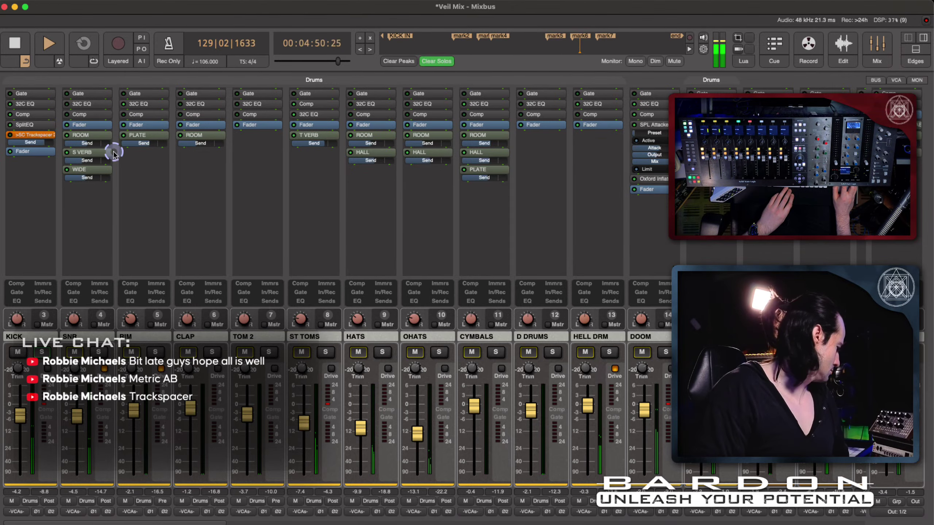
# Review the vocal, effects and synth channels during playback and take the JUNO channel out of solo
pyautogui.hscroll(8, 315, 228)
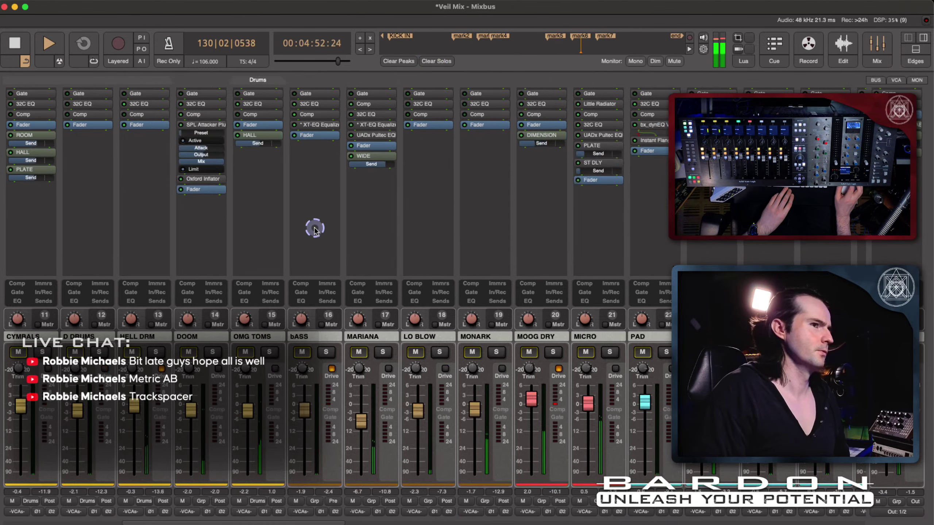
pyautogui.hscroll(20, 315, 229)
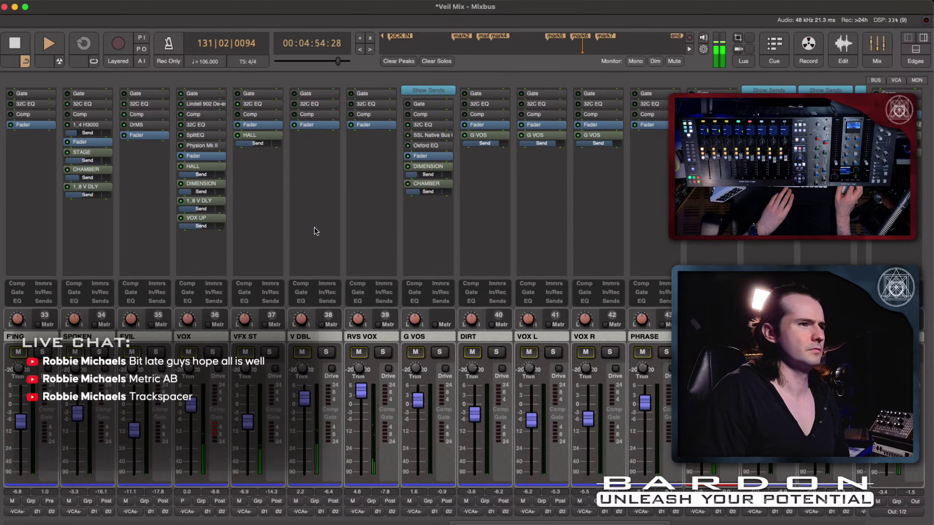
pyautogui.hscroll(12, 314, 230)
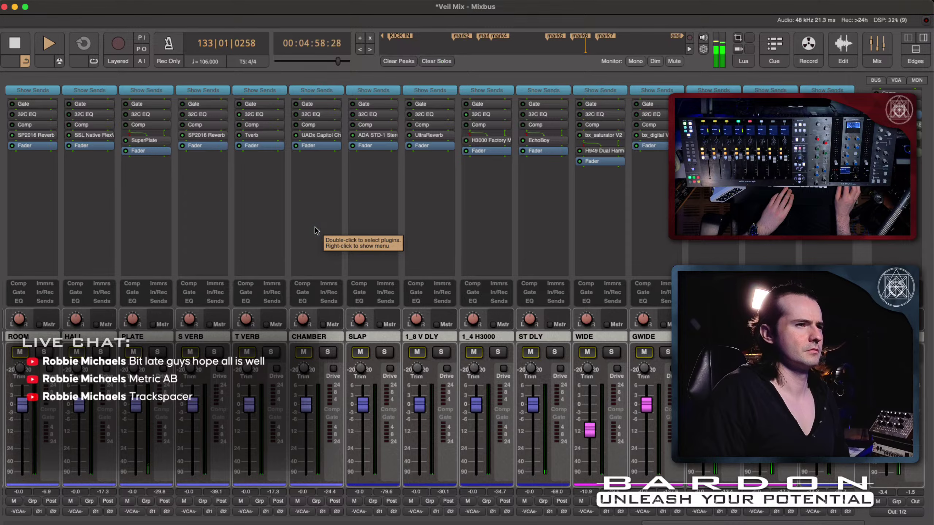
pyautogui.hscroll(-14, 315, 230)
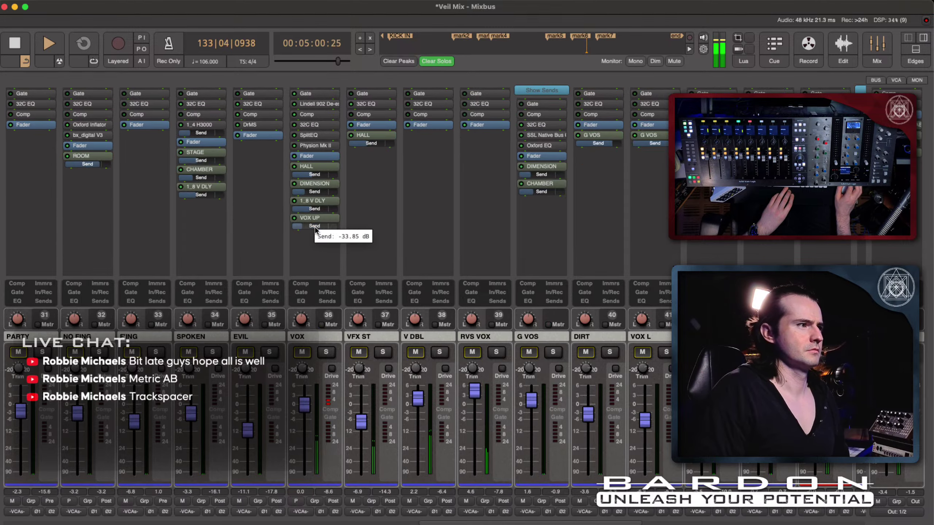
pyautogui.hscroll(-12, 193, 260)
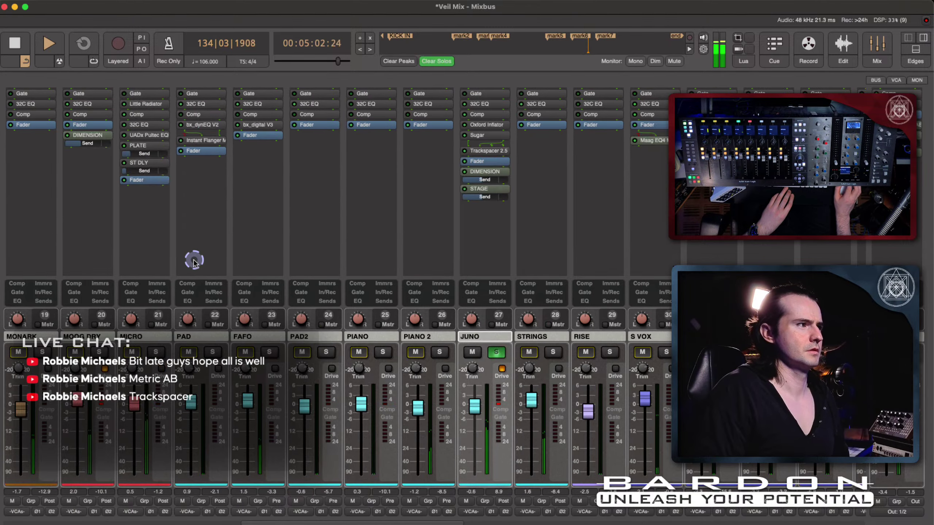
pyautogui.click(496, 352)
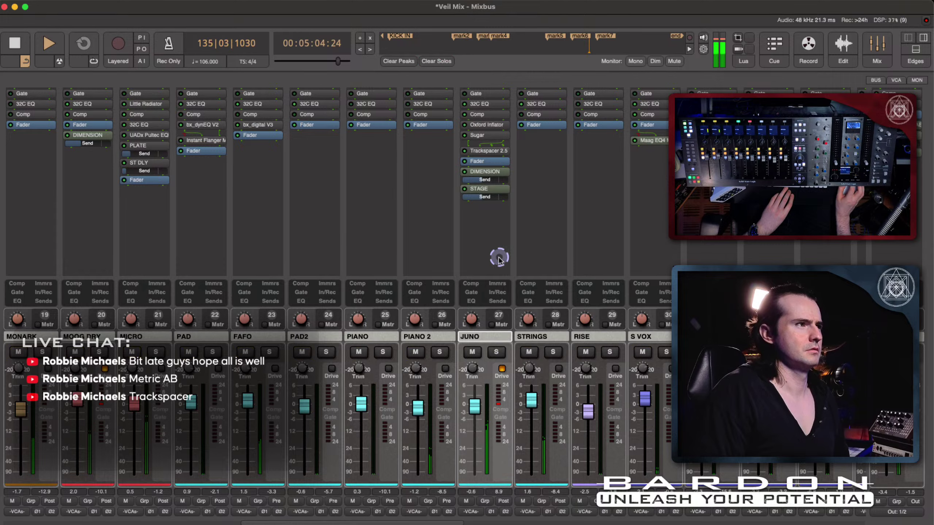
# Audition the PIANO 2 channel in solo, unmute JUNO, and clear the PIANO 2 solo
pyautogui.click(439, 353)
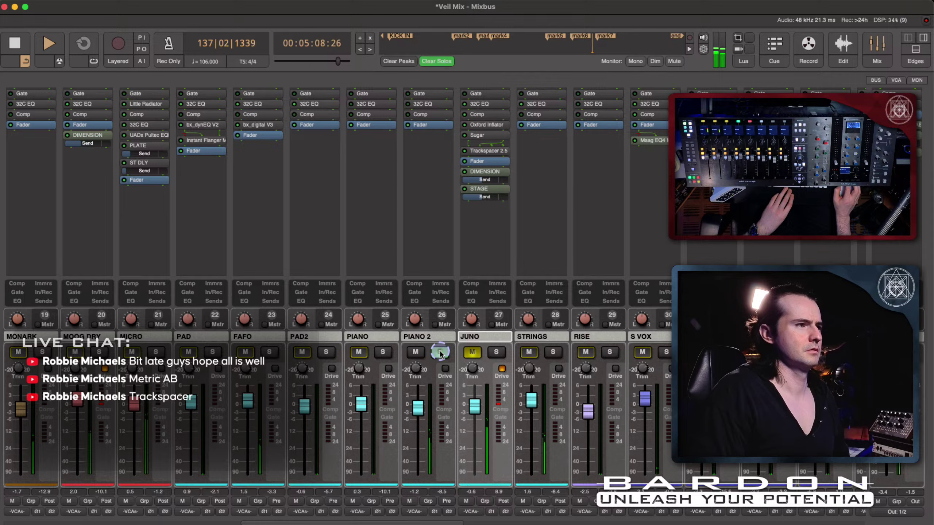
pyautogui.click(475, 353)
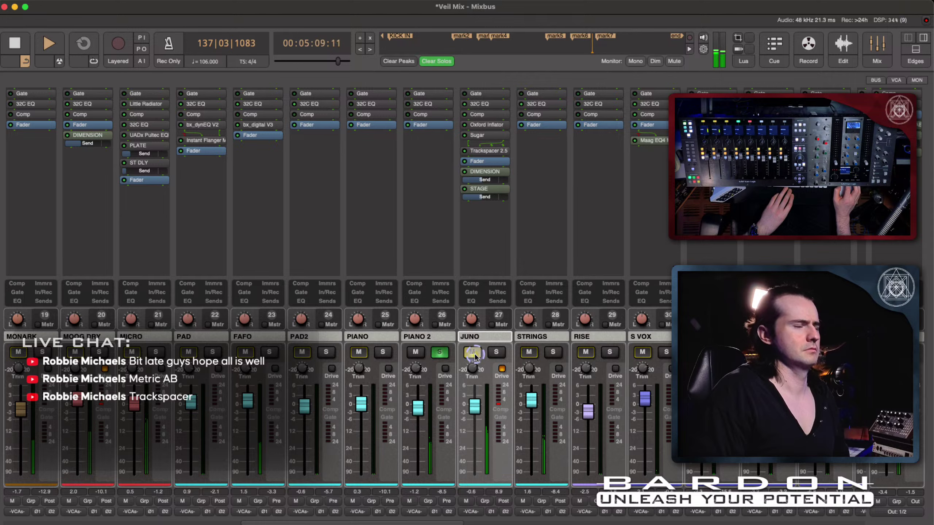
pyautogui.click(441, 354)
pyautogui.click(320, 232)
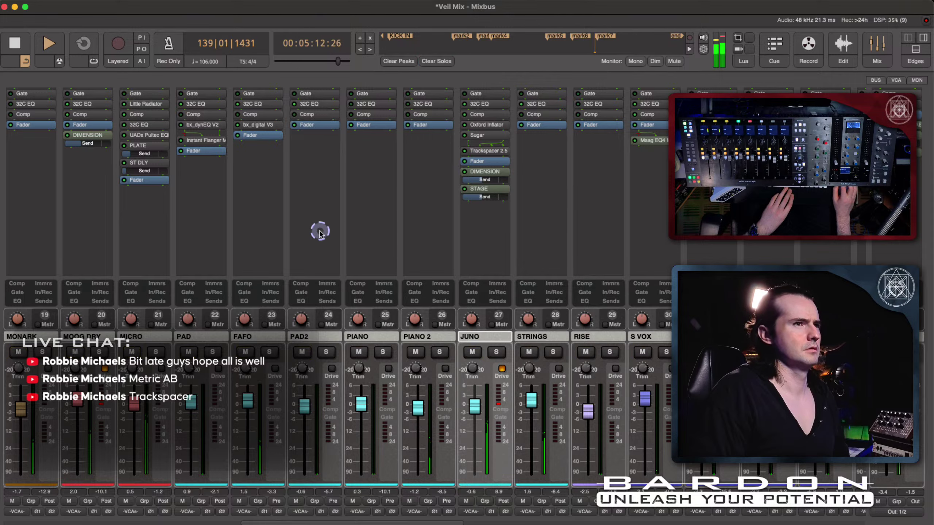
# Switch the KICK channel's Trackspacer again within the full mix, and stop playback
pyautogui.hscroll(-10, 320, 232)
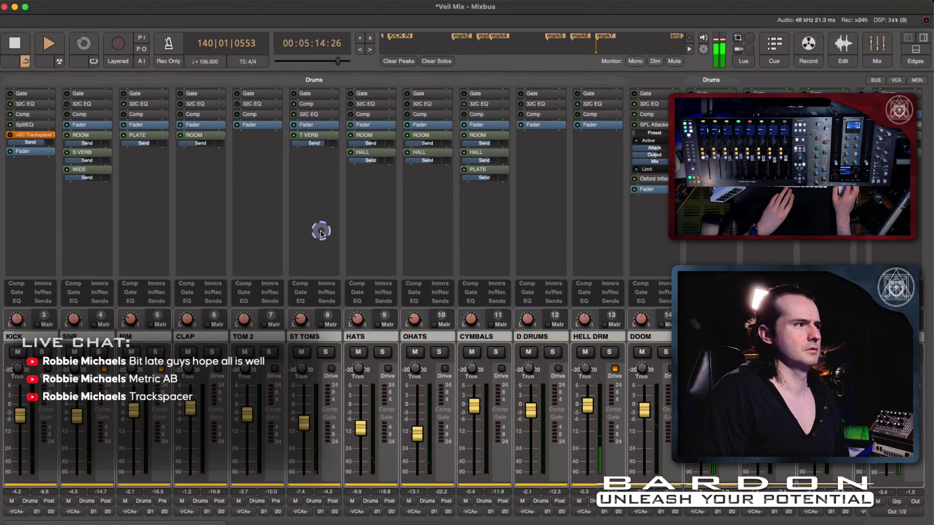
pyautogui.click(12, 135)
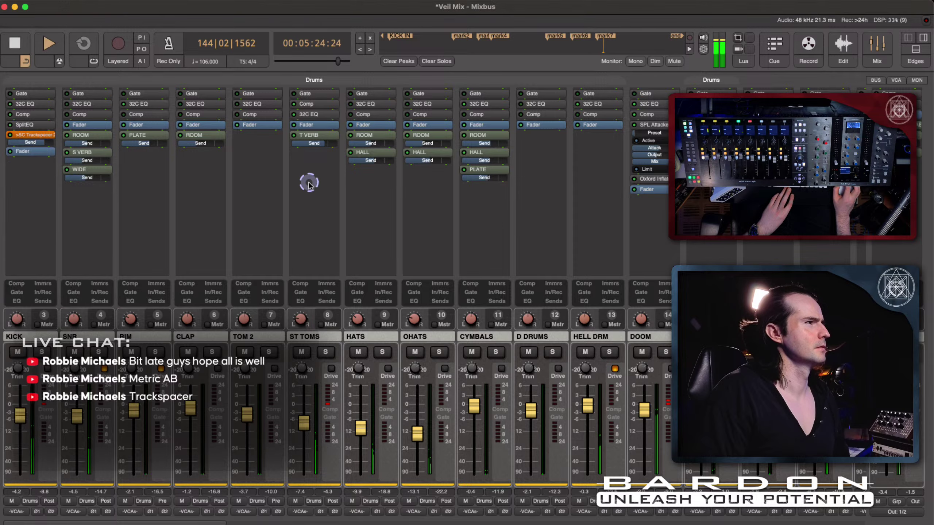
pyautogui.hscroll(9, 309, 183)
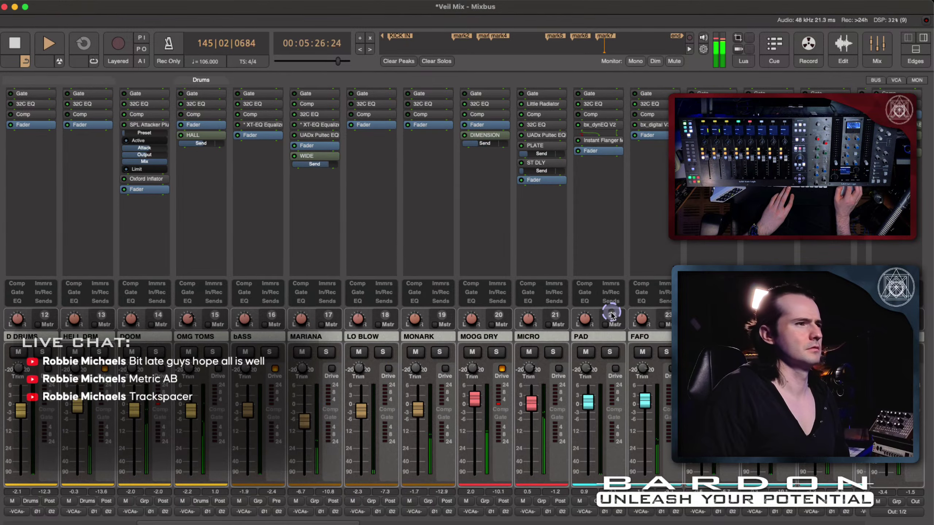
pyautogui.press('space')
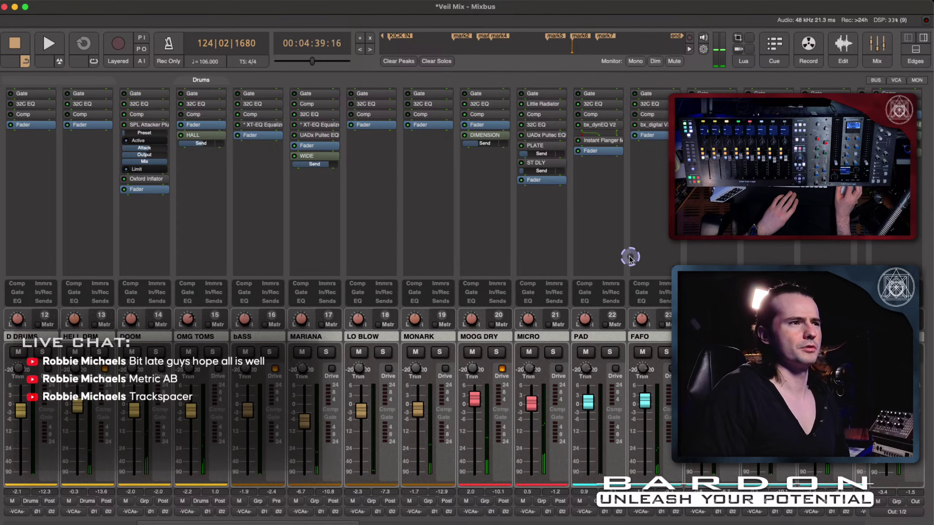
# Move the playhead to just before mark7, play from there, and toggle Trackspacer on the KICK channel
pyautogui.hscroll(3, 629, 258)
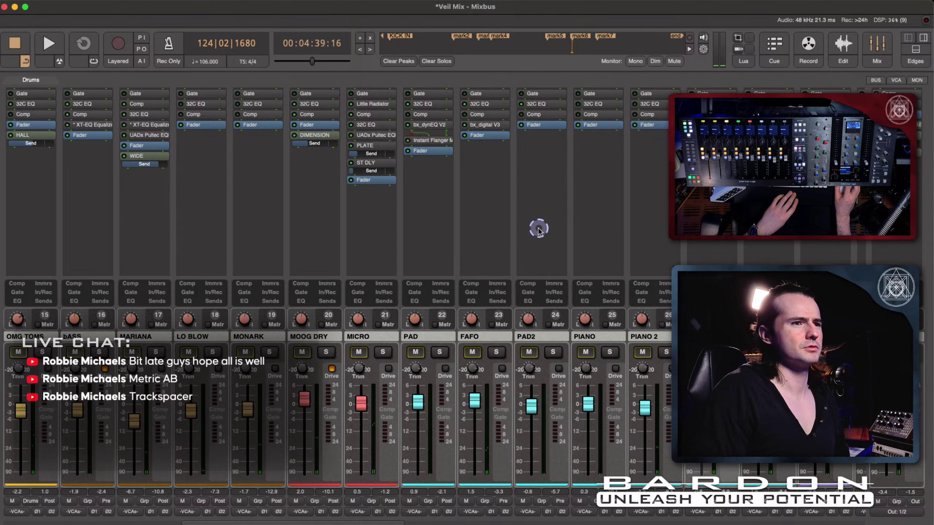
pyautogui.hscroll(-8, 538, 227)
pyautogui.hscroll(-4, 538, 230)
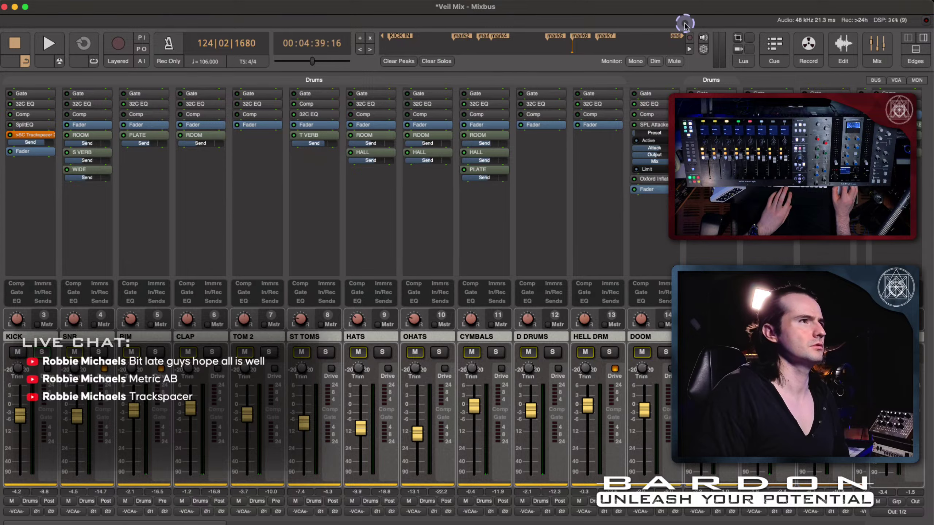
pyautogui.click(598, 37)
pyautogui.press('space')
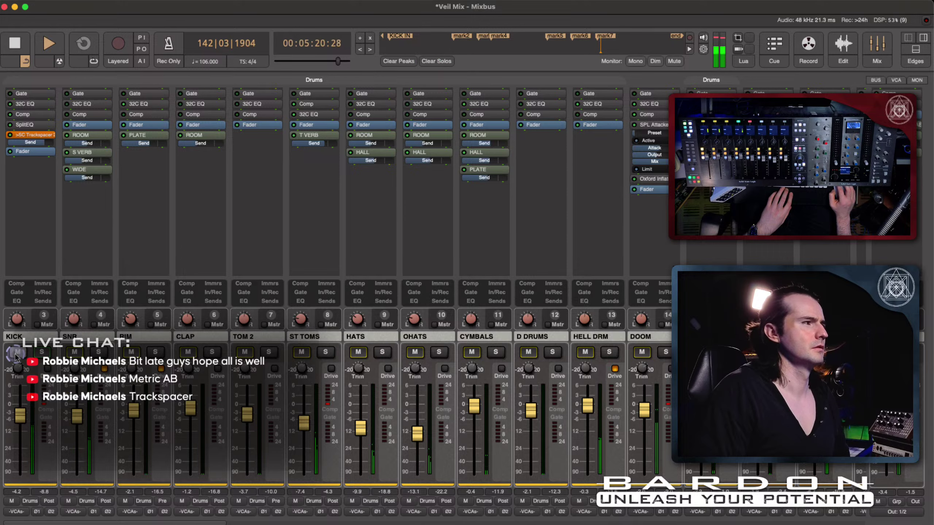
pyautogui.click(11, 136)
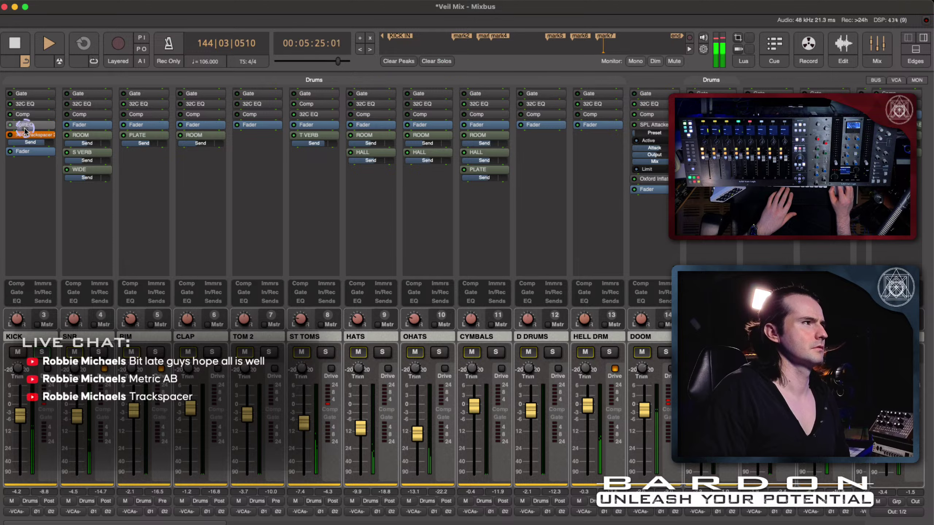
# Compare the mix with KICK's Trackspacer send off and on, audition JUNO in solo, and stop playback
pyautogui.click(9, 135)
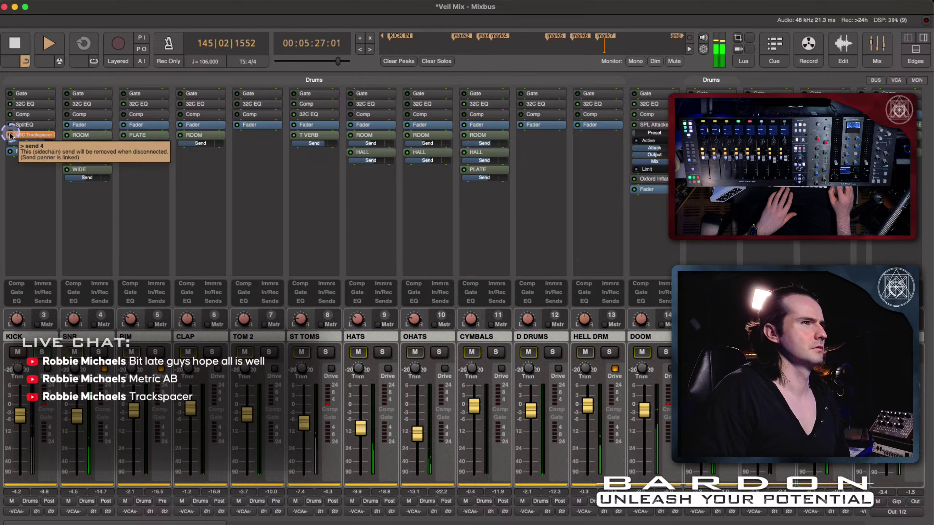
pyautogui.click(10, 135)
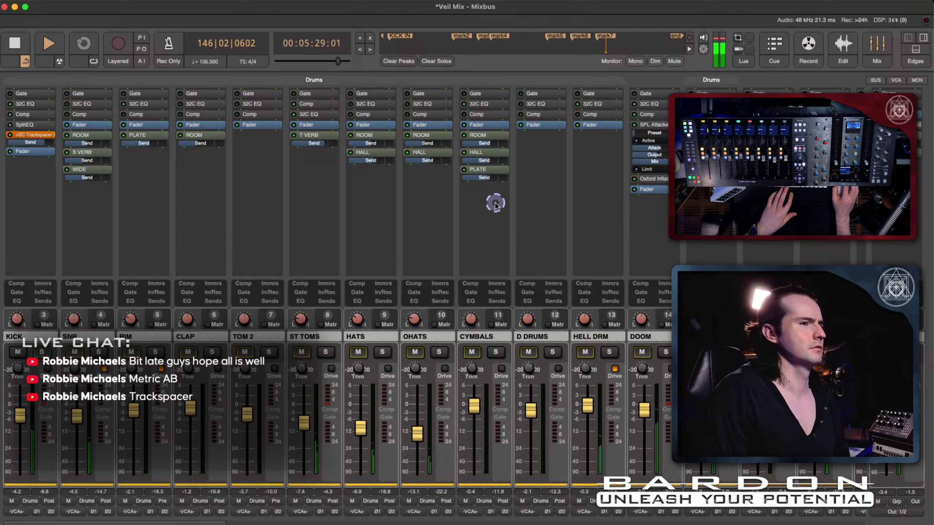
pyautogui.hscroll(15, 496, 203)
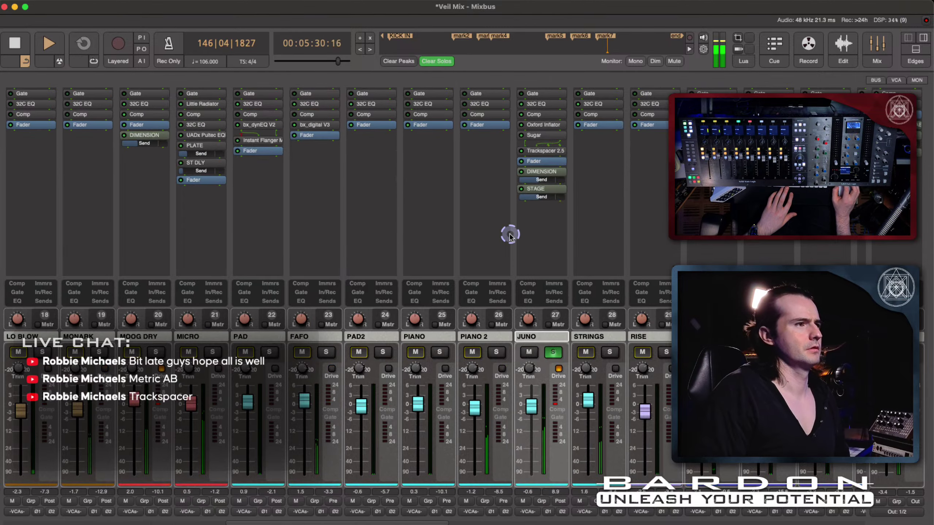
pyautogui.click(553, 352)
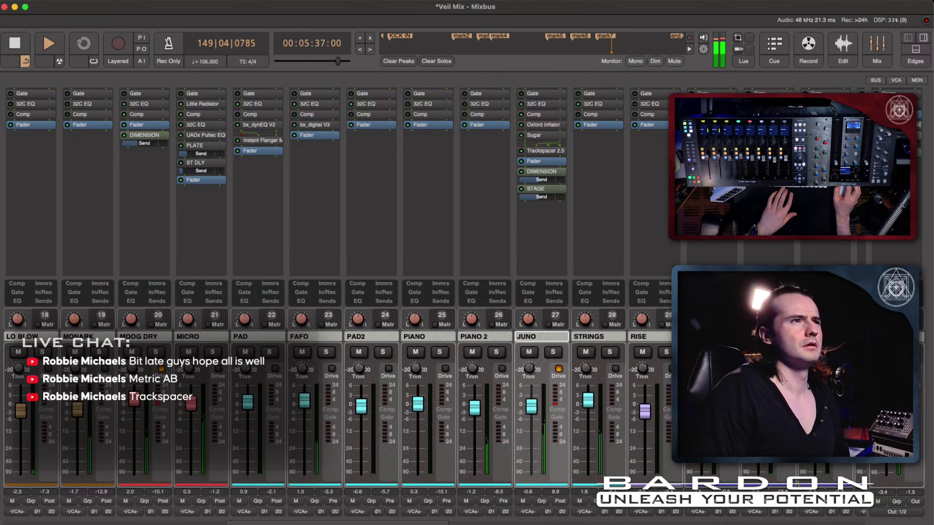
pyautogui.press('space')
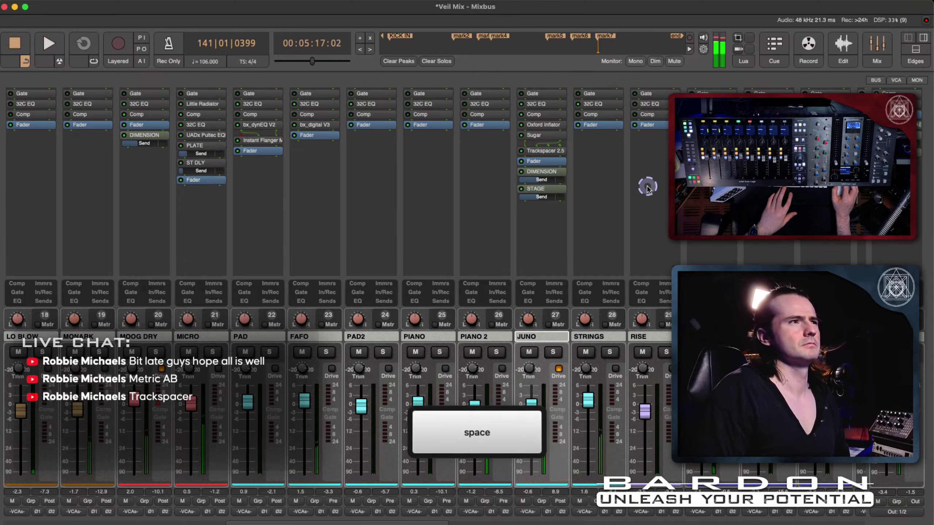
# Reset the sidechain of JUNO's Trackspacer 2.5 in its pin configuration and choose KICK as the sidechain source
pyautogui.doubleClick(543, 152)
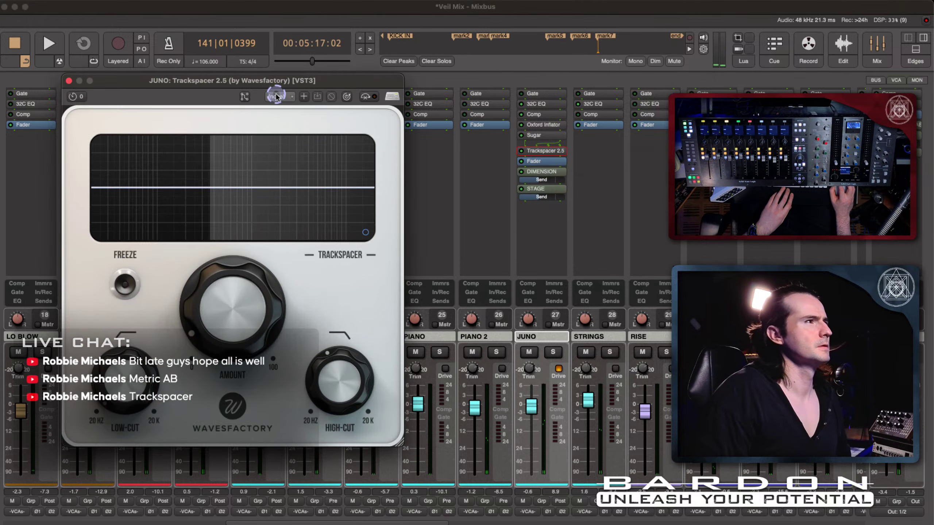
pyautogui.click(244, 96)
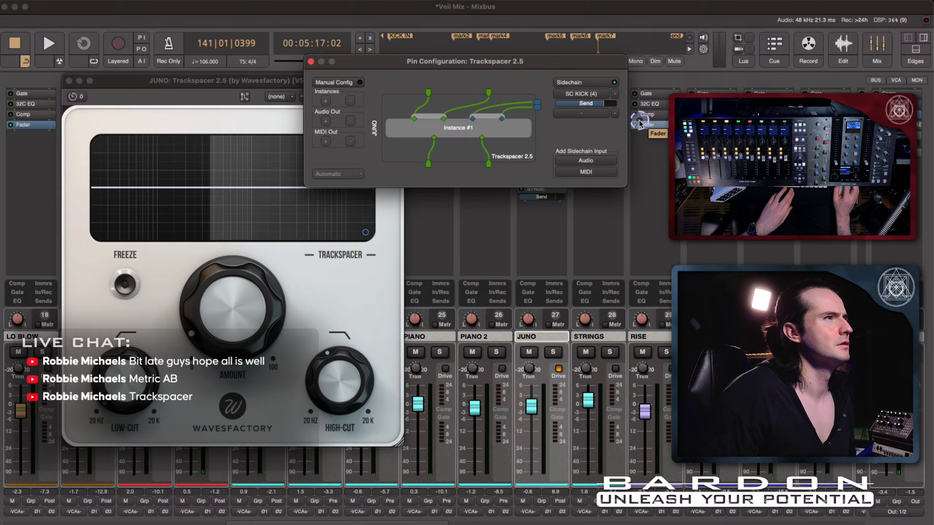
pyautogui.click(614, 83)
pyautogui.click(615, 82)
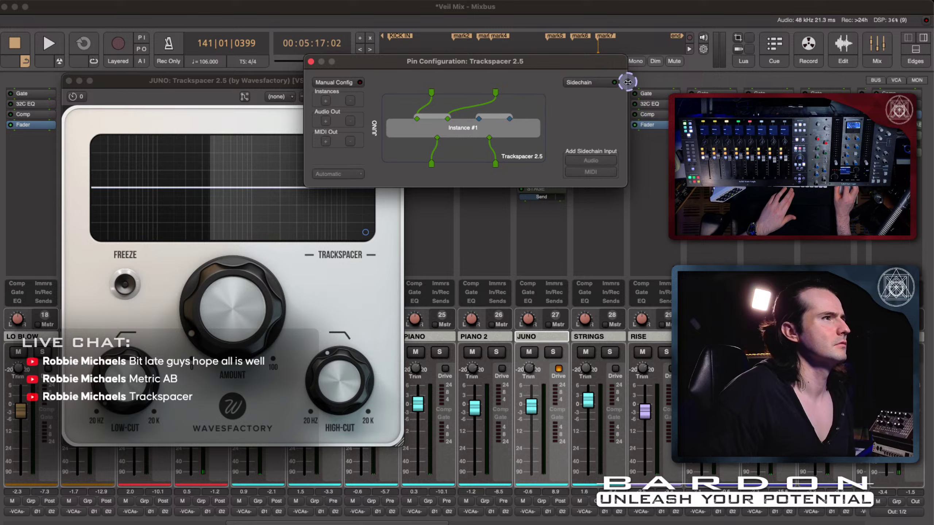
pyautogui.click(614, 83)
pyautogui.click(604, 92)
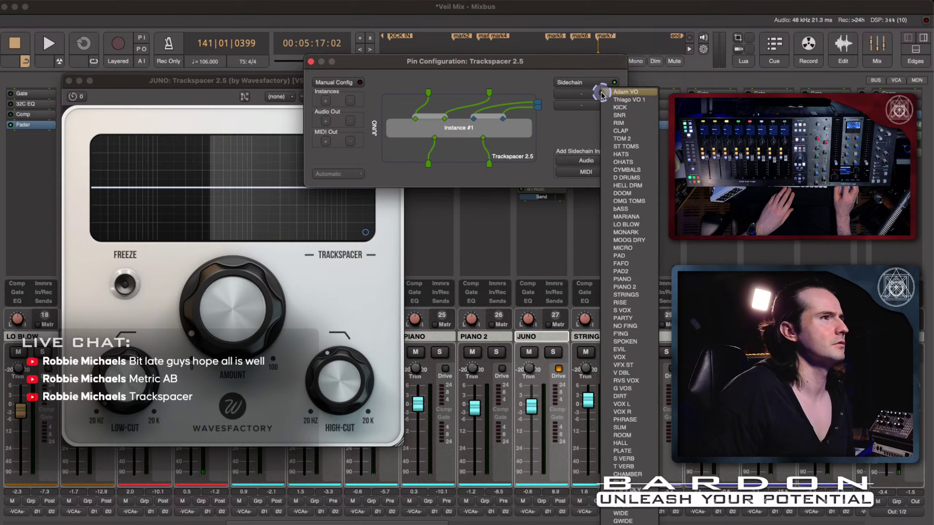
pyautogui.click(657, 118)
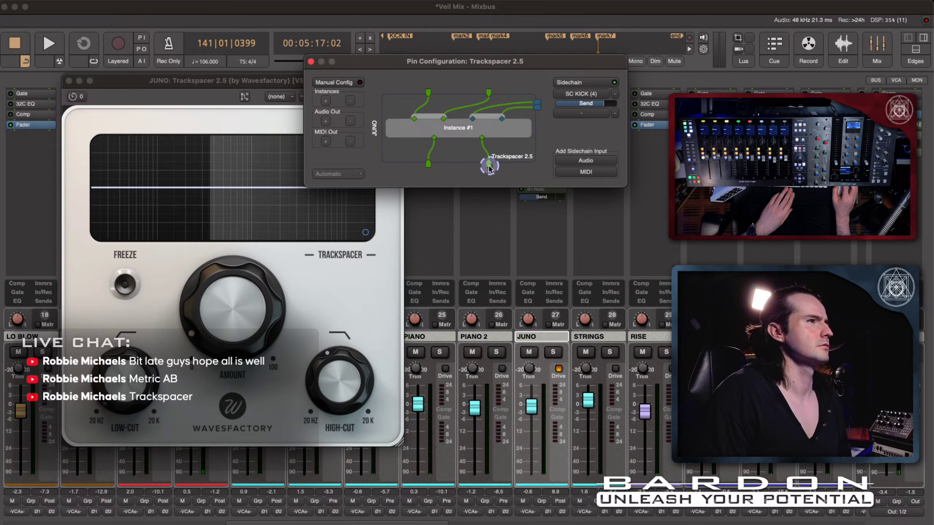
pyautogui.click(311, 61)
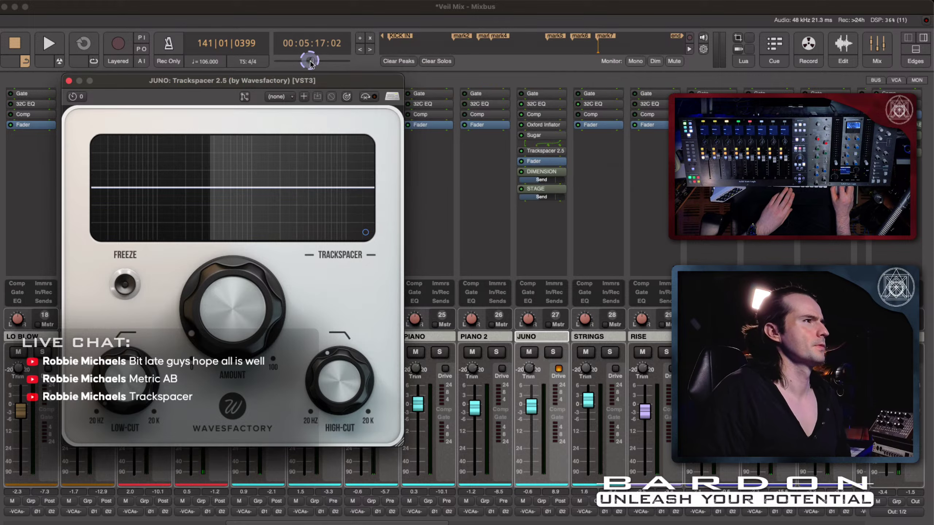
# Play the passage to compare the mix with JUNO muted and unmuted, stop playback, and close Trackspacer
pyautogui.press('space')
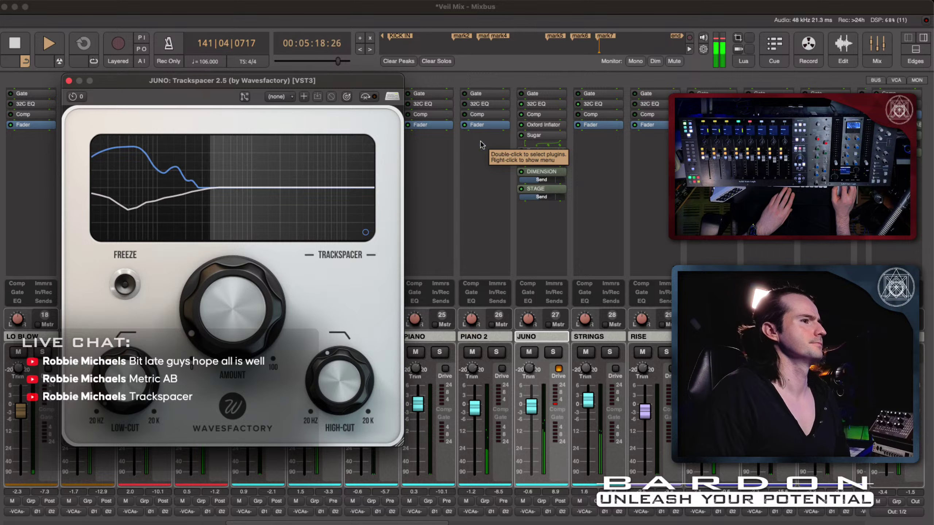
pyautogui.click(529, 352)
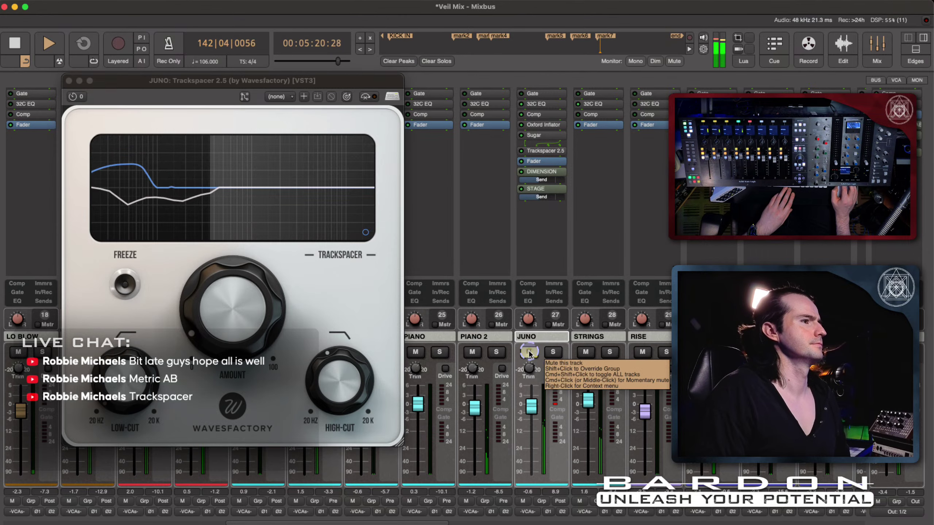
pyautogui.click(529, 351)
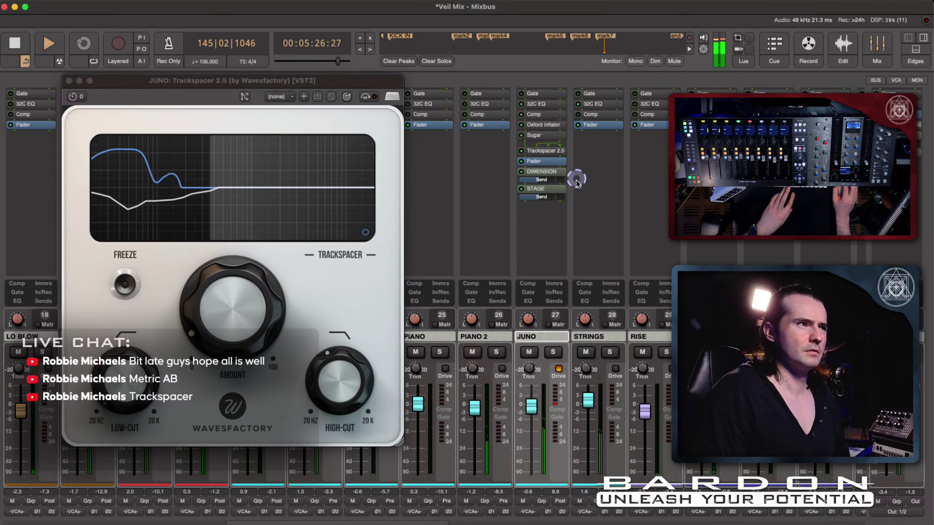
pyautogui.press('space')
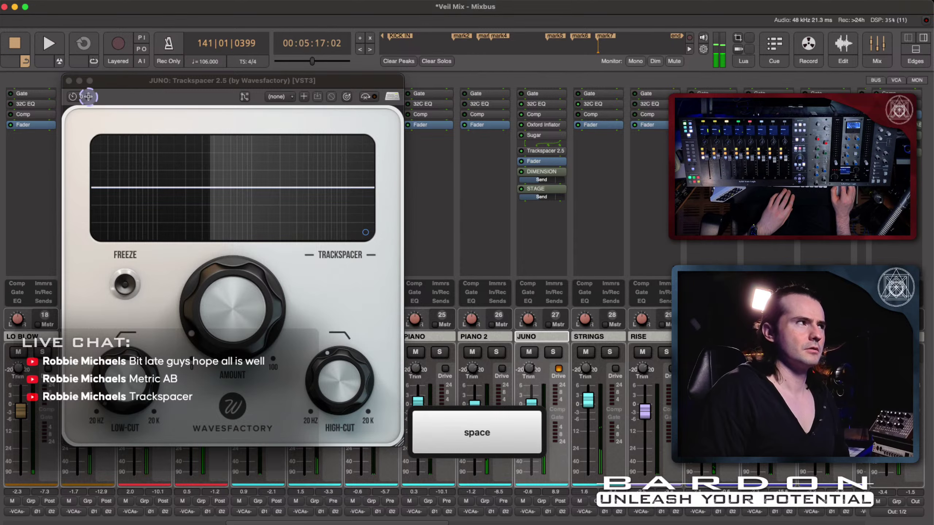
pyautogui.click(69, 80)
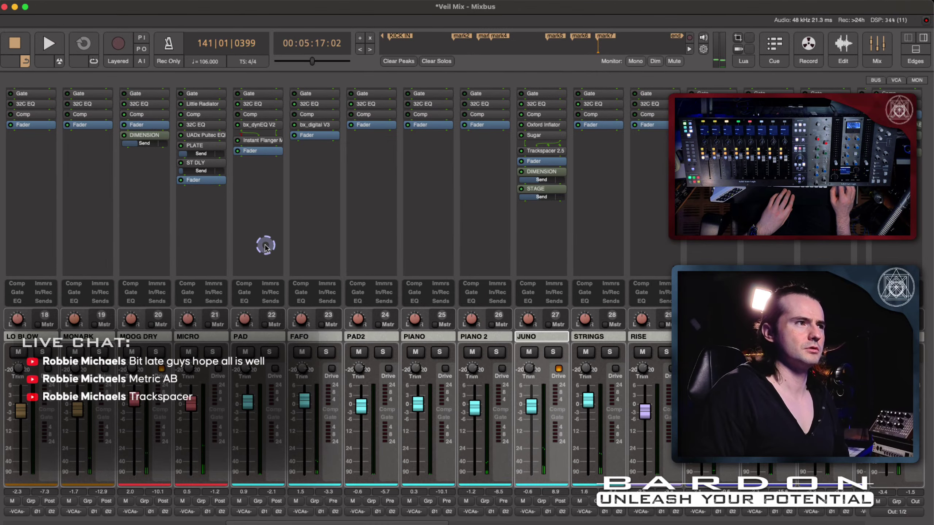
# Reroute KICK's Trackspacer send so its right output feeds only the right input of JUNO's Trackspacer 2.5 sidechain
pyautogui.hscroll(-6, 266, 246)
pyautogui.hscroll(-9, 266, 245)
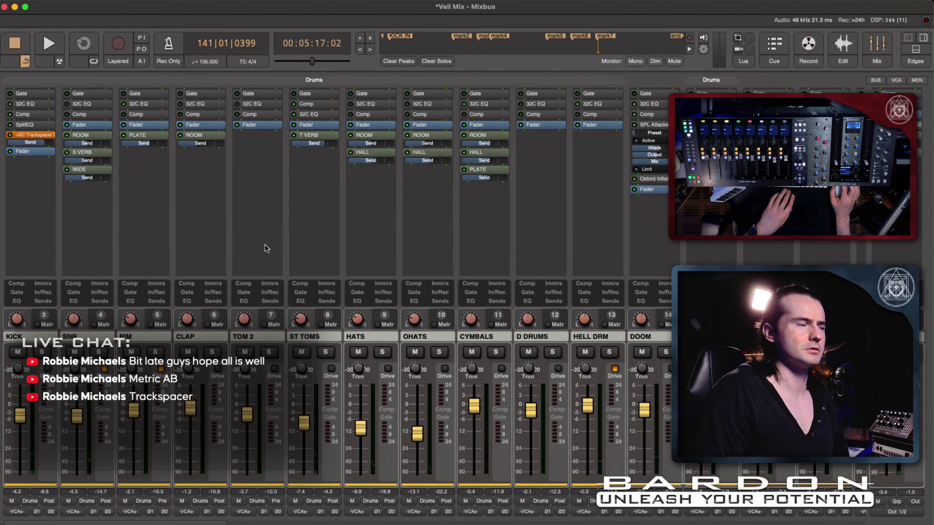
pyautogui.click(31, 134)
pyautogui.moveTo(1, 4); pyautogui.dragTo(360, 47)
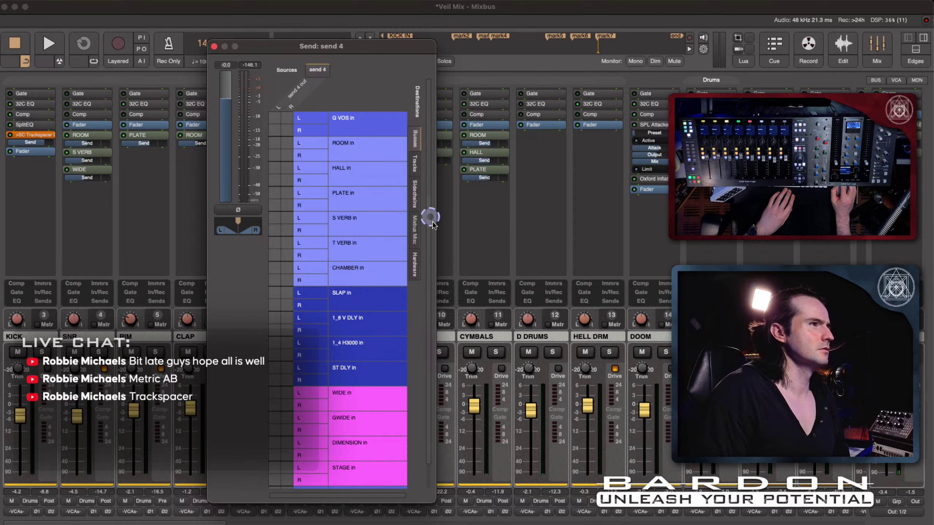
pyautogui.click(415, 191)
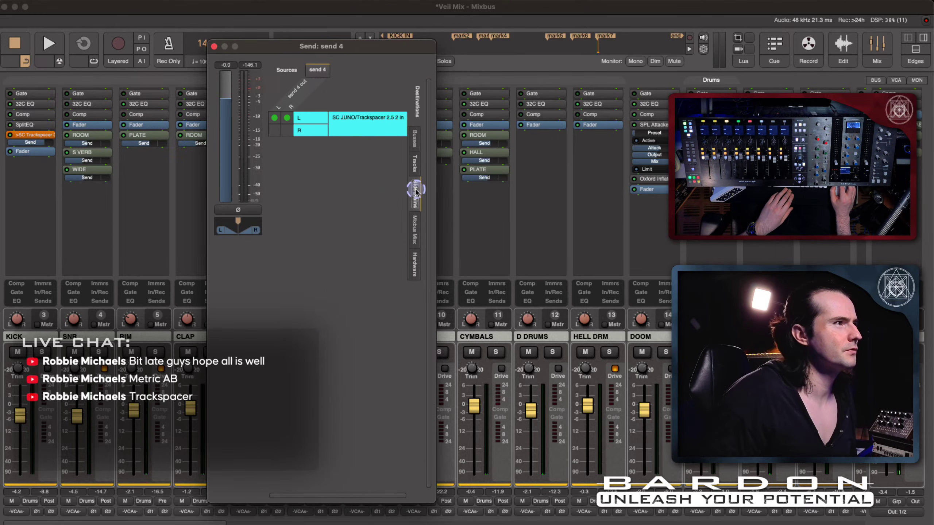
pyautogui.click(288, 119)
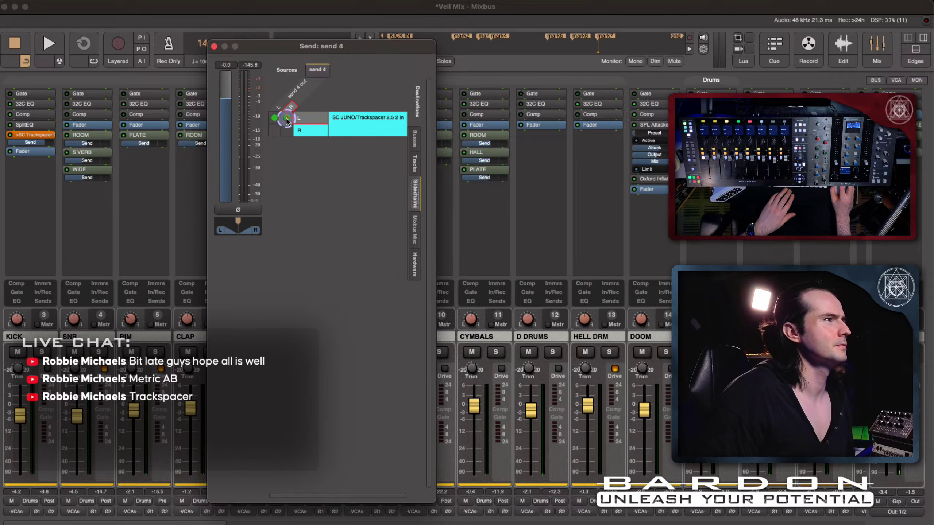
pyautogui.click(287, 131)
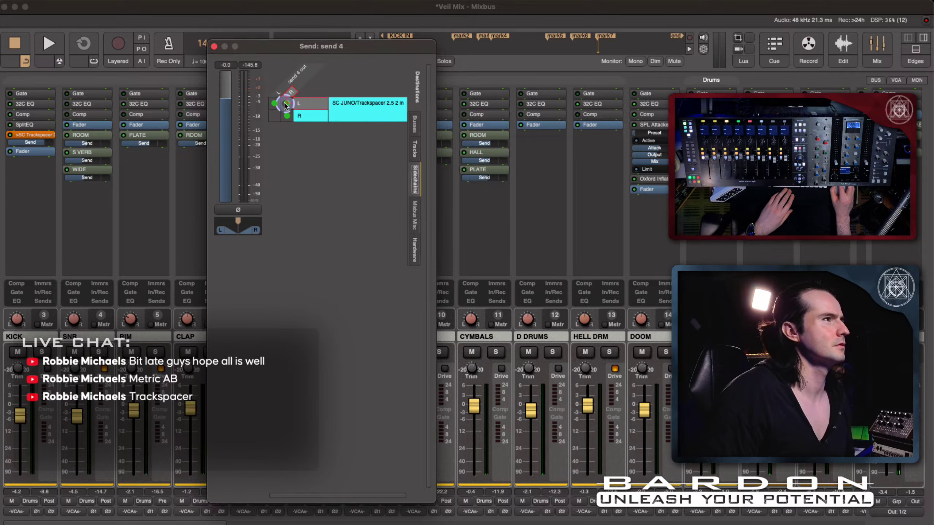
pyautogui.click(287, 103)
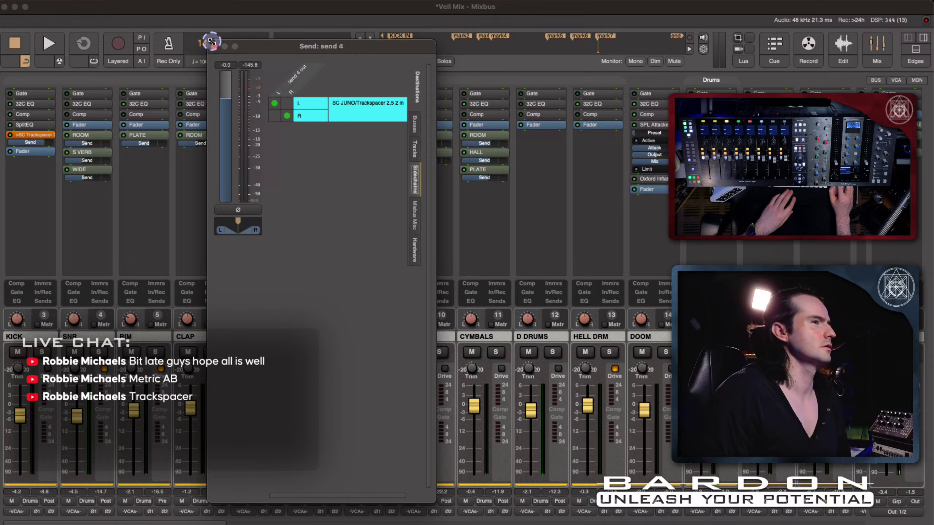
# Play the passage with the send window closed, audition JUNO in solo, and stop playback with the solo cleared
pyautogui.press('space')
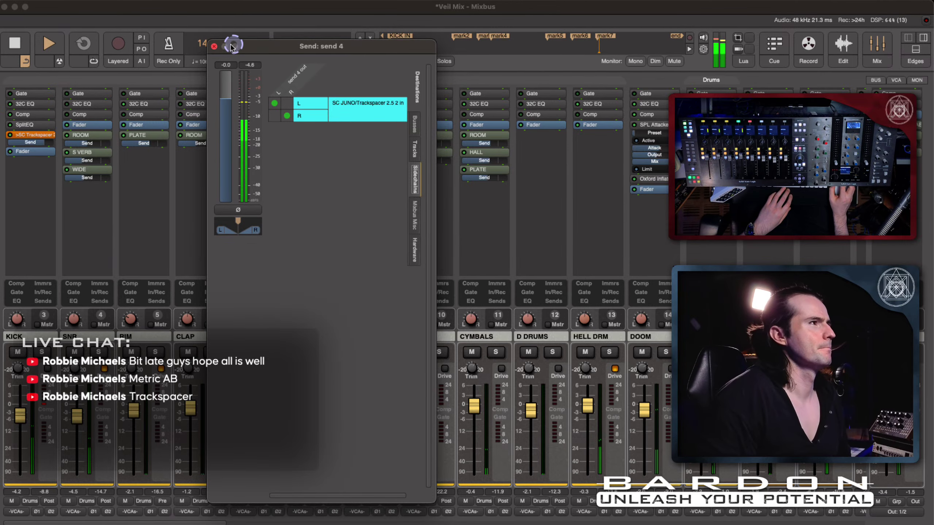
pyautogui.click(215, 46)
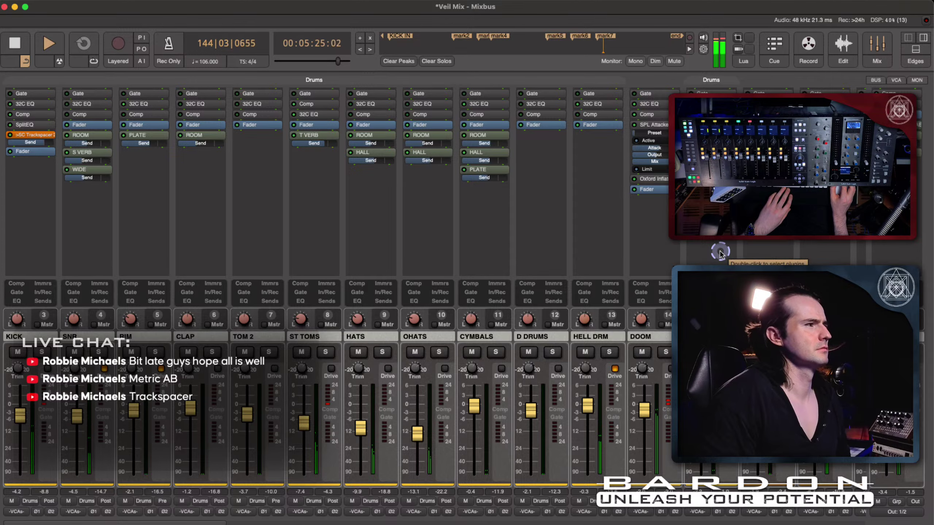
pyautogui.hscroll(6, 721, 254)
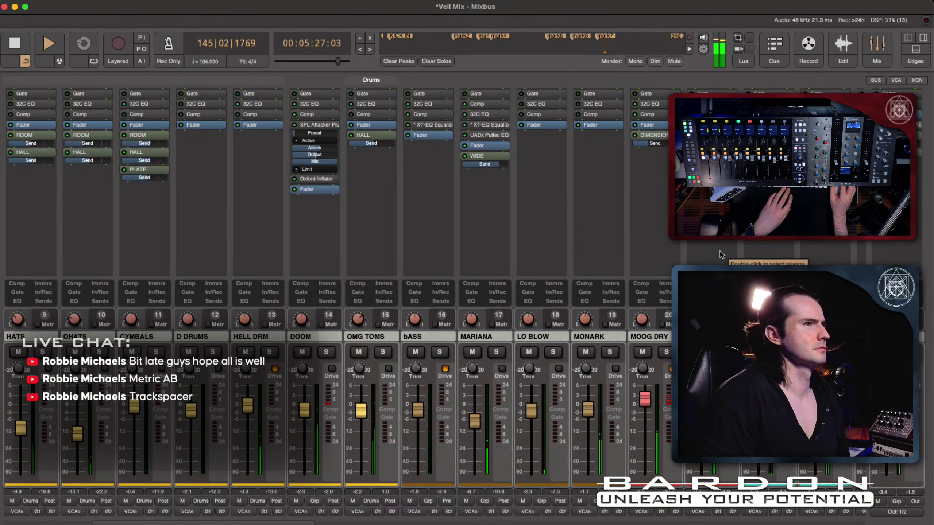
pyautogui.hscroll(6, 721, 255)
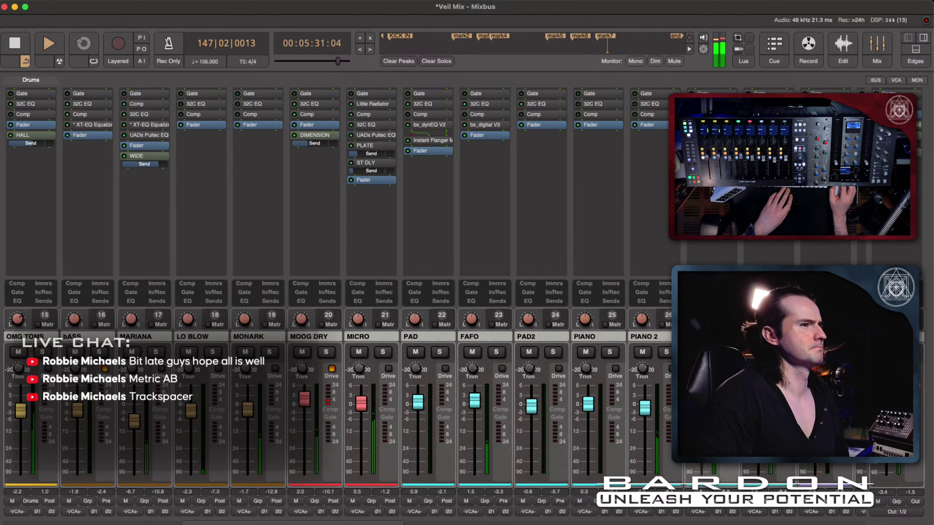
pyautogui.click(723, 352)
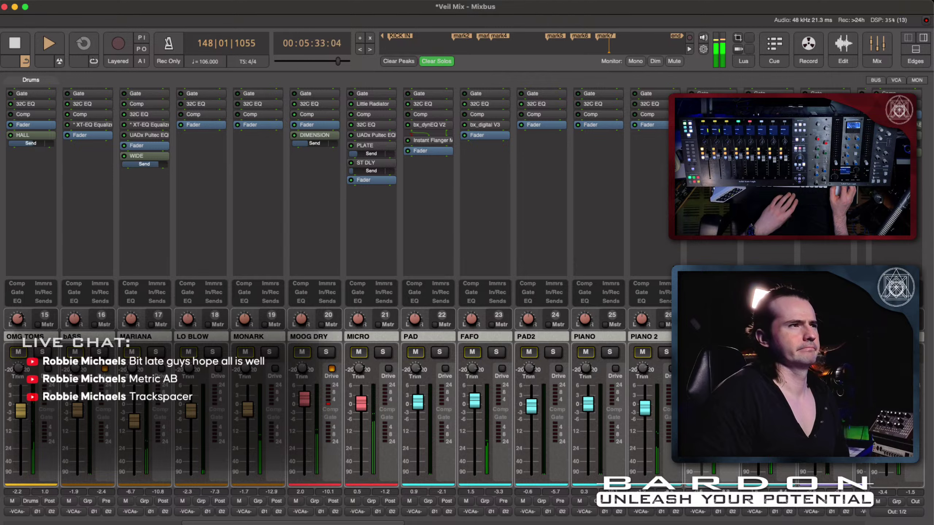
pyautogui.press('space')
pyautogui.click(723, 353)
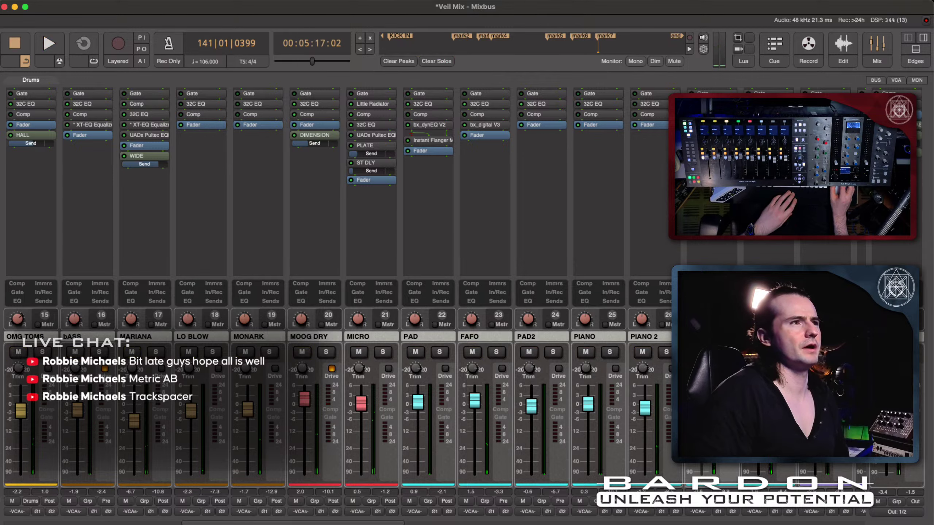
# Add an audio sidechain input to JUNO's Trackspacer 2.5 and remove the duplicate KICK source from its pin configuration
pyautogui.doubleClick(712, 125)
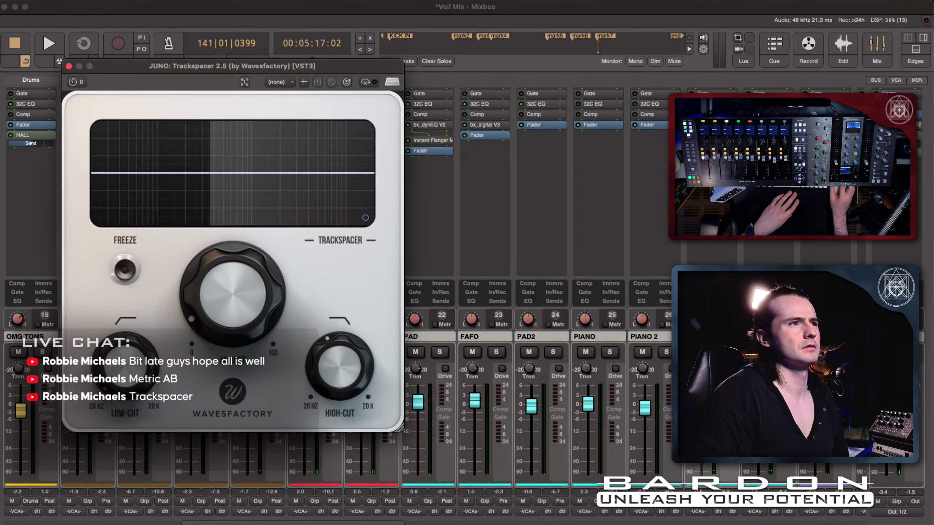
pyautogui.click(246, 83)
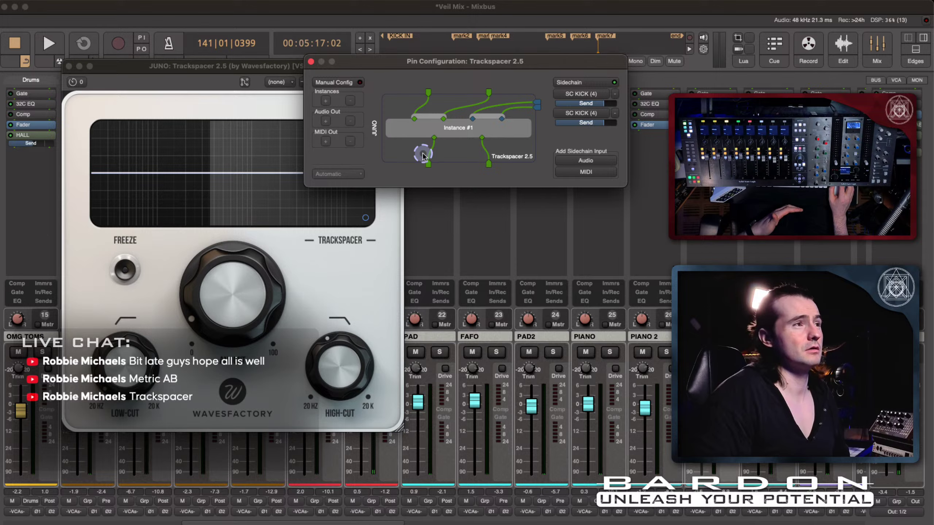
pyautogui.click(603, 162)
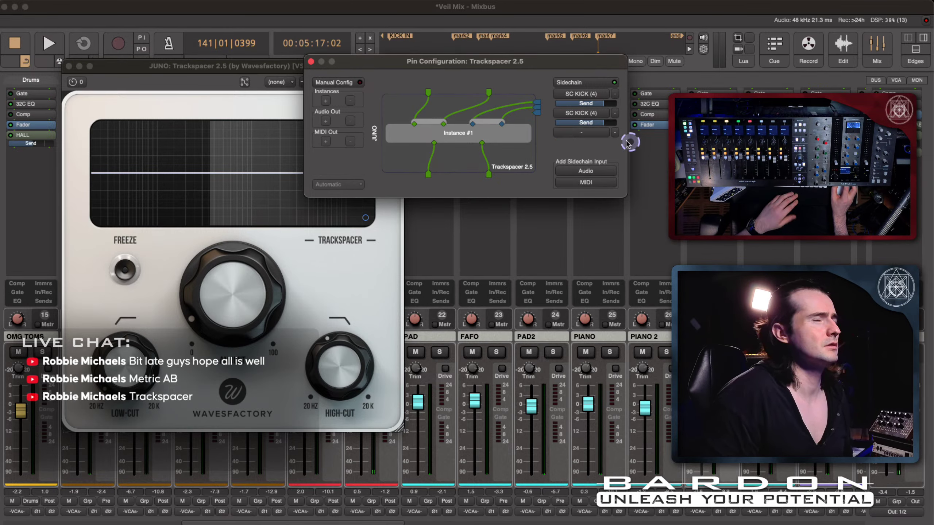
pyautogui.click(614, 113)
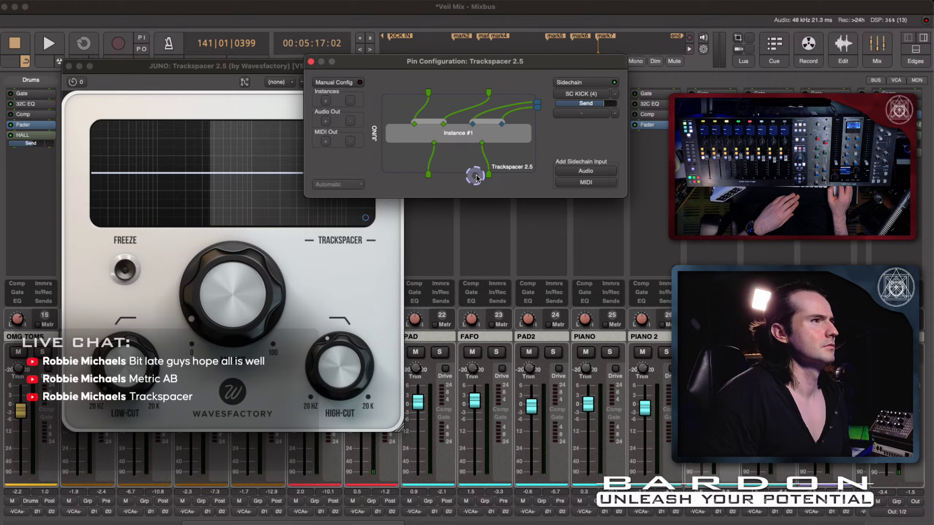
# Enable Sidechain in the Advanced Panel of JUNO's Trackspacer 2.5 and start playback
pyautogui.click(381, 266)
pyautogui.click(365, 218)
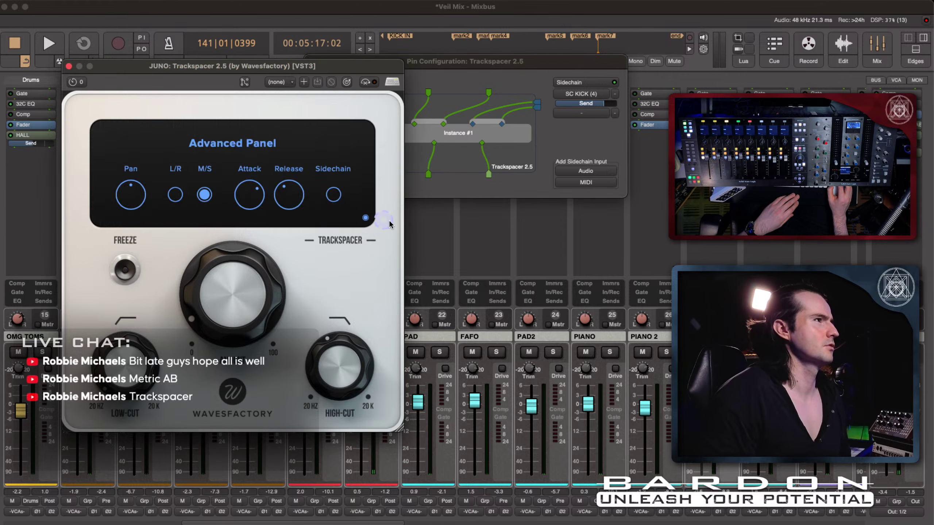
pyautogui.click(333, 195)
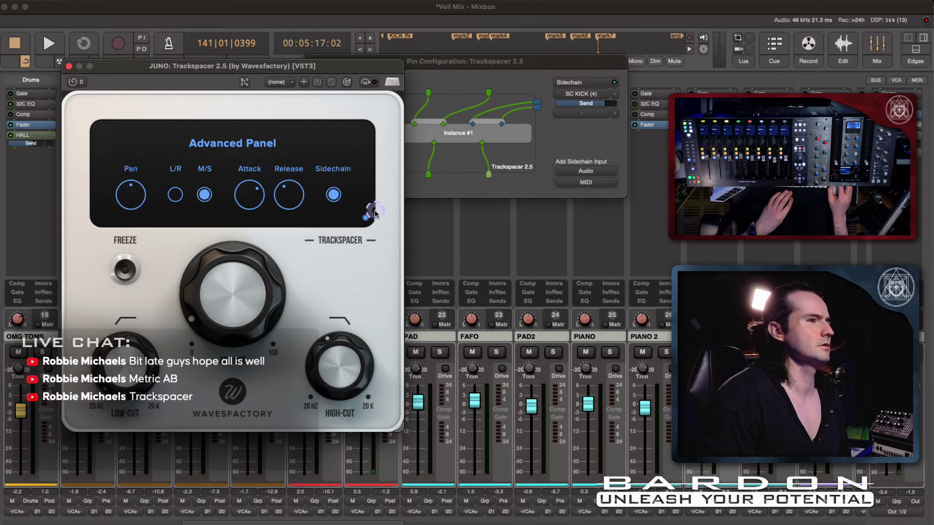
pyautogui.press('space')
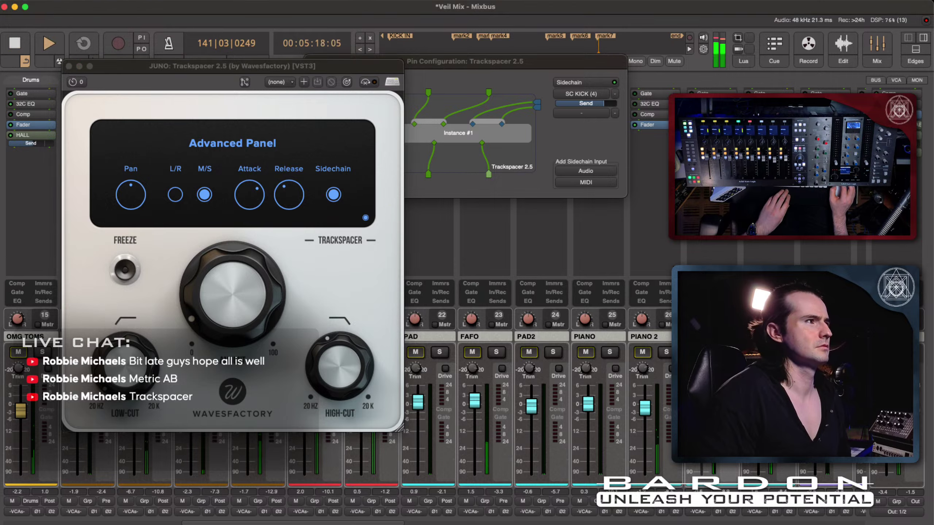
# Turn off Sidechain in JUNO's Trackspacer 2.5 Advanced Panel, stop playback, and close the plugin and its pin configuration
pyautogui.click(334, 197)
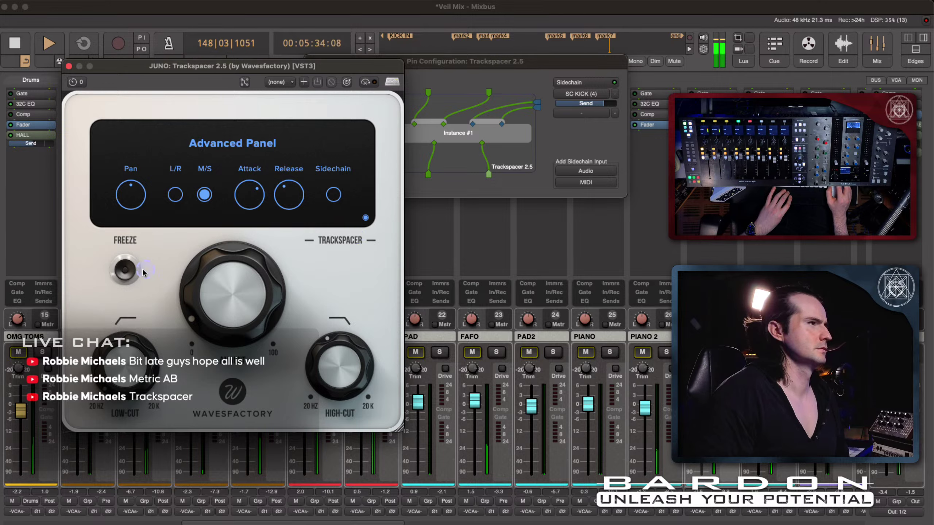
pyautogui.click(364, 219)
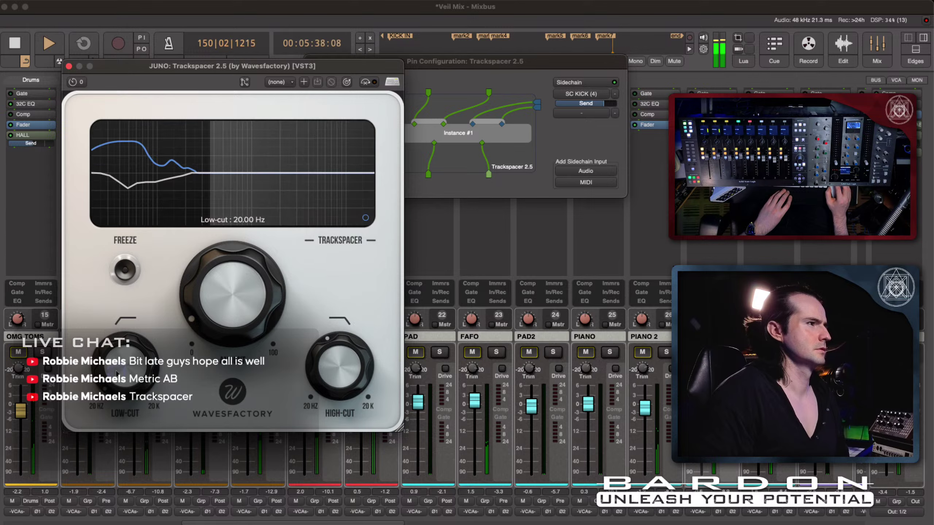
pyautogui.press('space')
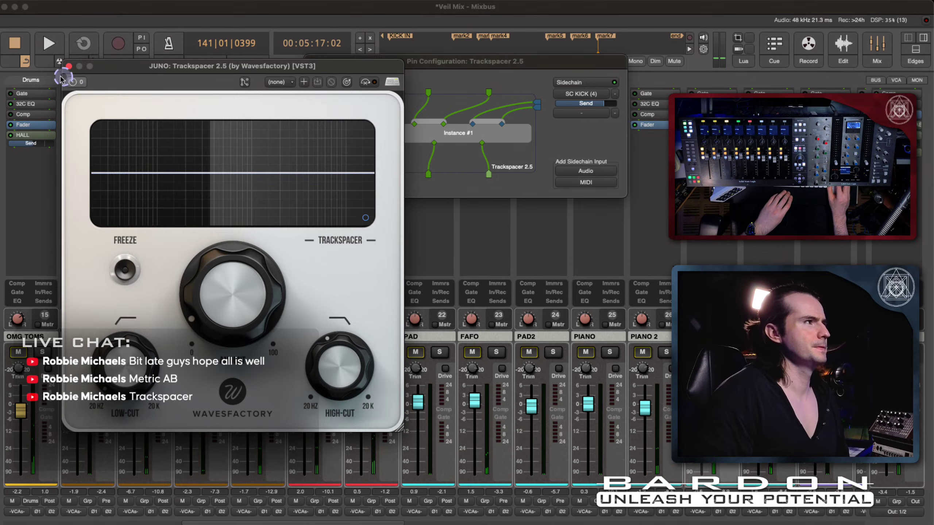
pyautogui.click(68, 67)
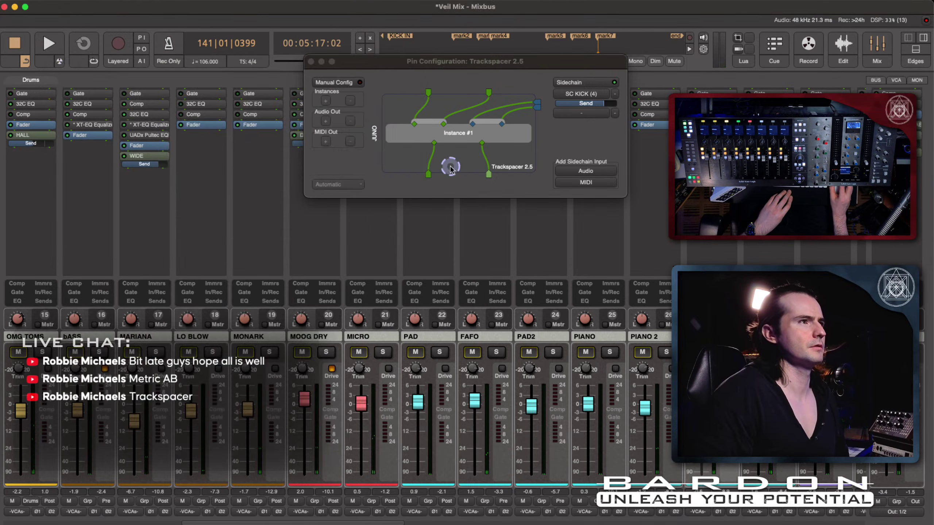
pyautogui.click(314, 59)
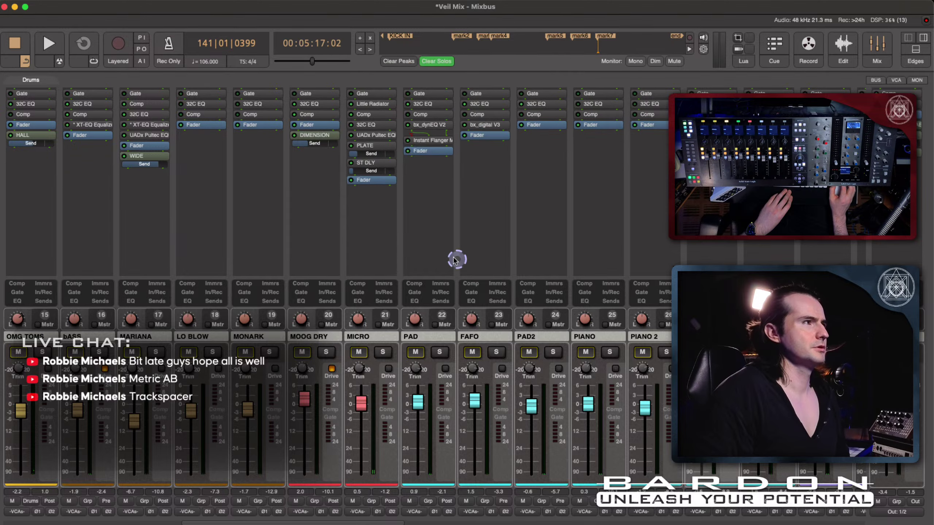
# Inspect the bus and hardware destinations of KICK's Trackspacer send, and check the drum channels' mix bus sends
pyautogui.hscroll(4, 452, 257)
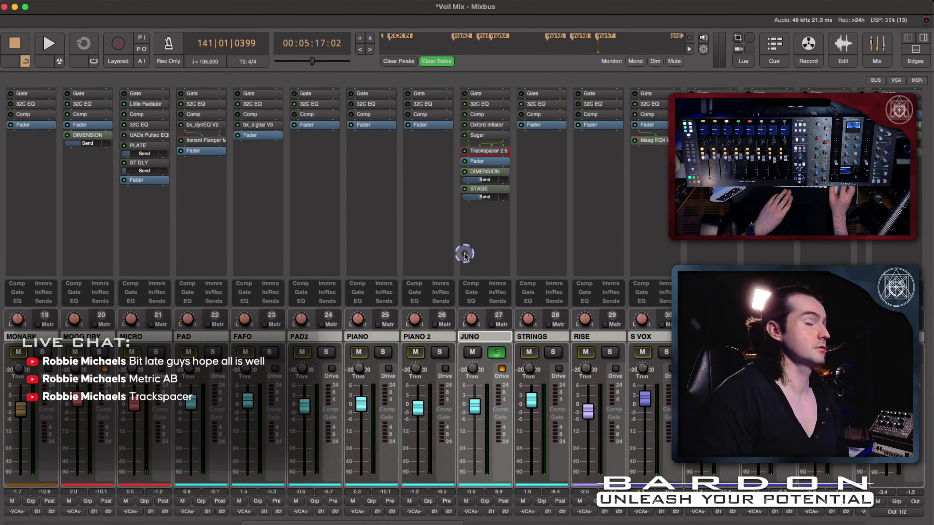
pyautogui.hscroll(3, 464, 254)
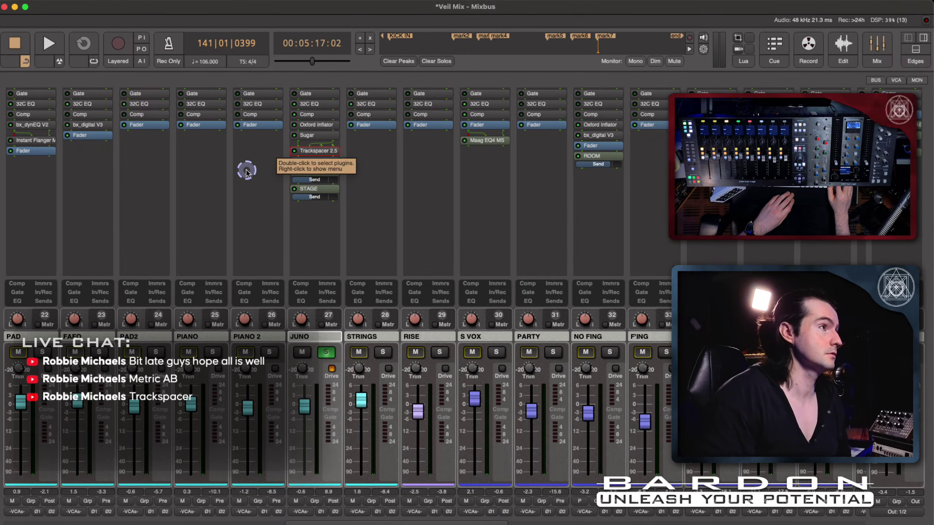
pyautogui.hscroll(-1, 246, 172)
pyautogui.hscroll(-14, 247, 173)
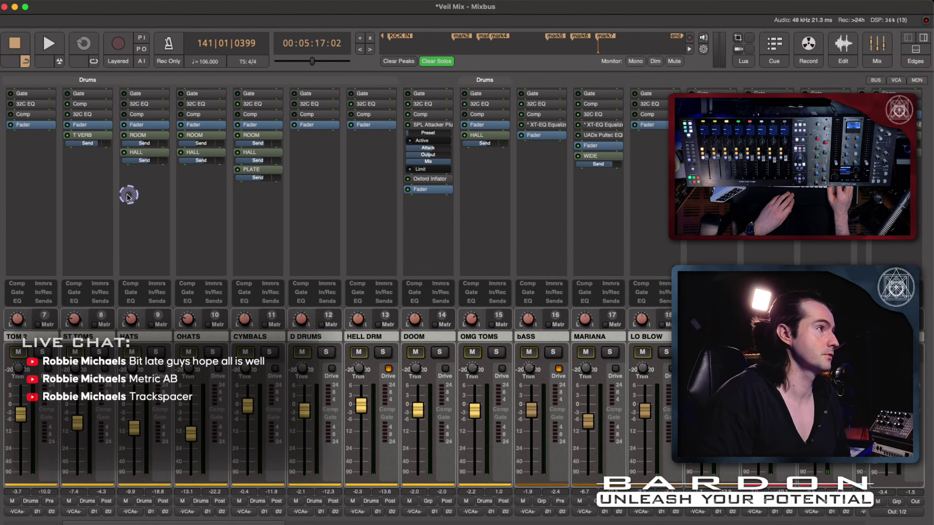
pyautogui.hscroll(-4, 110, 195)
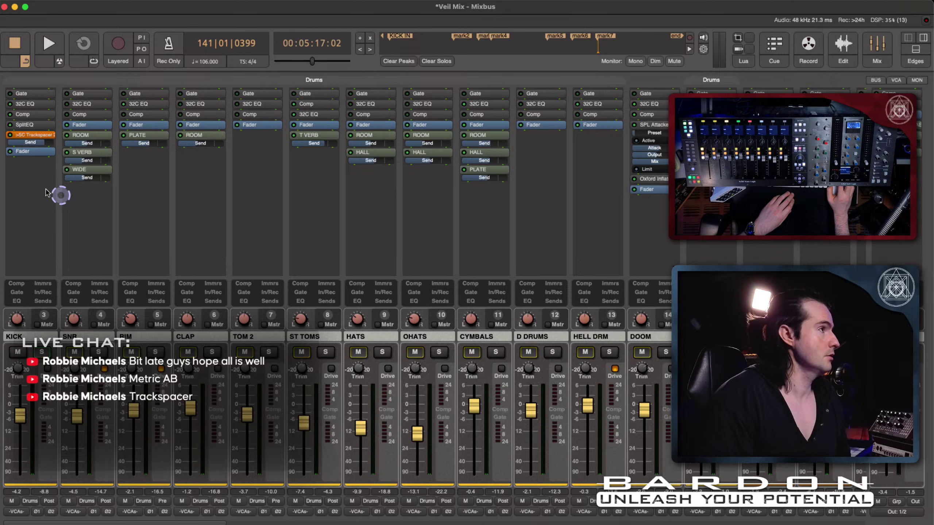
pyautogui.click(37, 135)
pyautogui.doubleClick(36, 138)
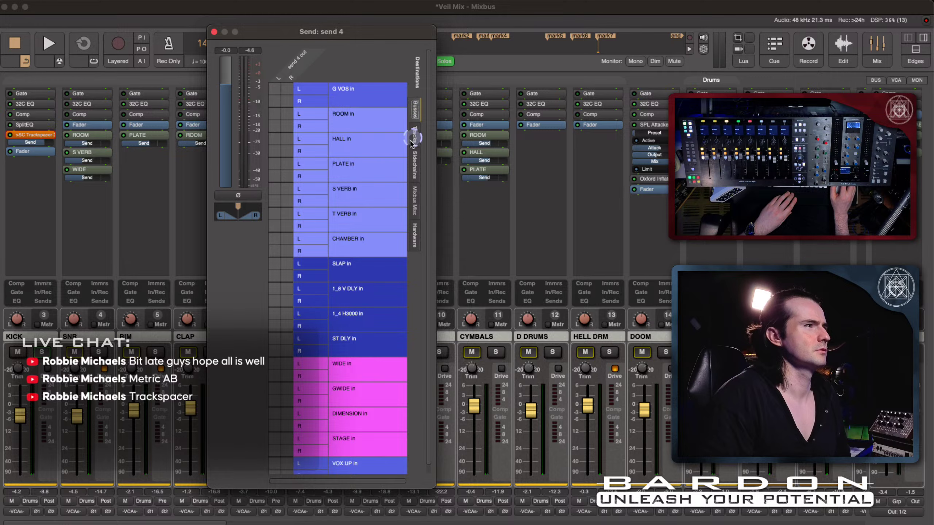
pyautogui.scroll(-1, 311, 192)
pyautogui.click(414, 73)
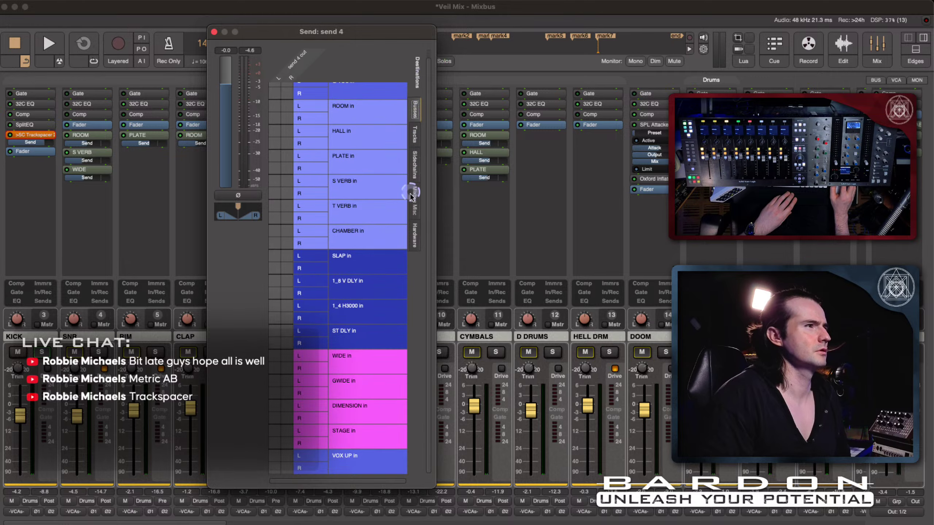
pyautogui.click(415, 237)
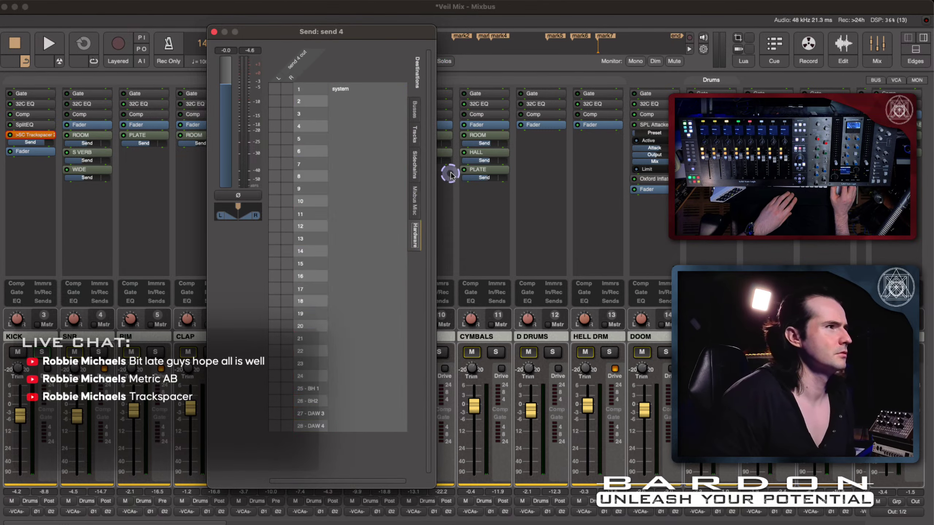
pyautogui.click(215, 31)
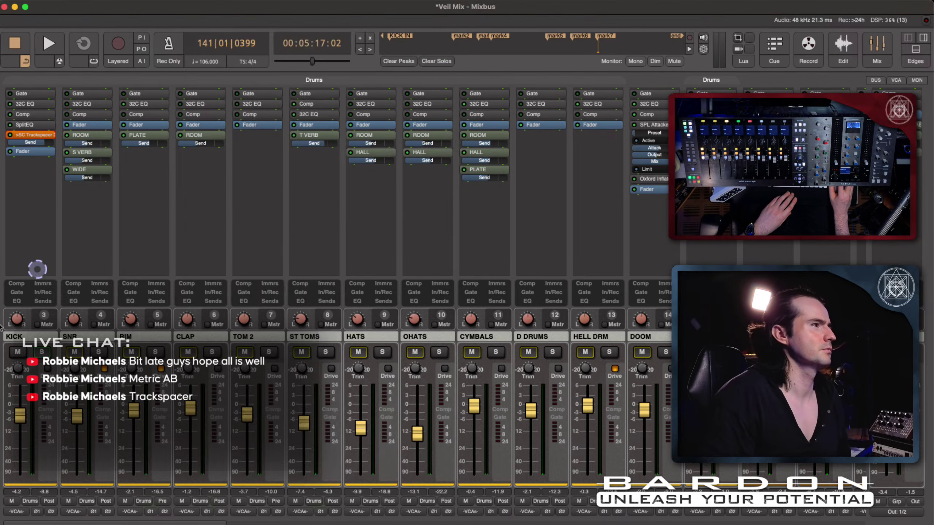
pyautogui.click(47, 301)
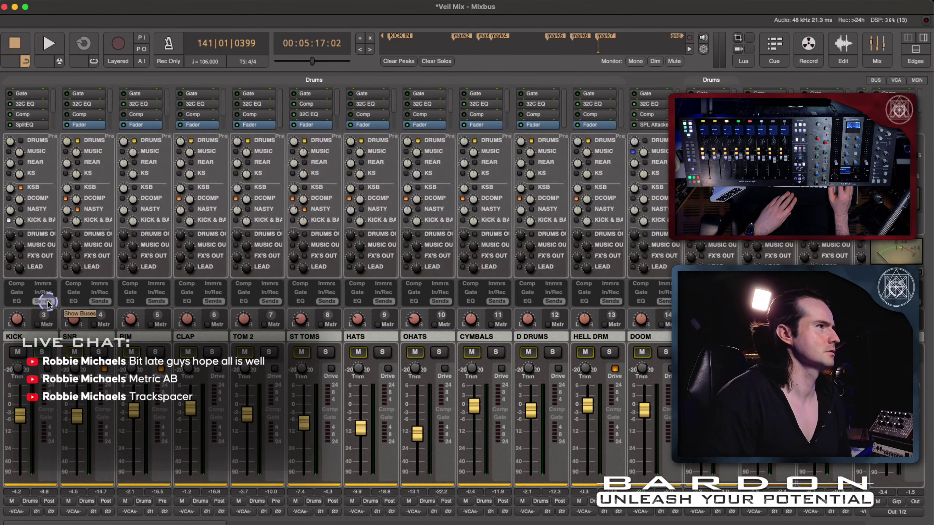
pyautogui.click(47, 301)
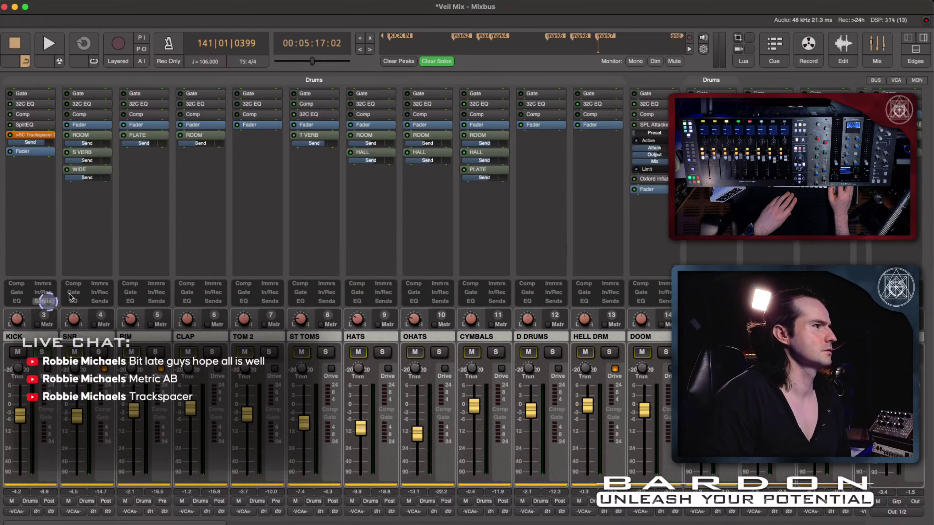
# Take JUNO out of solo and compare the passage with JUNO muted and unmuted during playback
pyautogui.hscroll(10, 408, 251)
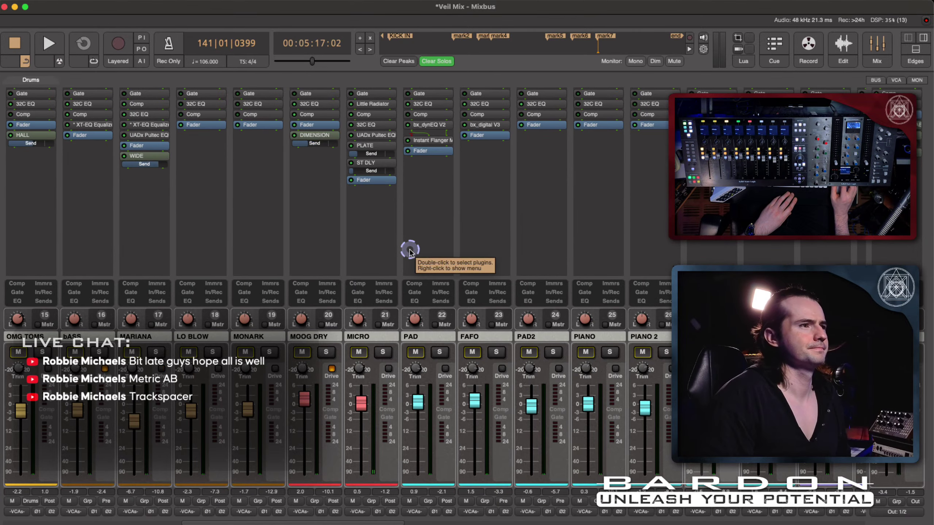
pyautogui.hscroll(10, 409, 250)
pyautogui.click(103, 352)
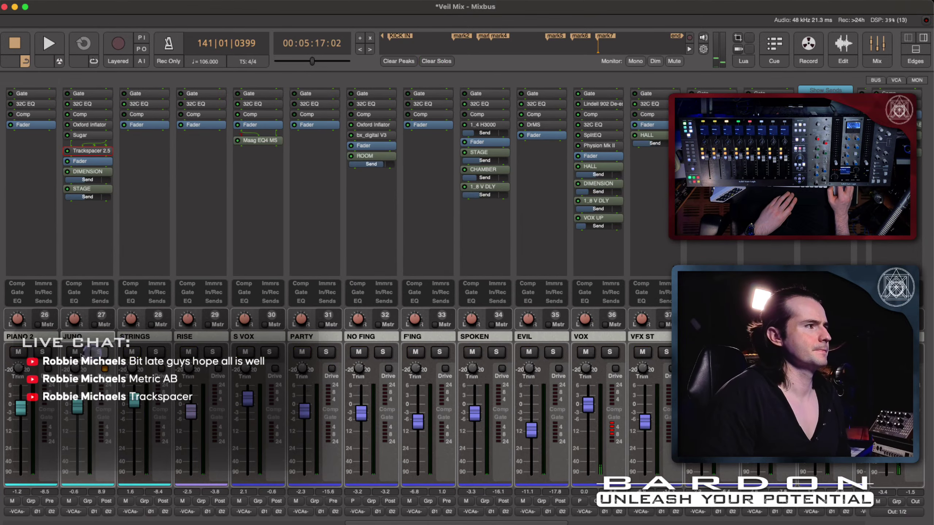
pyautogui.press('space')
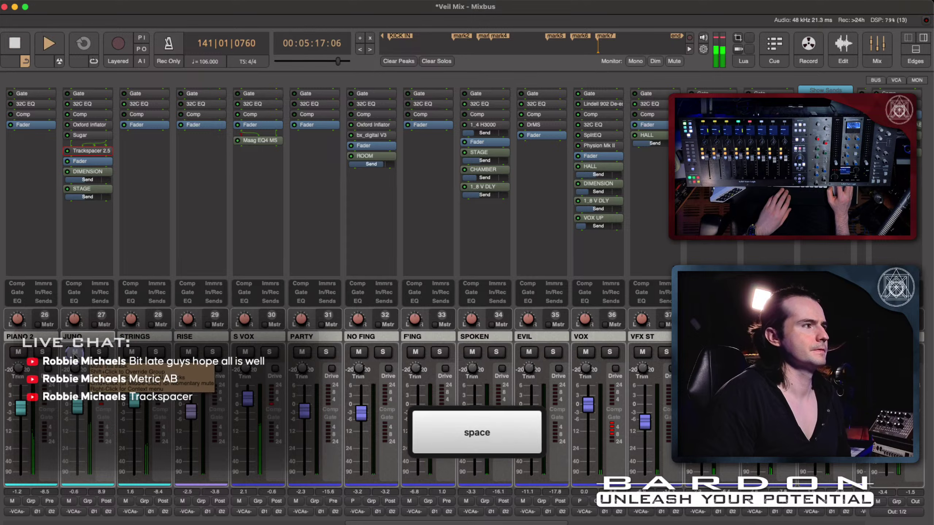
pyautogui.click(75, 354)
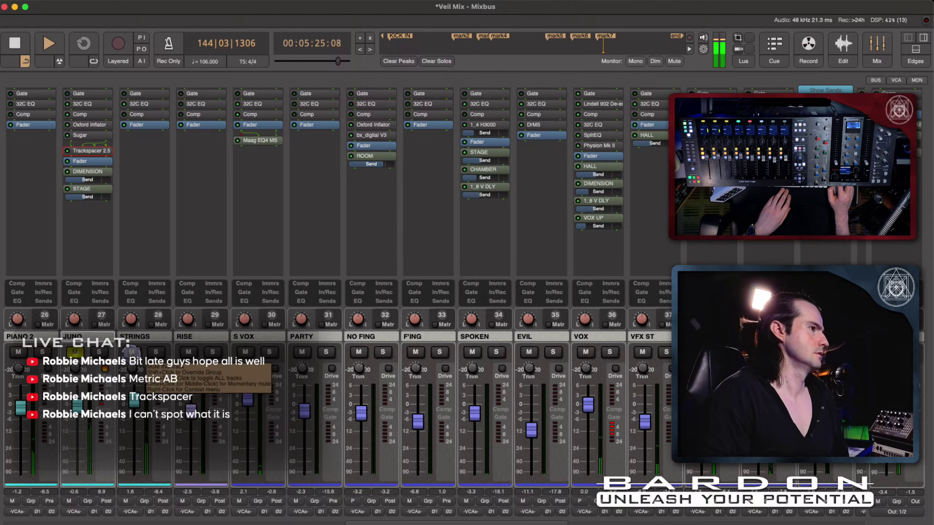
pyautogui.click(74, 353)
pyautogui.click(73, 353)
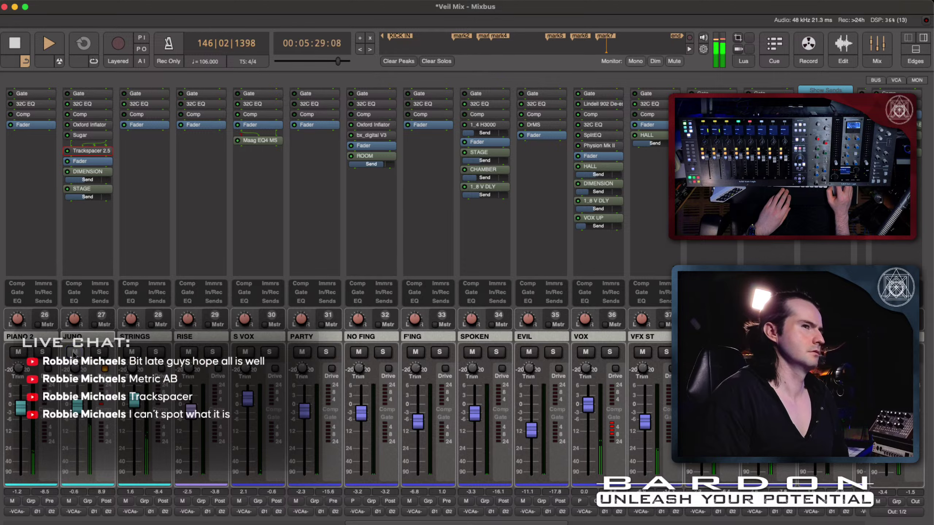
pyautogui.press('space')
# Review JUNO's Trackspacer 2.5 and its pin configuration, and close both windows
pyautogui.hscroll(-4, 340, 251)
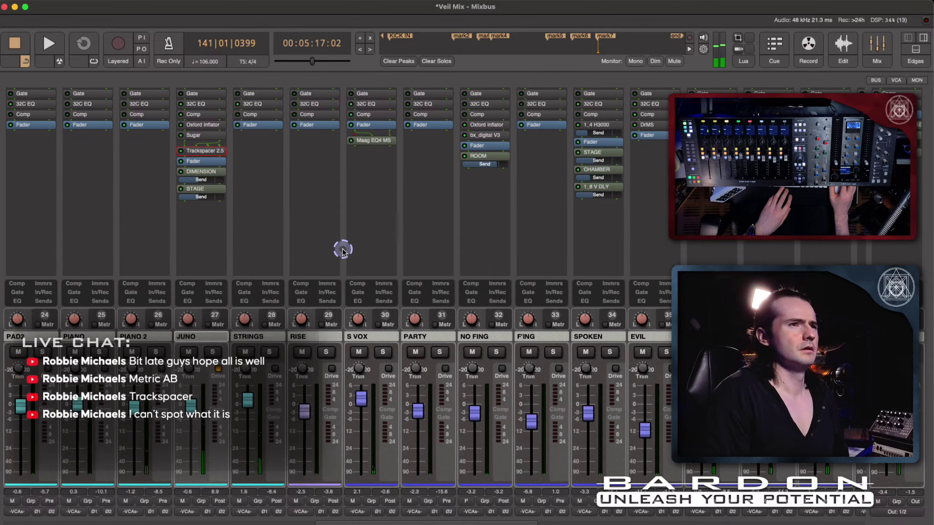
pyautogui.hscroll(-6, 342, 253)
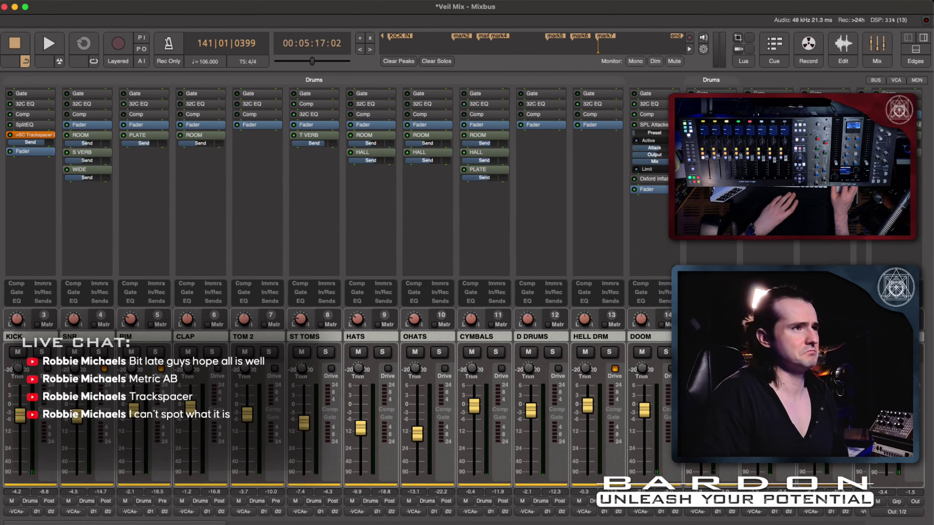
pyautogui.hscroll(2, 636, 234)
pyautogui.hscroll(3, 636, 233)
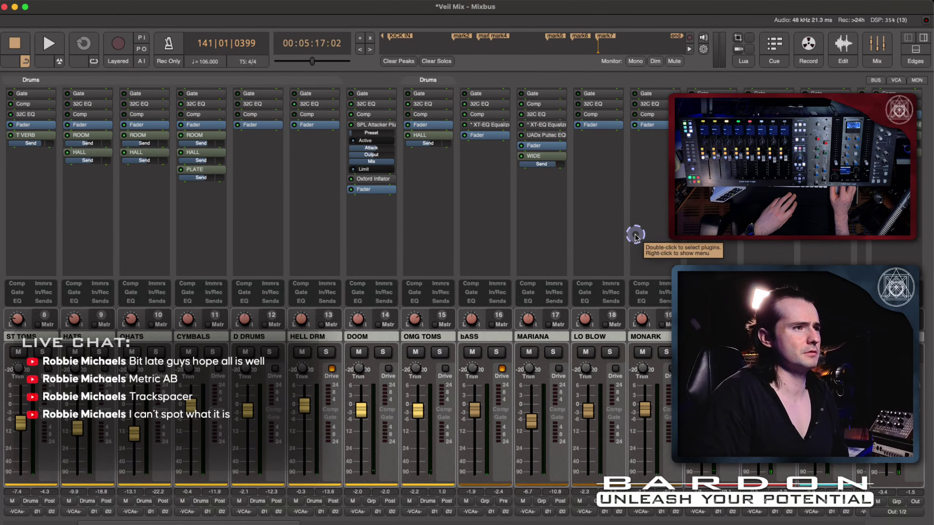
pyautogui.hscroll(3, 662, 247)
pyautogui.hscroll(5, 703, 261)
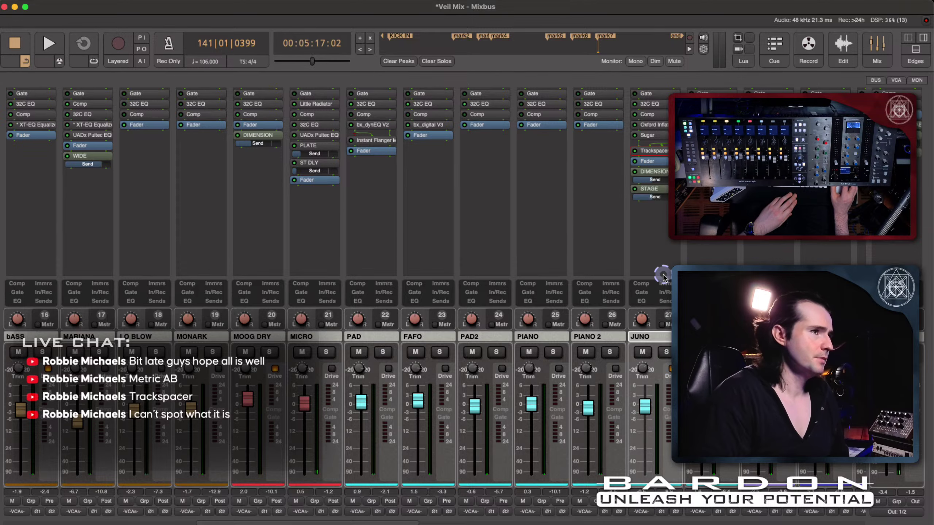
pyautogui.hscroll(1, 656, 272)
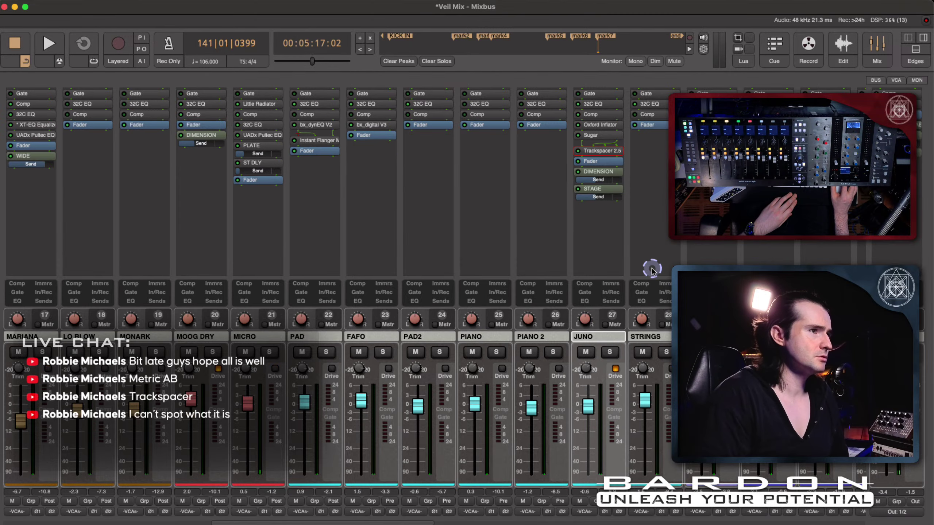
pyautogui.doubleClick(594, 151)
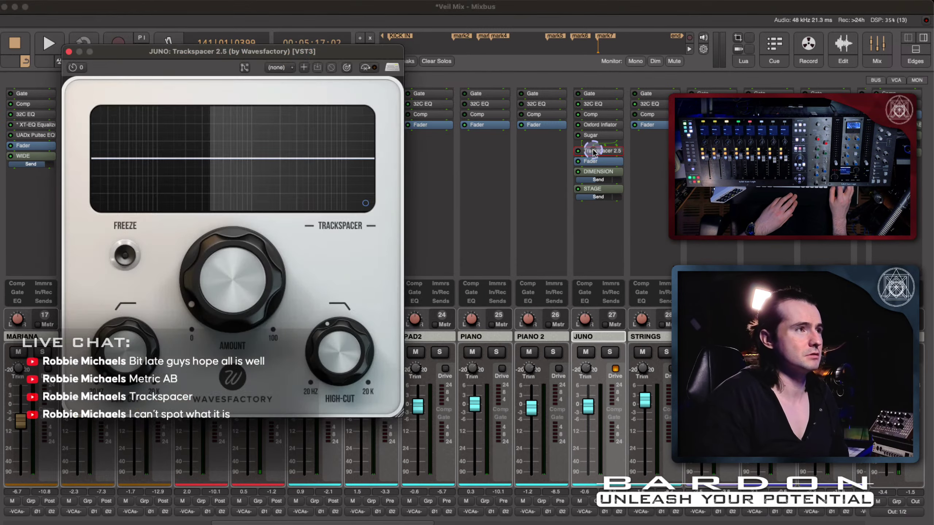
pyautogui.click(223, 70)
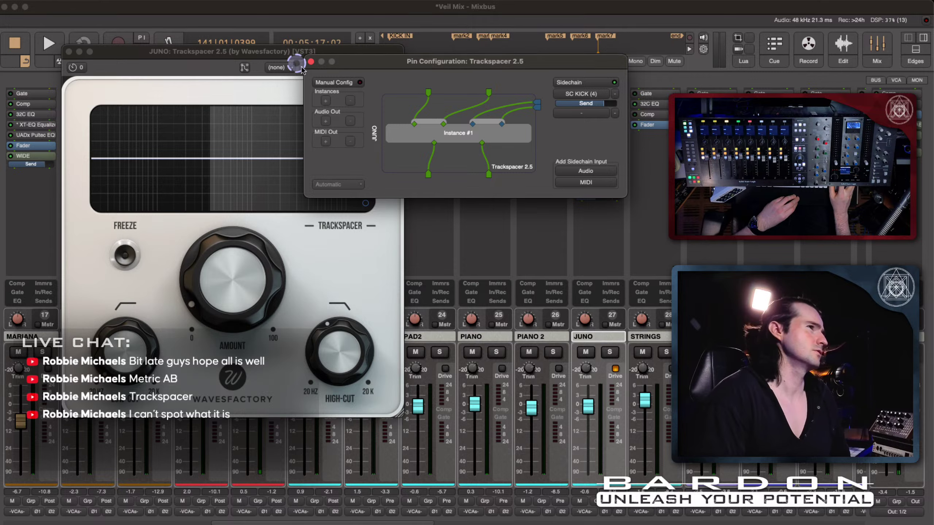
pyautogui.click(311, 62)
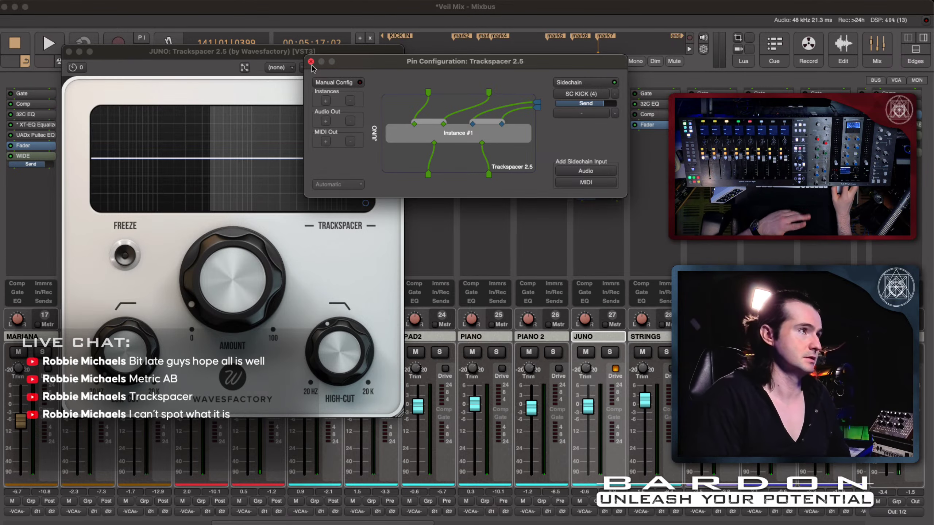
pyautogui.click(311, 61)
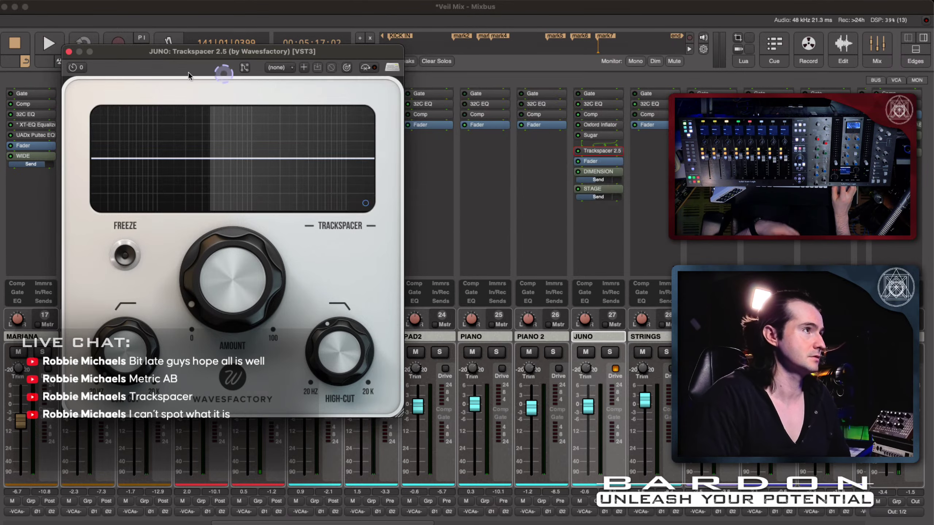
pyautogui.click(68, 53)
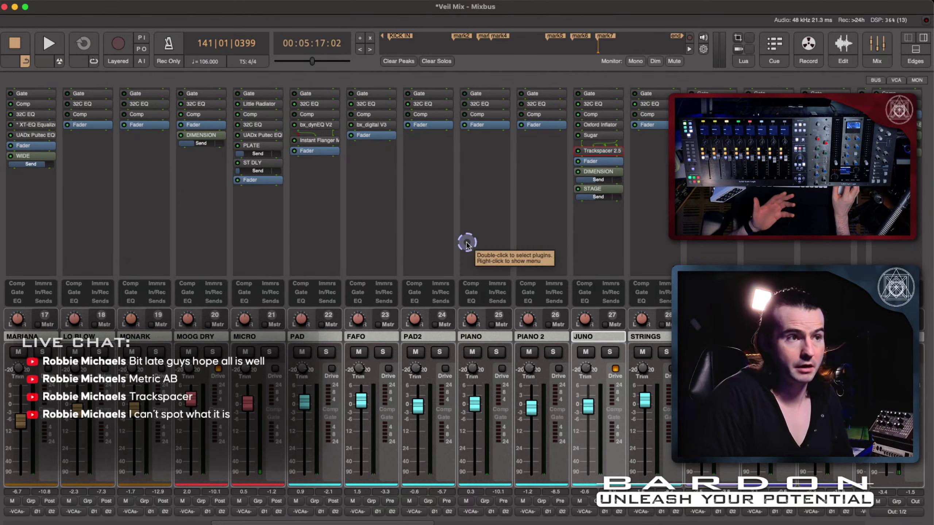
# Switch to the Edit view with the lower channel-processing pane hidden, showing the JUNO and STRINGS tracks
pyautogui.hscroll(6, 466, 245)
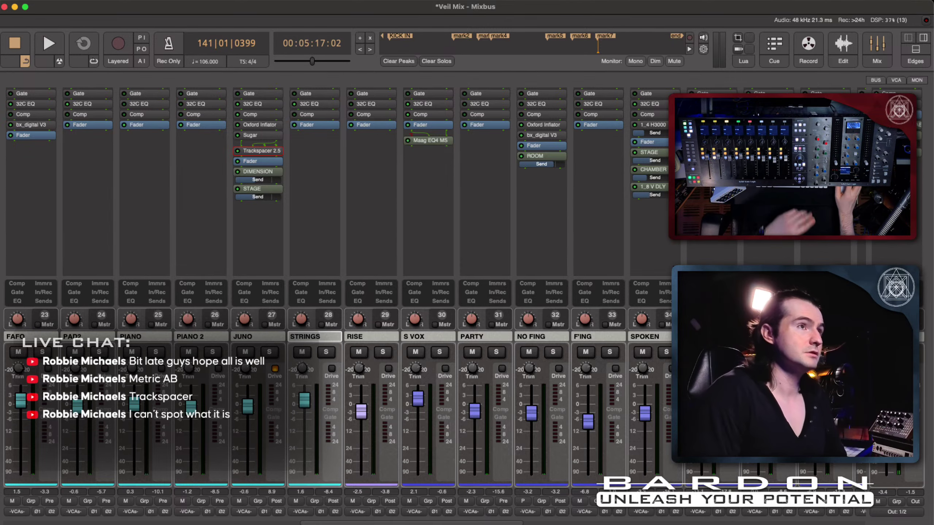
pyautogui.click(888, 50)
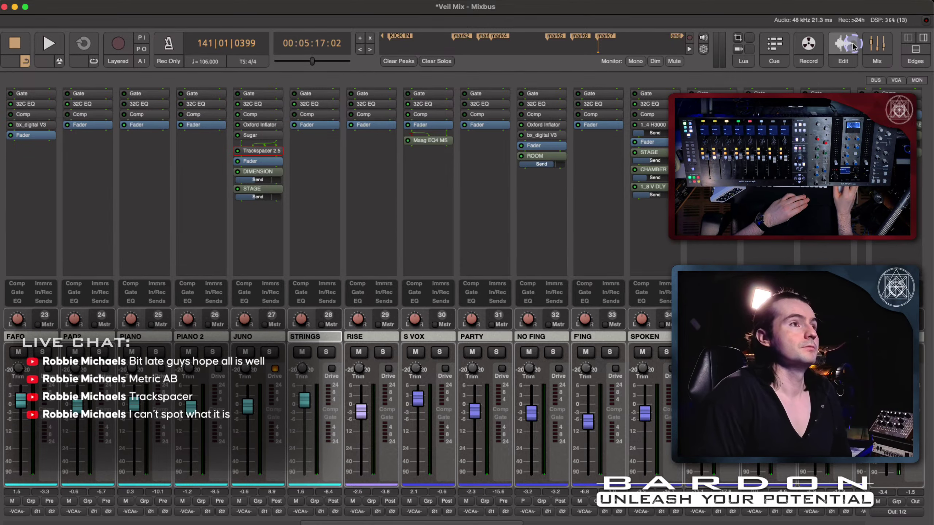
pyautogui.click(435, 226)
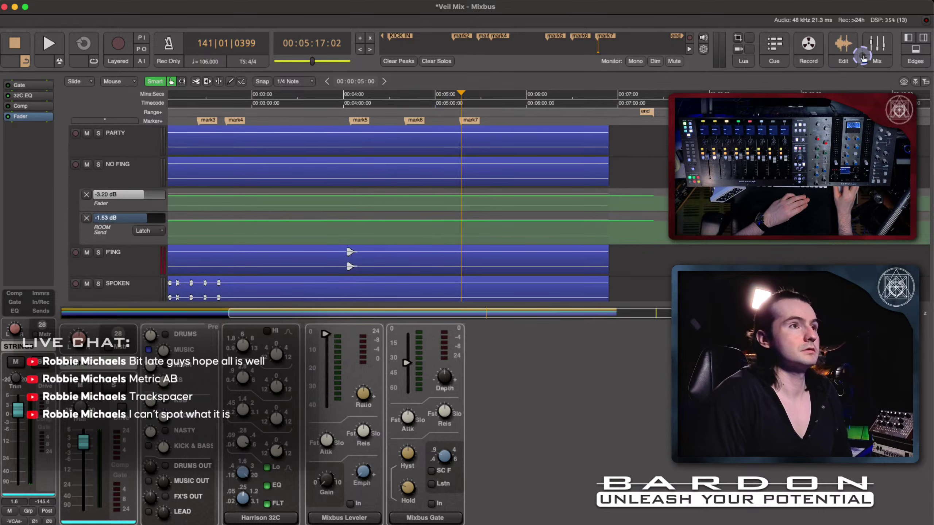
pyautogui.click(916, 50)
pyautogui.scroll(-5, 441, 309)
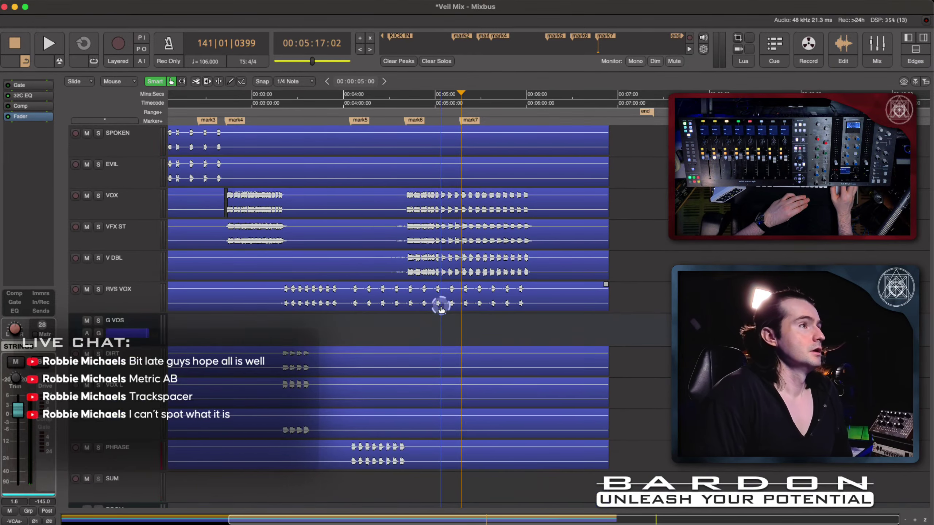
pyautogui.scroll(12, 441, 309)
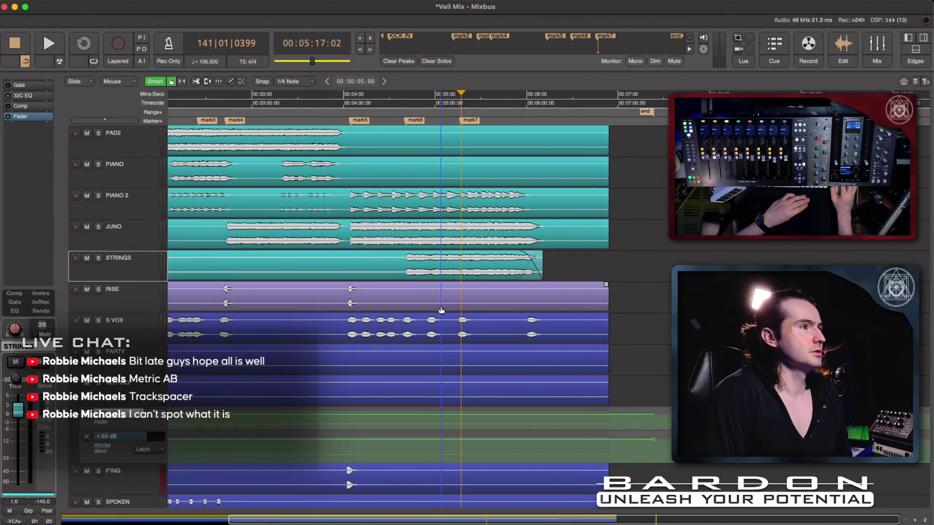
# Move the playhead to the mark6 marker and select the STRINGS track
pyautogui.scroll(5, 441, 310)
pyautogui.click(408, 122)
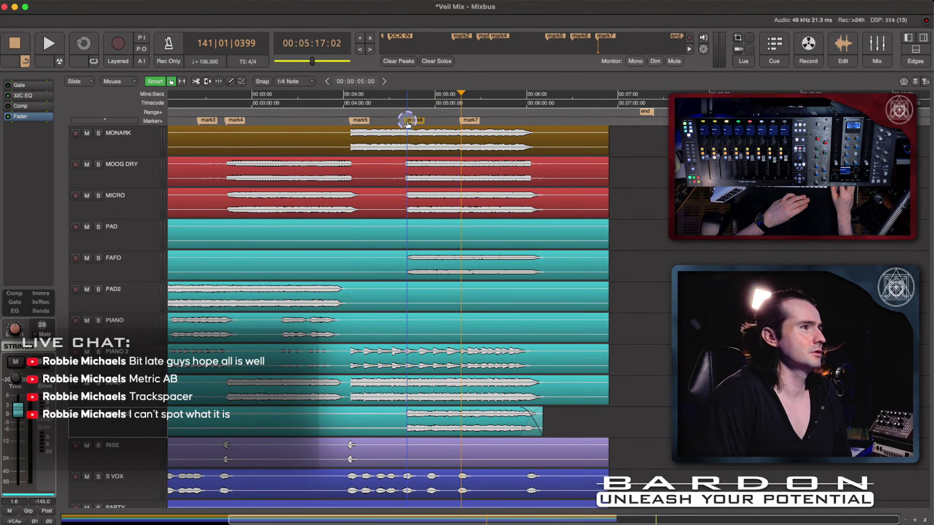
pyautogui.click(408, 94)
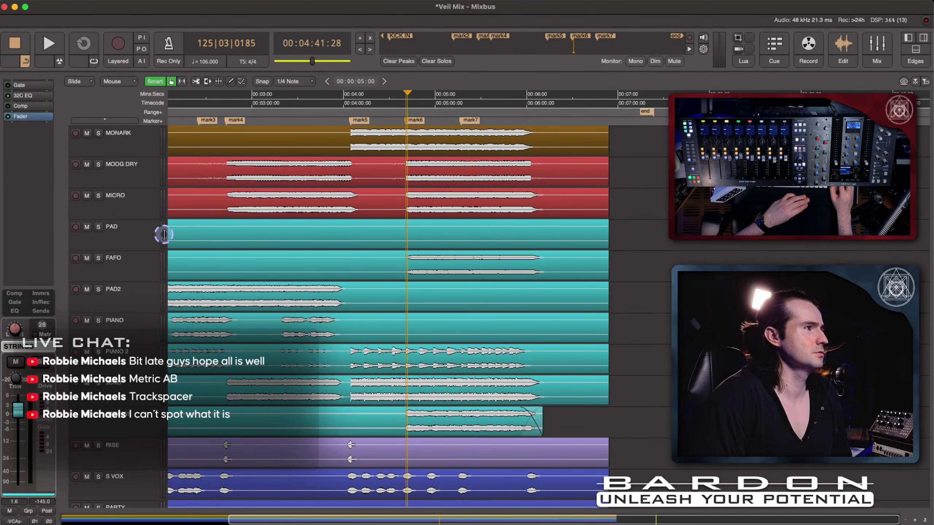
pyautogui.click(141, 420)
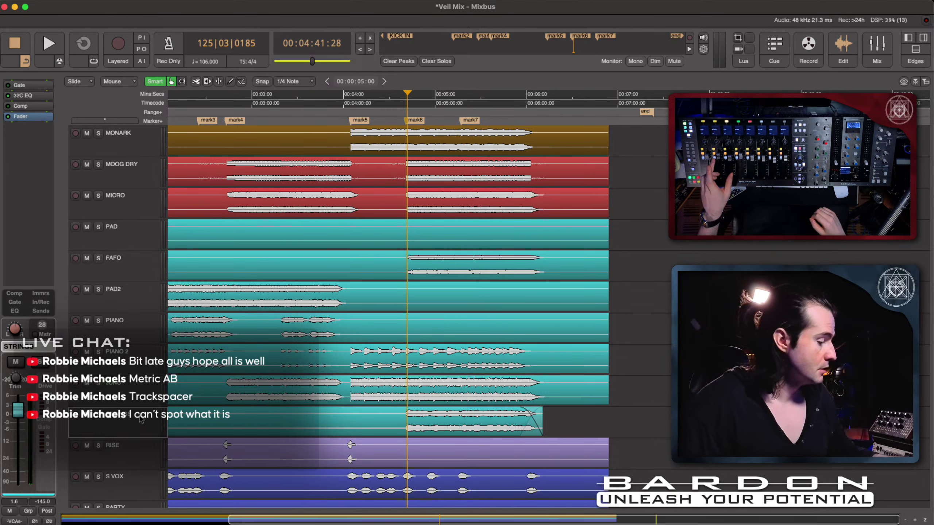
# Play the passage from mark6 twice, comparing STRINGS soloed with the full mix
pyautogui.press('space')
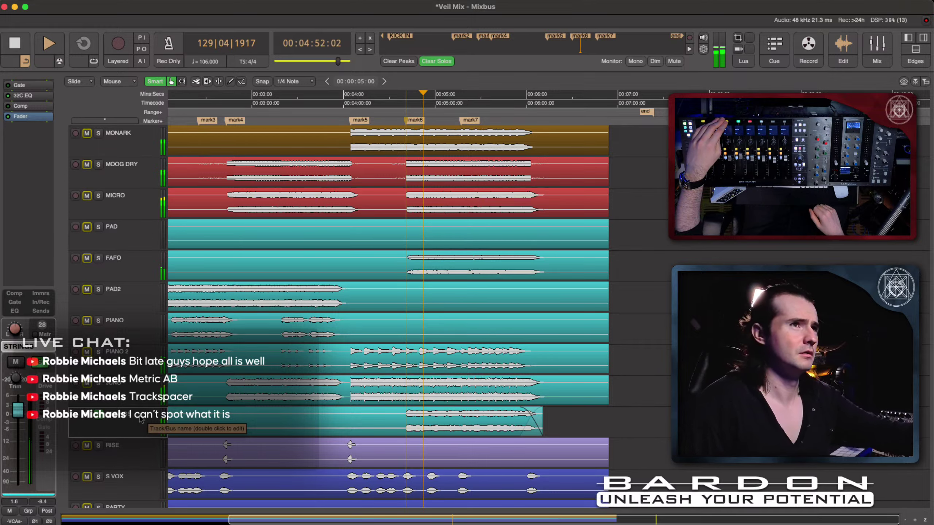
pyautogui.press('space')
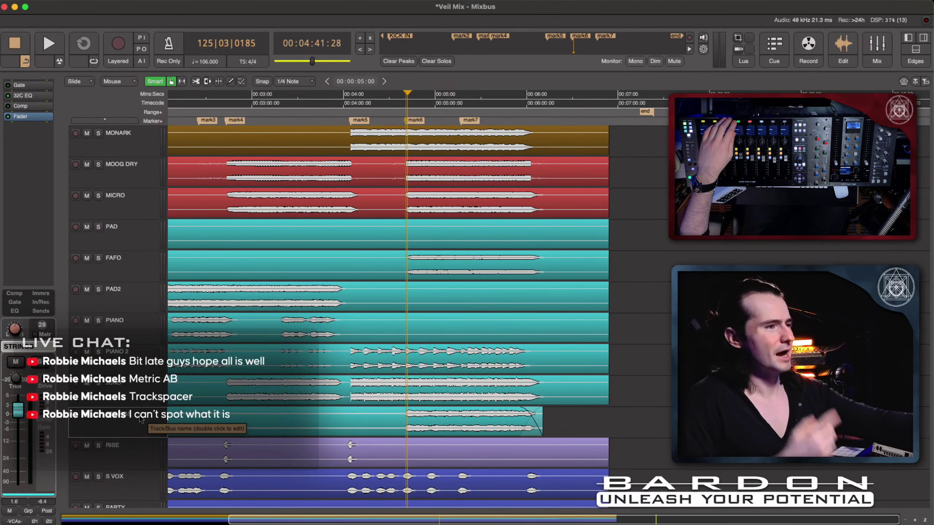
pyautogui.press('space')
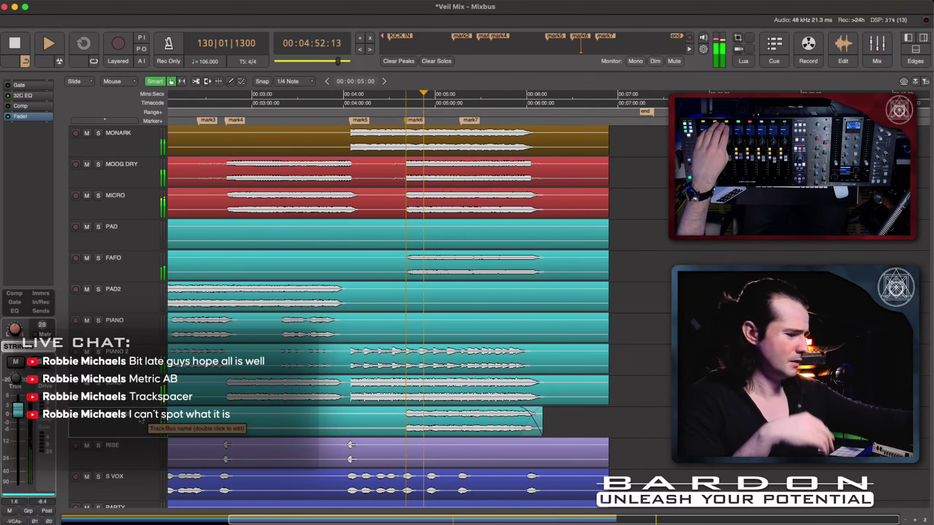
pyautogui.press('space')
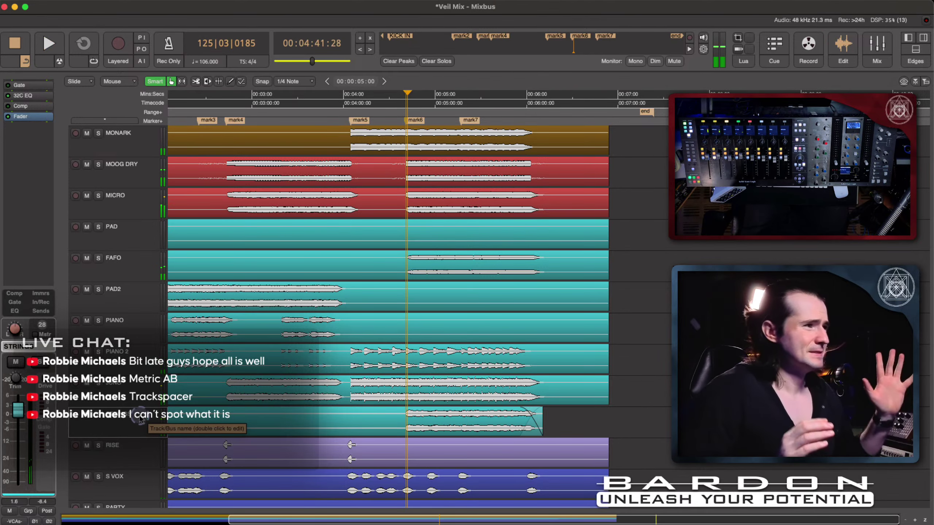
# Switch to the mixer with the channel EQ sections shown and audition STRINGS from mark6
pyautogui.click(877, 46)
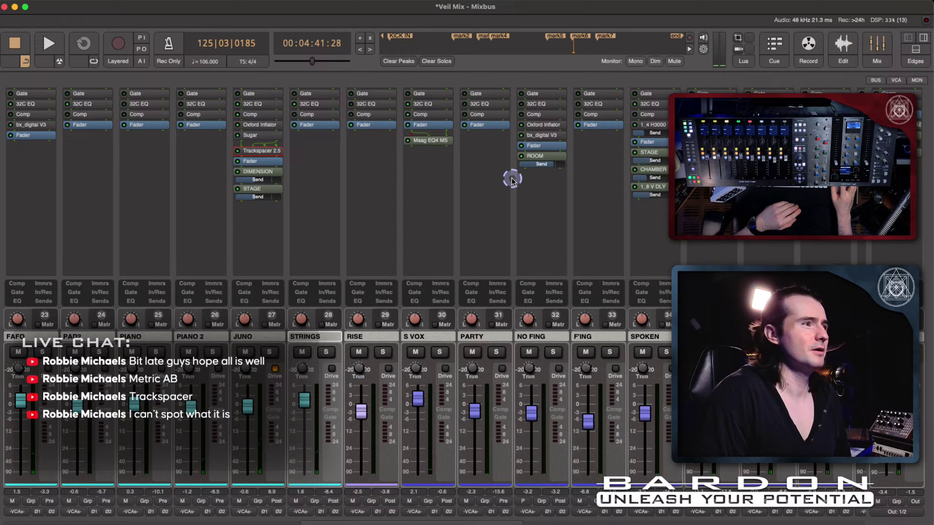
pyautogui.click(306, 302)
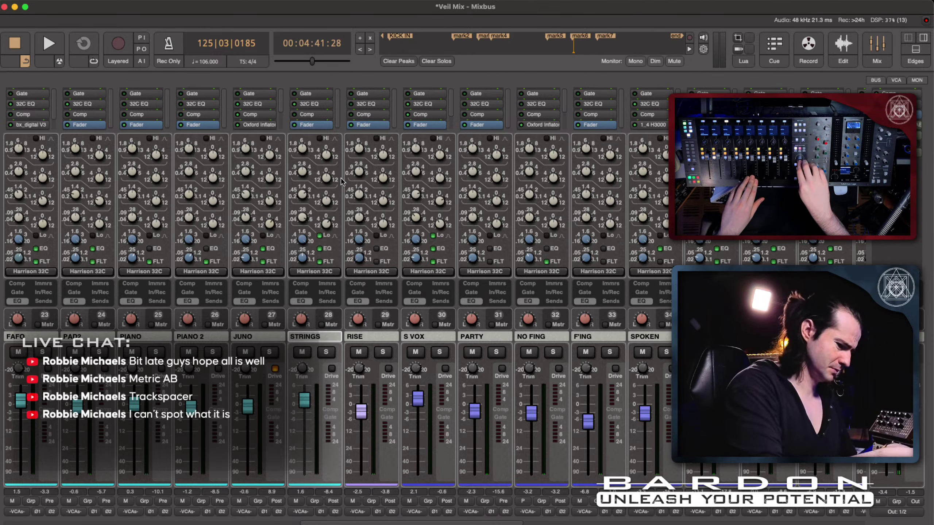
pyautogui.press('space')
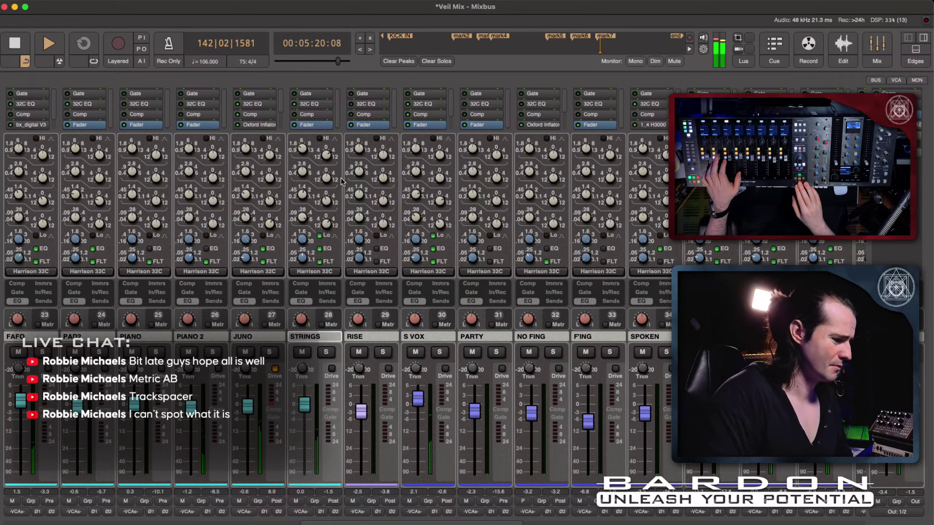
pyautogui.press('space')
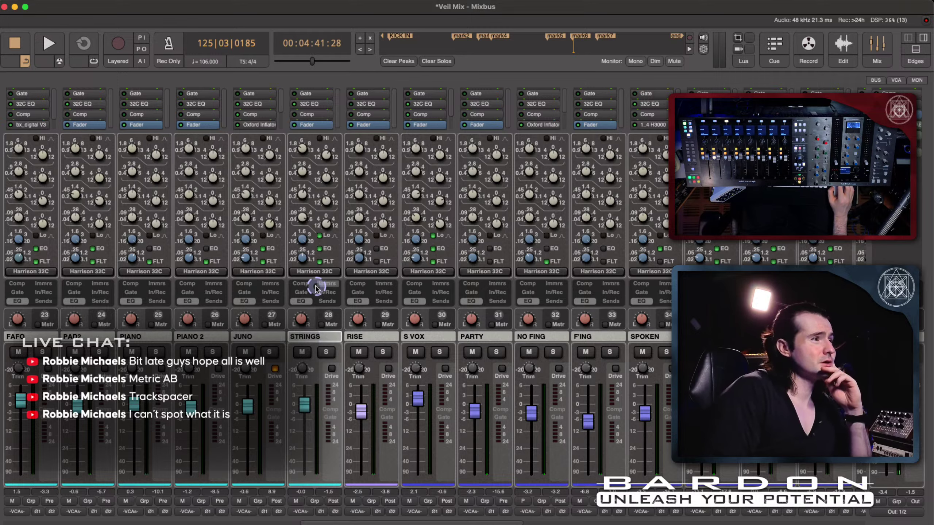
# Show the compressor sections, place STRINGS' Comp ahead of its 32C EQ, and play the passage
pyautogui.click(305, 288)
pyautogui.moveTo(305, 115); pyautogui.dragTo(308, 105)
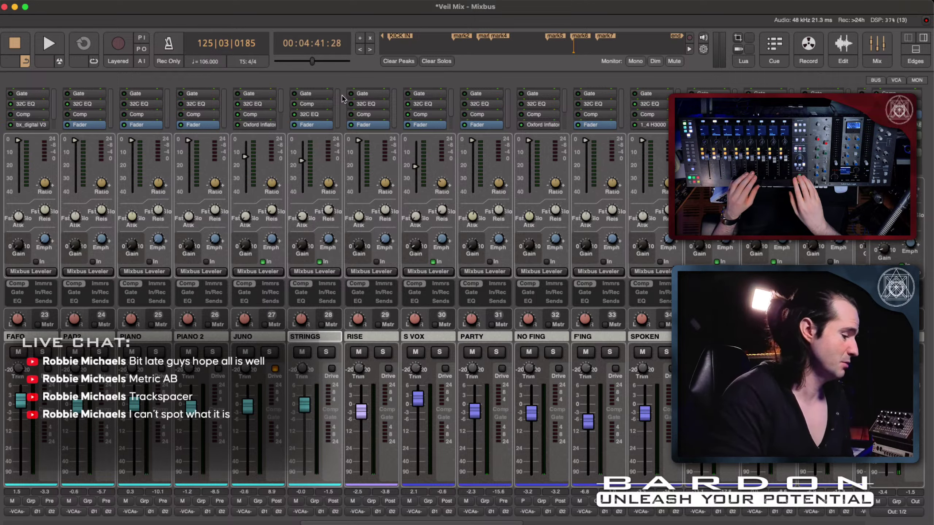
pyautogui.press('space')
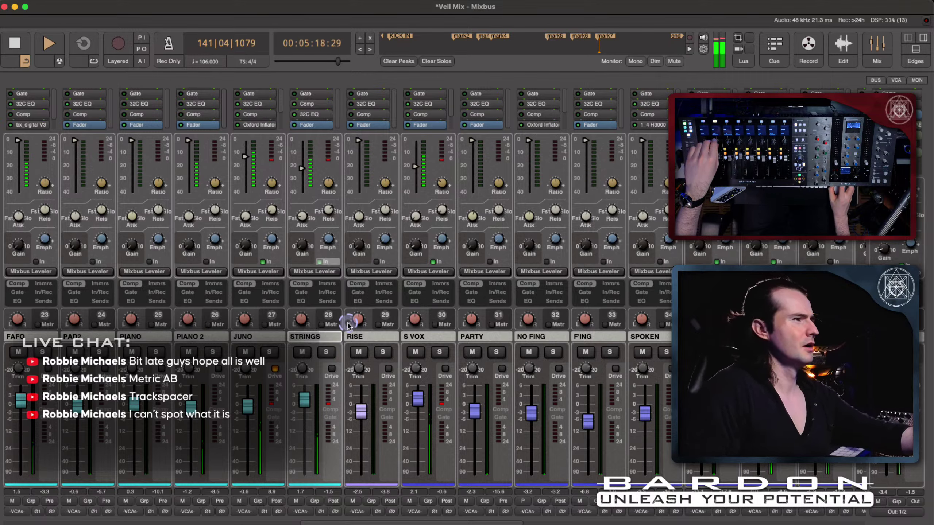
# Bring the channel EQ sections back during playback and replay the STRINGS passage from mark6
pyautogui.click(308, 301)
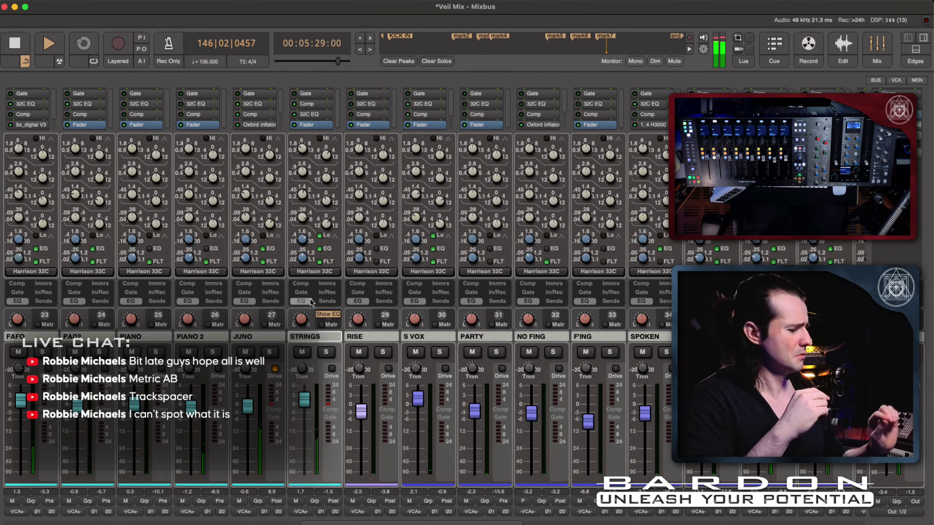
pyautogui.press('space')
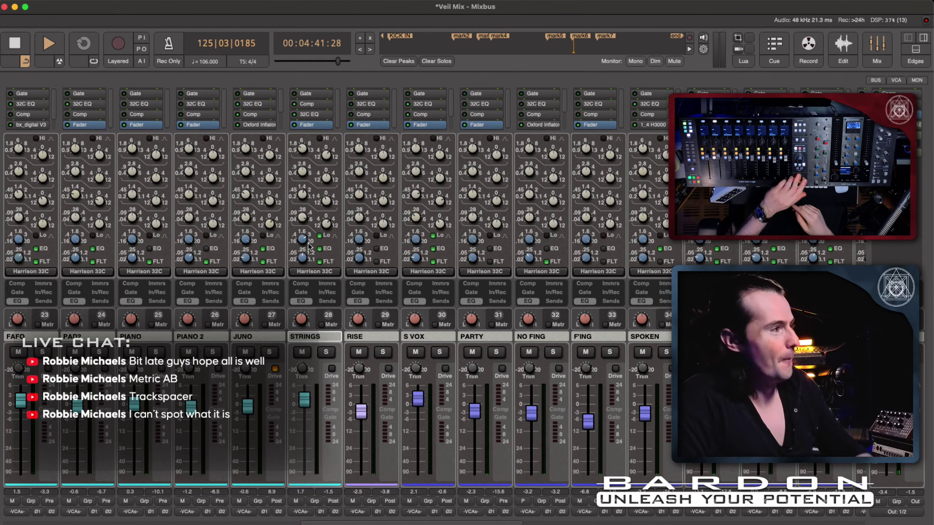
pyautogui.press('space')
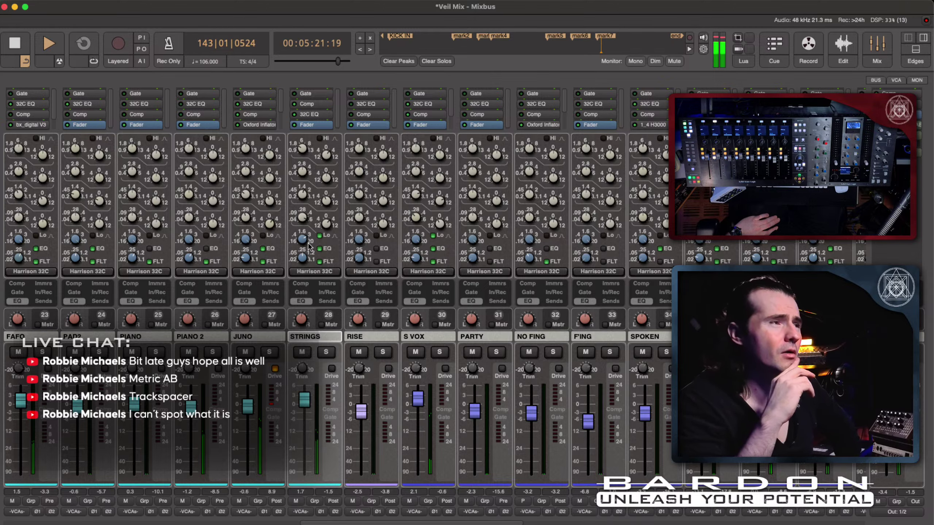
pyautogui.press('space')
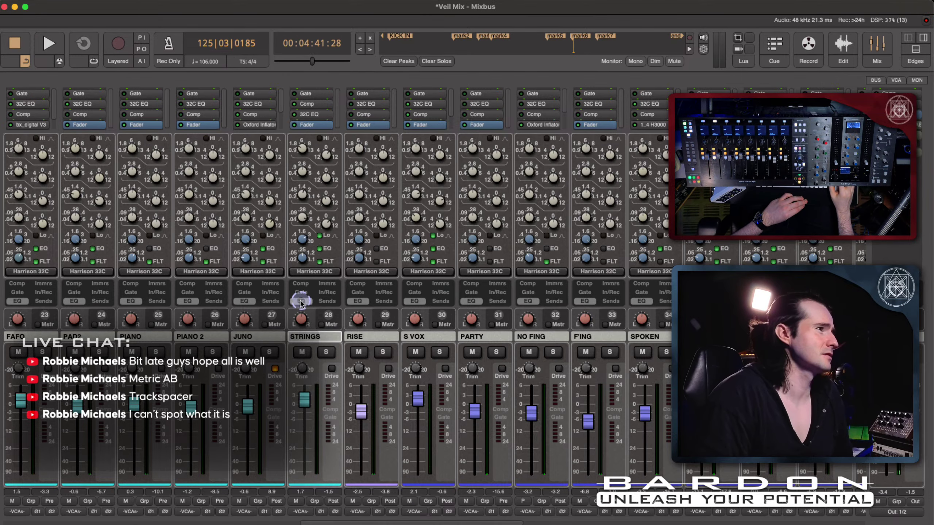
# Hide the EQ sections and insert the Sonnox Oxford Dynamic EQ (VST3) plugin on STRINGS
pyautogui.click(300, 301)
pyautogui.rightClick(312, 159)
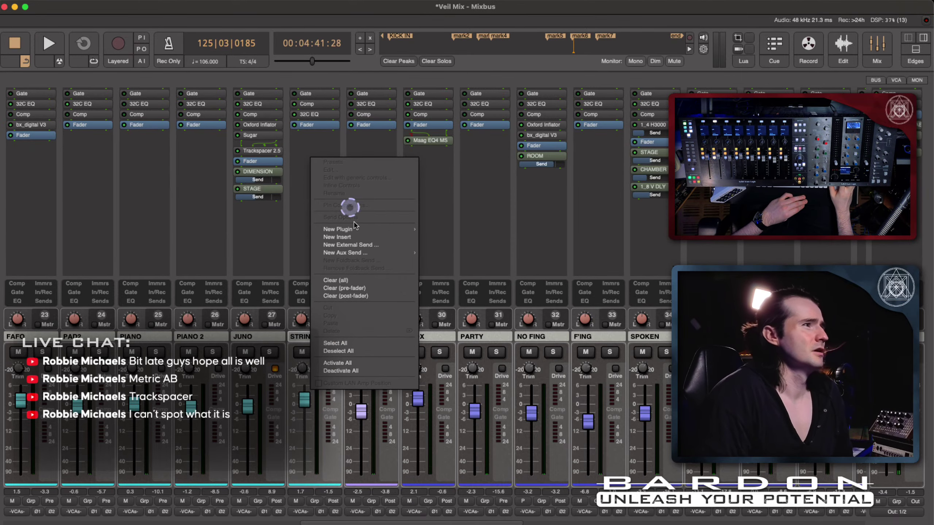
pyautogui.moveTo(367, 255)
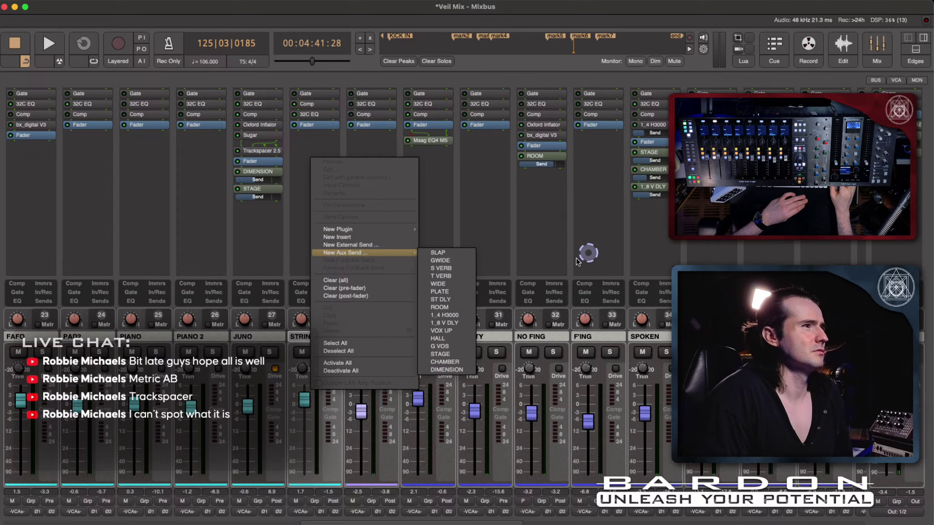
pyautogui.moveTo(386, 232)
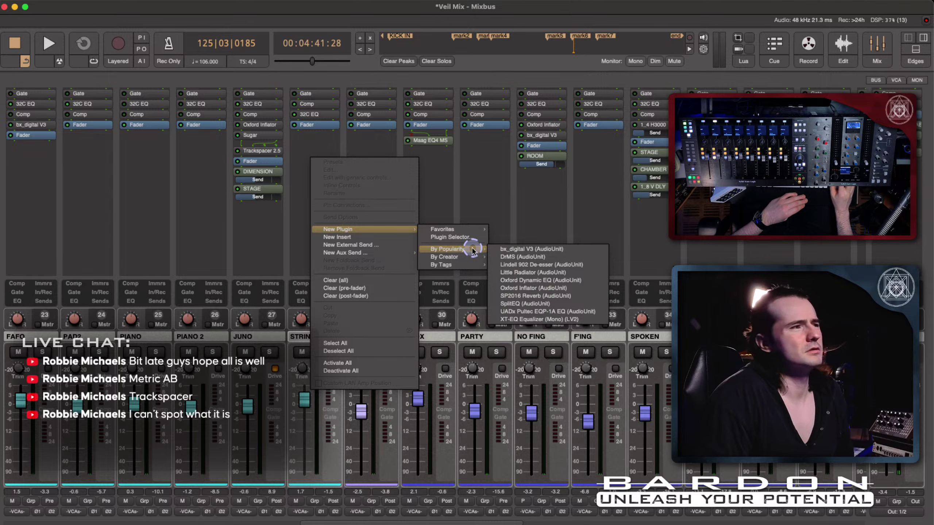
pyautogui.click(465, 257)
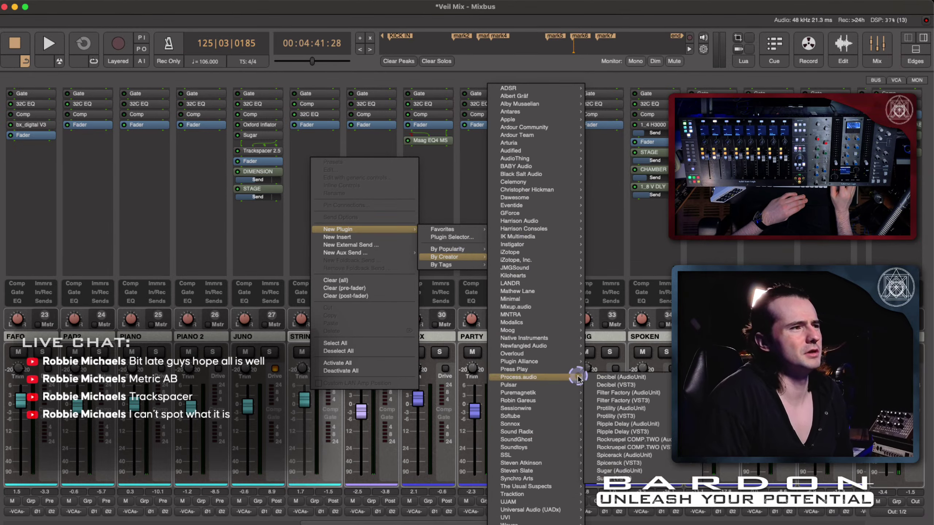
pyautogui.moveTo(535, 424)
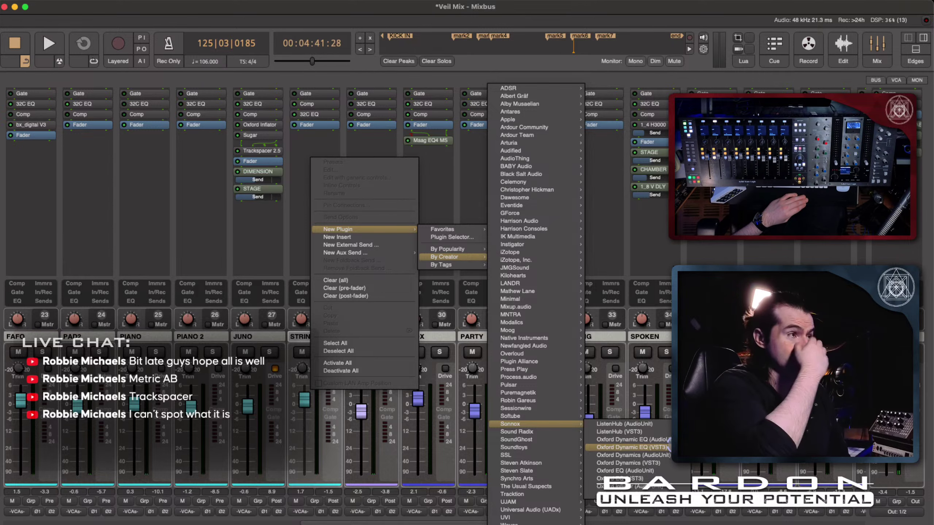
pyautogui.click(631, 447)
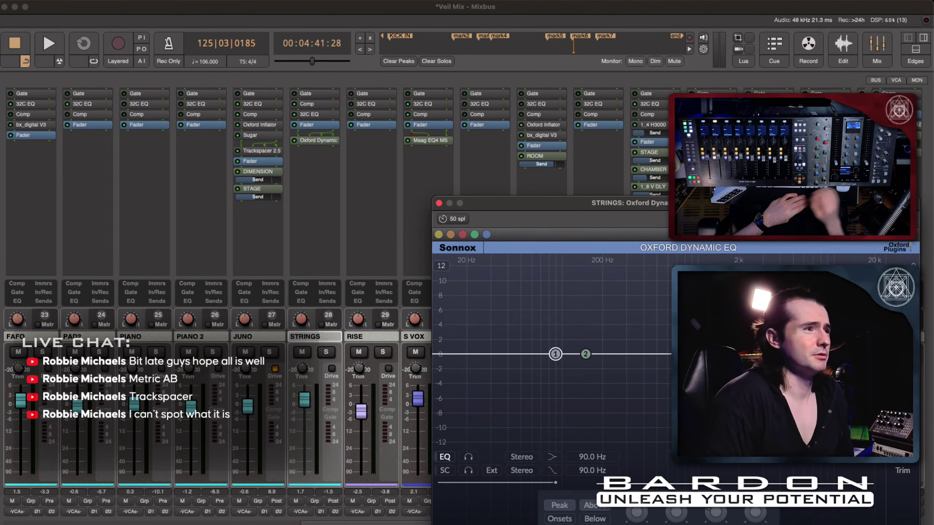
# Close the Oxford Dynamic EQ window and place the plugin before the Fader in STRINGS' processor list
pyautogui.moveTo(650, 203); pyautogui.dragTo(423, 88)
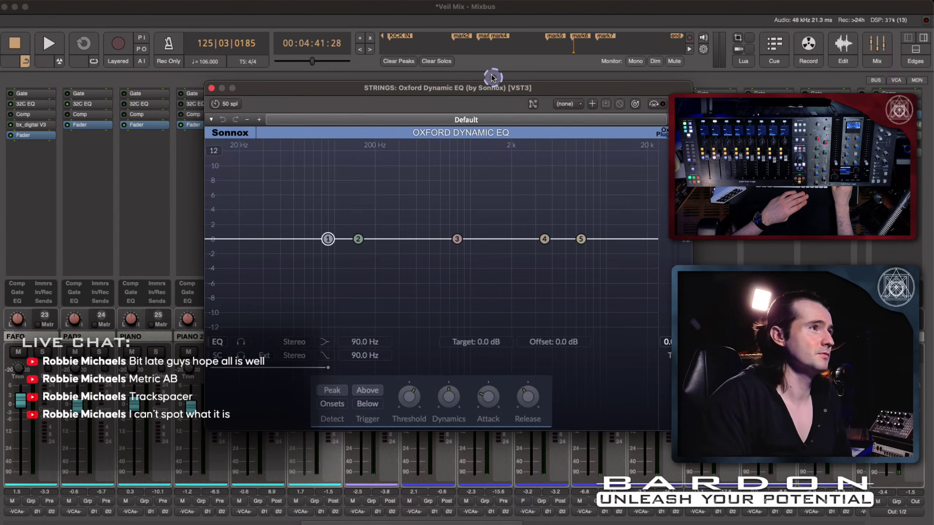
pyautogui.moveTo(489, 92); pyautogui.dragTo(448, 18)
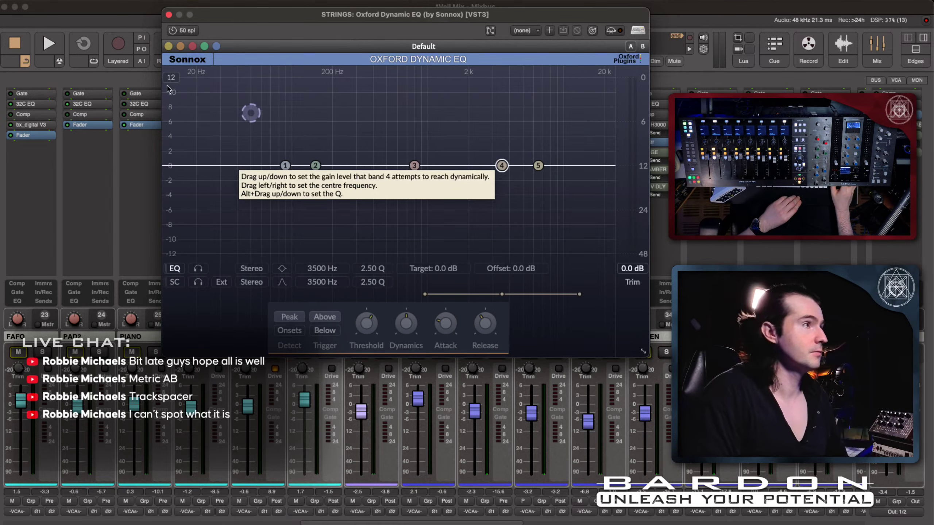
pyautogui.click(168, 14)
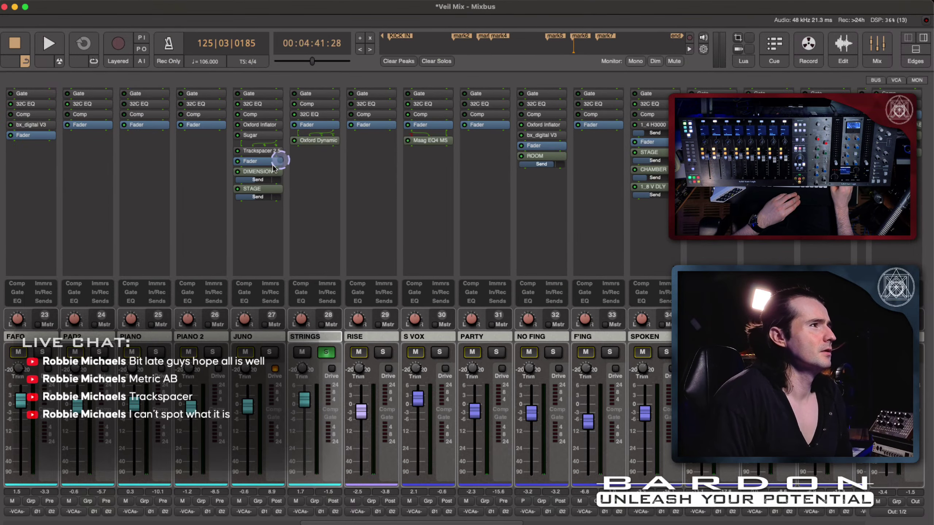
pyautogui.moveTo(334, 144)
pyautogui.mouseDown()
pyautogui.moveTo(323, 140)
pyautogui.moveTo(329, 121)
pyautogui.moveTo(333, 127)
pyautogui.mouseUp()
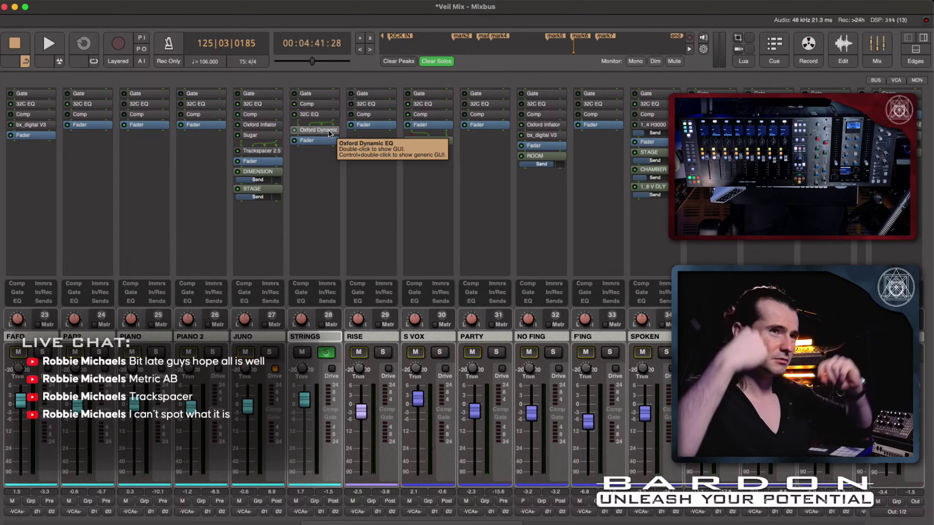
# Reopen STRINGS' Oxford Dynamic EQ, start playback, and shape band 4 to about 4155 Hz, 4.48 Q, -2.67 dB target, with Dynamics at 2.7 %
pyautogui.doubleClick(328, 131)
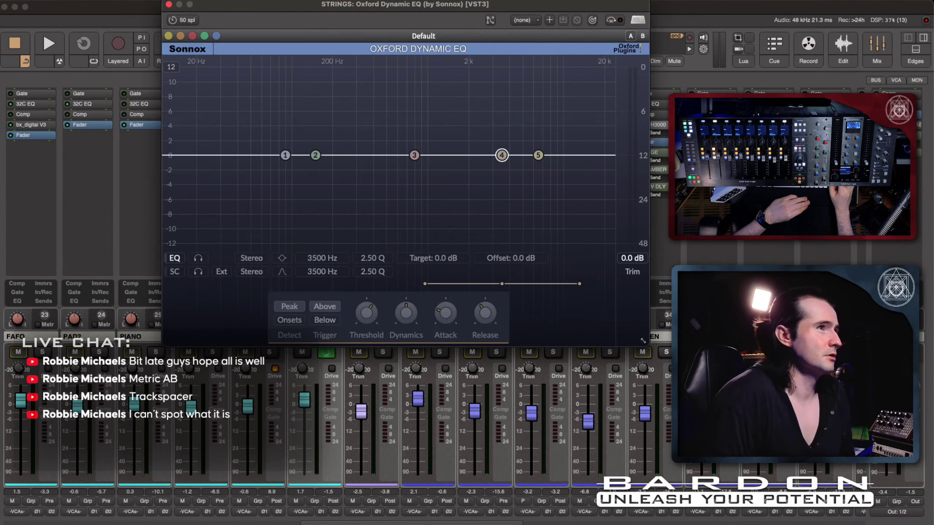
pyautogui.press('space')
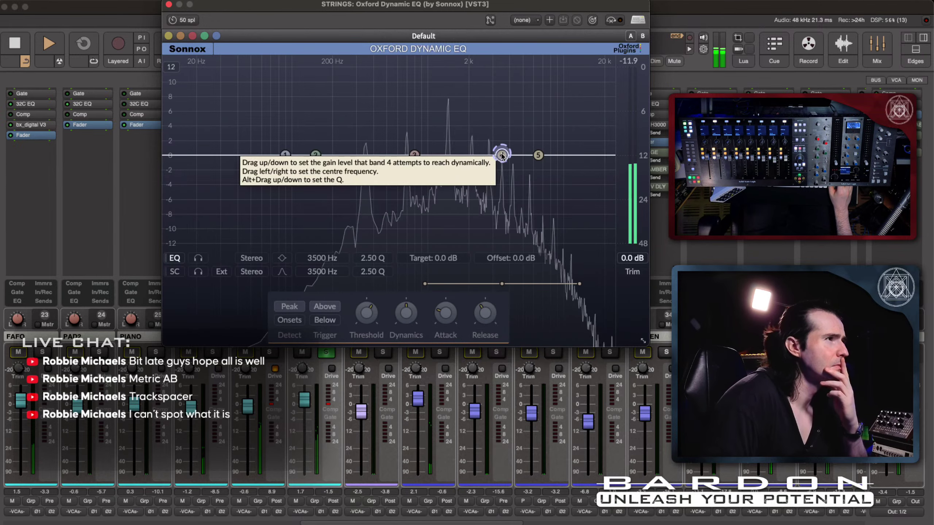
pyautogui.moveTo(502, 147); pyautogui.dragTo(502, 129)
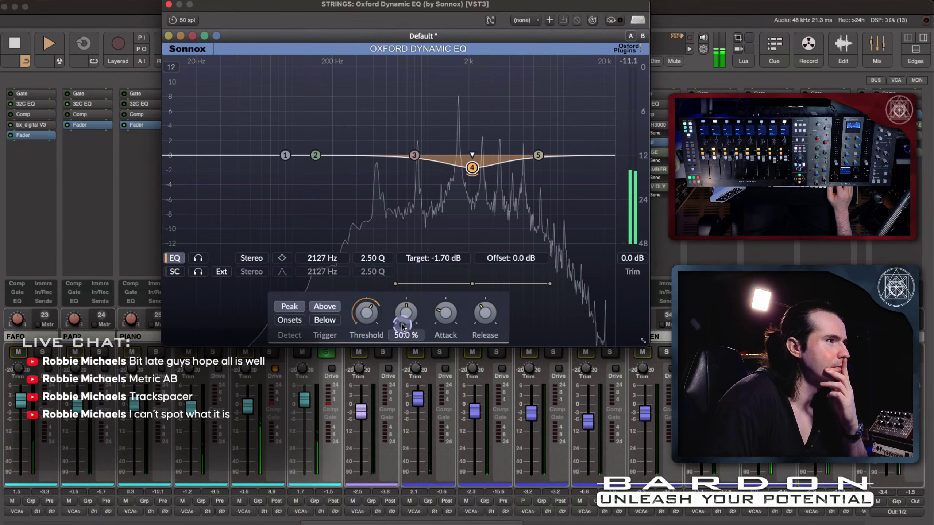
pyautogui.moveTo(402, 323); pyautogui.dragTo(403, 333)
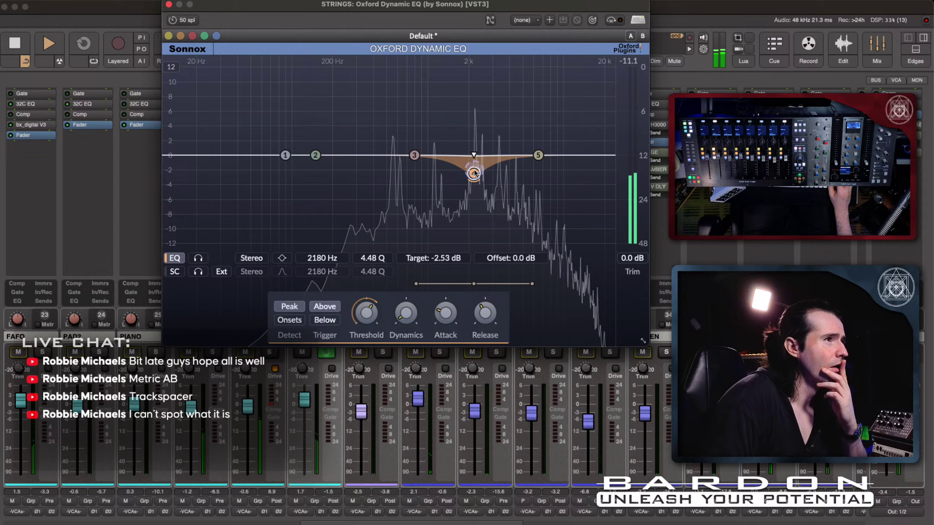
pyautogui.moveTo(505, 174); pyautogui.dragTo(511, 175)
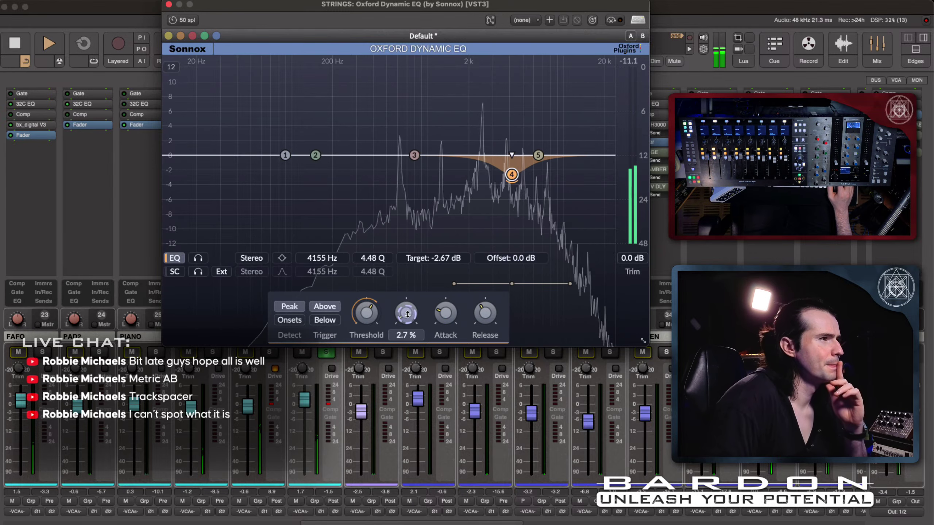
# Raise band 4's Dynamics to 81.3 %, adjust its Threshold, and solo the band while retuning it to 3677 Hz with a -3.98 dB target
pyautogui.moveTo(408, 313); pyautogui.dragTo(413, 280)
pyautogui.moveTo(368, 314); pyautogui.dragTo(369, 341)
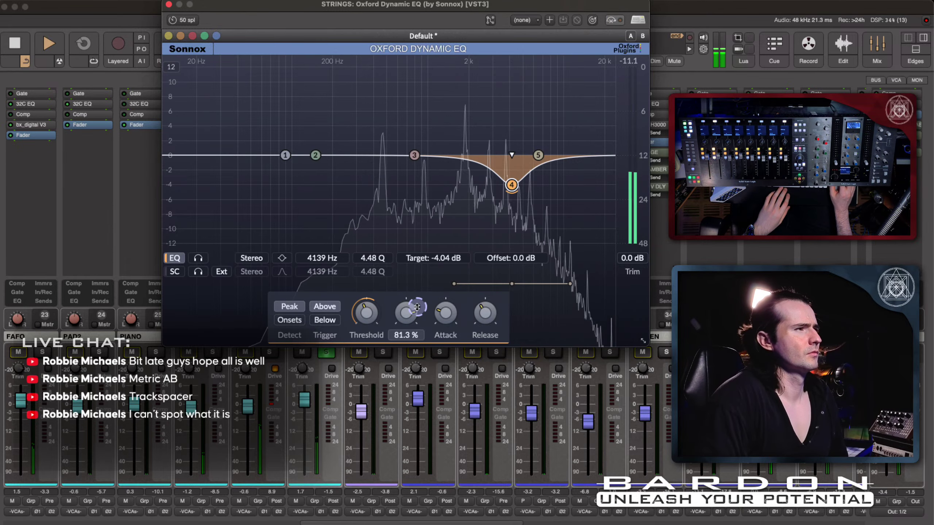
pyautogui.click(198, 258)
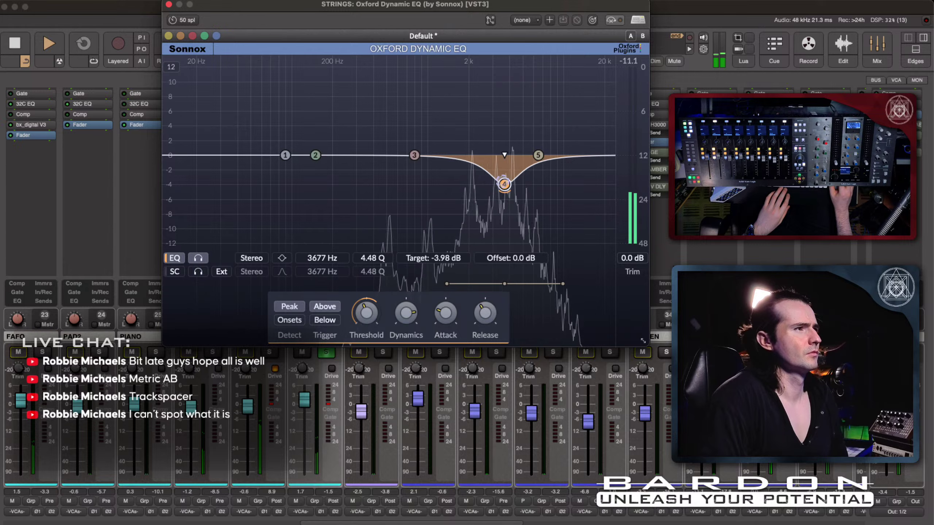
pyautogui.moveTo(403, 312)
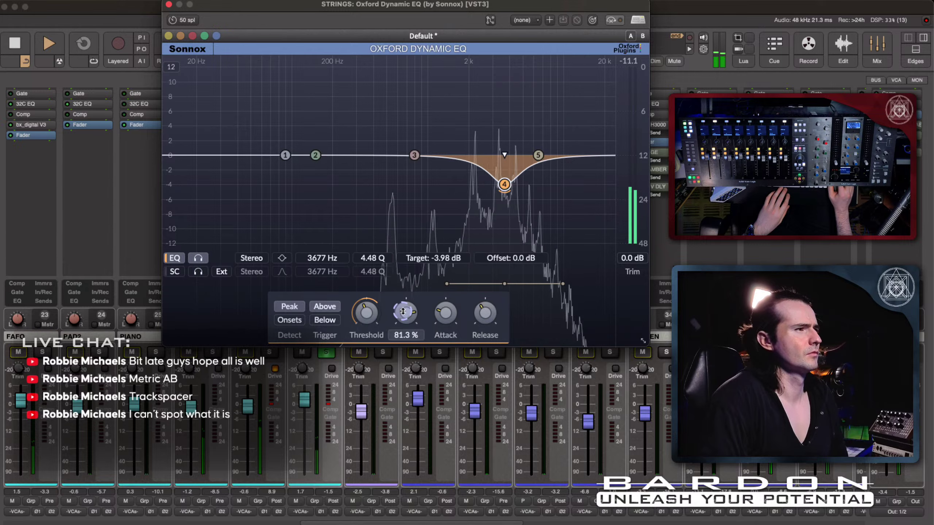
# Shorten band 4's Attack, set its Dynamics to 69.7 %, and end the band solo and playback
pyautogui.moveTo(438, 310)
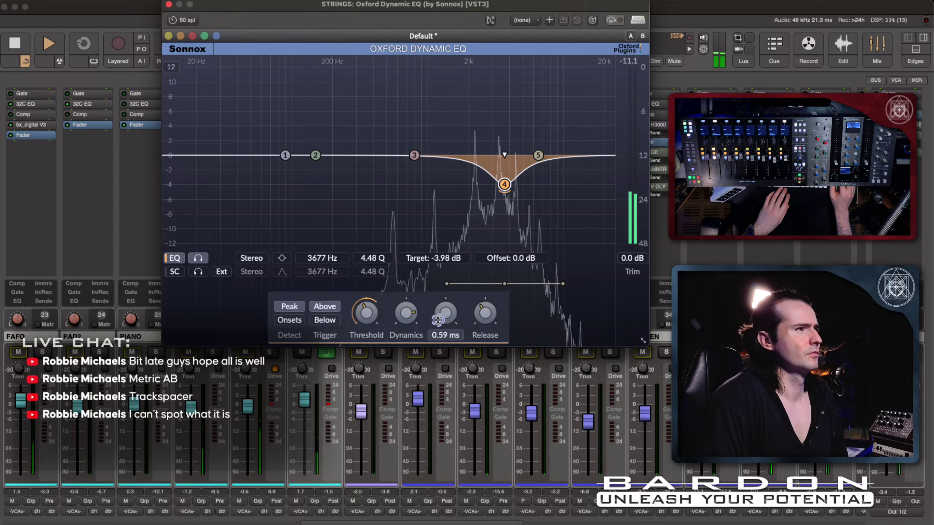
pyautogui.moveTo(438, 318); pyautogui.dragTo(438, 318)
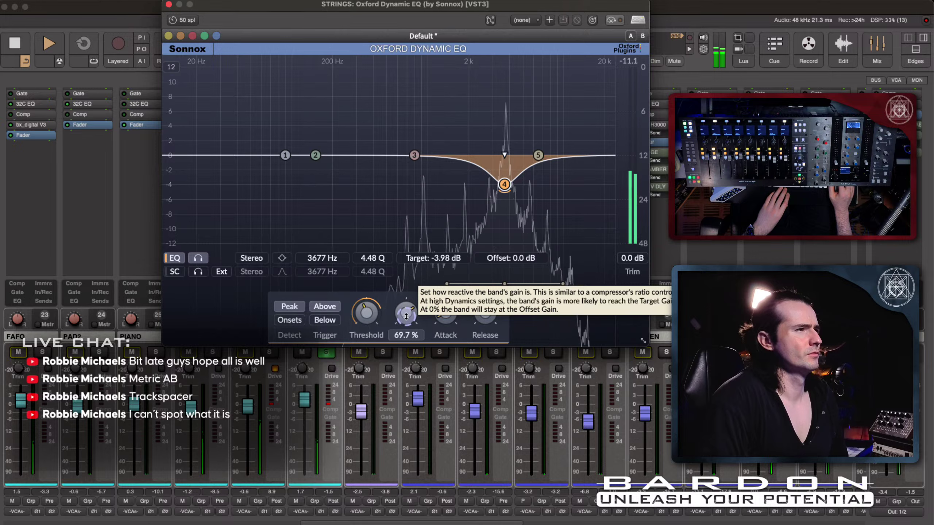
pyautogui.moveTo(406, 318)
pyautogui.mouseDown()
pyautogui.moveTo(405, 352)
pyautogui.moveTo(406, 319)
pyautogui.mouseUp()
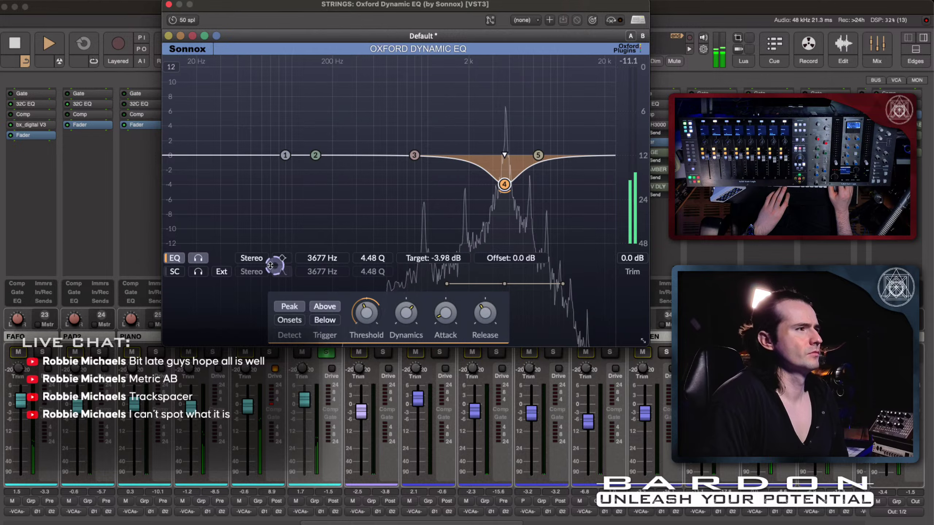
pyautogui.click(197, 258)
pyautogui.press('space')
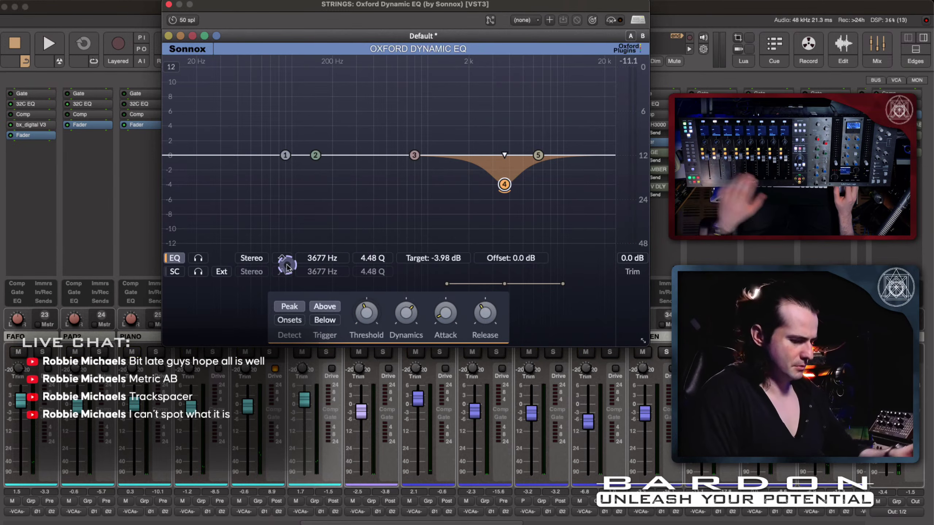
# During playback, soften band 4 to 3546 Hz, 3.92 Q and a -1.49 dB target, and close the Oxford Dynamic EQ window
pyautogui.press('space')
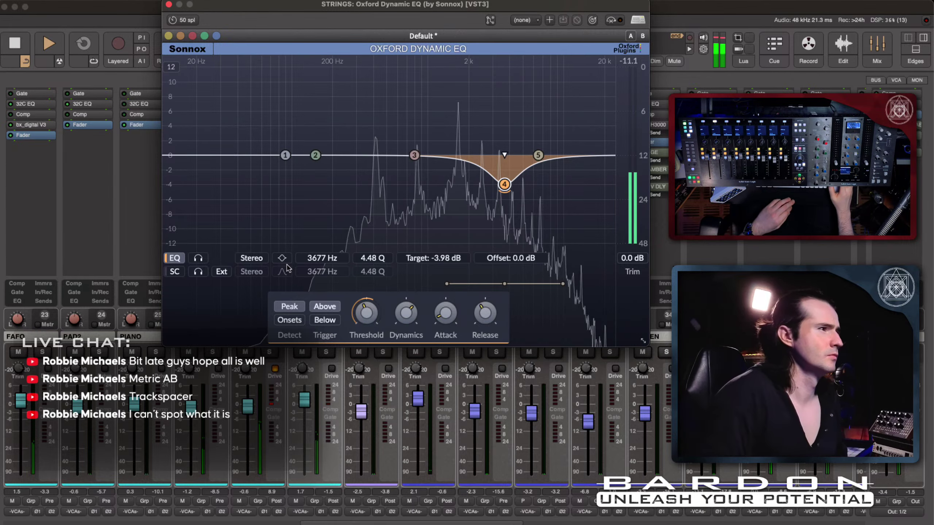
pyautogui.moveTo(371, 315)
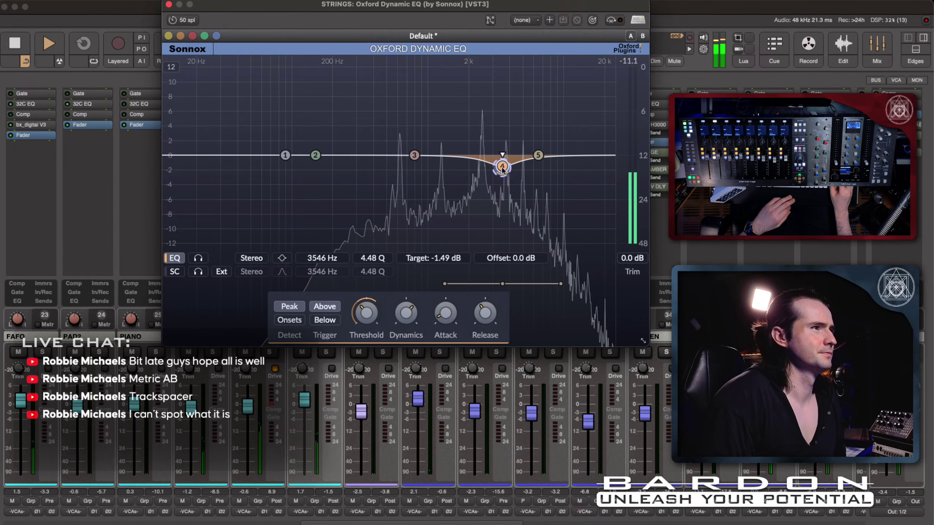
pyautogui.scroll(-2, 503, 167)
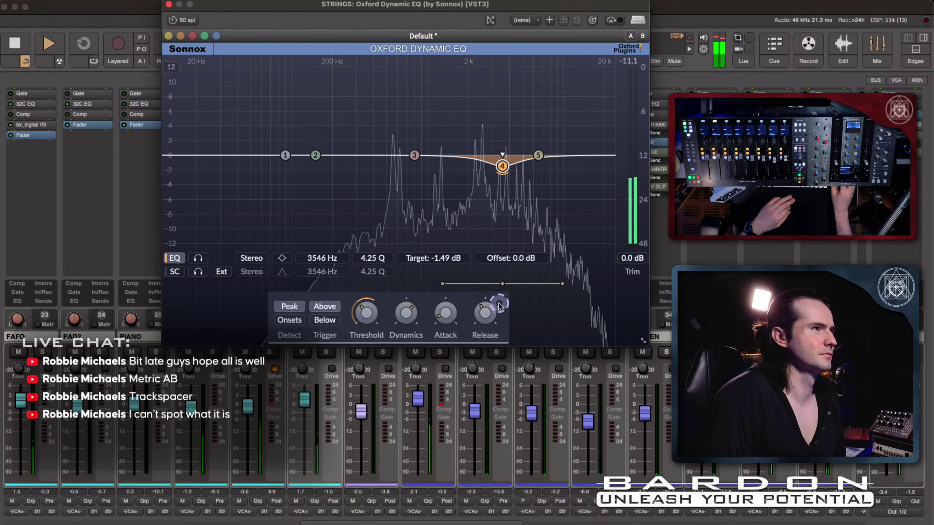
pyautogui.scroll(-1, 503, 175)
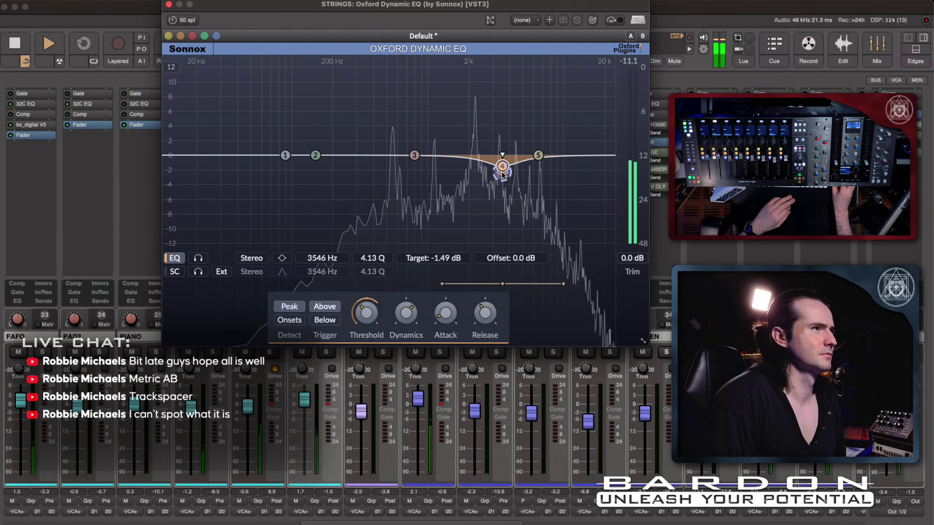
pyautogui.scroll(-1, 503, 175)
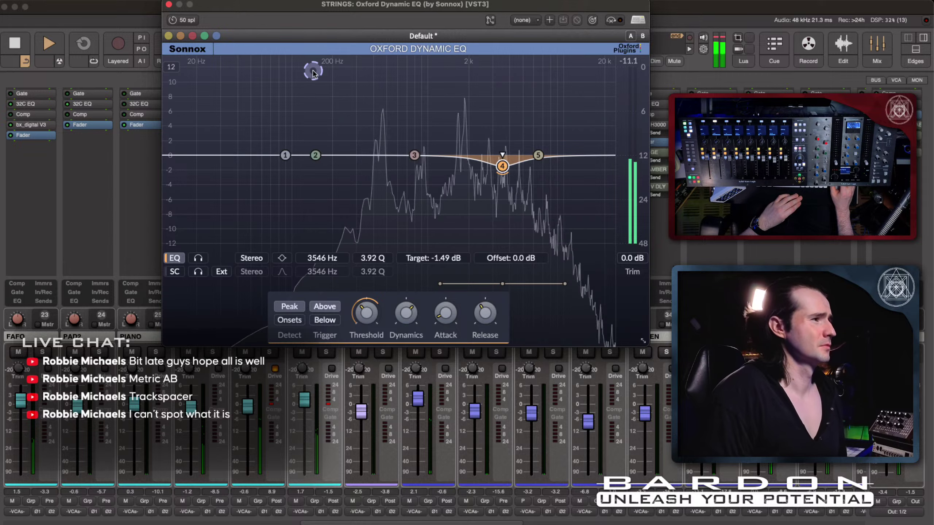
pyautogui.click(169, 4)
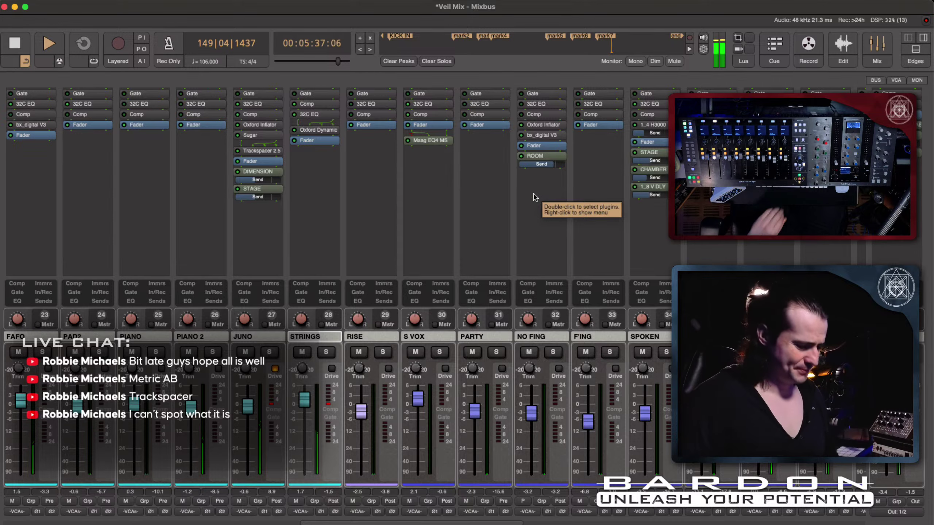
pyautogui.press('space')
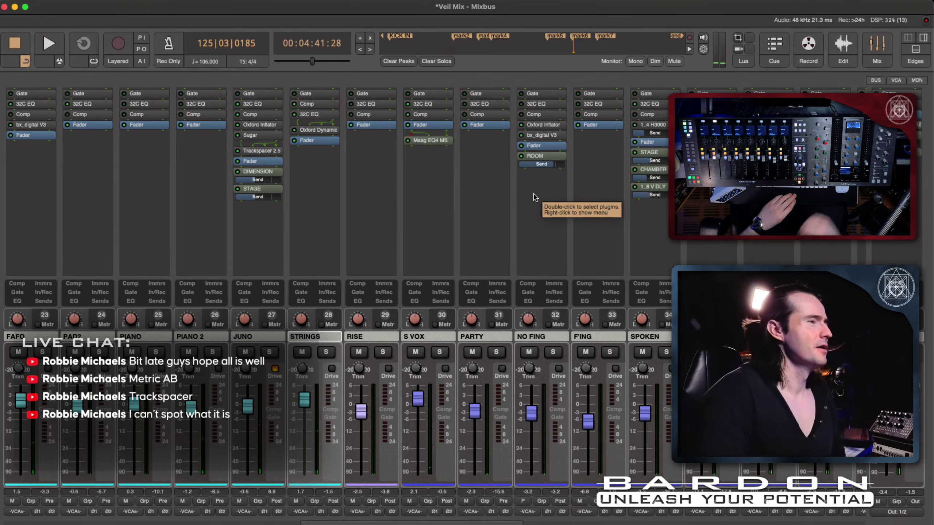
# Add a post-fader aux send from STRINGS to DIMENSION and set its level to -24.24 dB during playback
pyautogui.rightClick(316, 166)
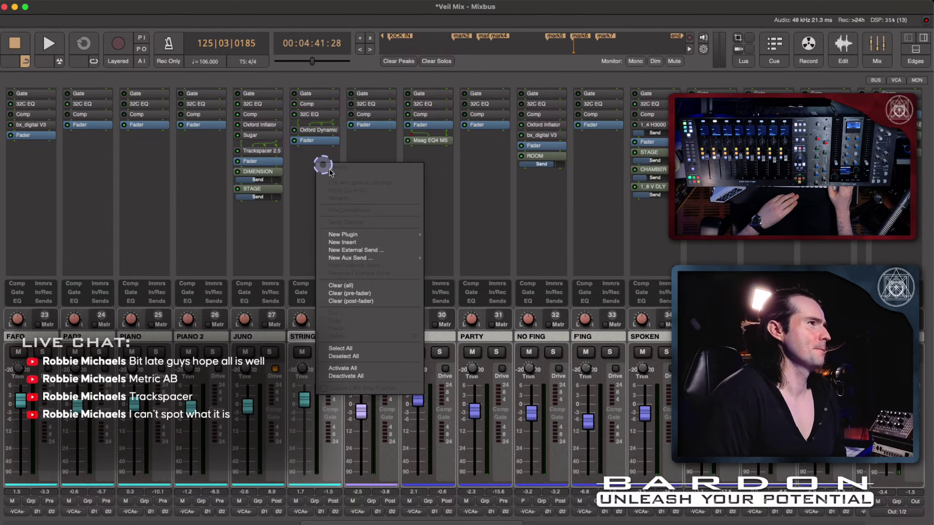
pyautogui.moveTo(389, 262)
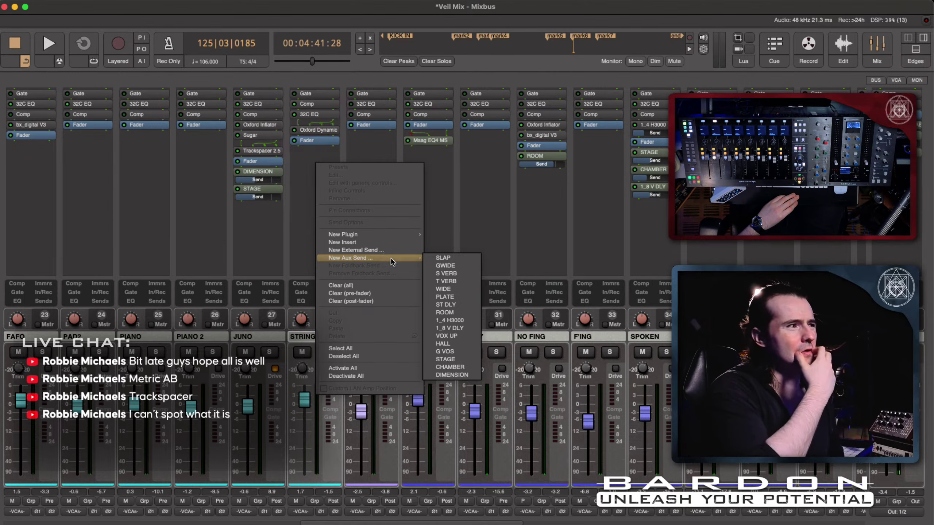
pyautogui.click(468, 375)
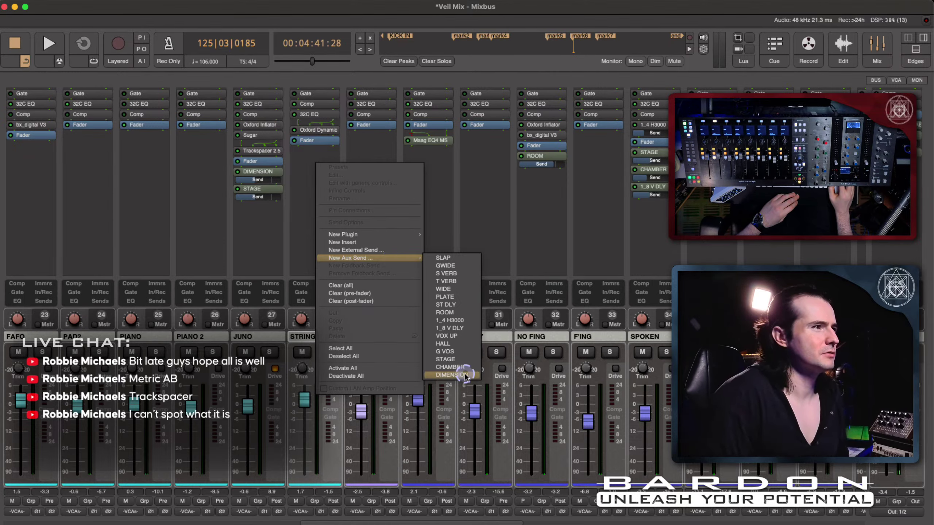
pyautogui.click(466, 374)
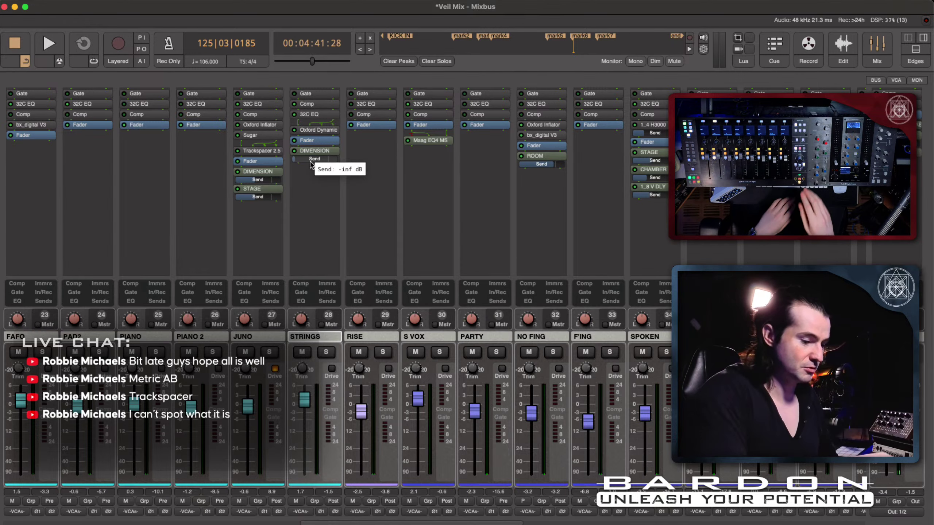
pyautogui.press('space')
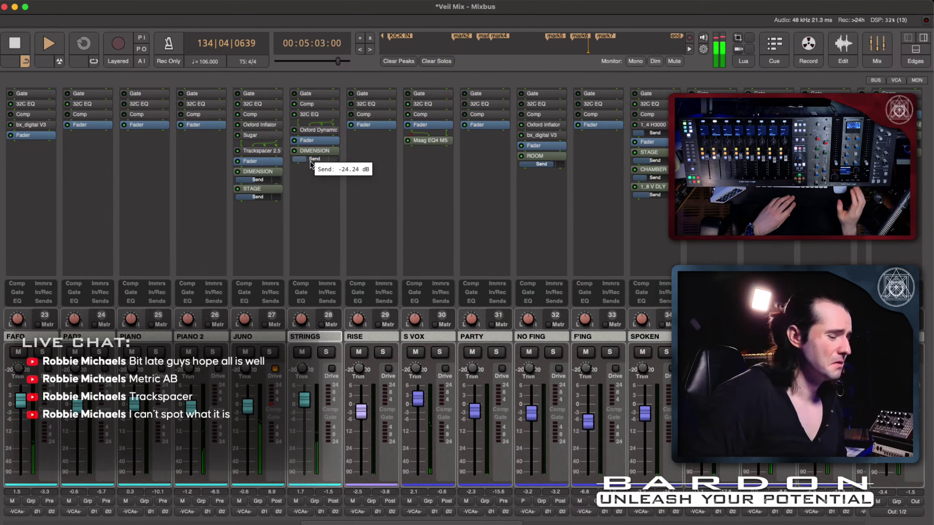
pyautogui.press('space')
pyautogui.press('Right')
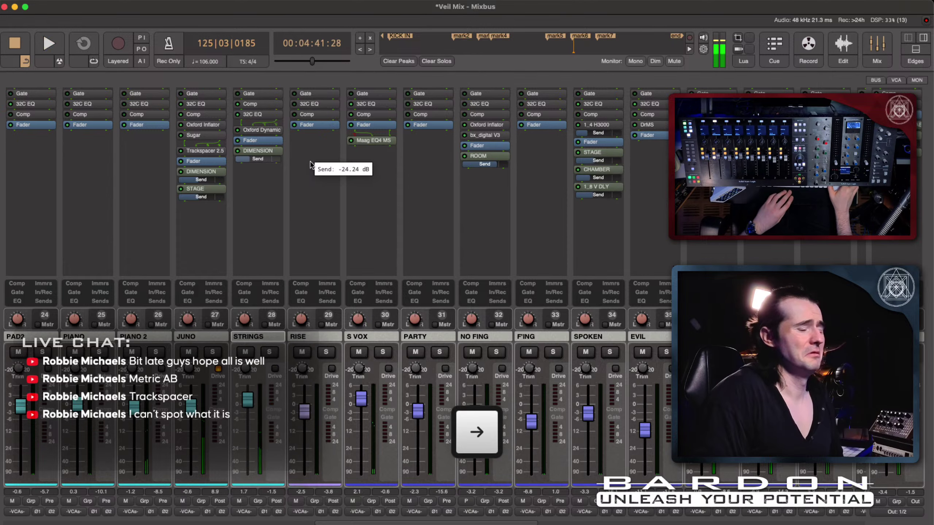
pyautogui.click(311, 165)
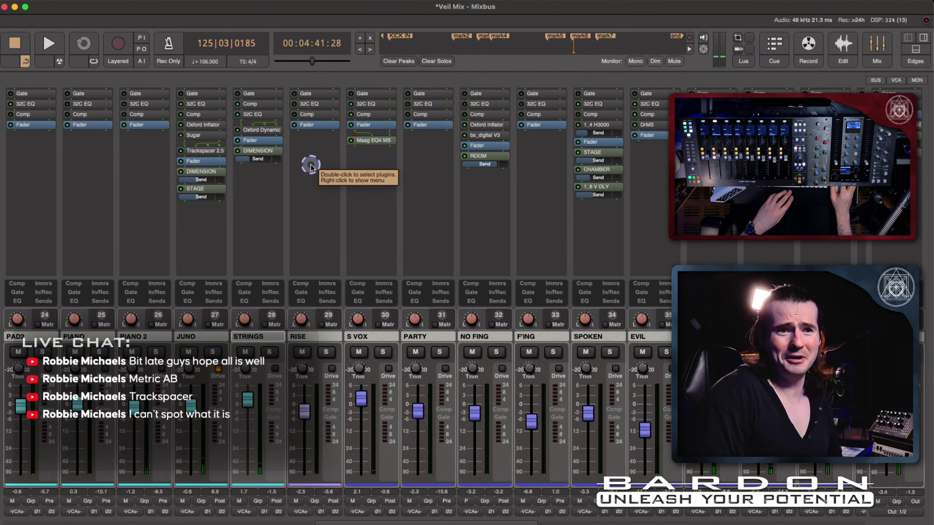
pyautogui.hscroll(-1, 313, 166)
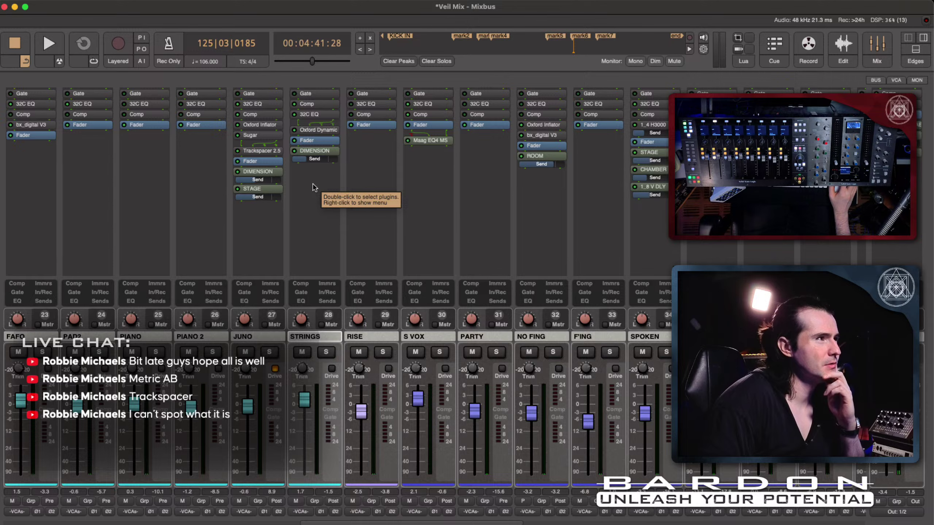
# Insert the DrMS (VST3) plugin before the Fader on STRINGS and move its window clear of the webcam area
pyautogui.rightClick(326, 139)
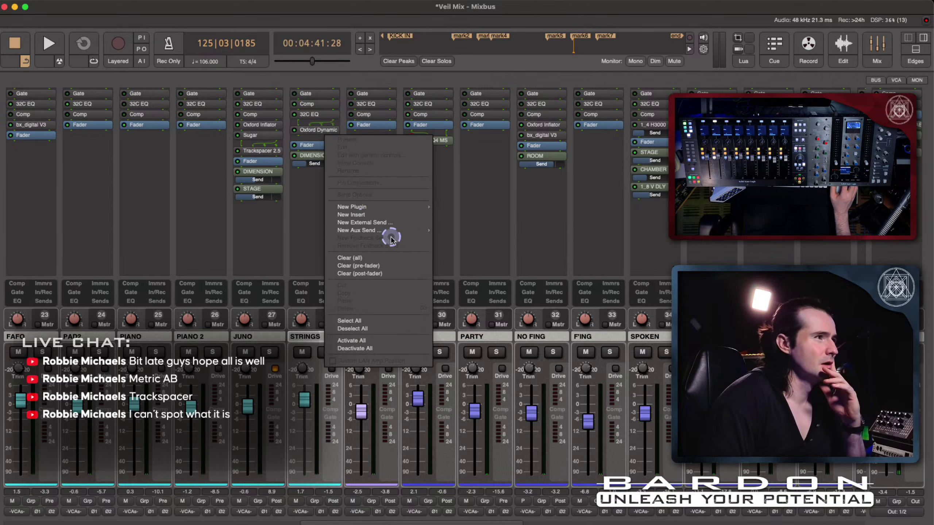
pyautogui.moveTo(395, 232)
pyautogui.moveTo(389, 206)
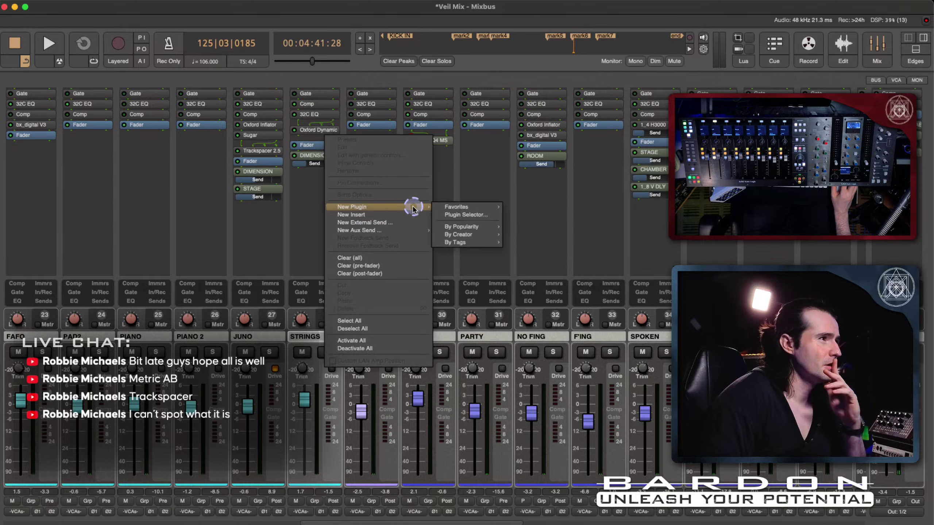
pyautogui.moveTo(464, 235)
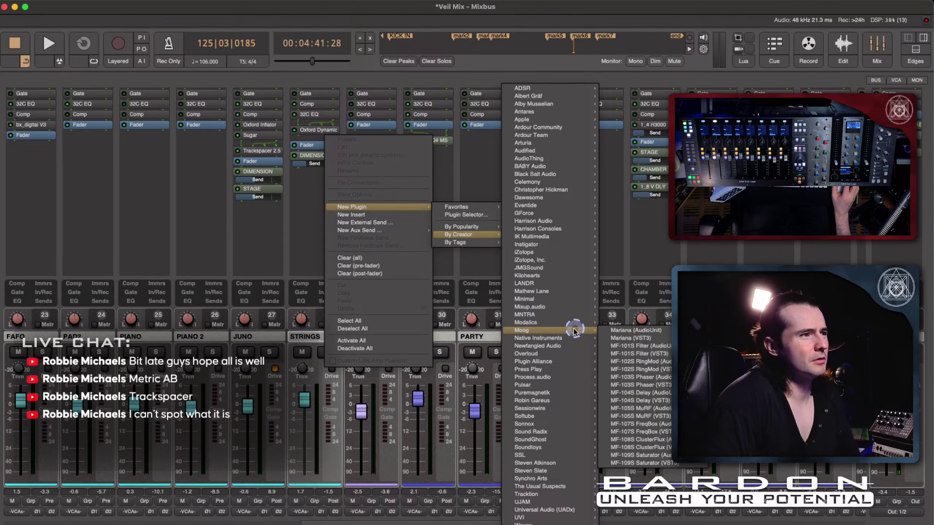
pyautogui.moveTo(579, 292)
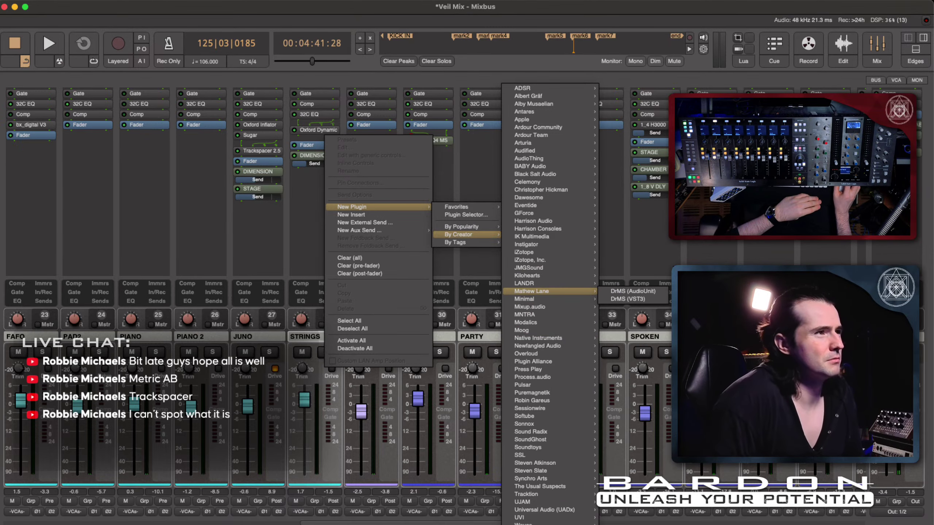
pyautogui.click(643, 299)
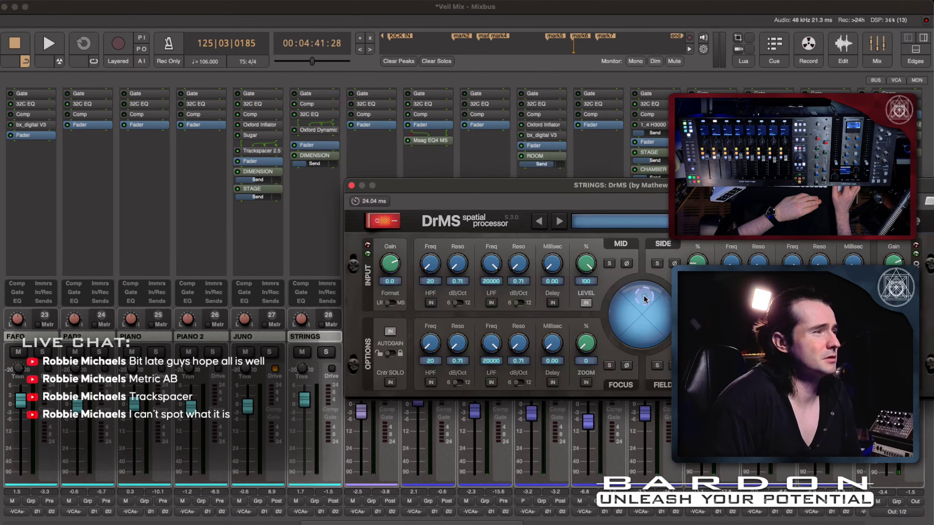
pyautogui.moveTo(717, 178); pyautogui.dragTo(412, 70)
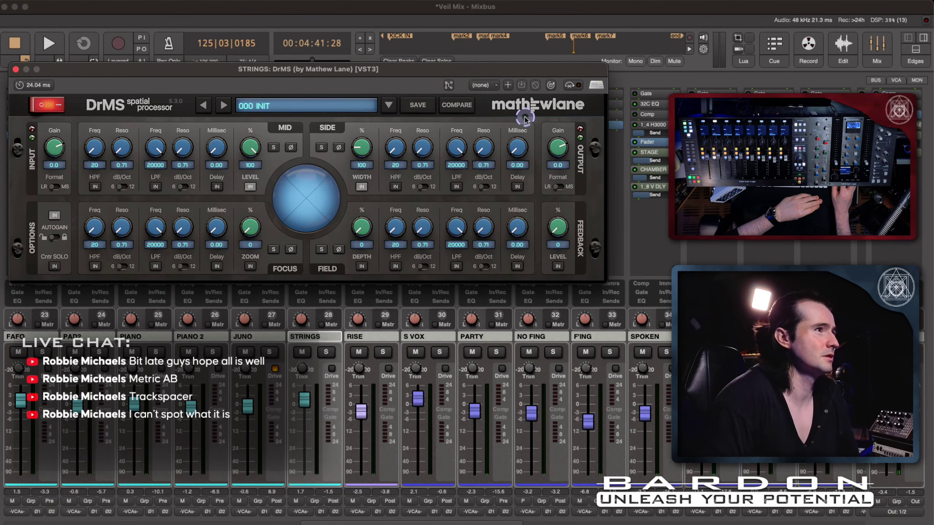
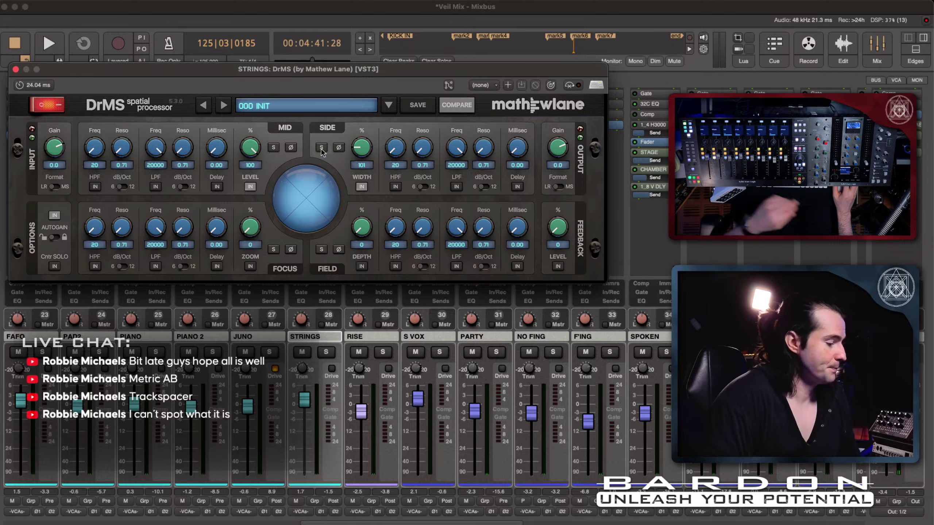
# Solo STRINGS, start playback, and enable DrMS's MID high-pass filter at 150 Hz while auditioning the MID signal alone
pyautogui.press('s')
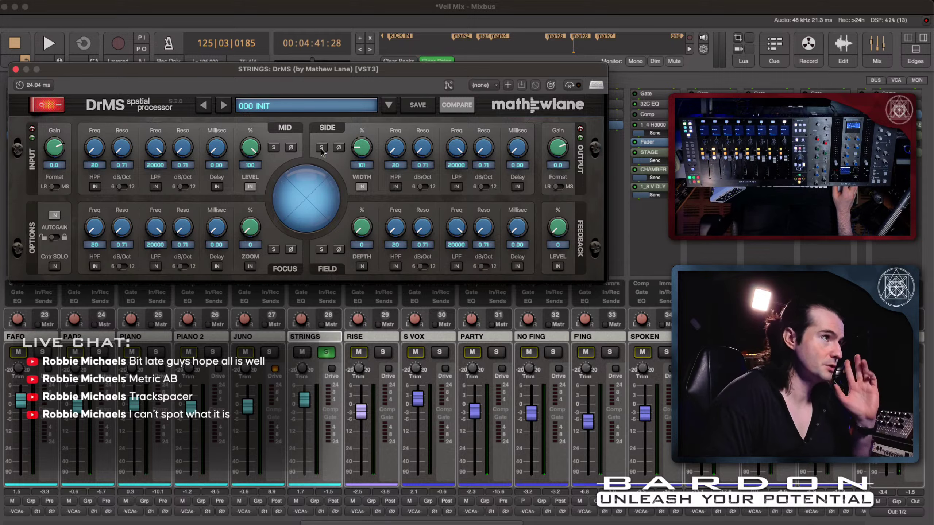
pyautogui.press('space')
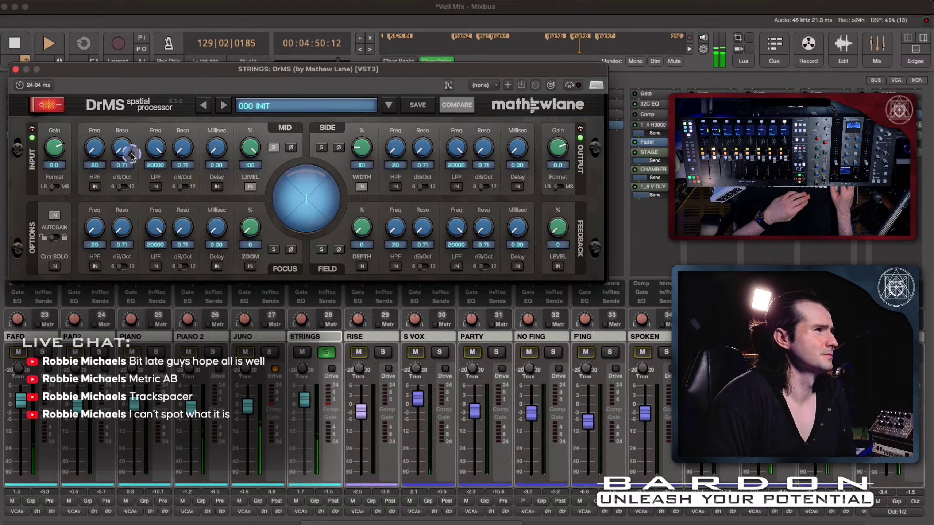
pyautogui.moveTo(95, 151); pyautogui.dragTo(123, 99)
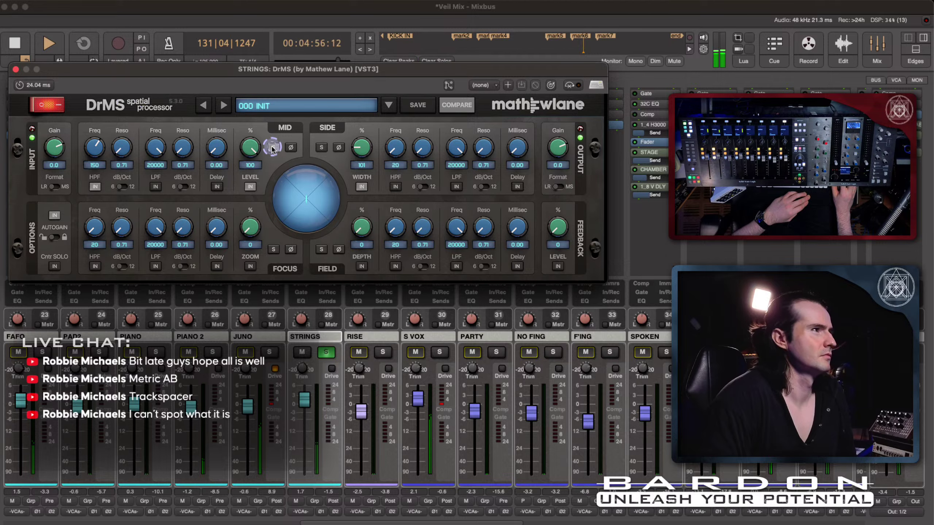
pyautogui.click(273, 147)
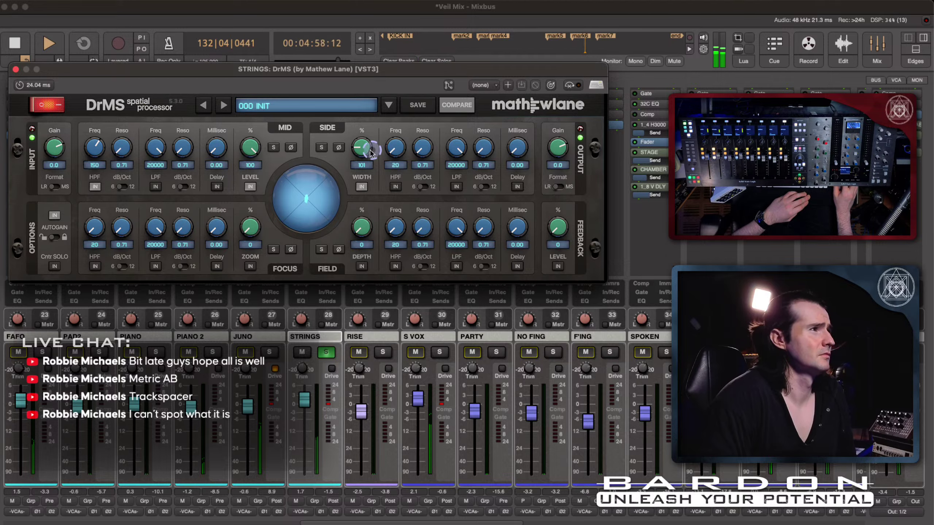
# Widen the DrMS SIDE signal to 146 % and enable the FOCUS ZOOM at 21 %
pyautogui.moveTo(371, 152); pyautogui.dragTo(368, 142)
pyautogui.click(273, 249)
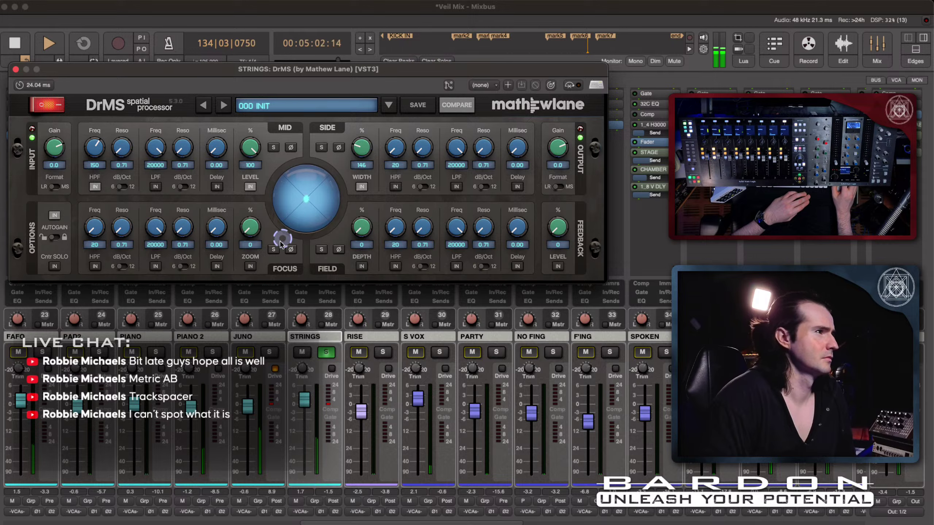
pyautogui.moveTo(254, 227)
pyautogui.mouseDown()
pyautogui.moveTo(256, 208)
pyautogui.moveTo(250, 231)
pyautogui.mouseUp()
pyautogui.click(251, 266)
pyautogui.click(274, 250)
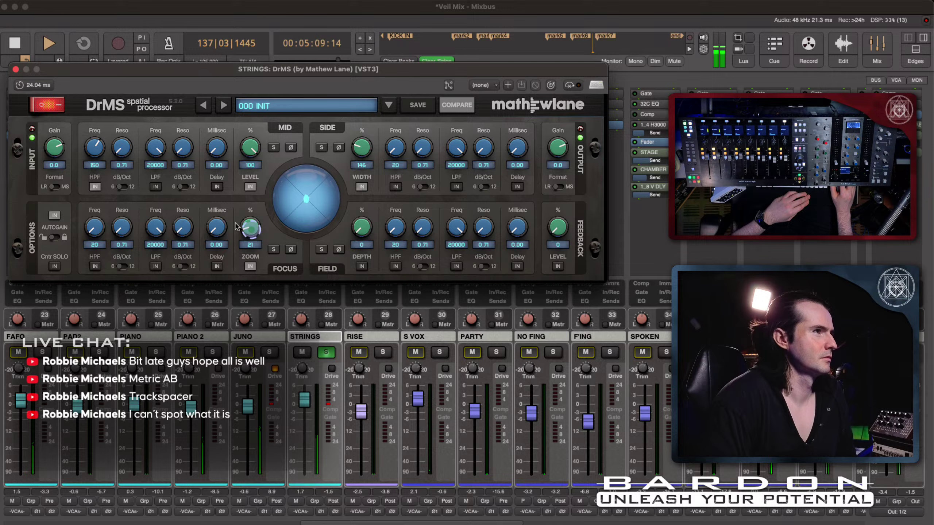
# Compare the sound with DrMS bypassed, re-enable it, and apply its SIDE high-pass filter at 953 Hz during playback
pyautogui.click(41, 108)
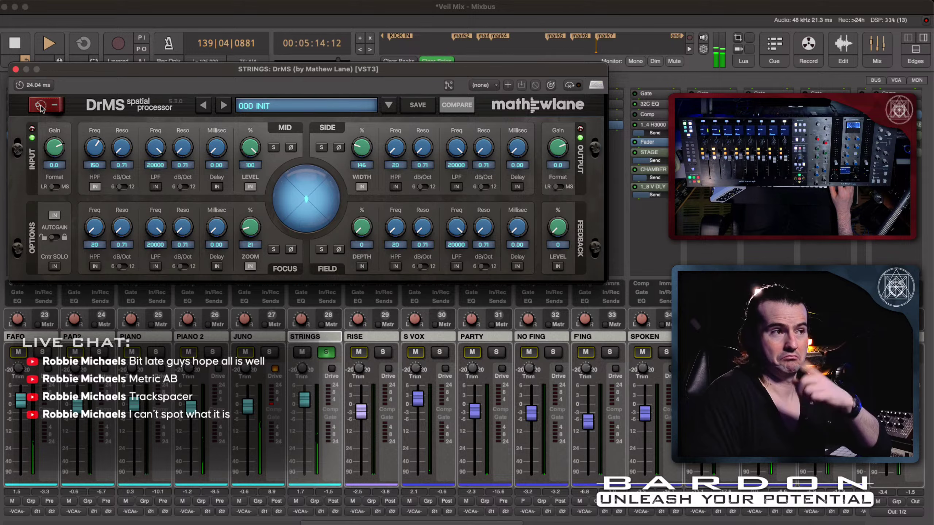
pyautogui.click(42, 106)
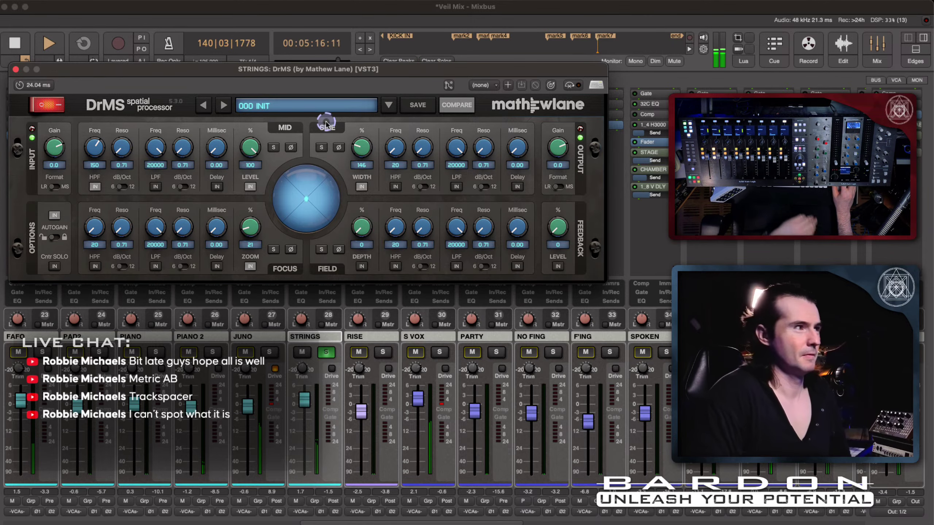
pyautogui.click(395, 186)
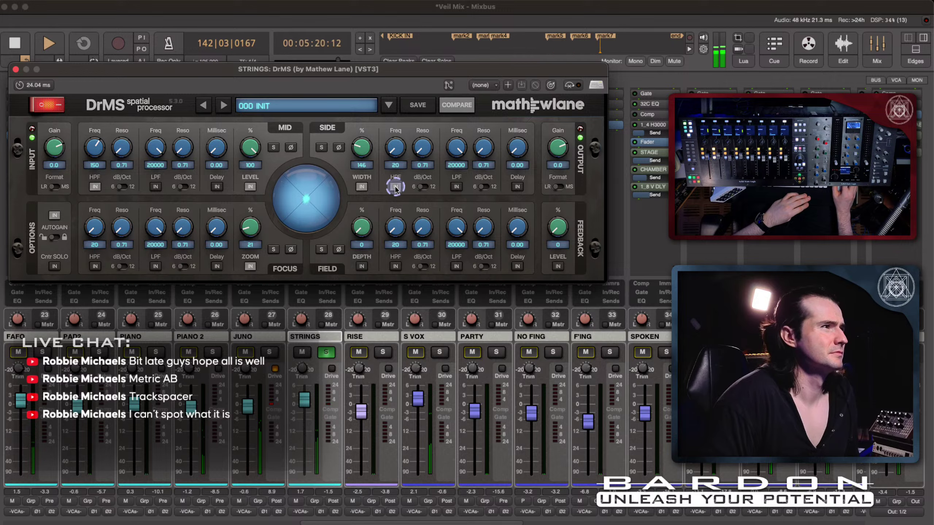
pyautogui.moveTo(401, 157); pyautogui.dragTo(404, 94)
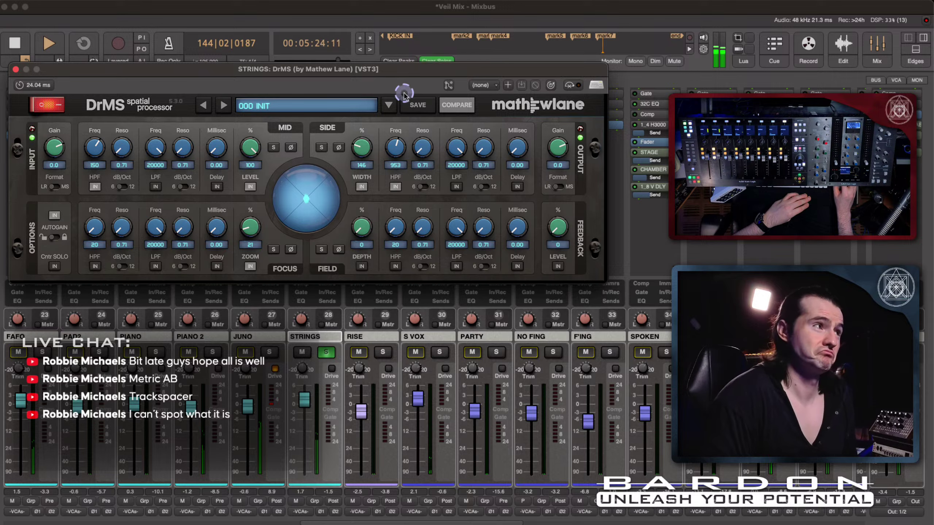
pyautogui.press('space')
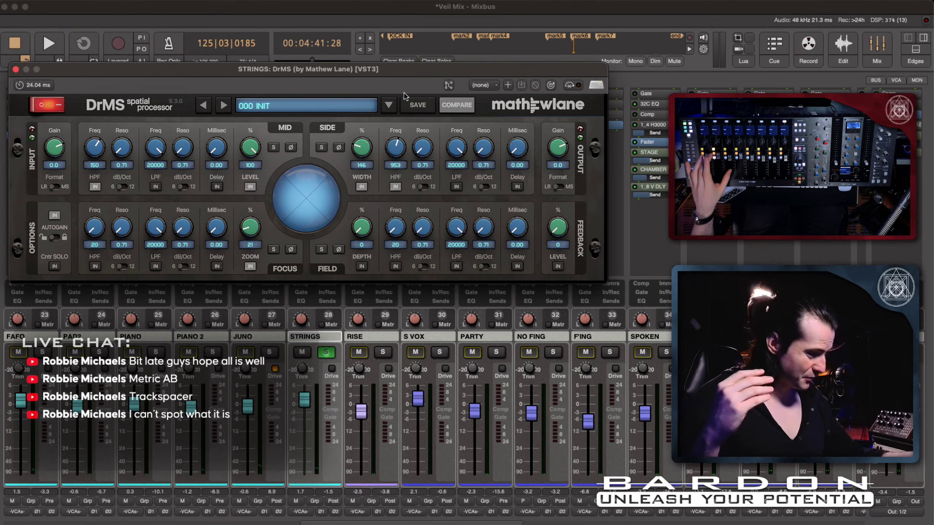
# Replay the same passage with DrMS bypassed and enabled to compare its effect on STRINGS, leave it enabled, and close its window
pyautogui.click(38, 106)
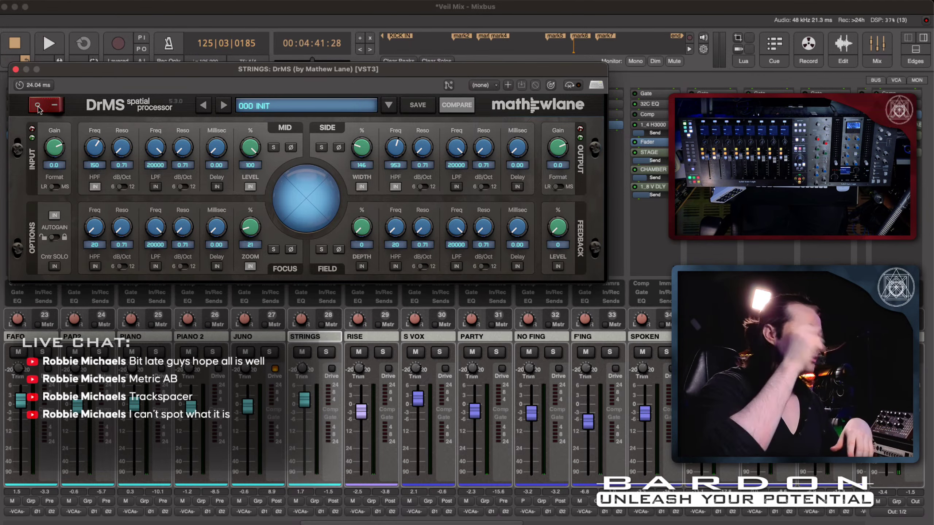
pyautogui.press('space')
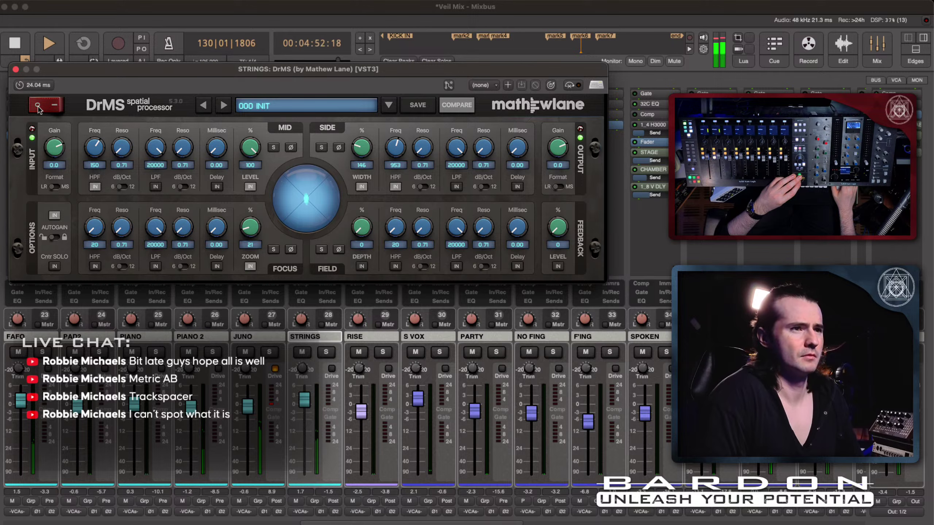
pyautogui.press('space')
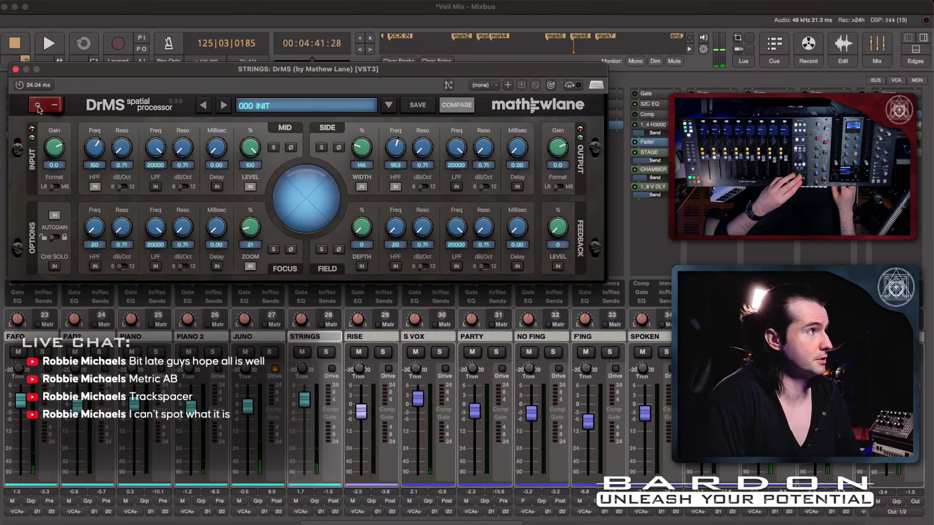
pyautogui.click(38, 107)
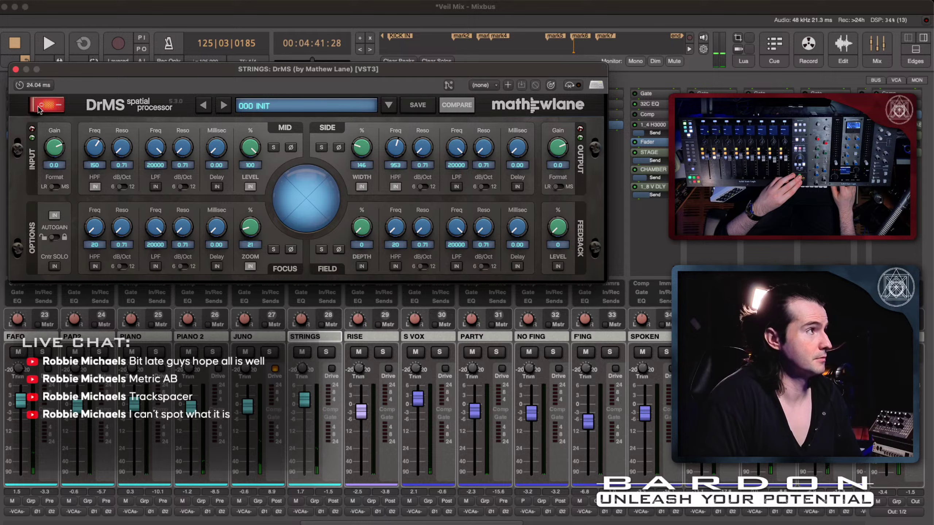
pyautogui.press('space')
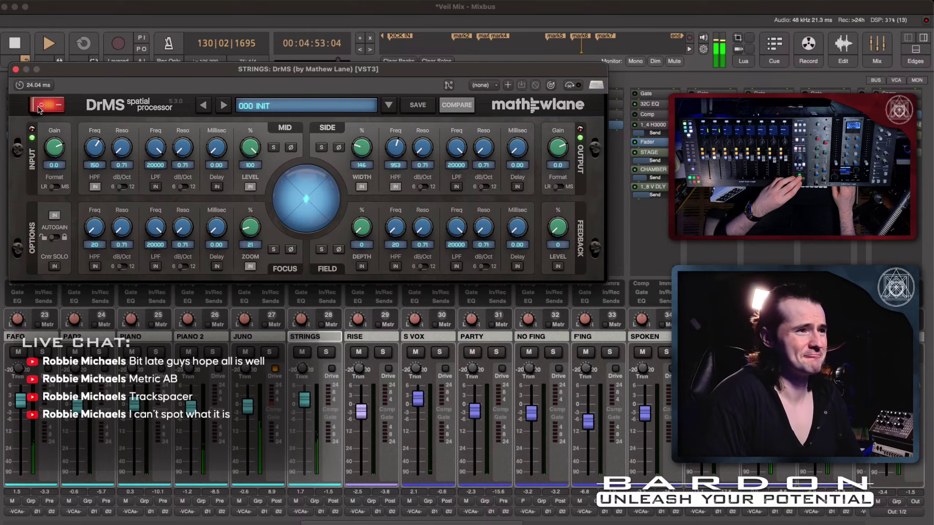
pyautogui.press('space')
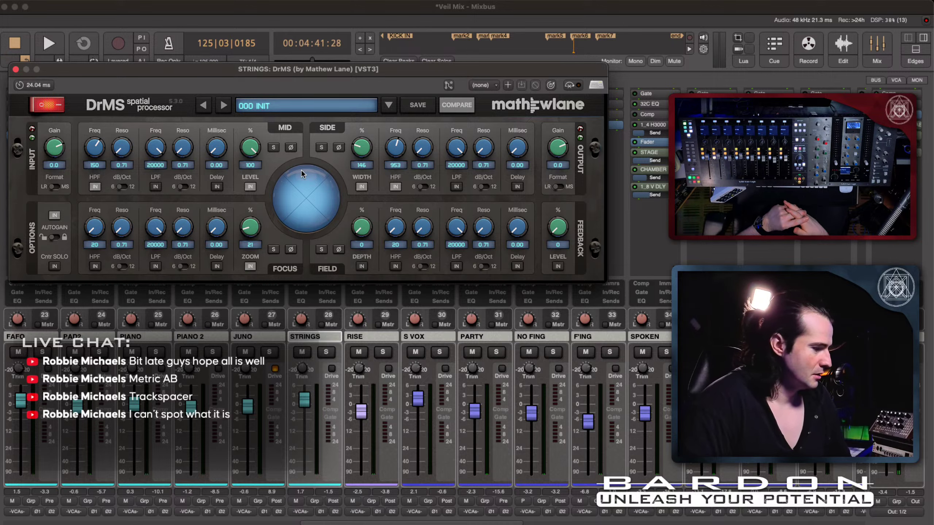
pyautogui.press('s')
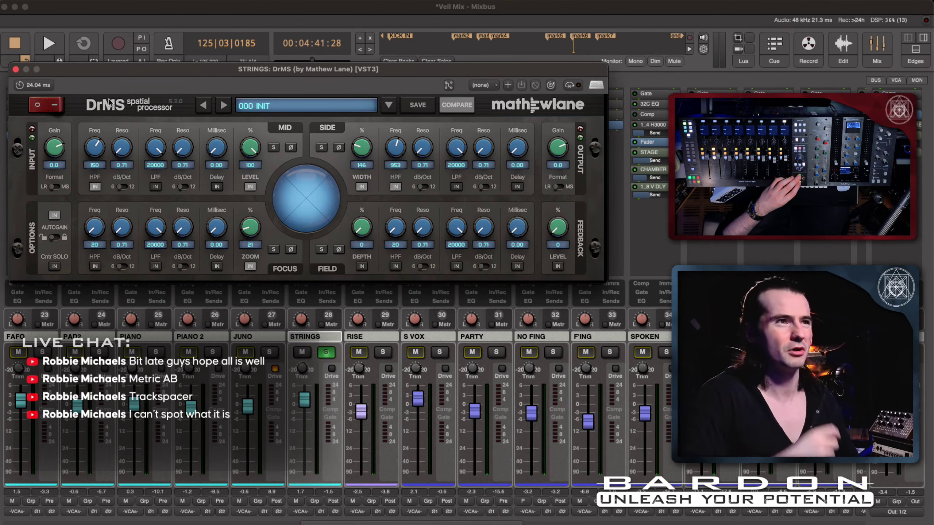
pyautogui.press('space')
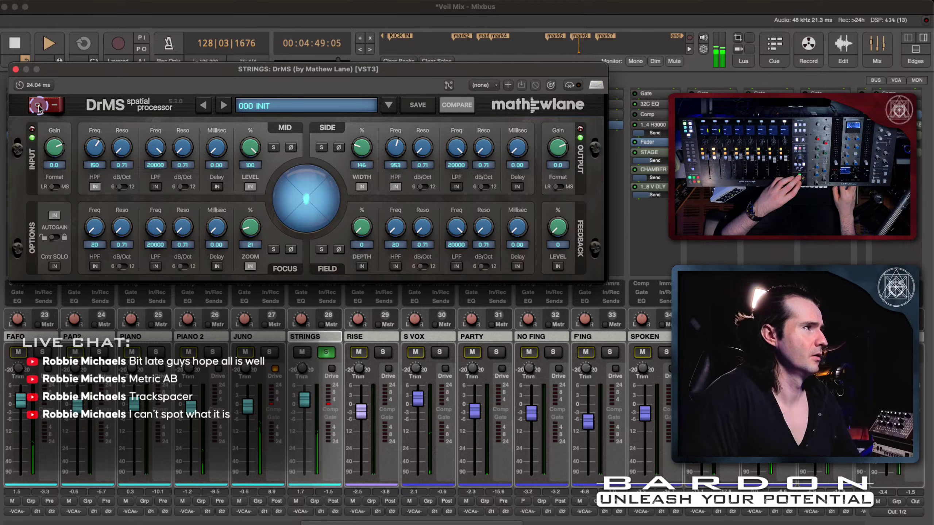
pyautogui.press('space')
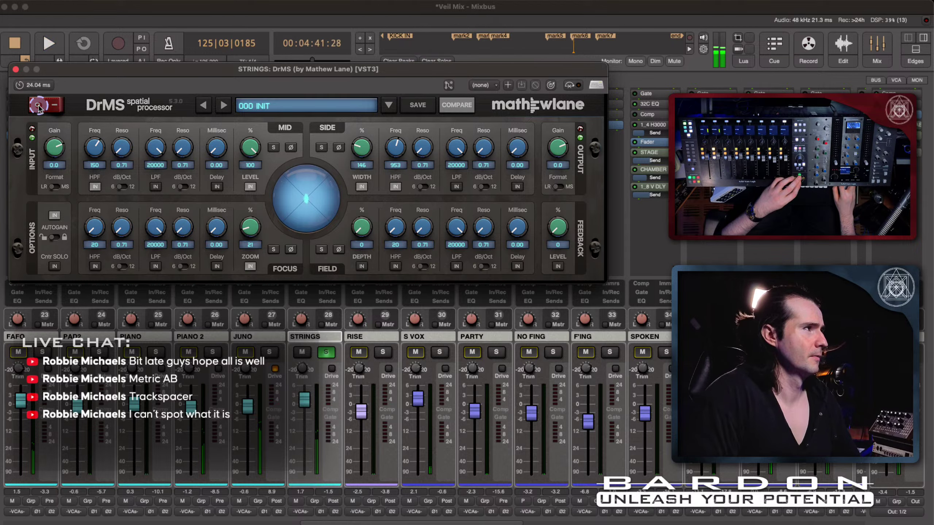
pyautogui.click(39, 108)
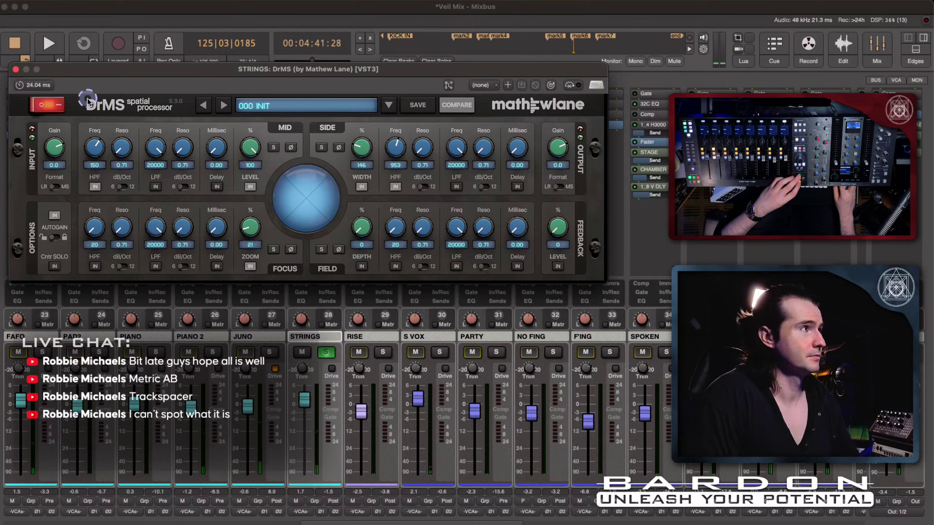
pyautogui.press('space')
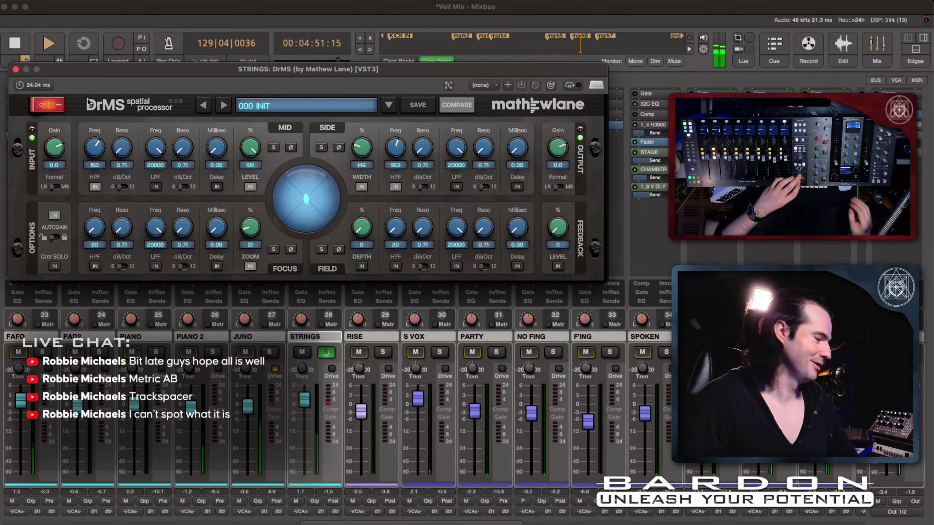
pyautogui.press('space')
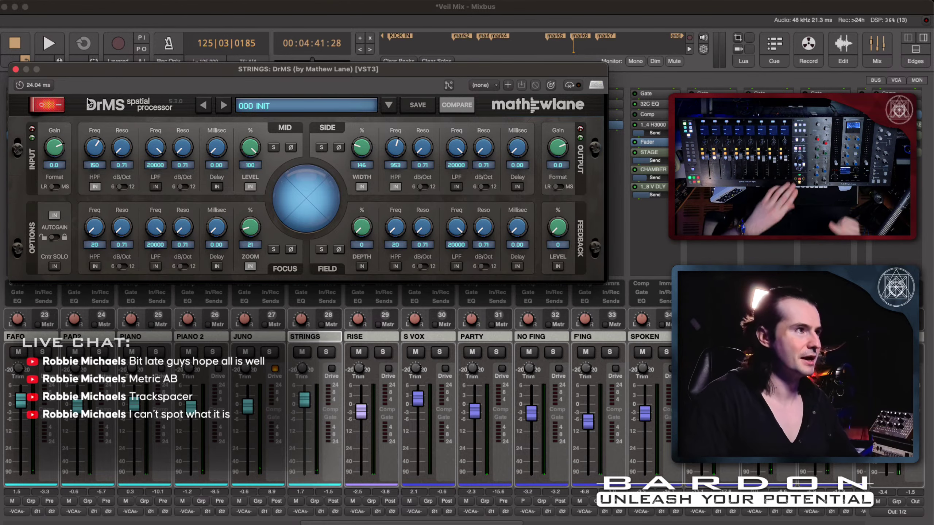
pyautogui.click(16, 70)
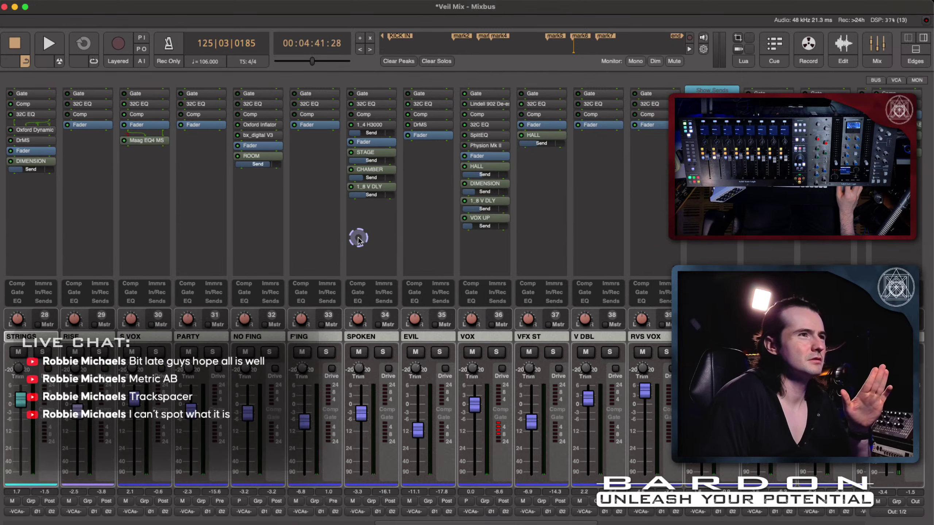
# Add a post-fader aux send from STRINGS to the WIDE bus
pyautogui.hscroll(5, 359, 240)
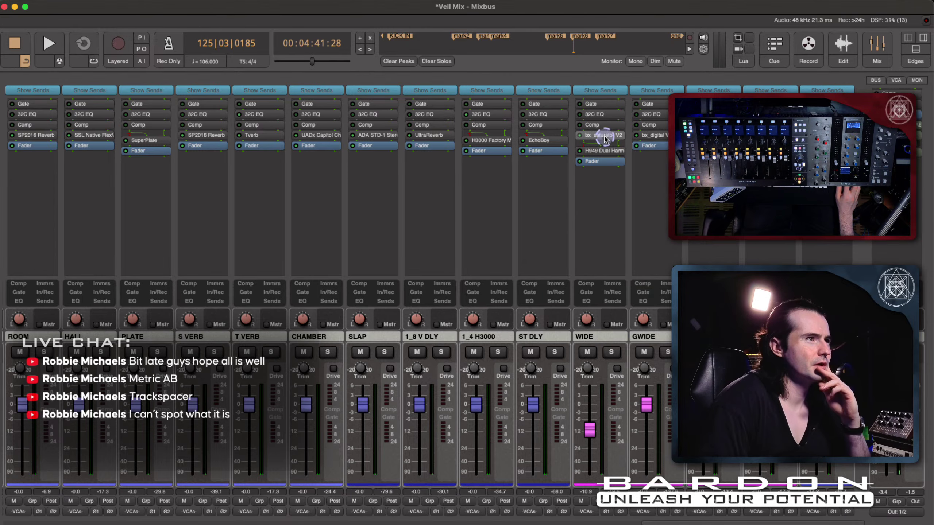
pyautogui.hscroll(-7, 508, 231)
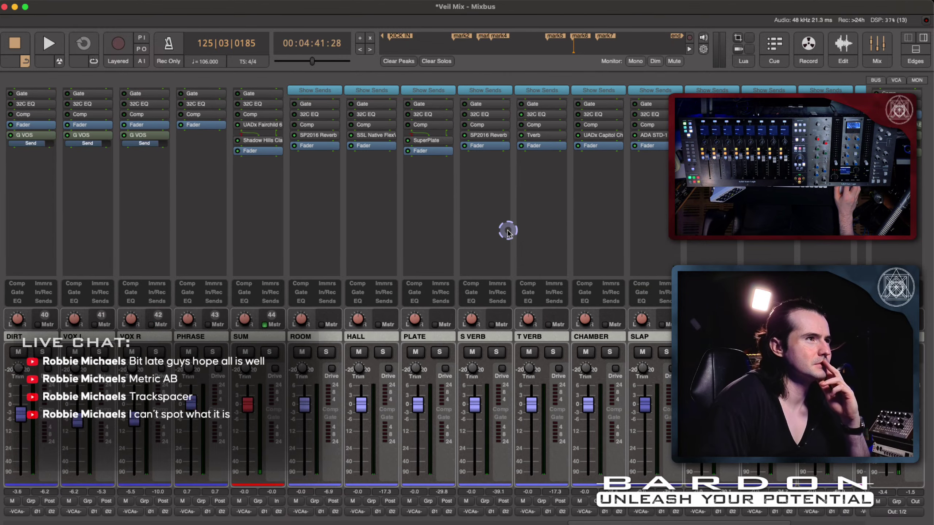
pyautogui.hscroll(-4, 508, 230)
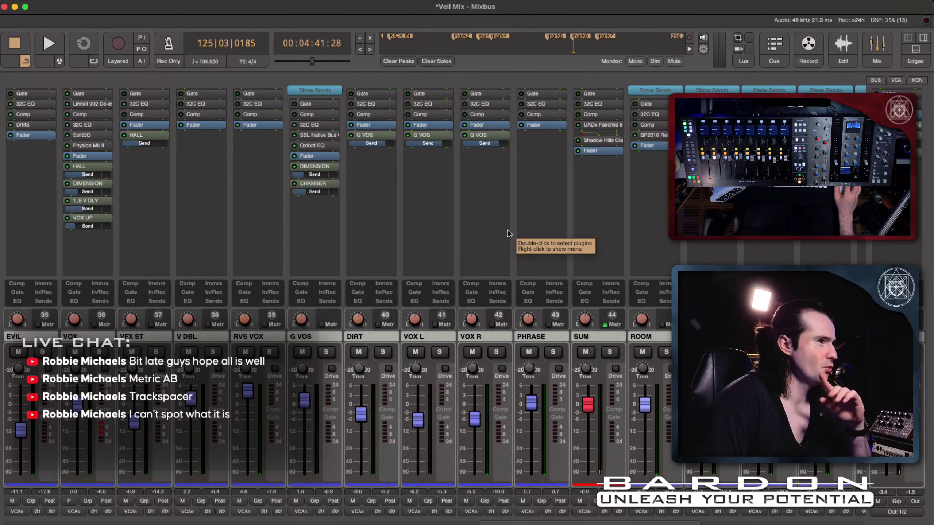
pyautogui.hscroll(-1, 377, 230)
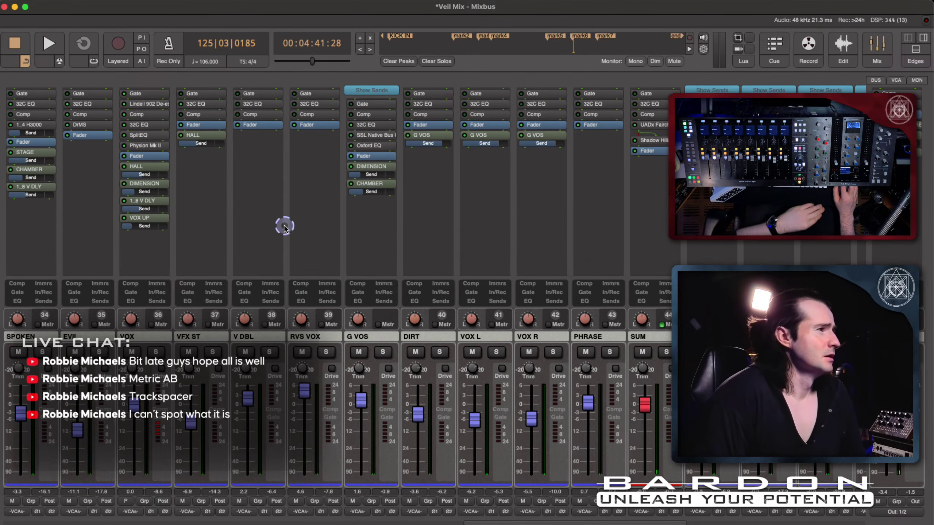
pyautogui.hscroll(-5, 285, 226)
pyautogui.hscroll(-2, 285, 226)
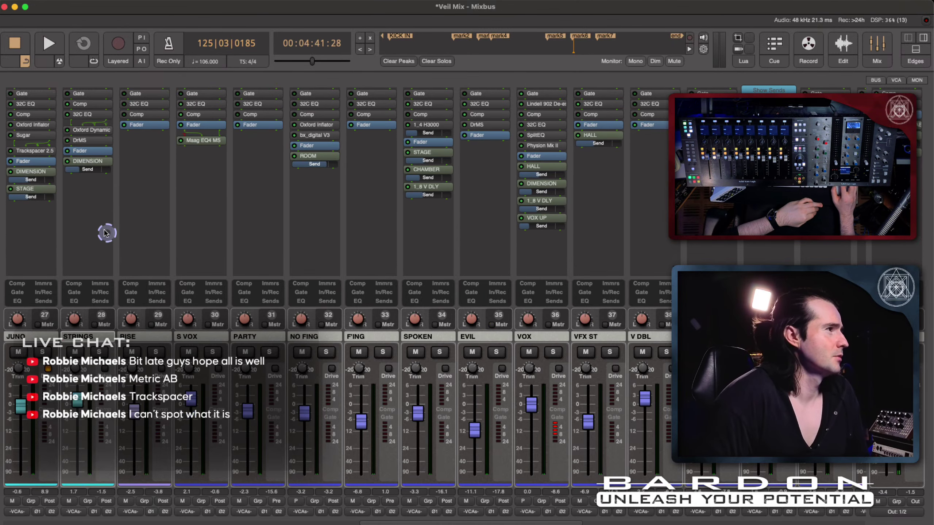
pyautogui.rightClick(94, 201)
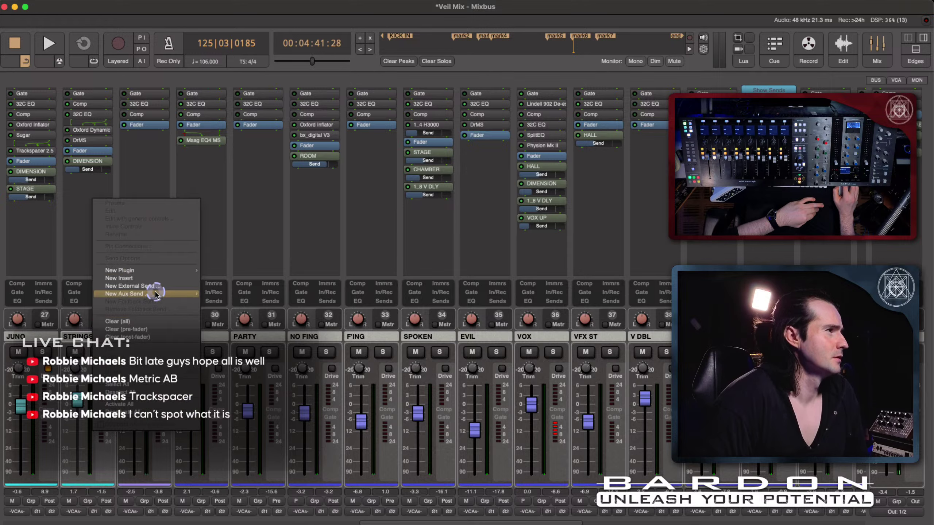
pyautogui.moveTo(151, 294)
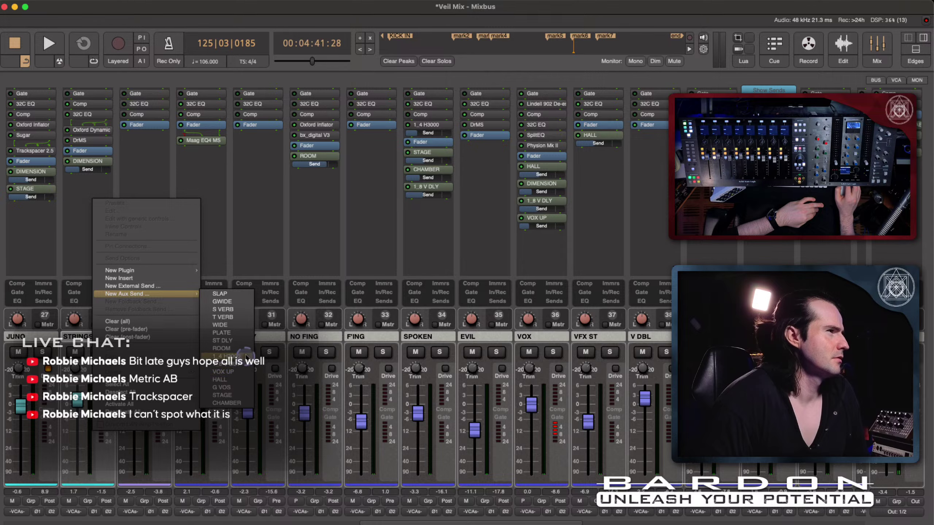
pyautogui.click(245, 329)
# Examine the bx_saturator V2 and H949 Dual Harmonizer settings on the WIDE bus, closing each plugin window after viewing
pyautogui.hscroll(10, 333, 200)
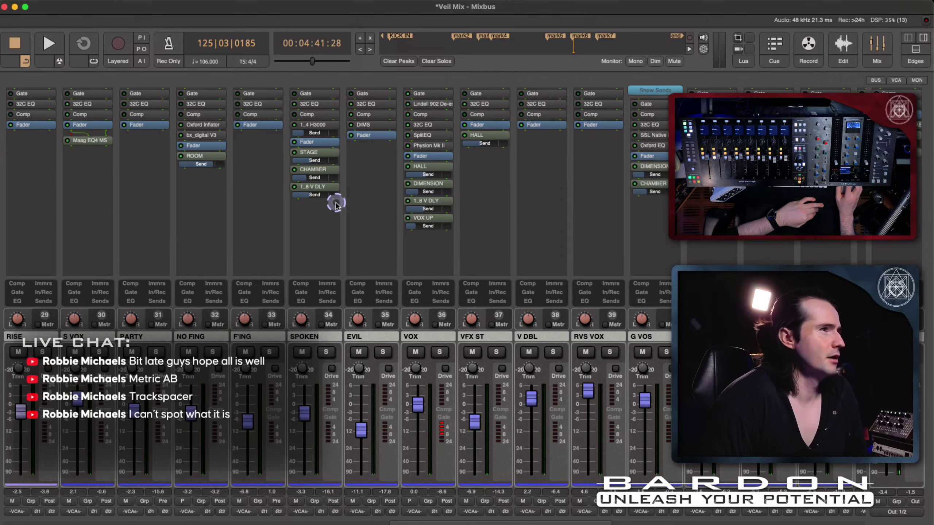
pyautogui.hscroll(8, 598, 236)
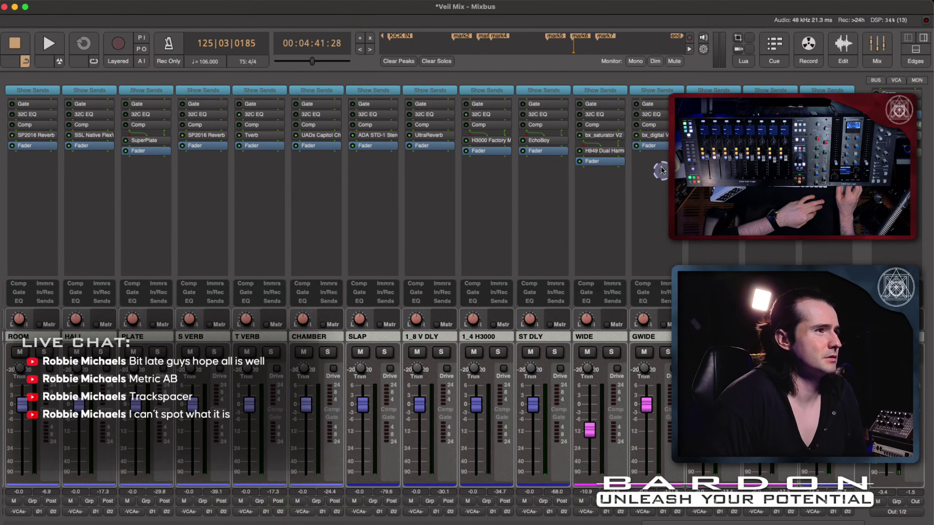
pyautogui.click(623, 133)
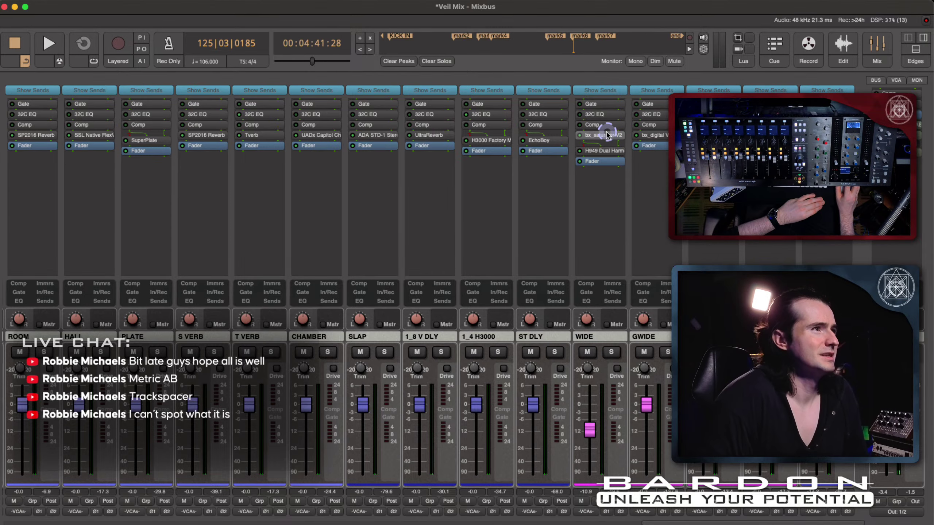
pyautogui.doubleClick(607, 135)
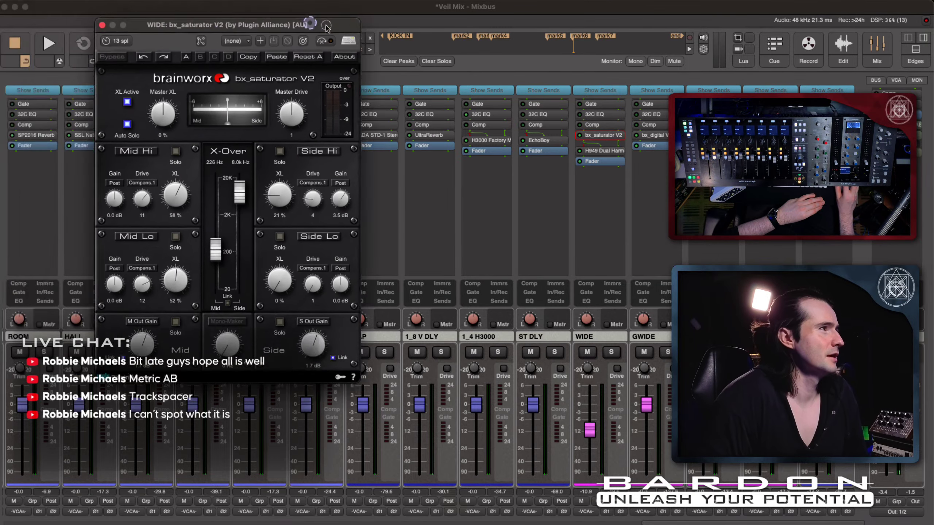
pyautogui.moveTo(298, 24); pyautogui.dragTo(362, 19)
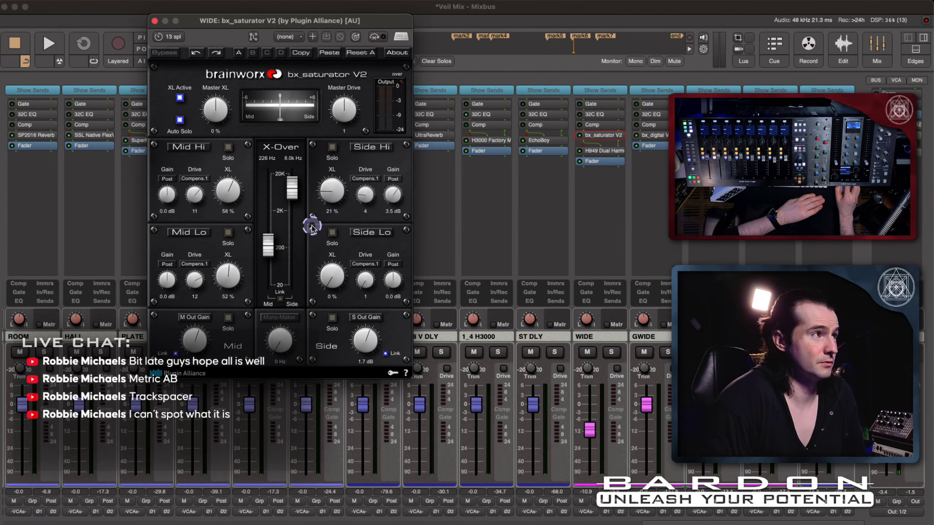
pyautogui.click(155, 21)
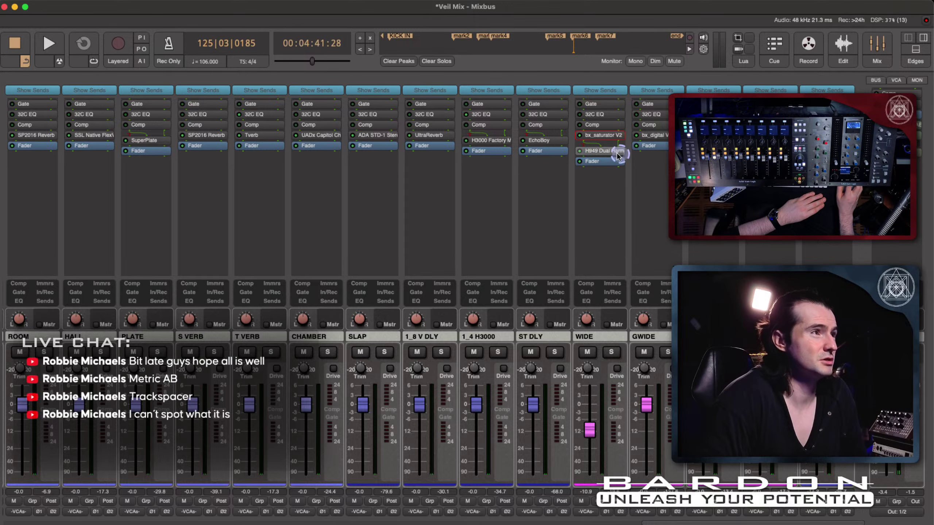
pyautogui.doubleClick(603, 150)
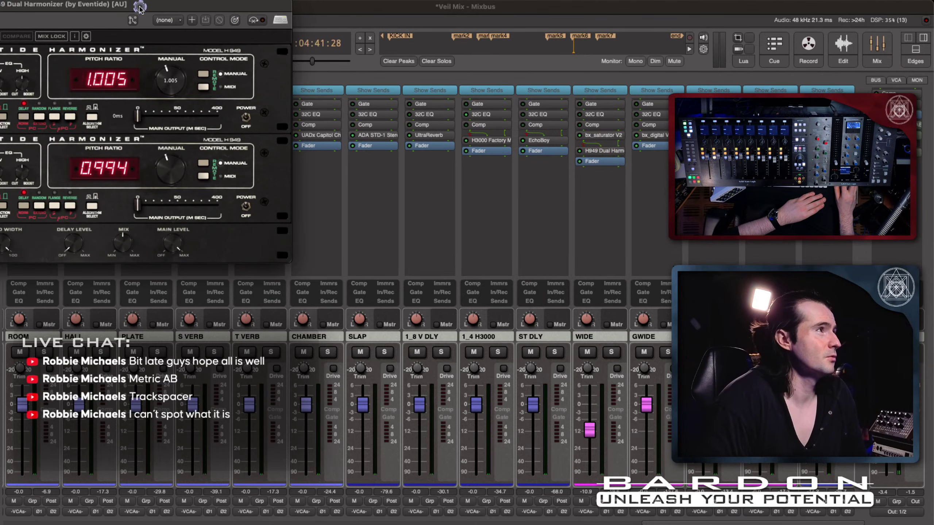
pyautogui.moveTo(137, 8); pyautogui.dragTo(408, 24)
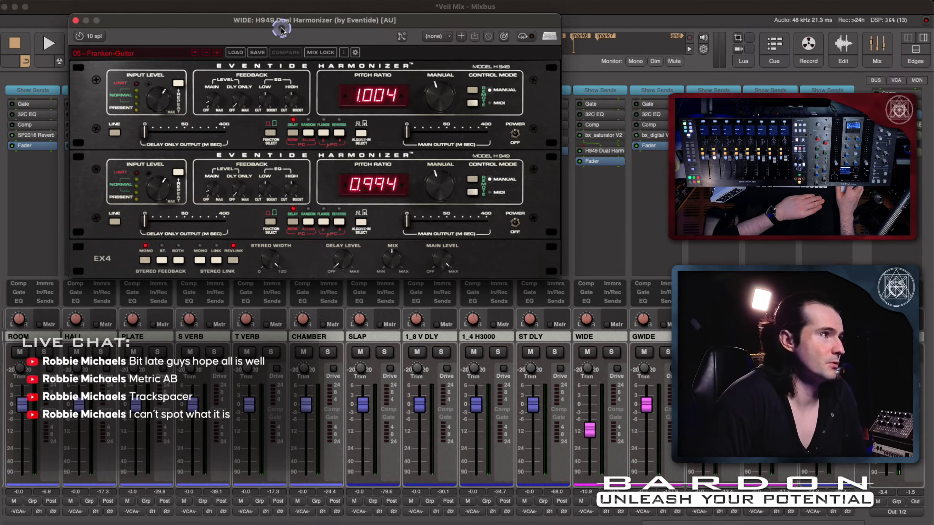
pyautogui.click(76, 20)
pyautogui.hscroll(-14, 433, 203)
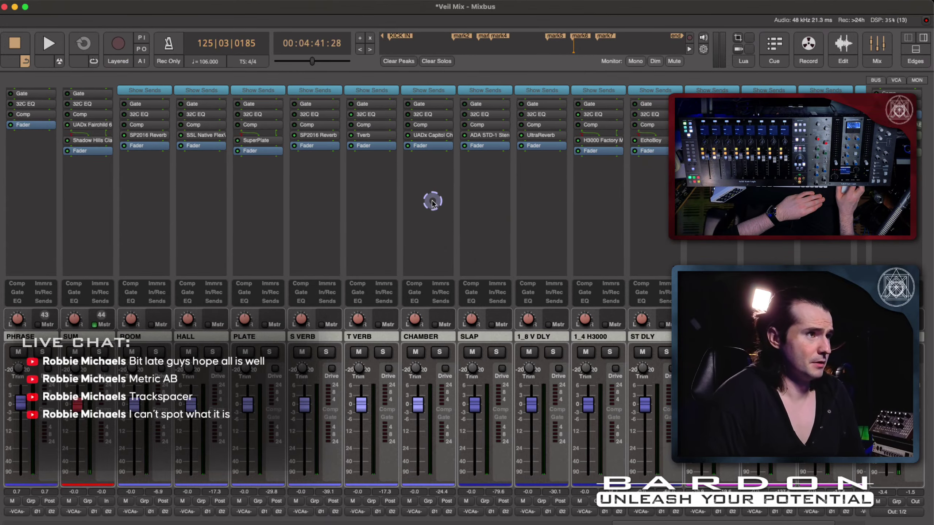
pyautogui.hscroll(-11, 432, 201)
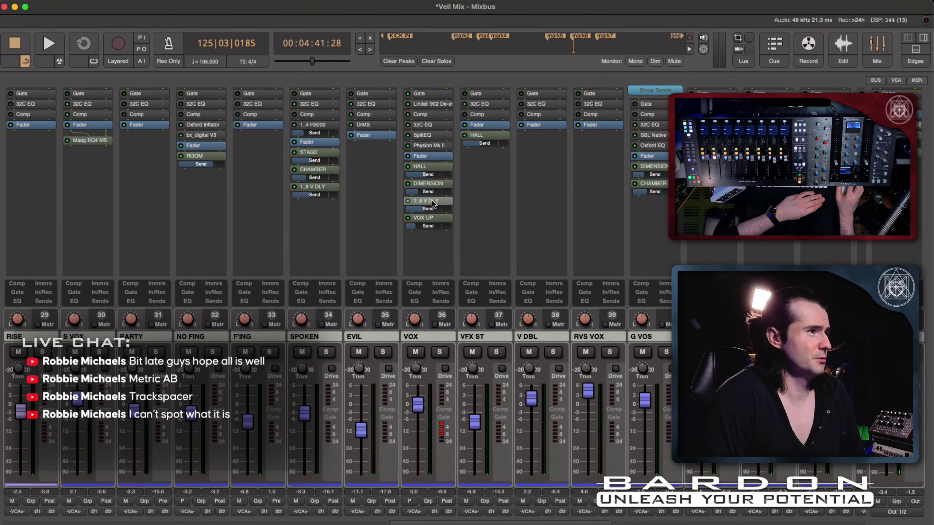
# Set the level of the STRINGS send to the WIDE bus to -24.24 dB during playback
pyautogui.hscroll(2, 433, 202)
pyautogui.hscroll(-2, 424, 201)
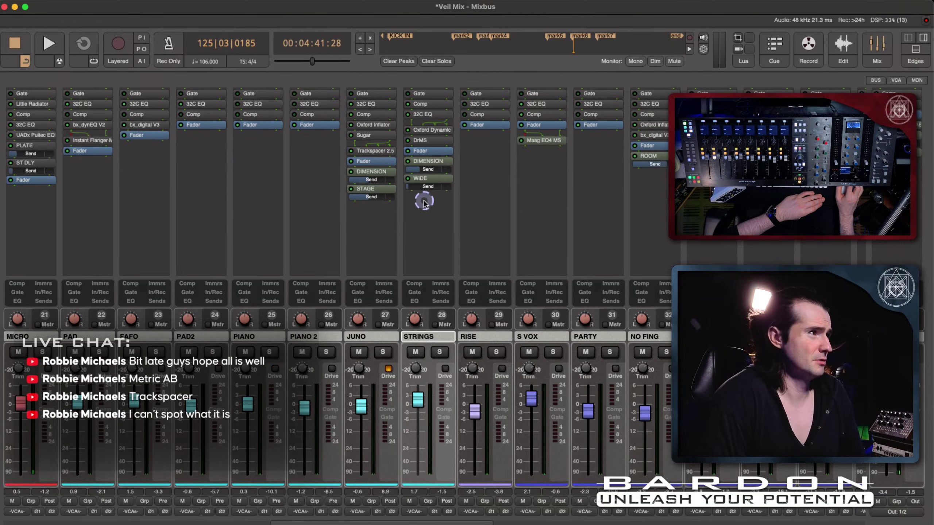
pyautogui.moveTo(424, 189)
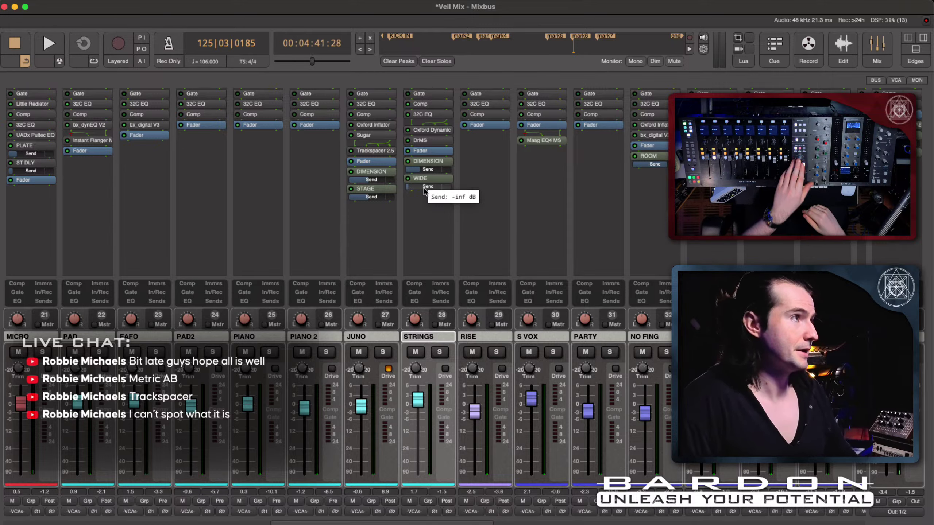
pyautogui.press('space')
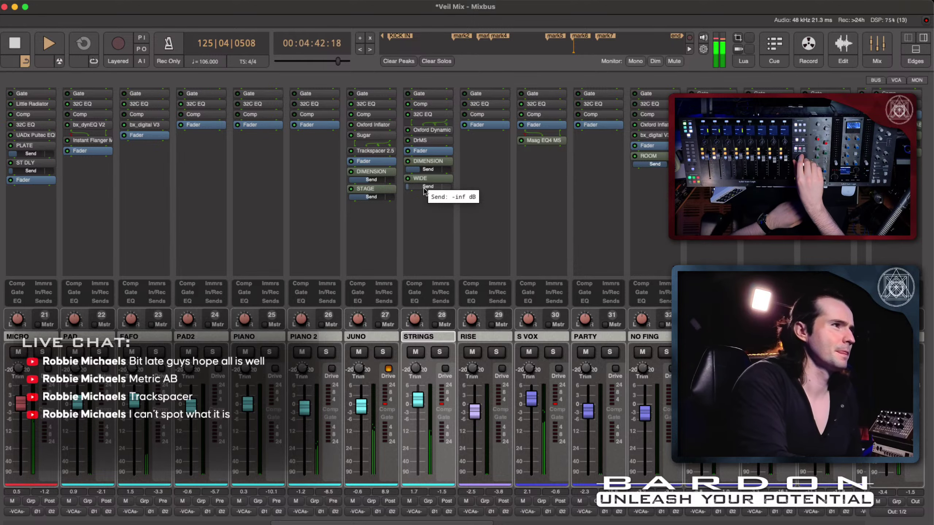
pyautogui.scroll(5, 426, 190)
pyautogui.scroll(5, 425, 189)
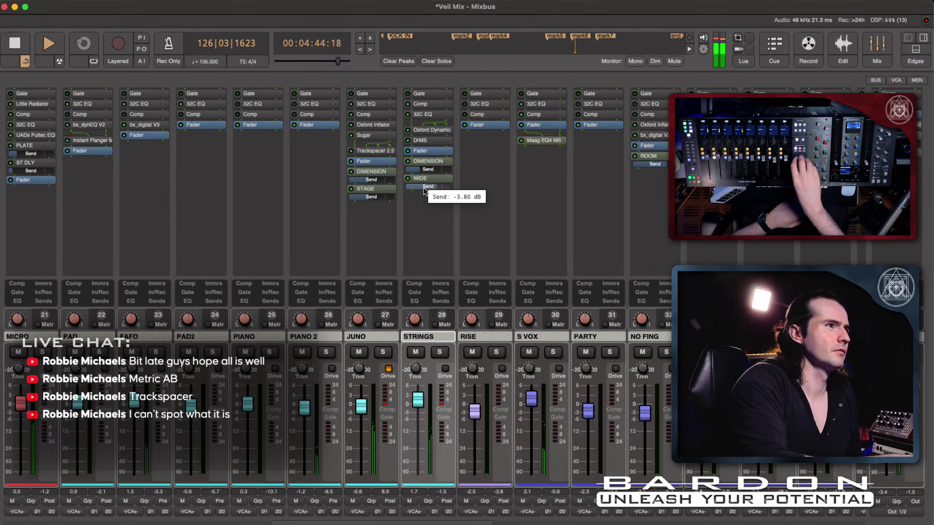
pyautogui.scroll(-3, 426, 190)
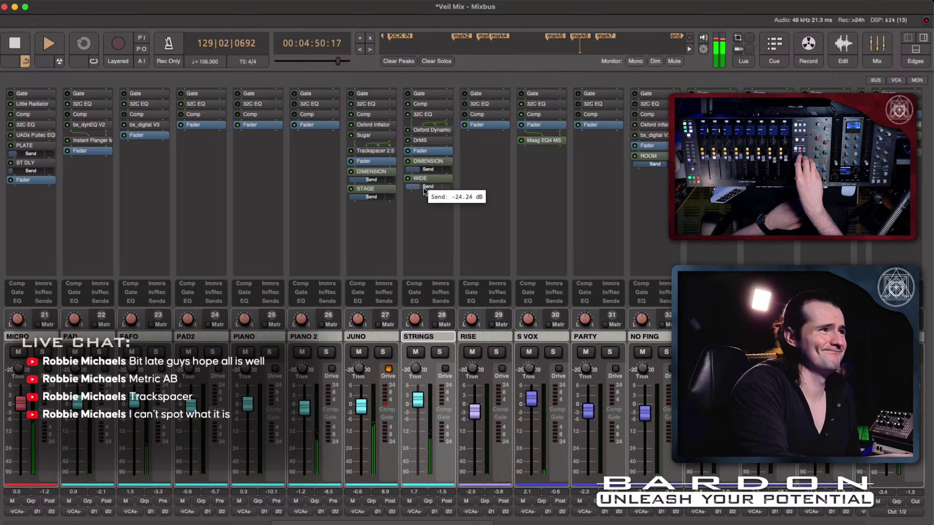
# Compare STRINGS with its WIDE and DIMENSION sends switched on and off during playback, and stop the transport
pyautogui.click(408, 179)
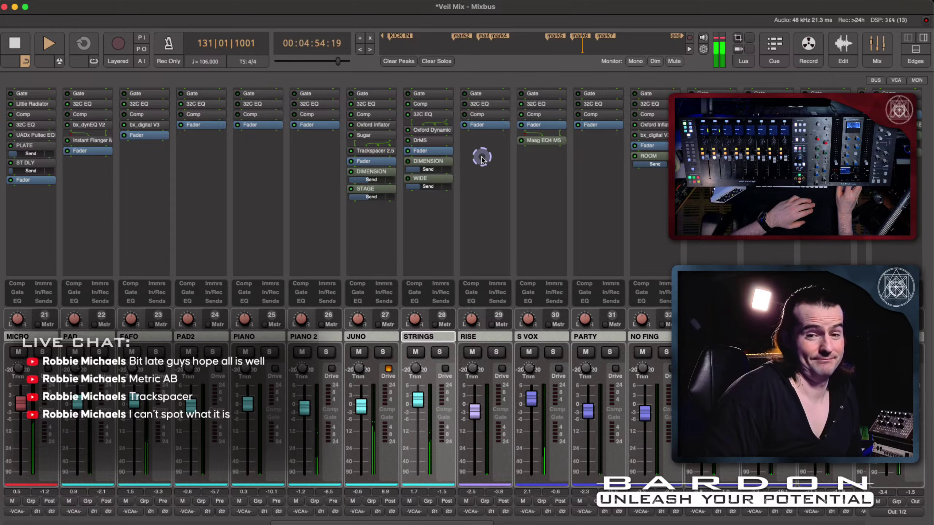
pyautogui.click(409, 160)
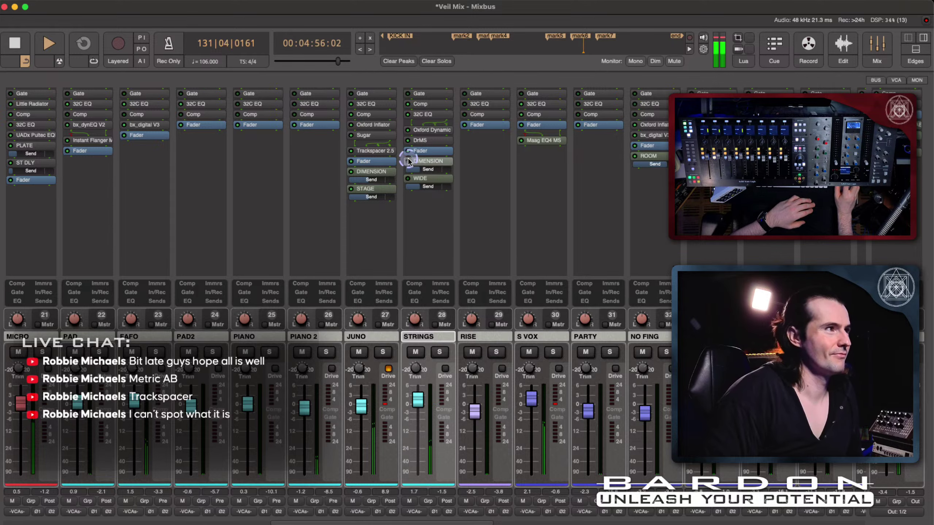
pyautogui.click(407, 179)
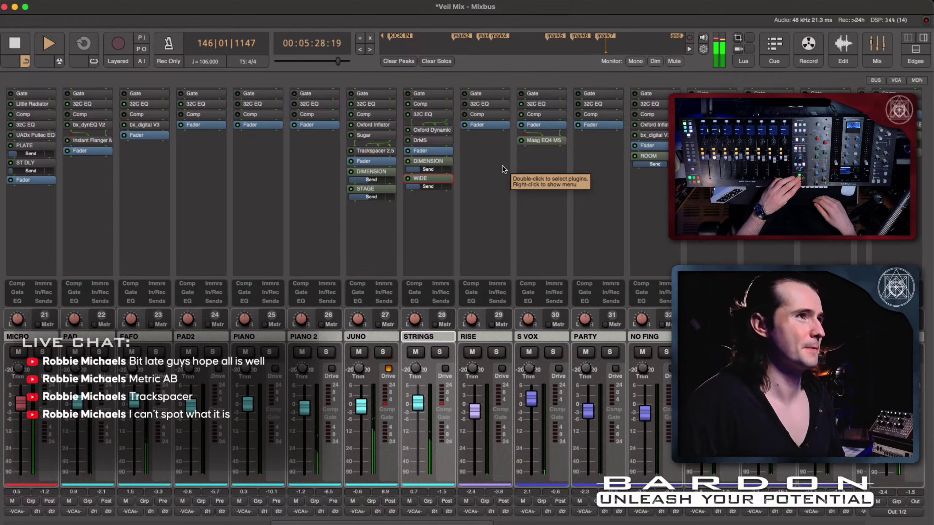
pyautogui.press('space')
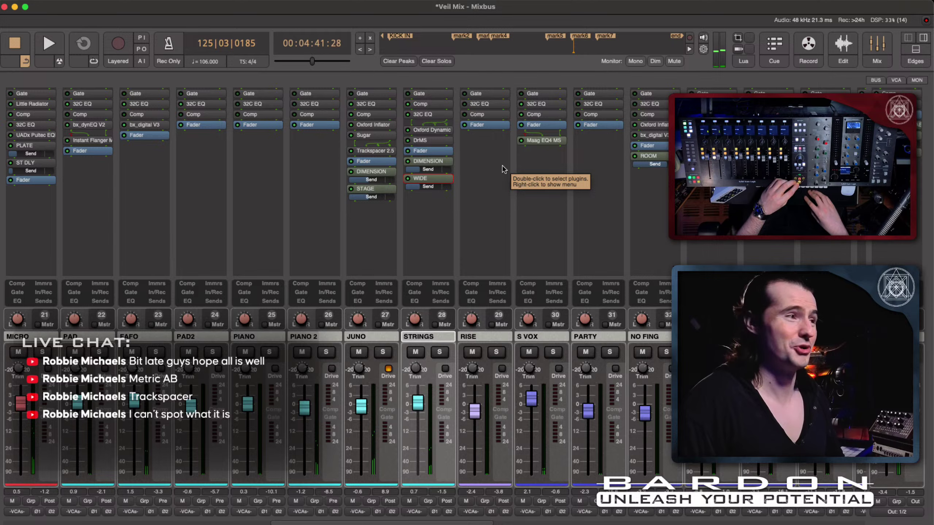
# Store the current mix in mixer scene slot 12 under the name Bad Boy
pyautogui.hscroll(5, 528, 234)
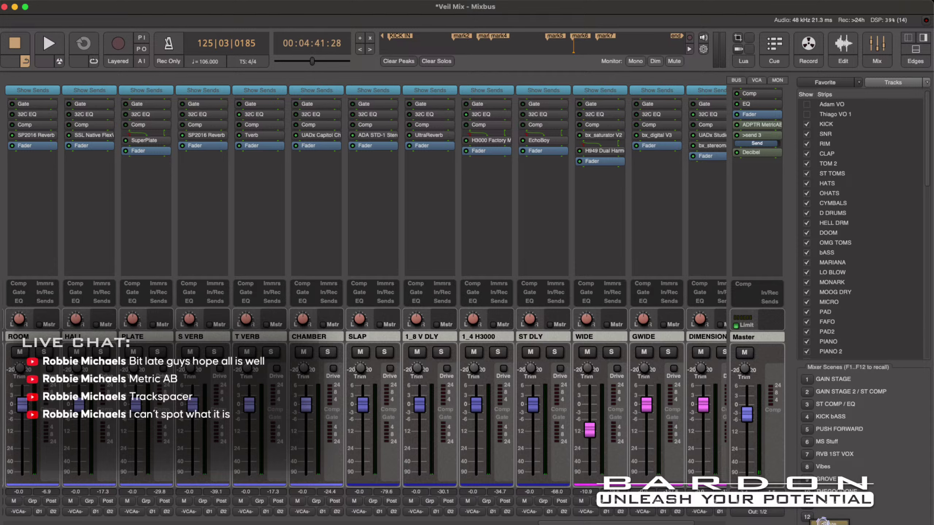
pyautogui.click(823, 523)
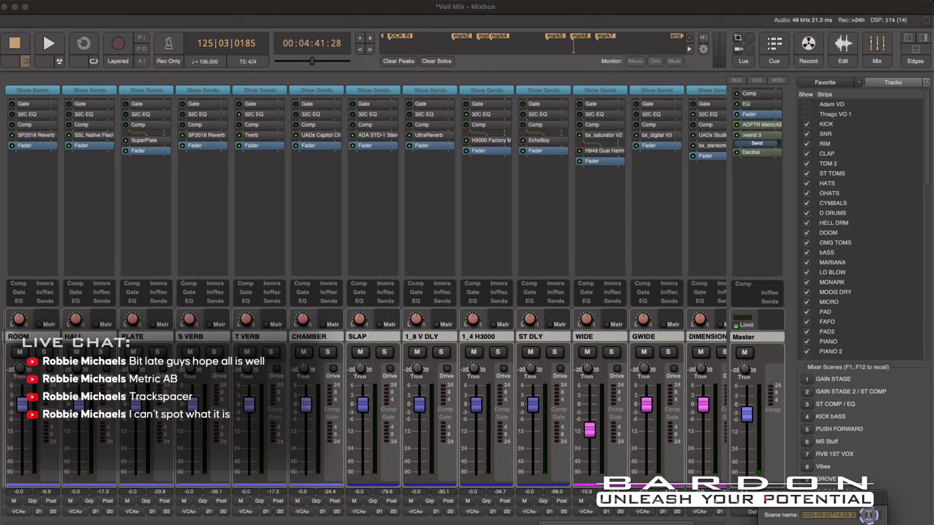
pyautogui.write('M')
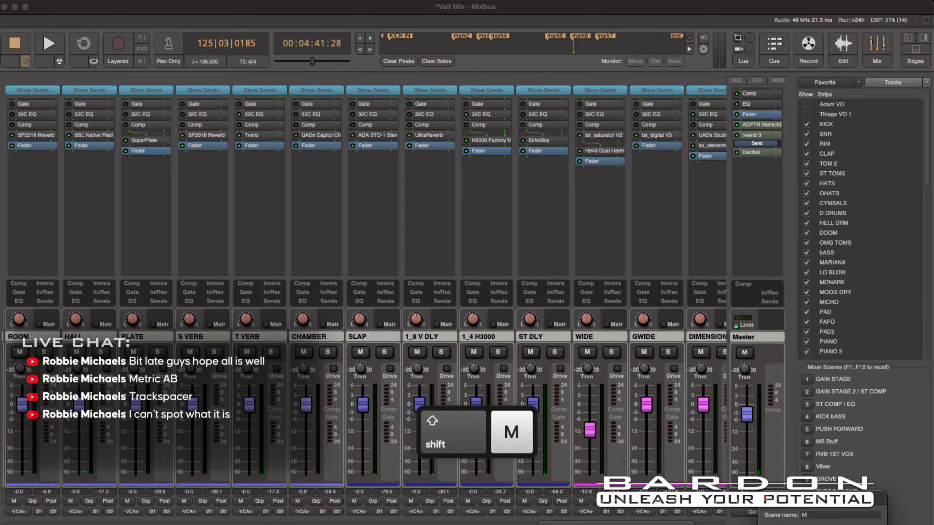
pyautogui.write('iz')
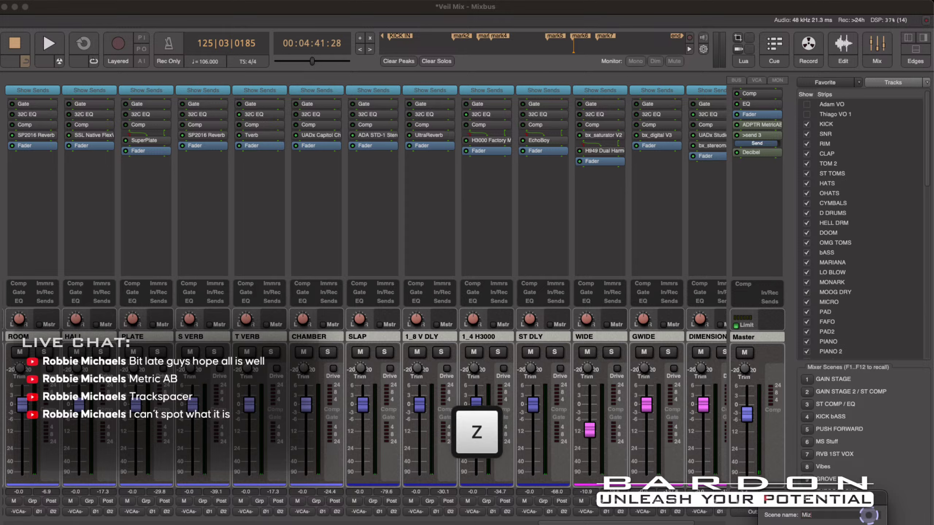
pyautogui.press('BackSpace')
pyautogui.press('BackSpace')
pyautogui.press('BackSpace')
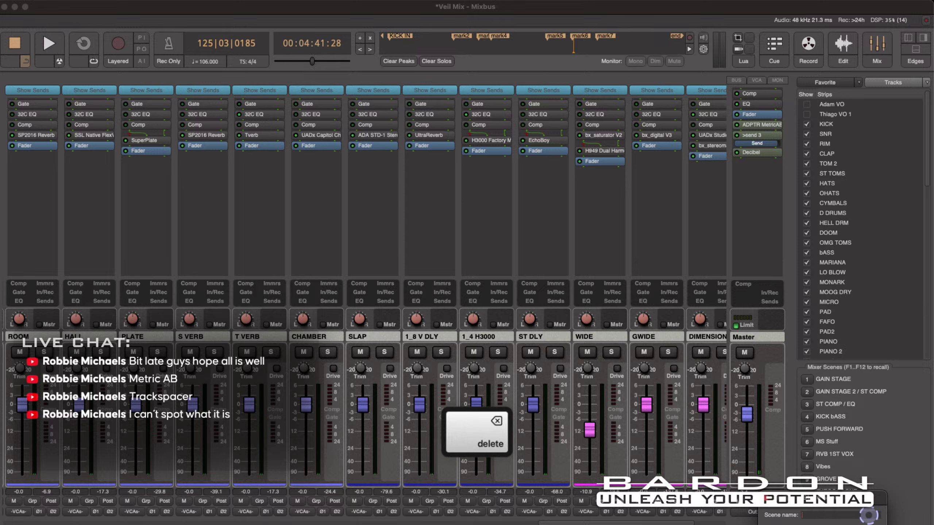
pyautogui.write('Bad VB')
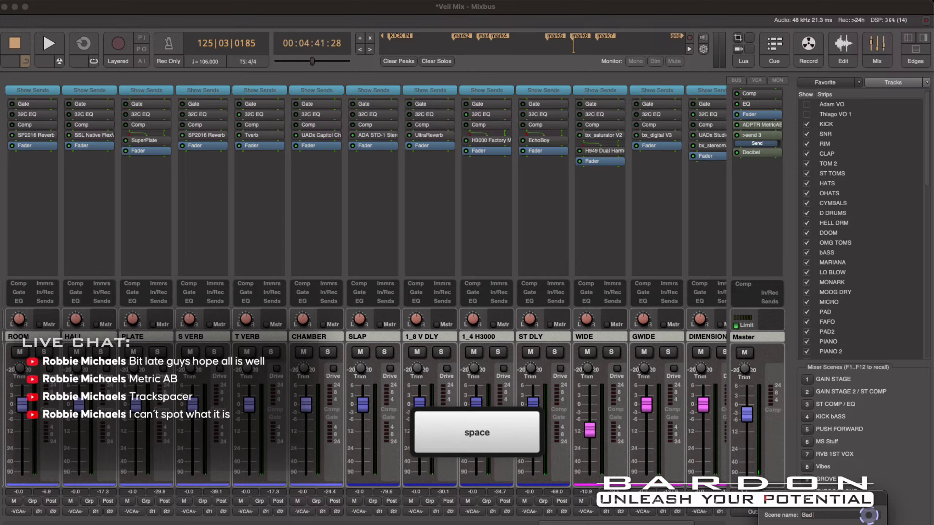
pyautogui.press('BackSpace')
pyautogui.press('BackSpace')
pyautogui.write('Boy')
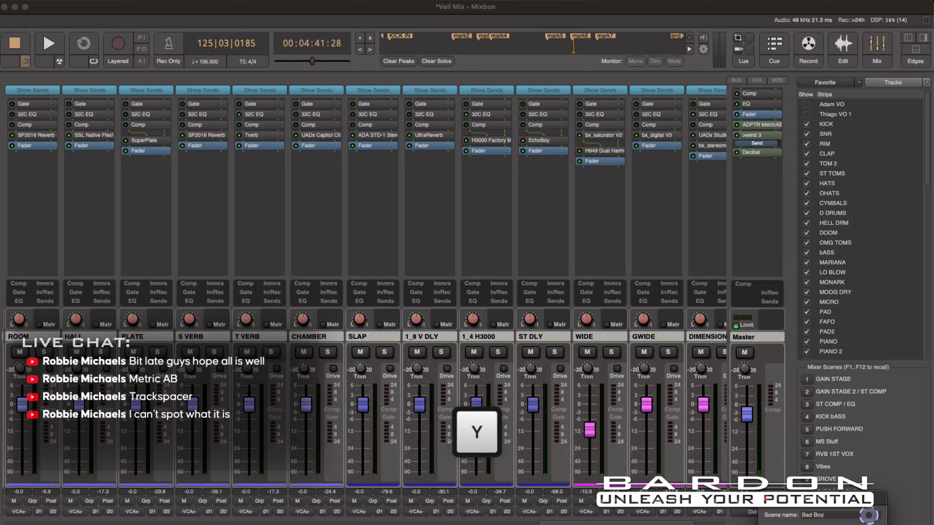
pyautogui.press('Return')
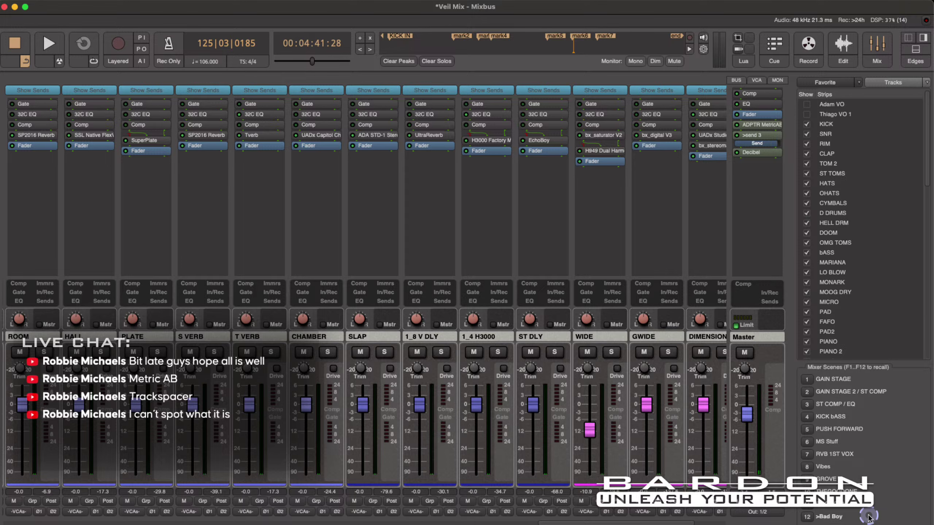
pyautogui.click(813, 519)
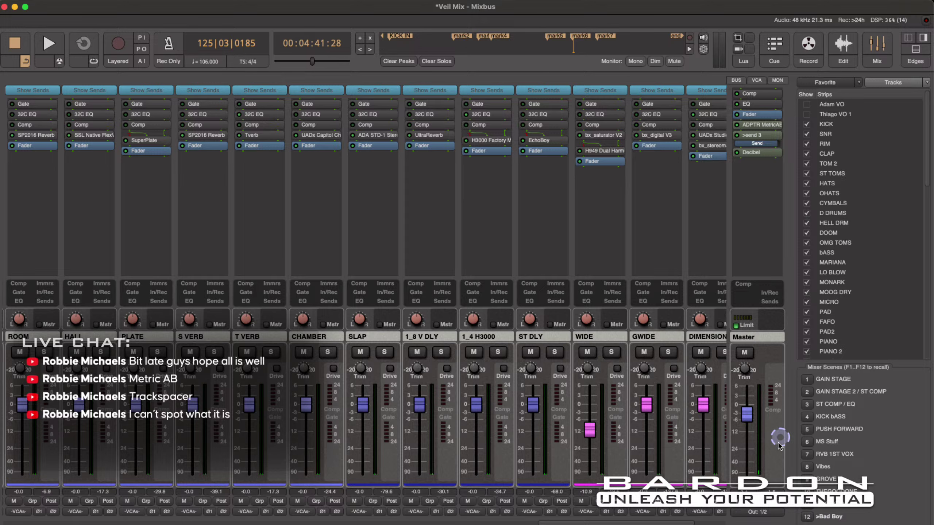
pyautogui.click(807, 517)
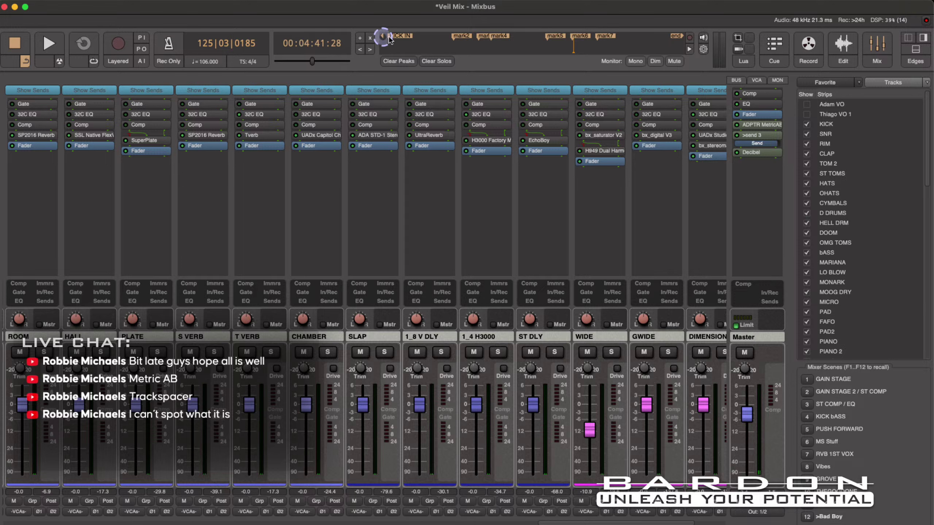
# Play the song from just before mark5, recalling the Bad Boy mixer scene several times to compare the mix, and stop playback
pyautogui.click(555, 41)
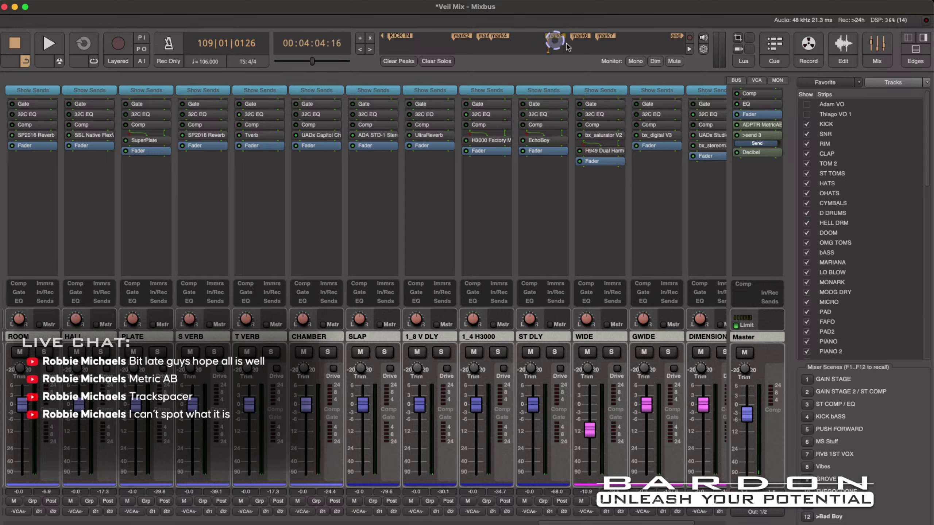
pyautogui.click(546, 39)
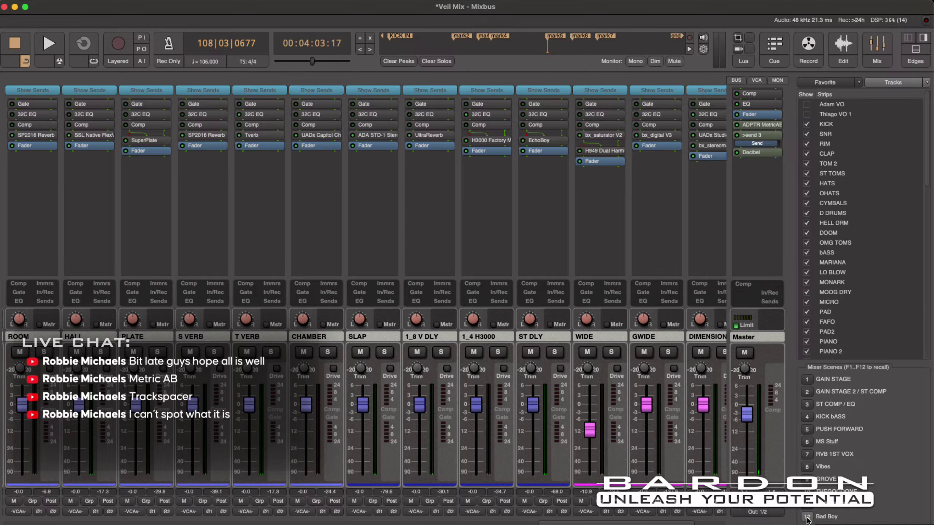
pyautogui.press('space')
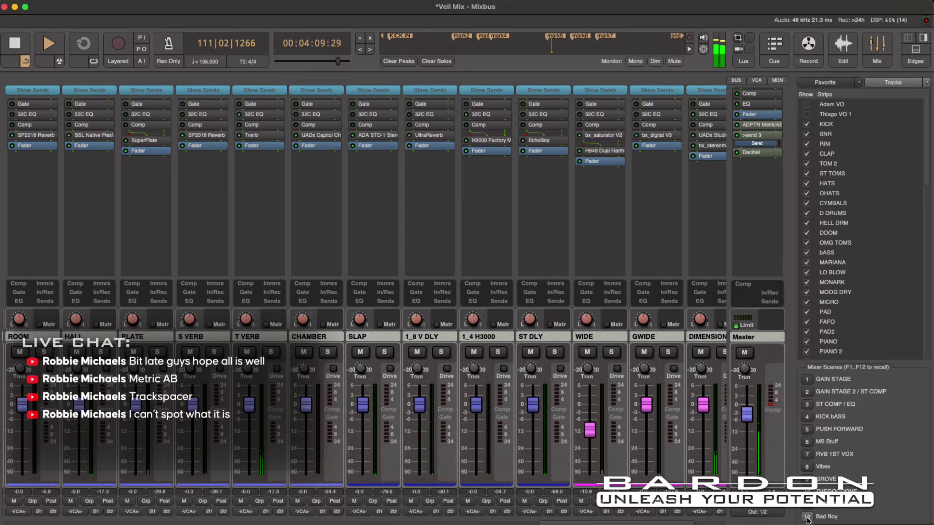
pyautogui.click(807, 517)
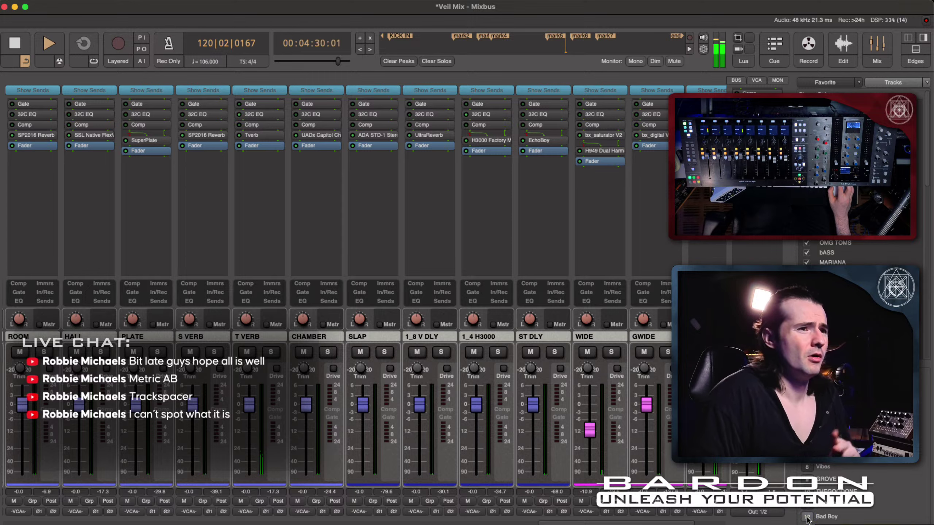
pyautogui.click(808, 520)
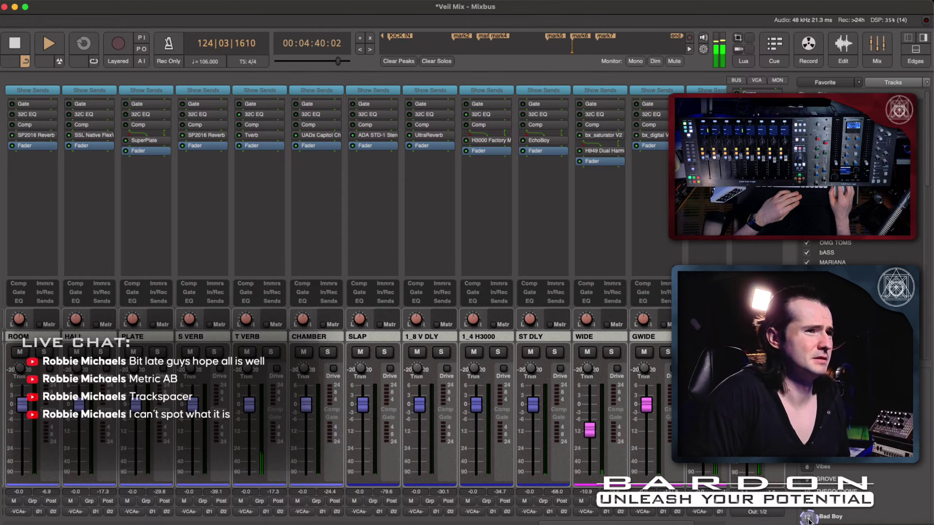
pyautogui.click(807, 518)
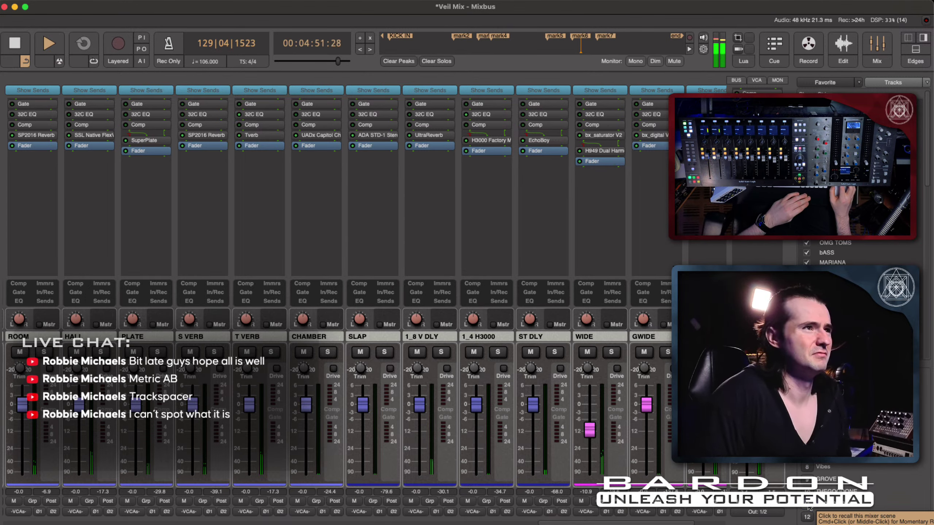
pyautogui.click(808, 518)
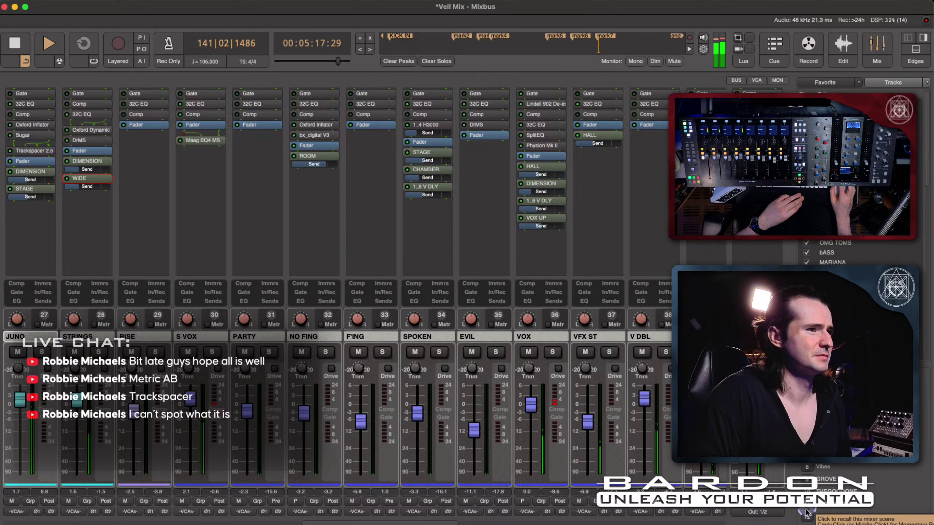
pyautogui.click(806, 519)
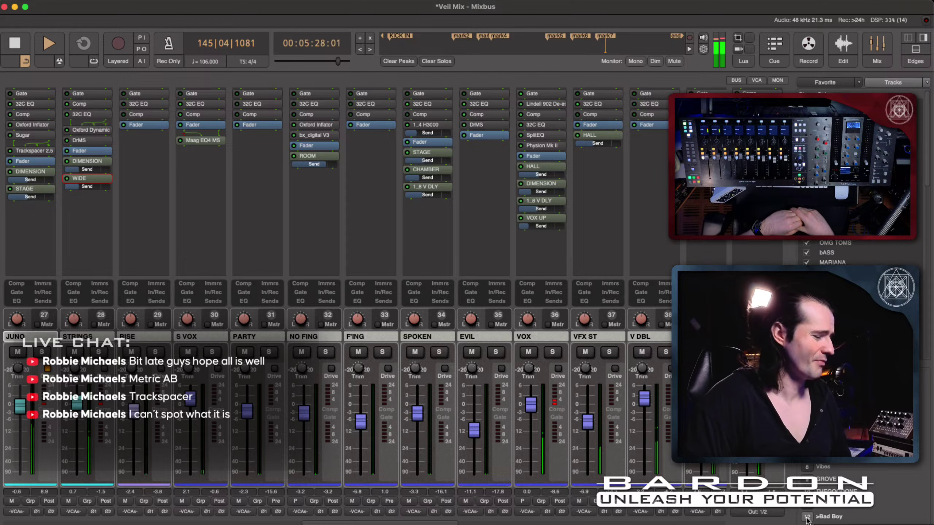
pyautogui.press('space')
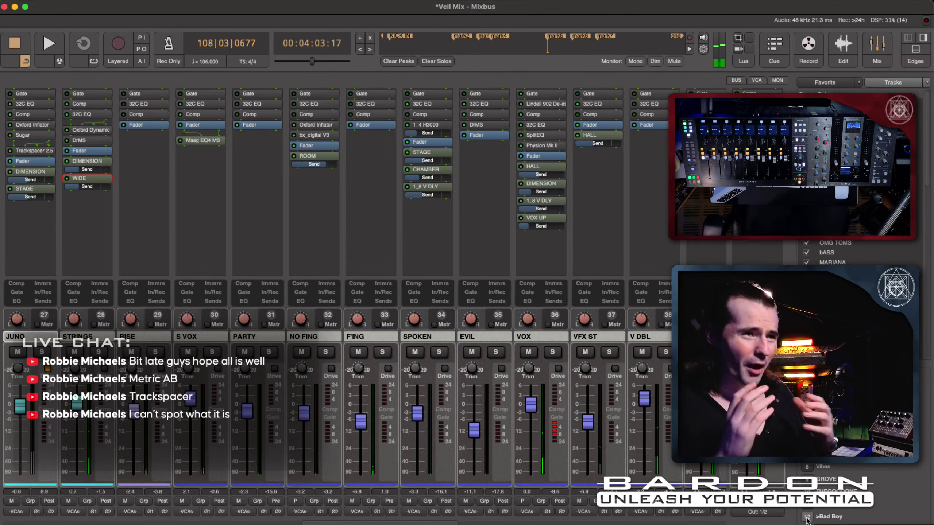
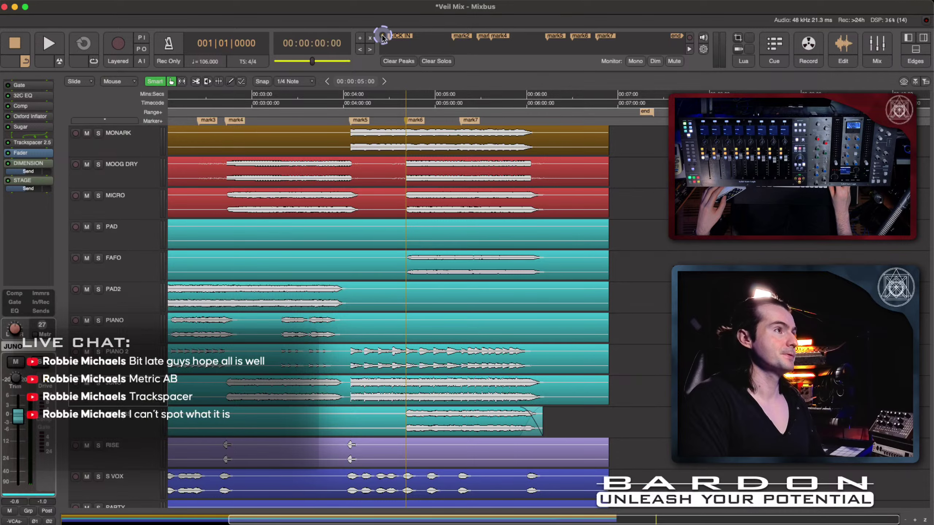
# Look over the arrangement's synth, string and vocal tracks from the song start, including the NO FING automation lanes, and check the track list briefly
pyautogui.hscroll(-5, 294, 270)
pyautogui.scroll(-12, 298, 270)
pyautogui.scroll(4, 299, 272)
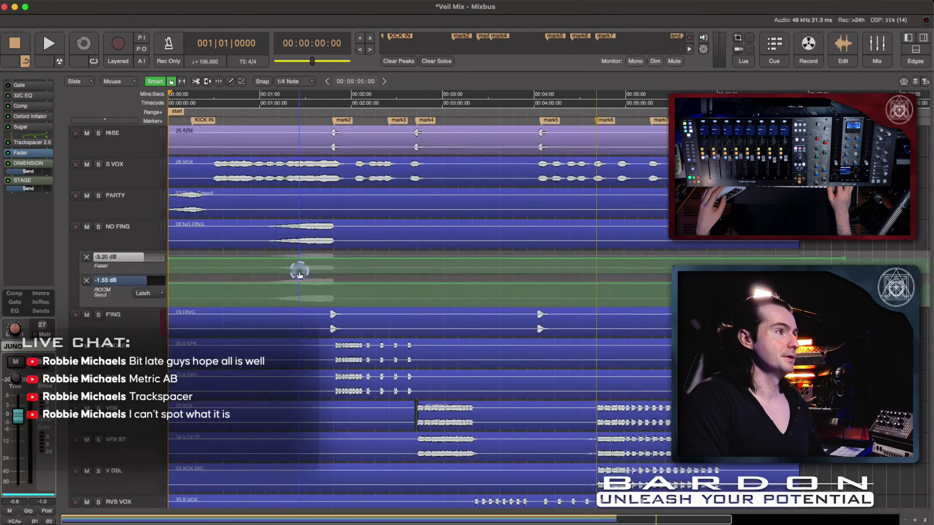
pyautogui.scroll(6, 299, 273)
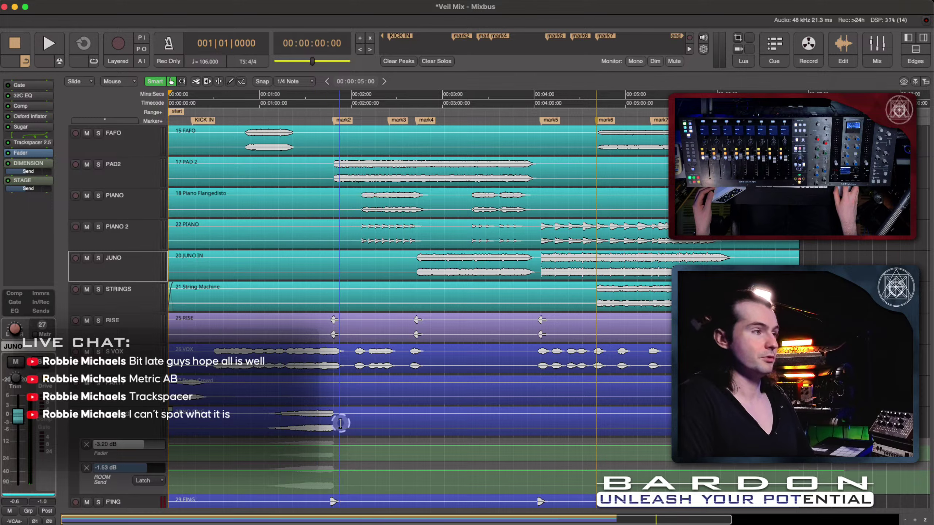
pyautogui.scroll(-10, 532, 396)
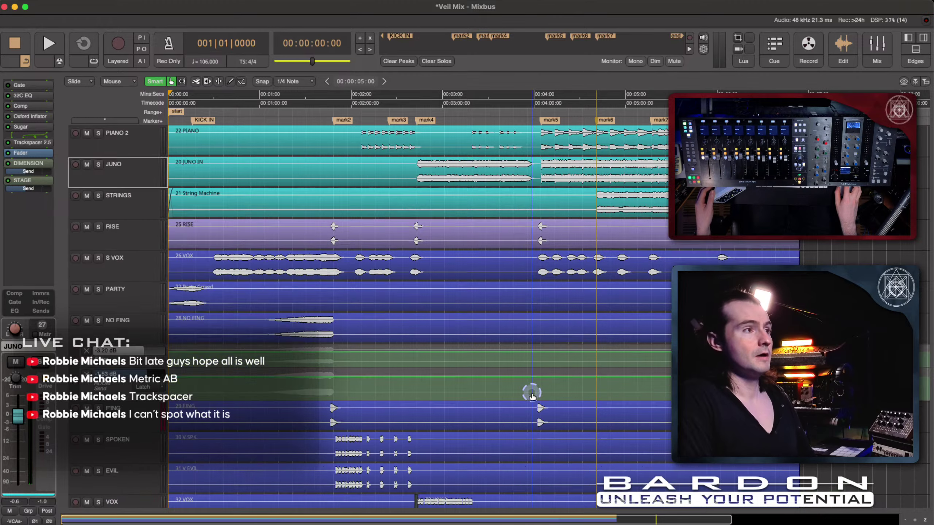
pyautogui.scroll(15, 532, 397)
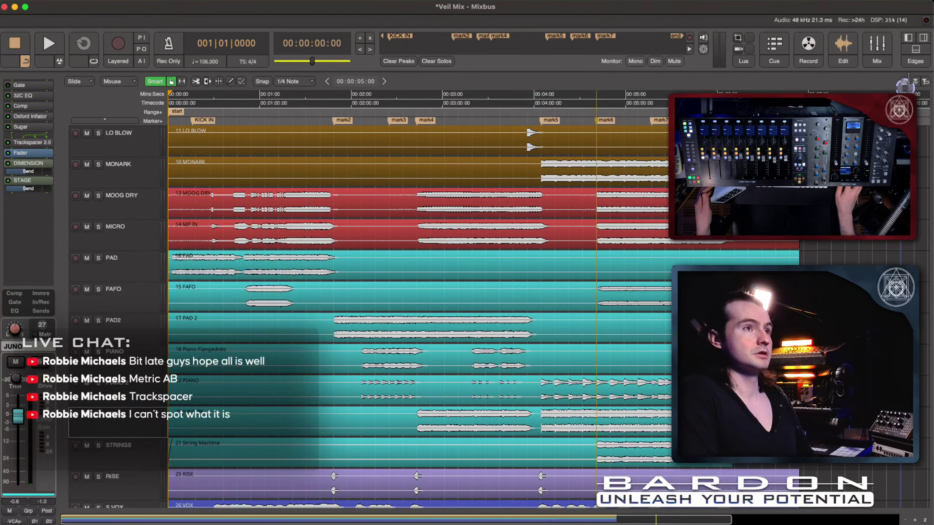
pyautogui.click(918, 40)
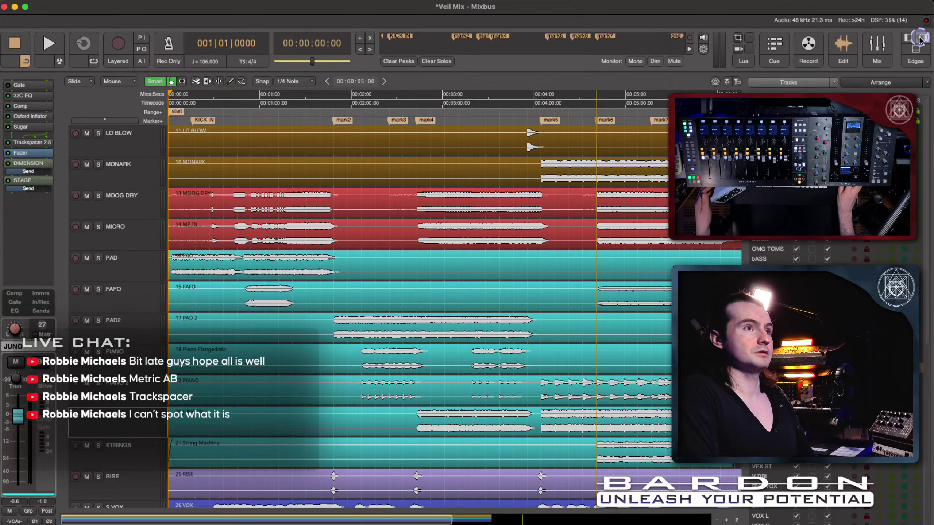
pyautogui.click(919, 40)
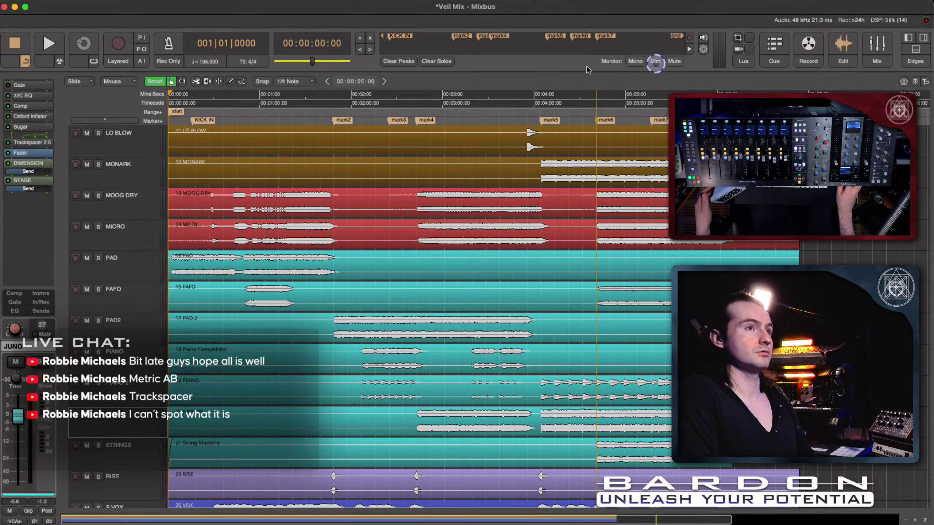
# Return the playhead to the song start and look over the mixer strips and the arrangement from the drums down to the vocals
pyautogui.click(390, 37)
pyautogui.press('Home')
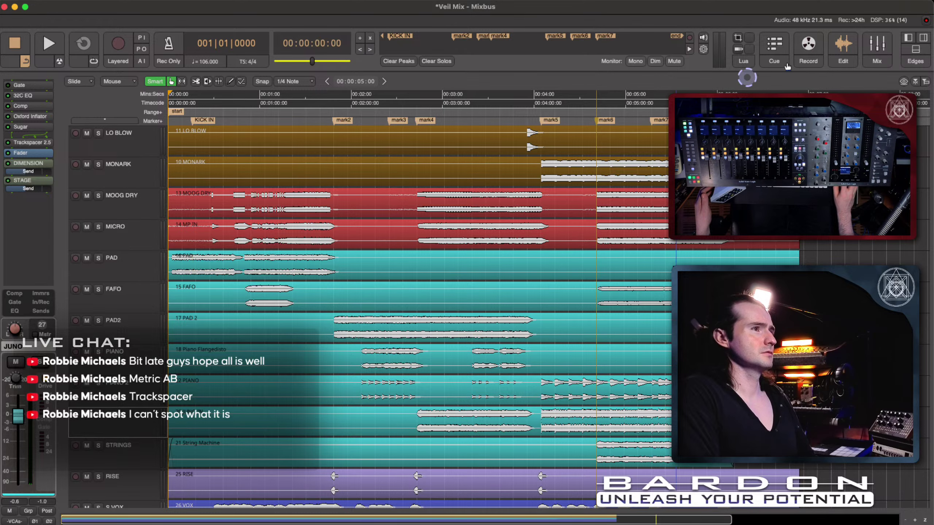
pyautogui.click(875, 45)
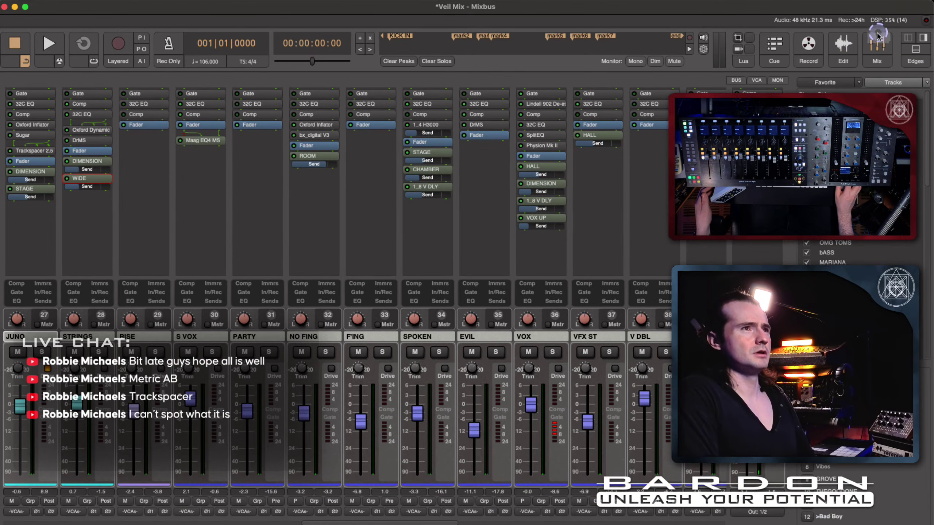
pyautogui.click(847, 44)
pyautogui.scroll(15, 237, 333)
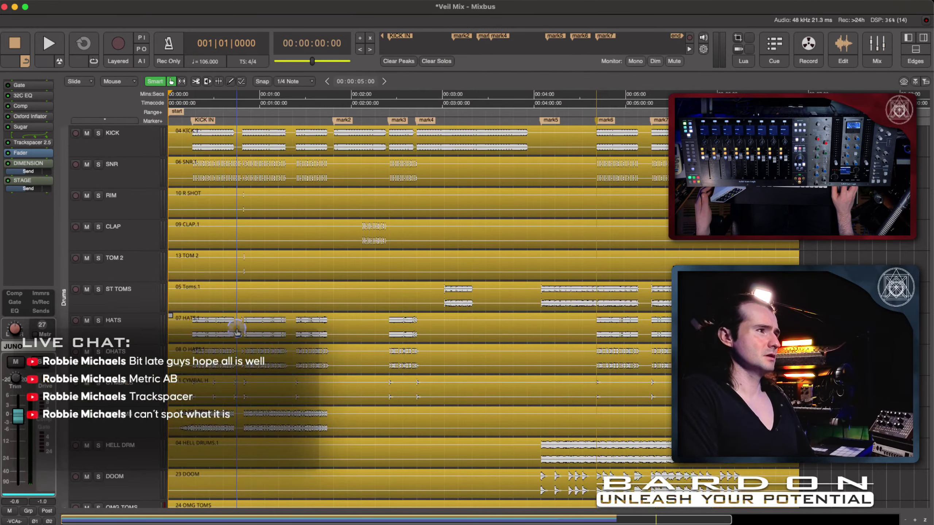
pyautogui.scroll(-15, 238, 332)
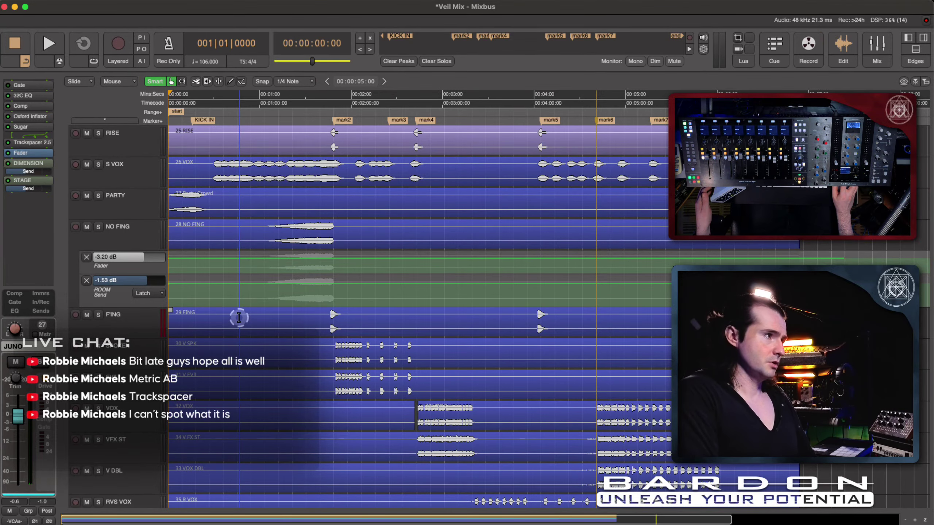
pyautogui.scroll(-5, 239, 318)
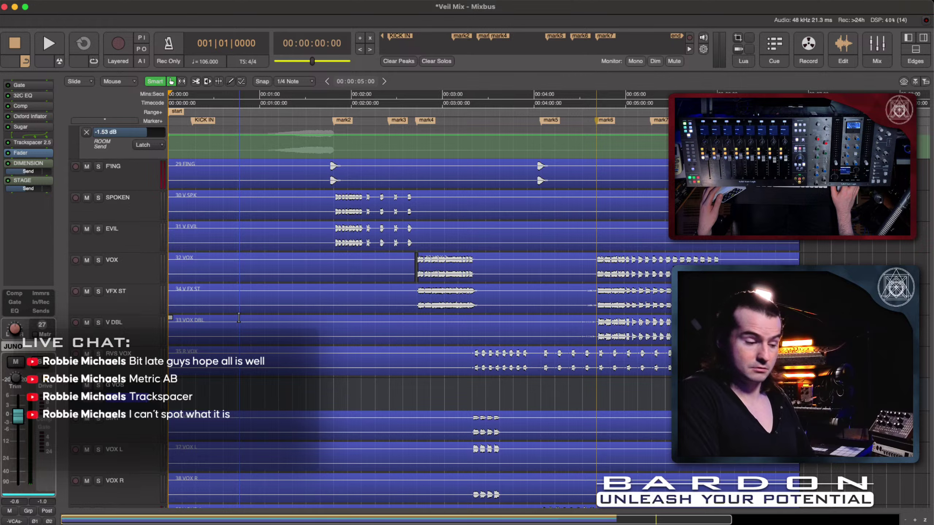
# Play the song from the start and hide NO FING's Fader and ROOM Send automation lanes
pyautogui.press('space')
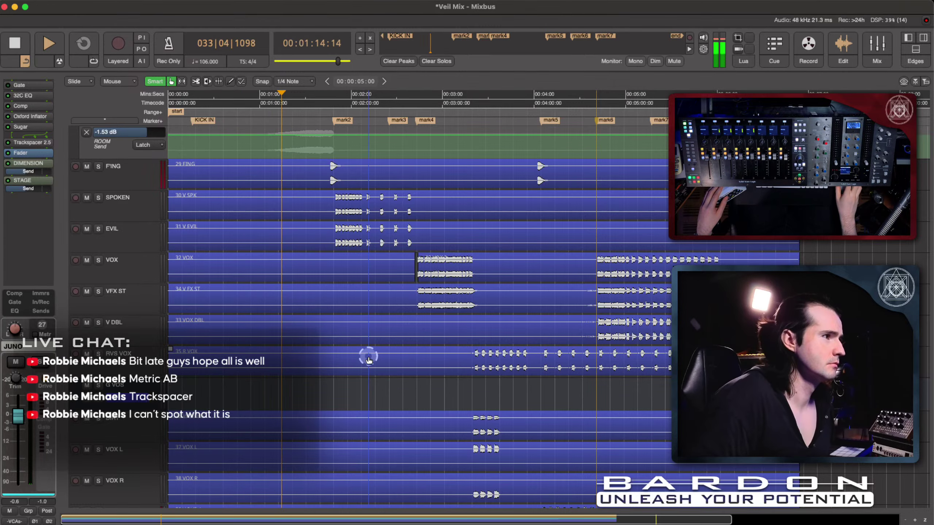
pyautogui.scroll(15, 369, 359)
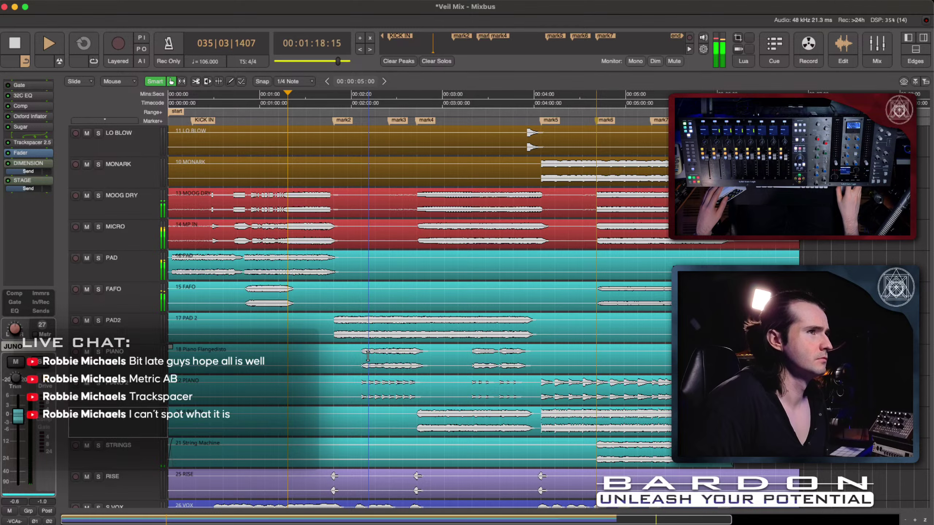
pyautogui.scroll(-4, 368, 356)
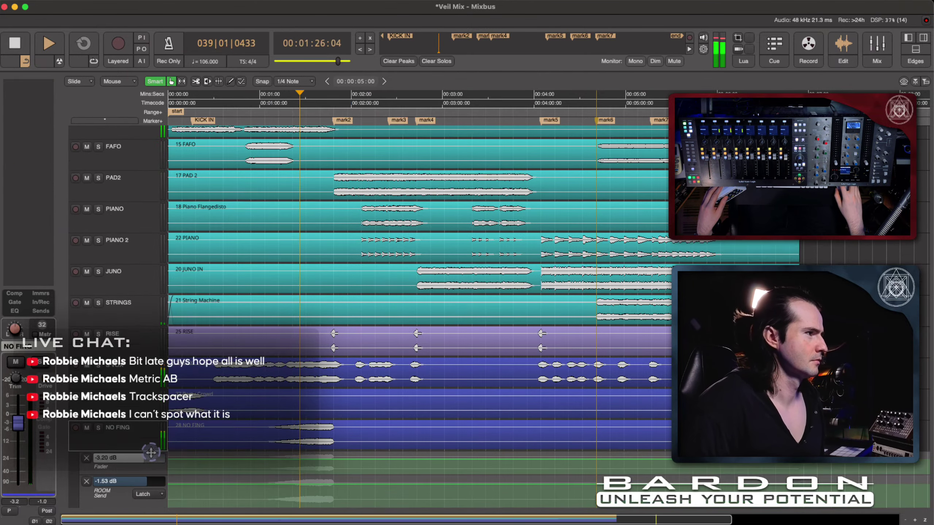
pyautogui.click(151, 454)
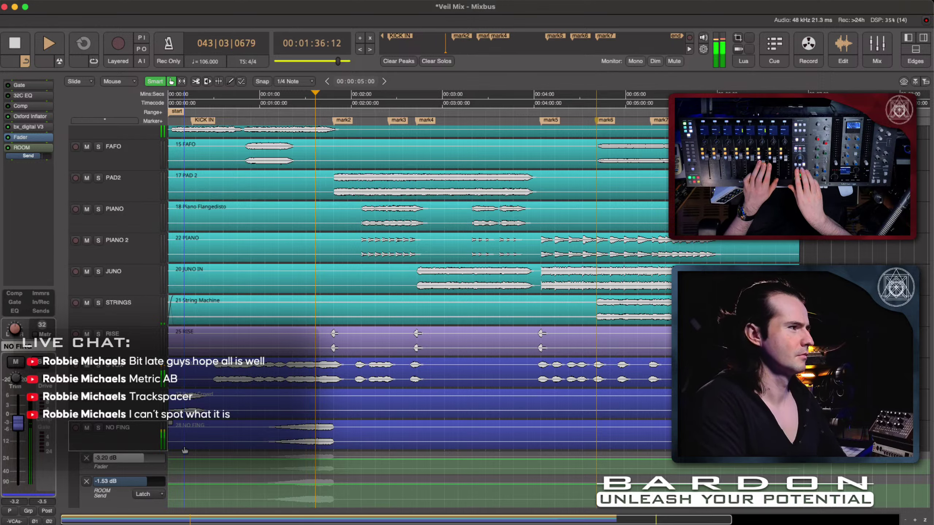
pyautogui.hscroll(7, 184, 448)
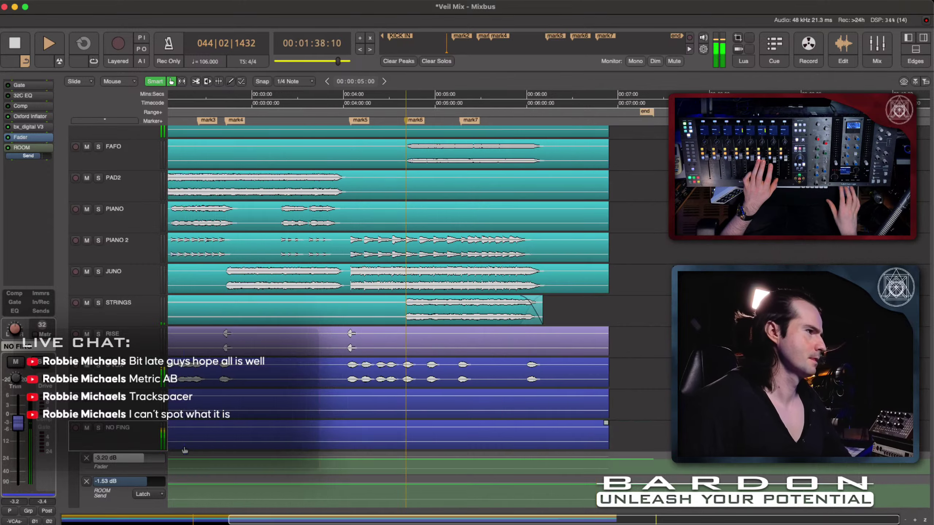
pyautogui.hscroll(-8, 184, 450)
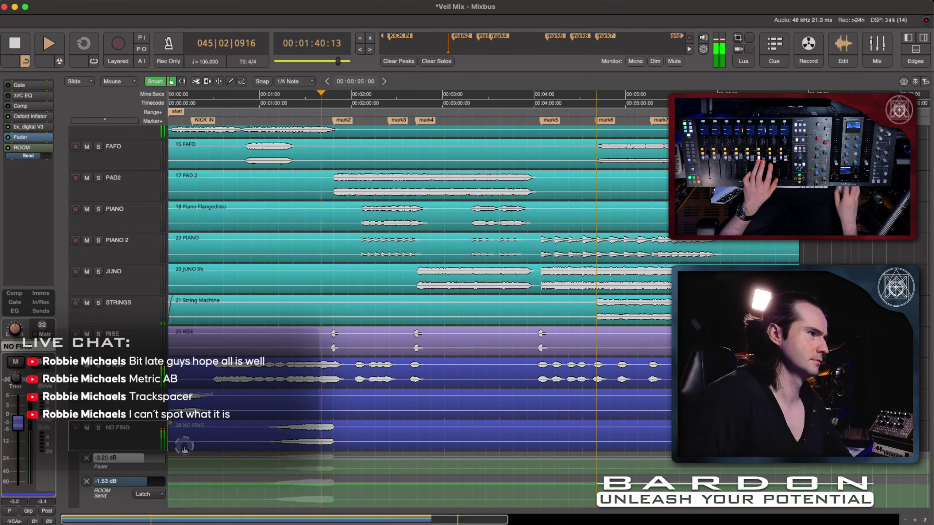
pyautogui.click(87, 458)
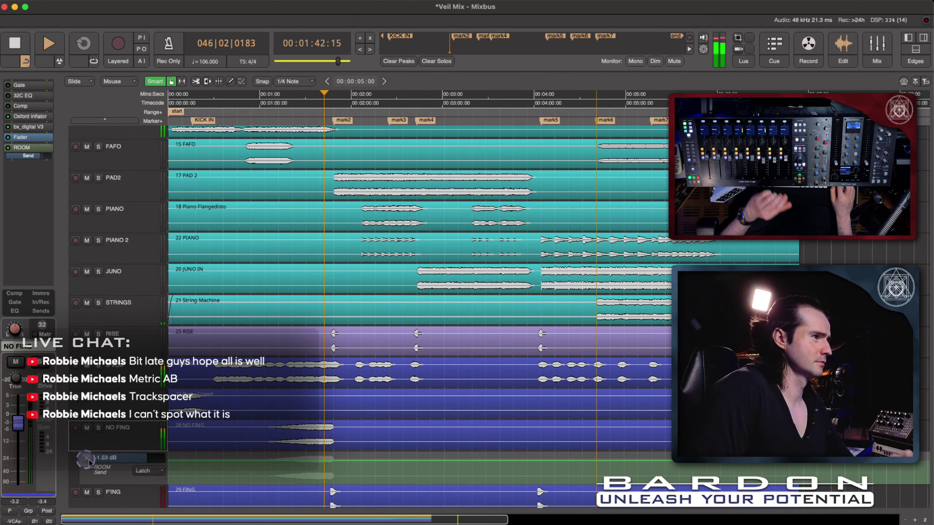
pyautogui.click(87, 461)
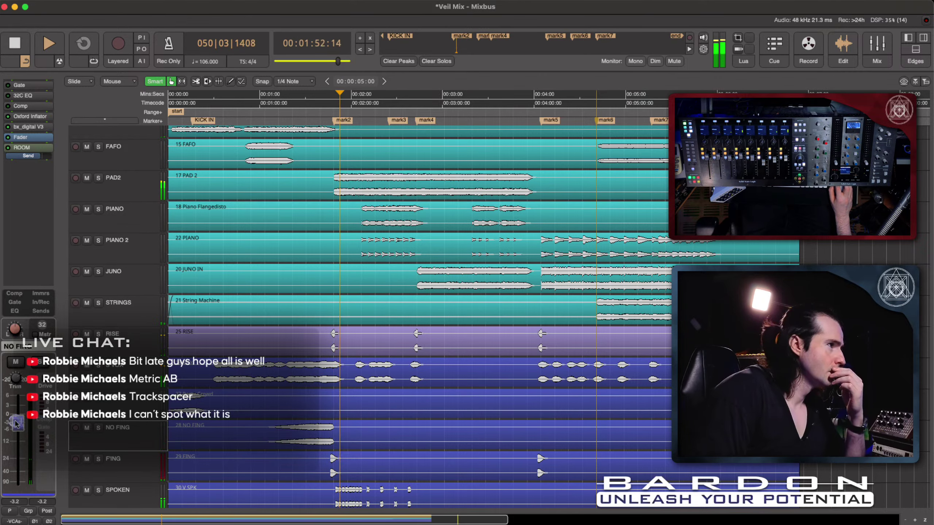
# Solo the NO FING track briefly during playback to check it, and clear its solo again
pyautogui.click(97, 428)
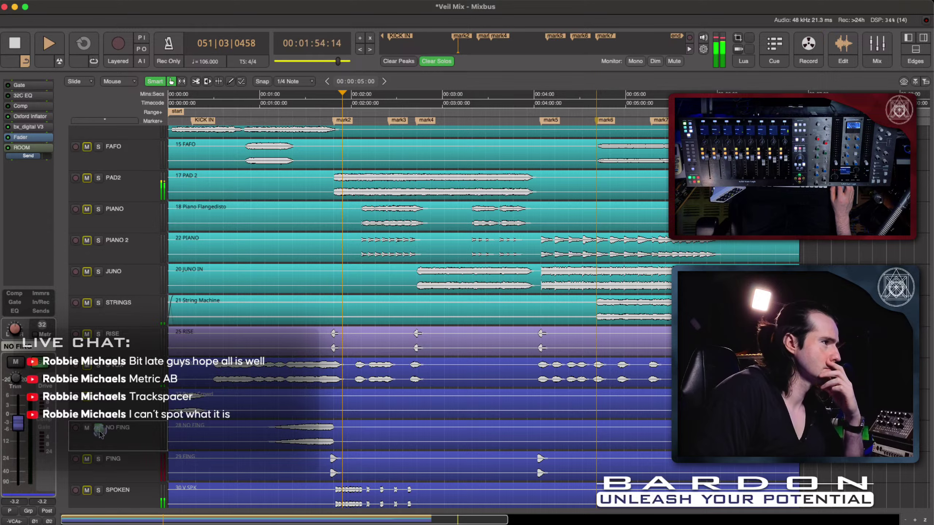
pyautogui.click(97, 428)
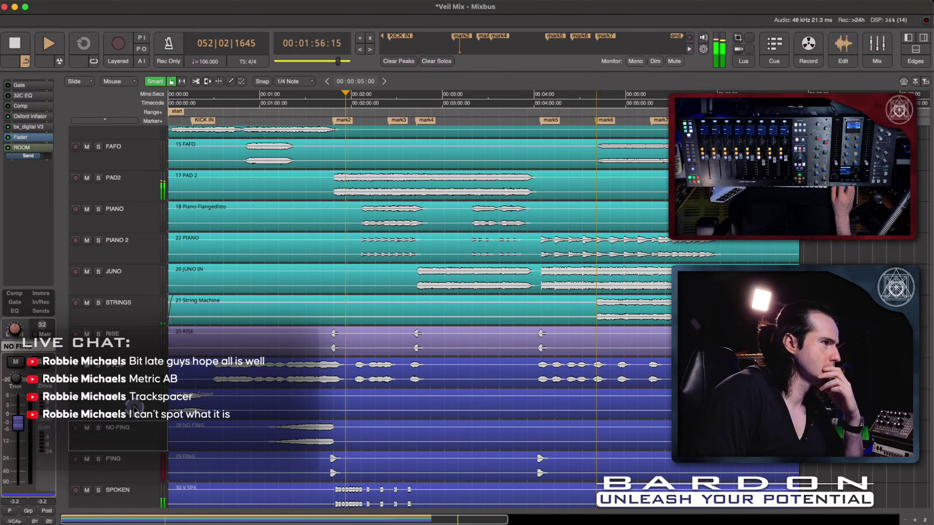
pyautogui.click(135, 407)
pyautogui.click(135, 434)
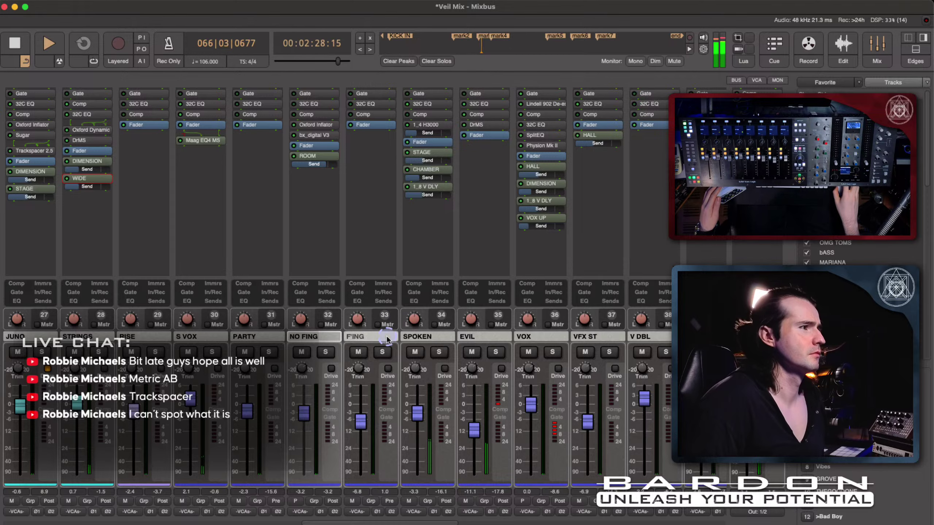
# Examine the mixer strips from the vocal tracks through SUM to the reverb, delay and widening buses while the song plays
pyautogui.hscroll(5, 386, 339)
pyautogui.hscroll(3, 386, 340)
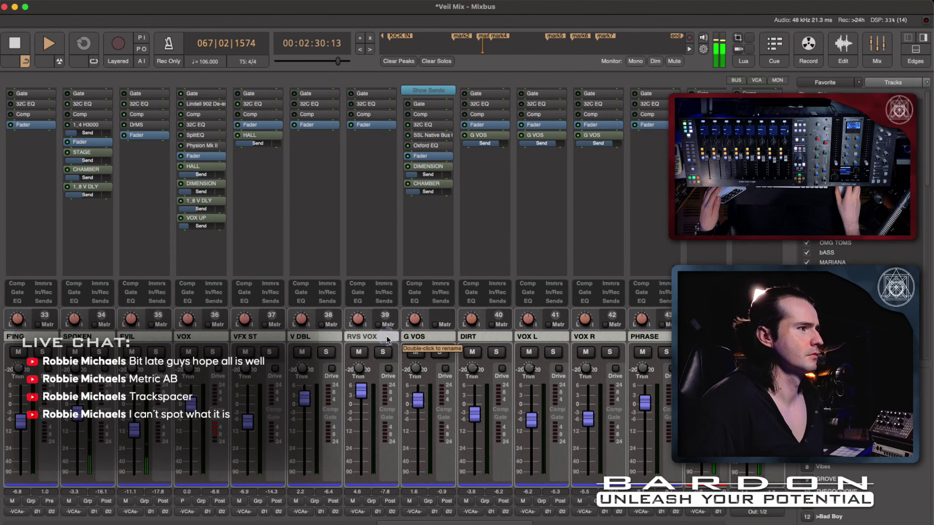
pyautogui.hscroll(2, 387, 337)
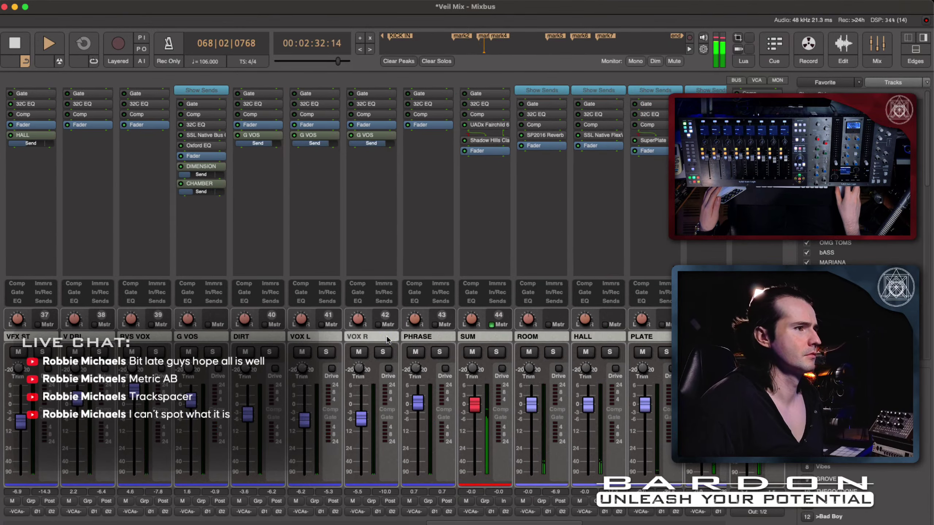
pyautogui.hscroll(3, 387, 336)
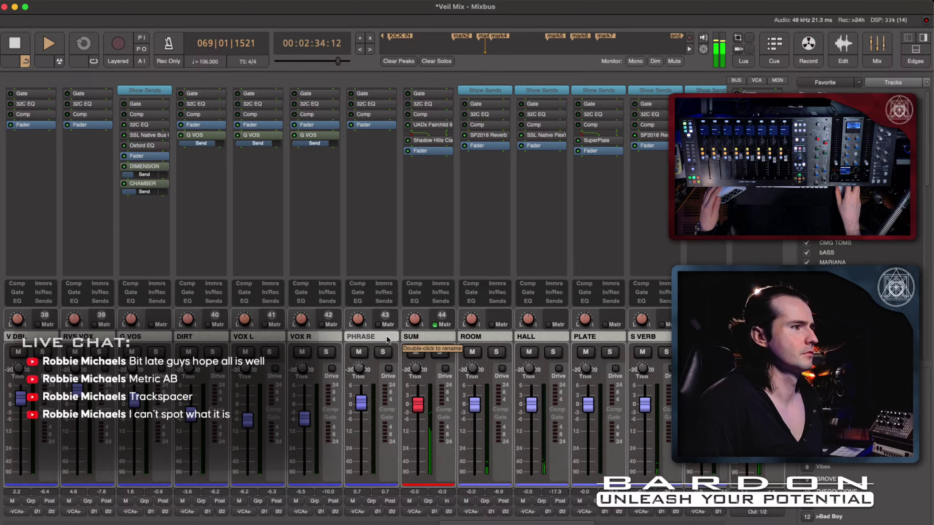
pyautogui.hscroll(6, 386, 336)
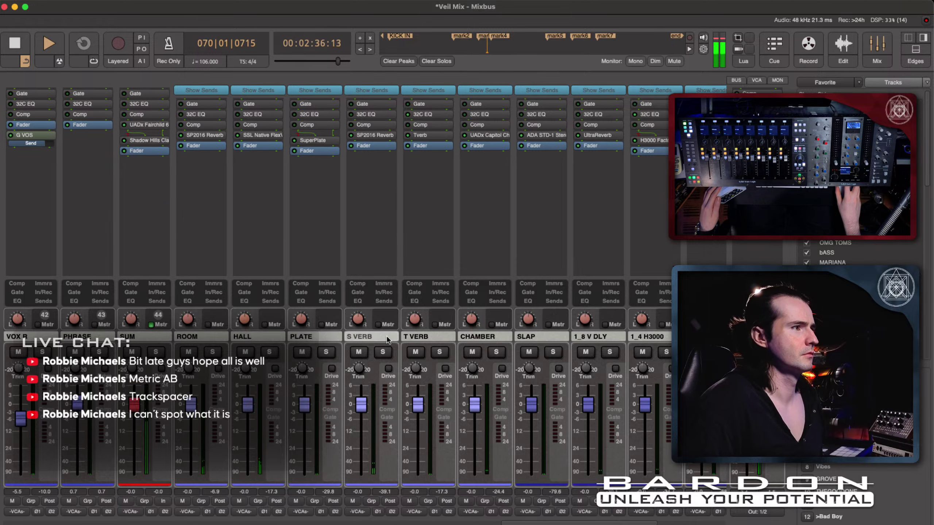
pyautogui.hscroll(2, 387, 336)
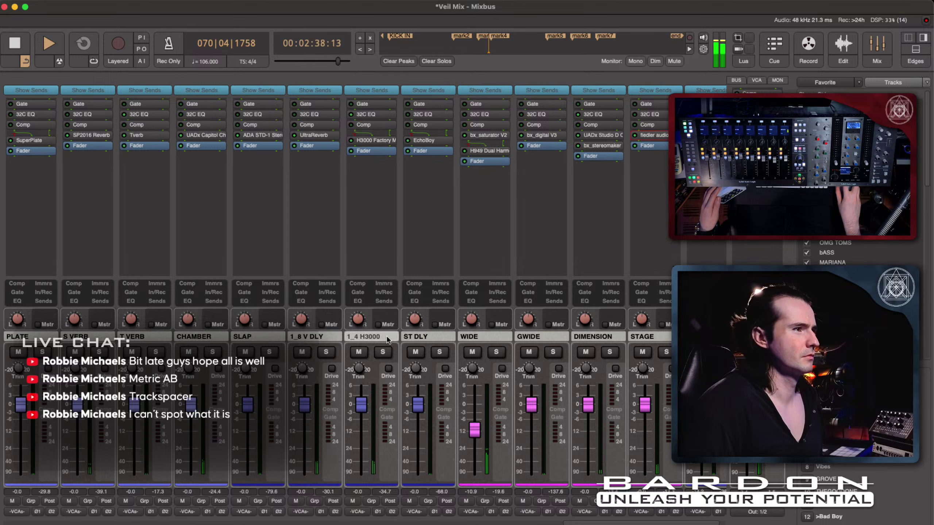
pyautogui.hscroll(1, 387, 336)
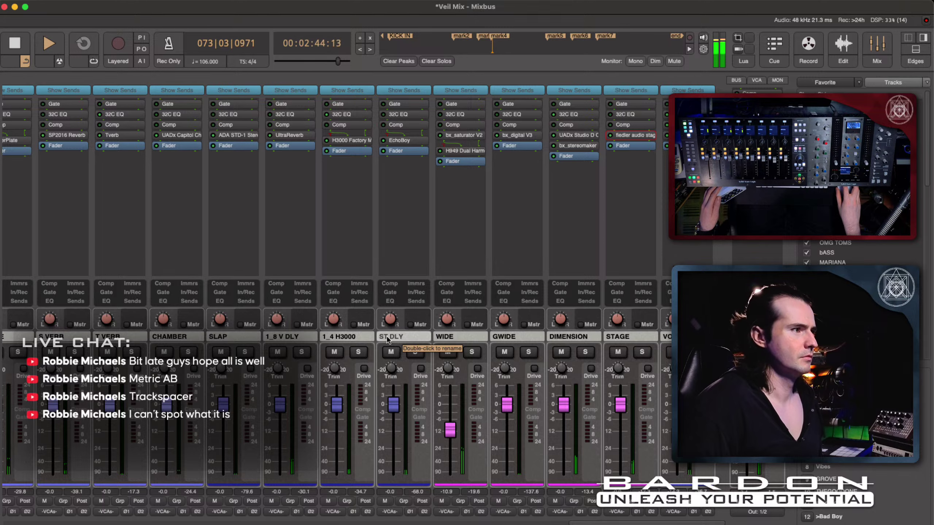
pyautogui.hscroll(-4, 387, 340)
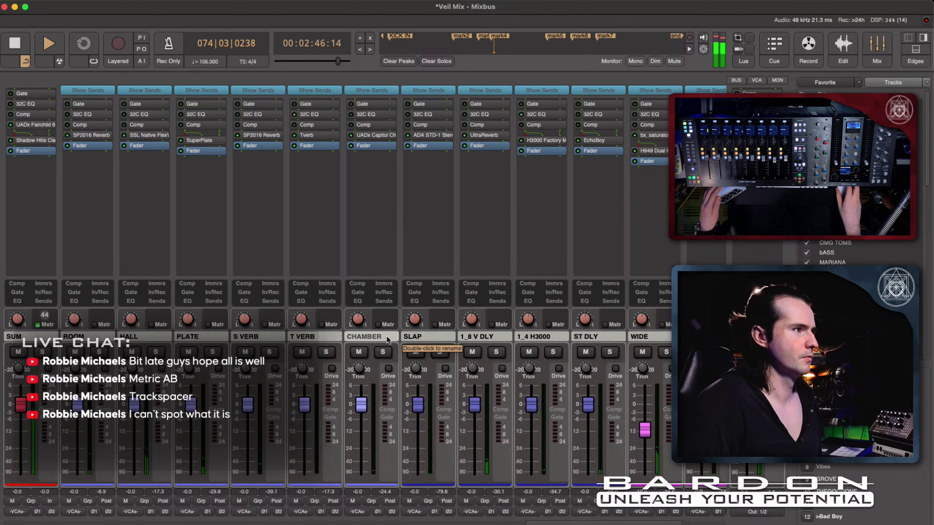
pyautogui.hscroll(-3, 386, 336)
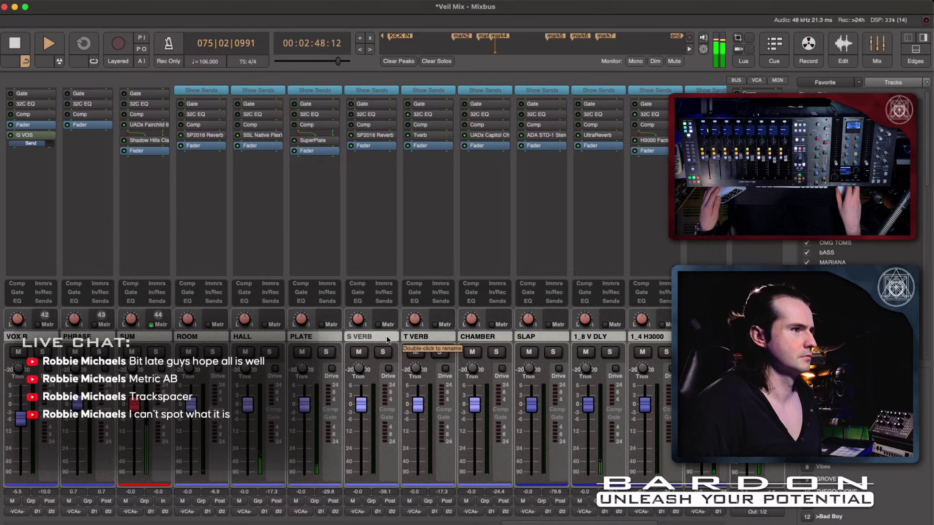
pyautogui.hscroll(-12, 386, 336)
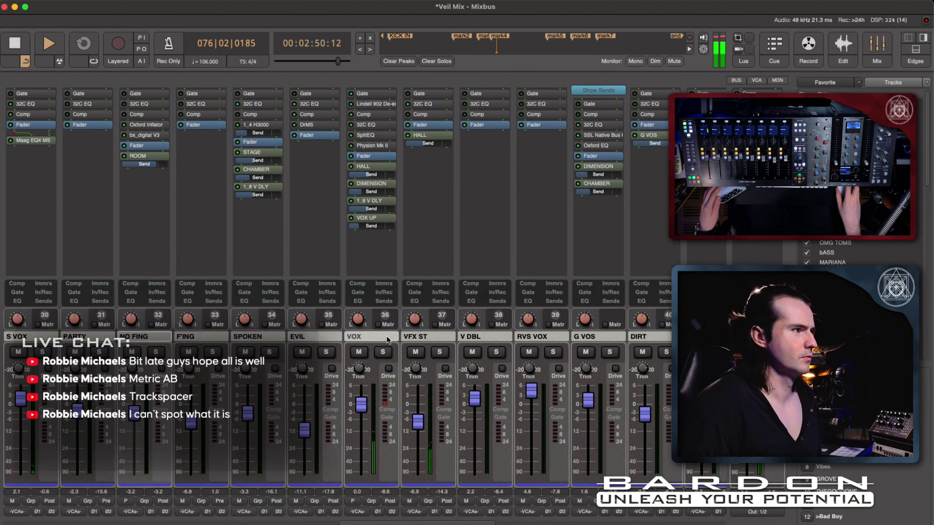
# Select the VOX strip, try its HALL send louder during playback, and set the send to -15.22 dB
pyautogui.click(387, 338)
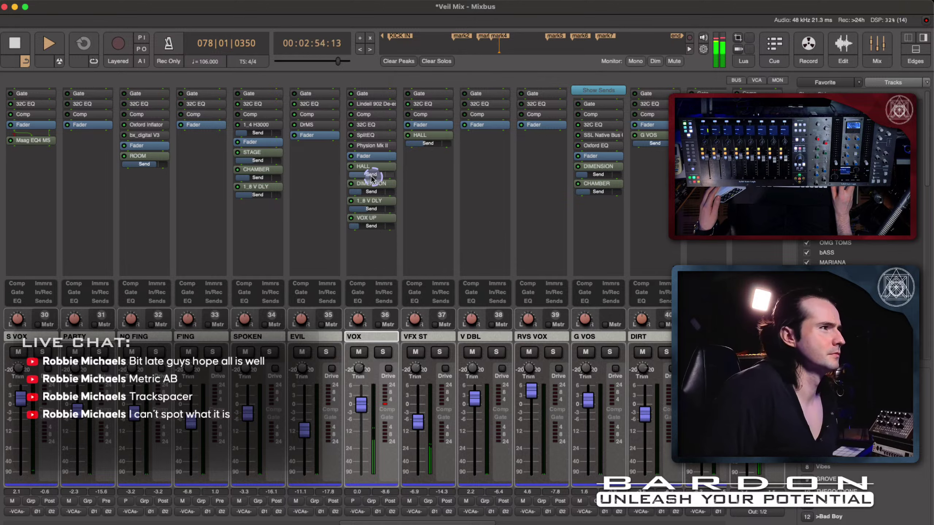
pyautogui.moveTo(367, 176)
pyautogui.scroll(5, 367, 175)
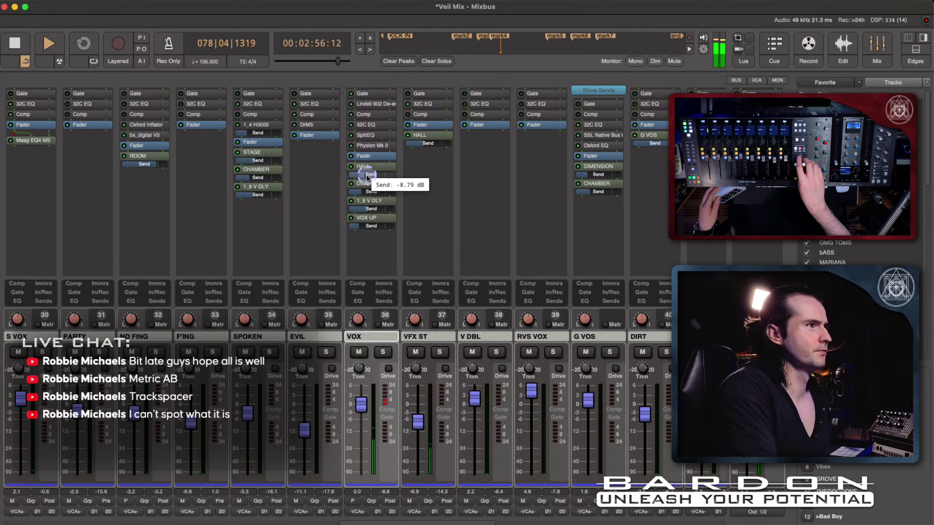
pyautogui.scroll(-5, 367, 175)
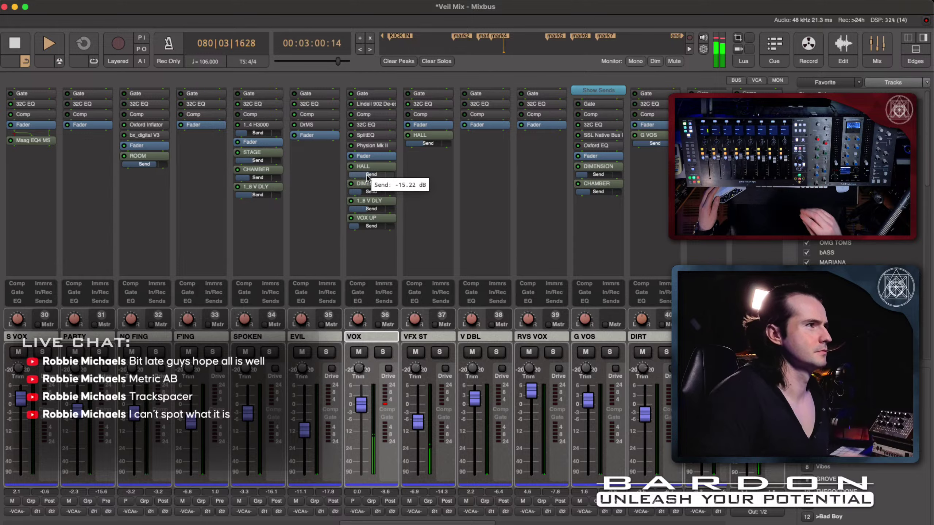
pyautogui.click(407, 252)
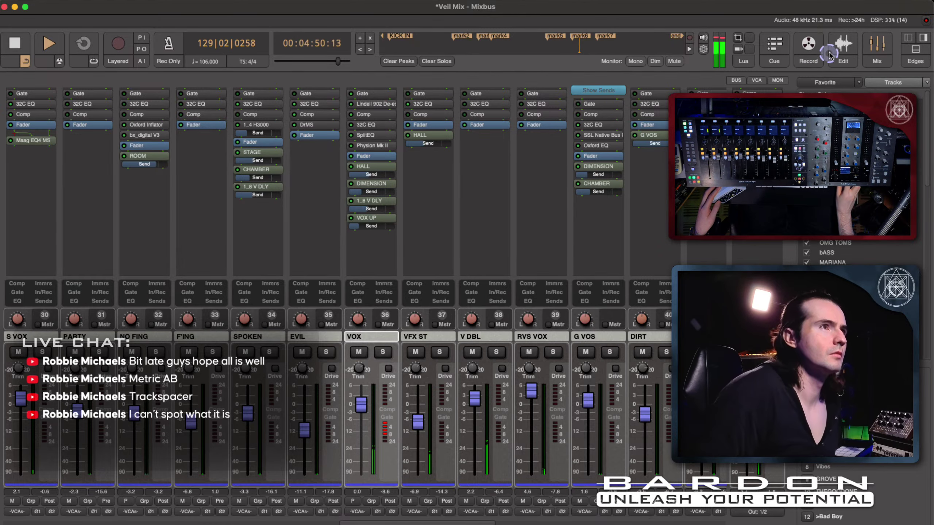
# Go back to the arrangement view, select the S VOX track and stop playback
pyautogui.hotkey('alt', 'e')
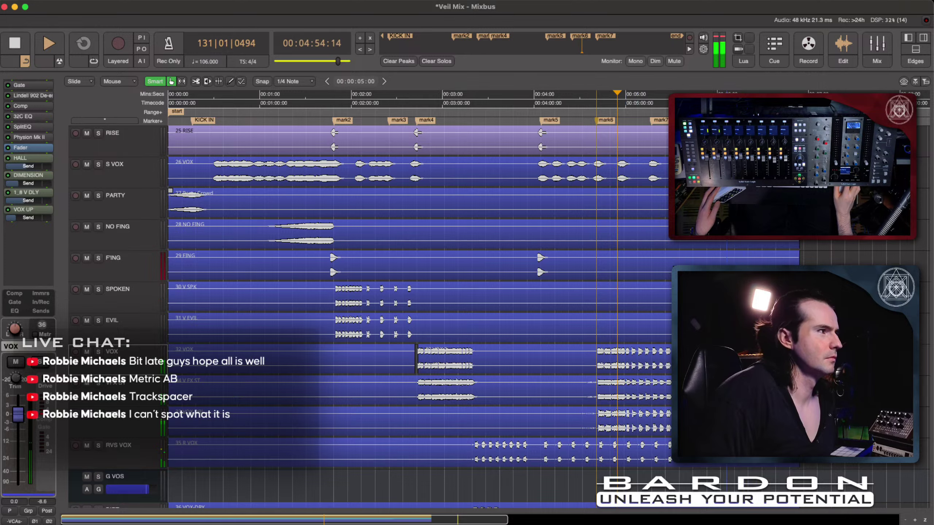
pyautogui.scroll(1, 418, 258)
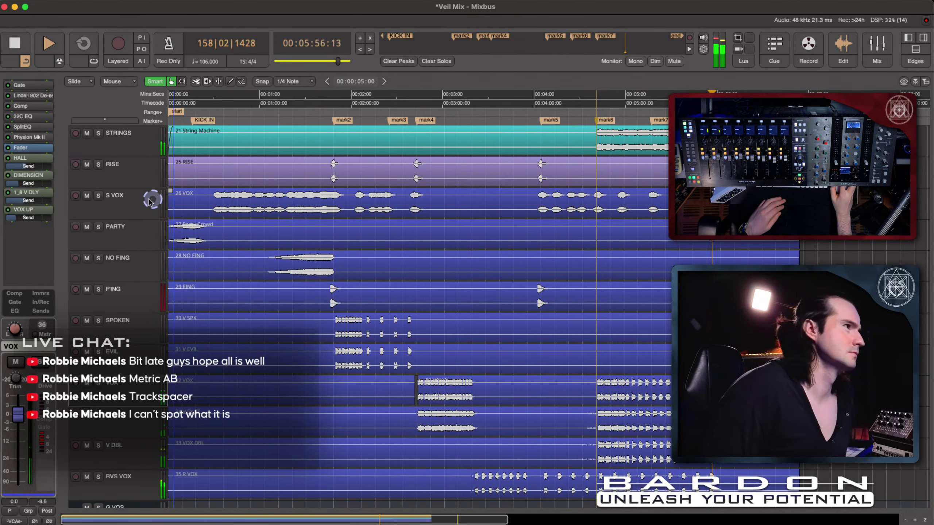
pyautogui.click(133, 202)
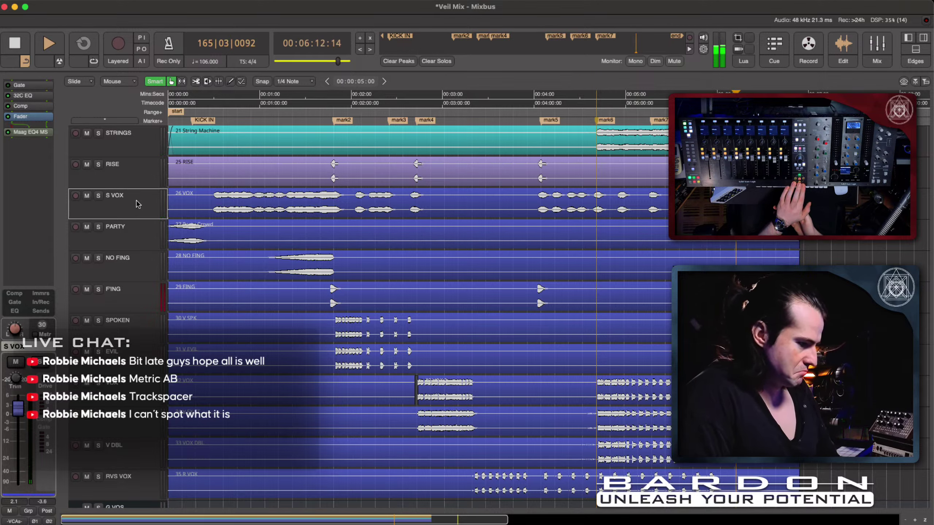
pyautogui.press('space')
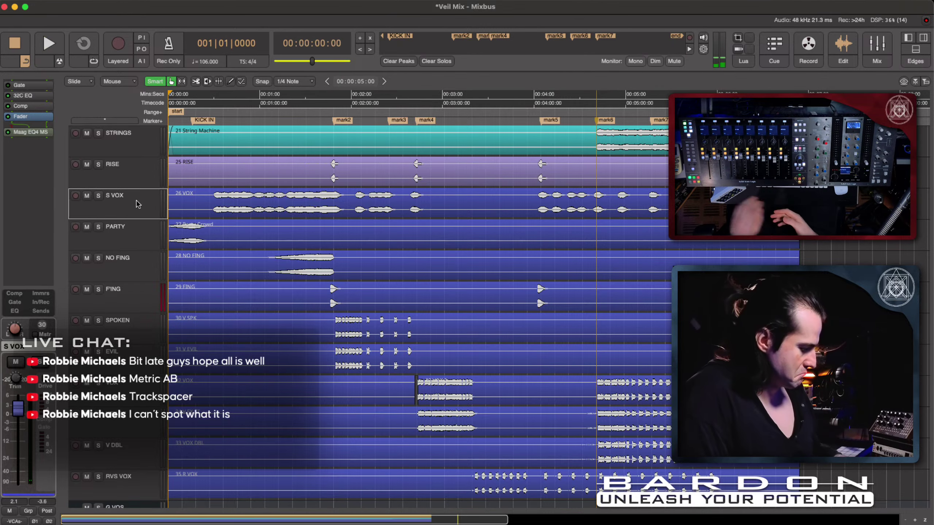